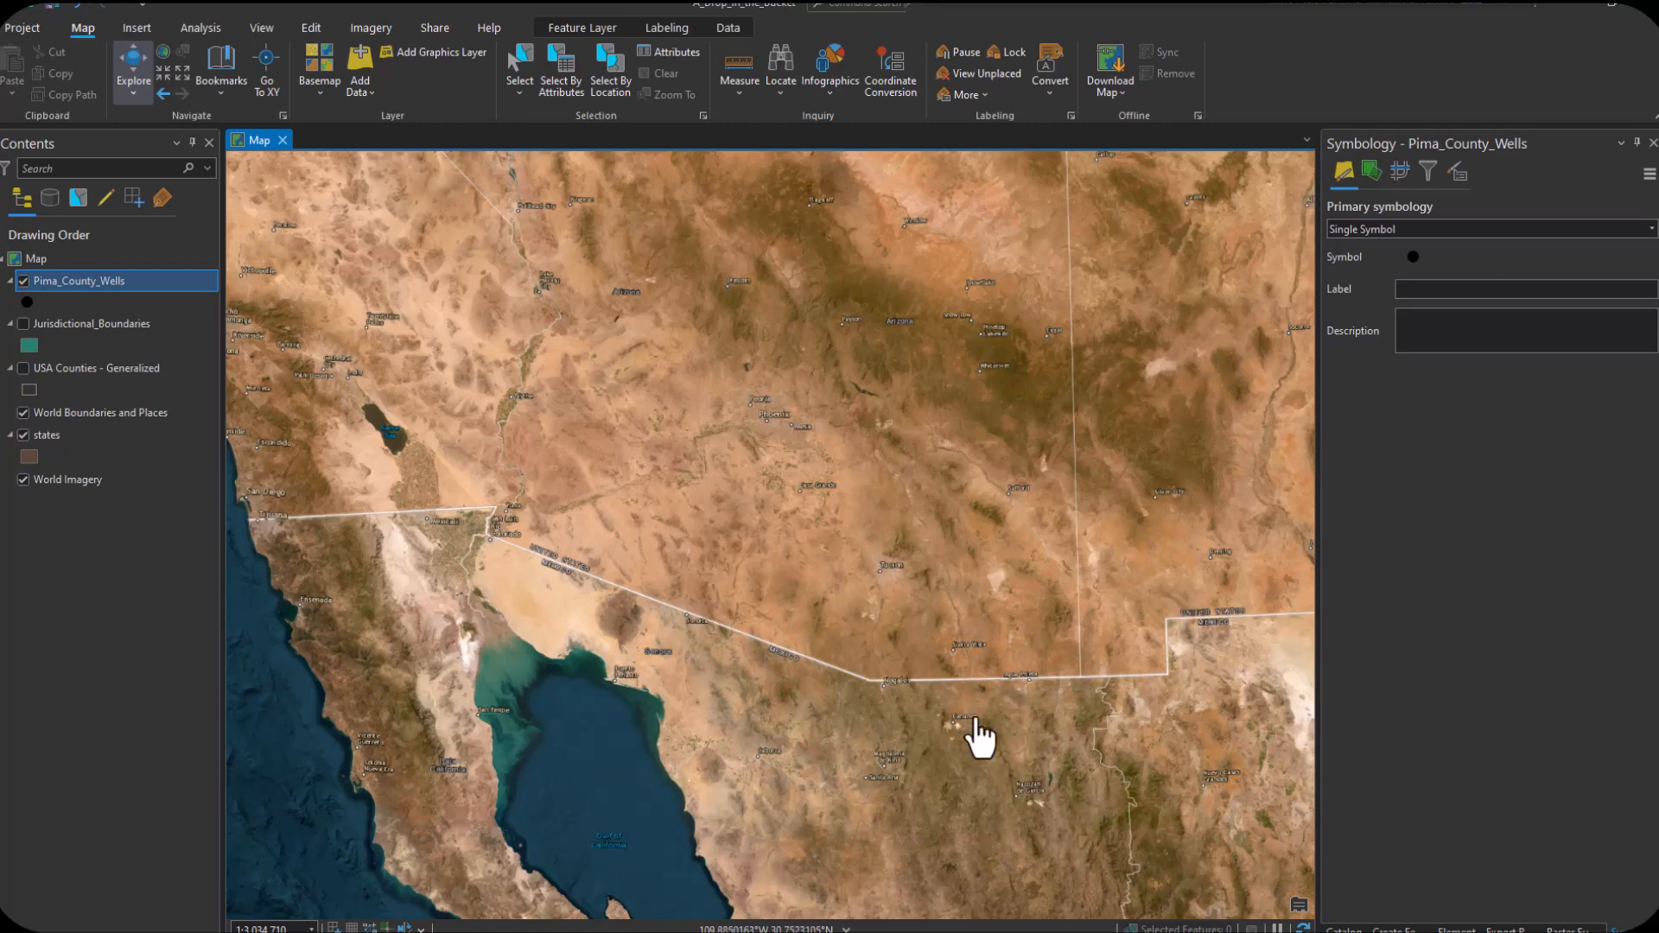
Step: Examine the distribution of the Pima_County_Wells points around Tucson at several map scales
{"action": "scroll", "coordinate": [993, 596], "scroll_direction": "up", "scroll_amount": 4}
{"action": "scroll", "coordinate": [951, 548], "scroll_direction": "up", "scroll_amount": 4}
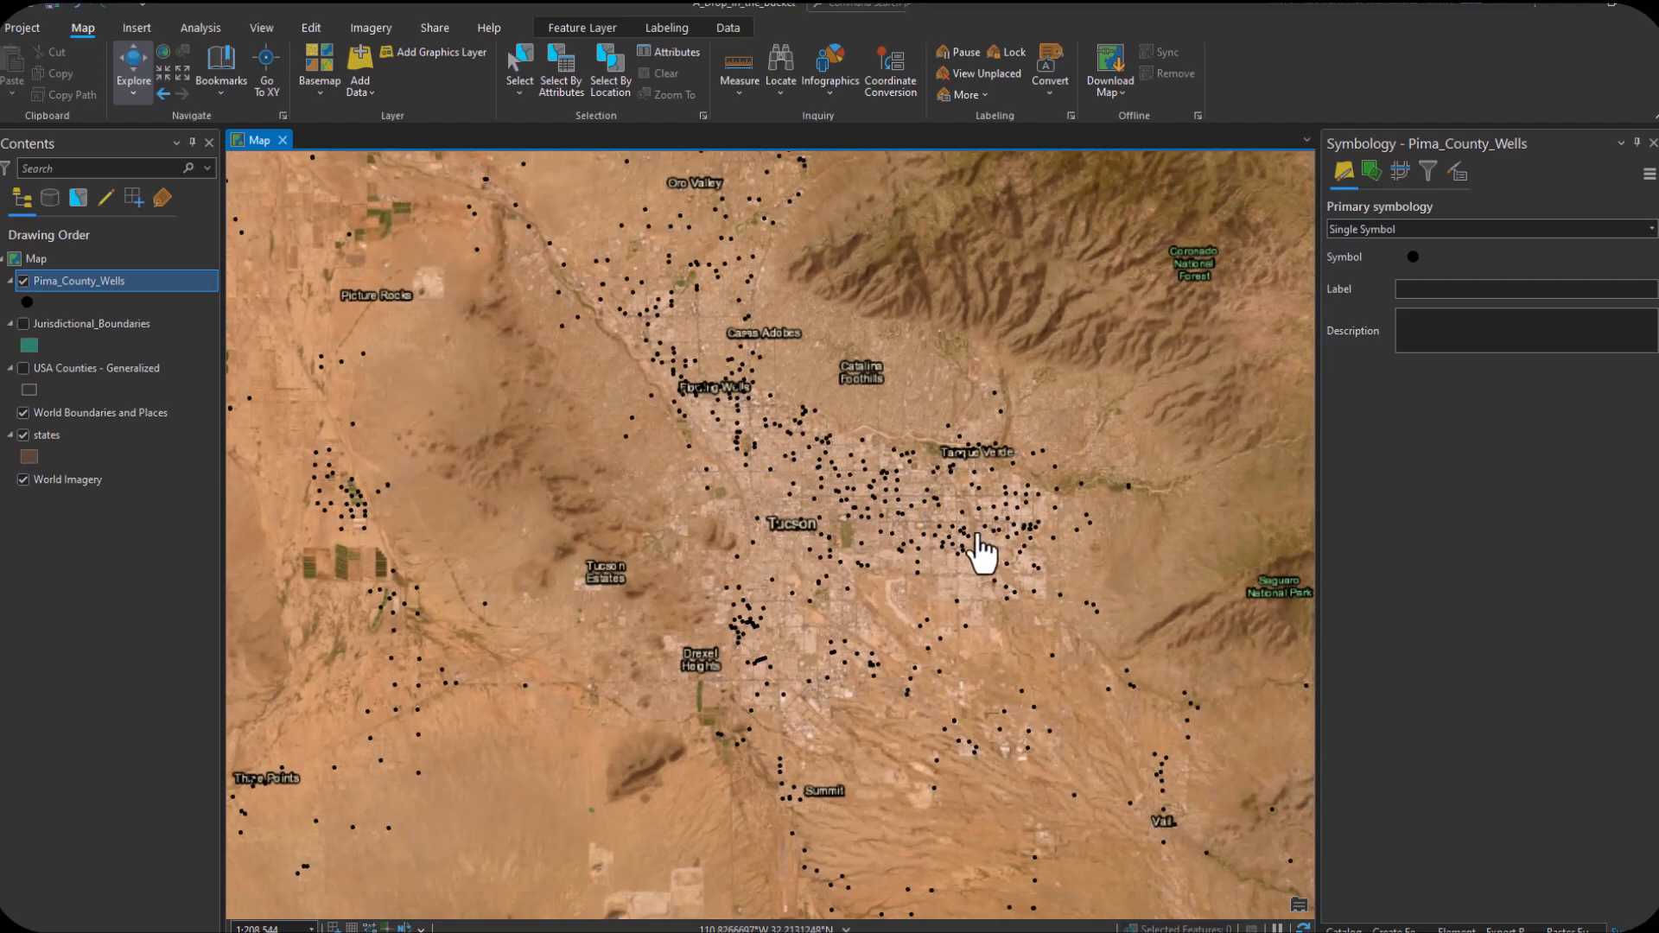
{"action": "scroll", "coordinate": [940, 483], "scroll_direction": "up", "scroll_amount": 2}
{"action": "scroll", "coordinate": [1003, 490], "scroll_direction": "up", "scroll_amount": 4}
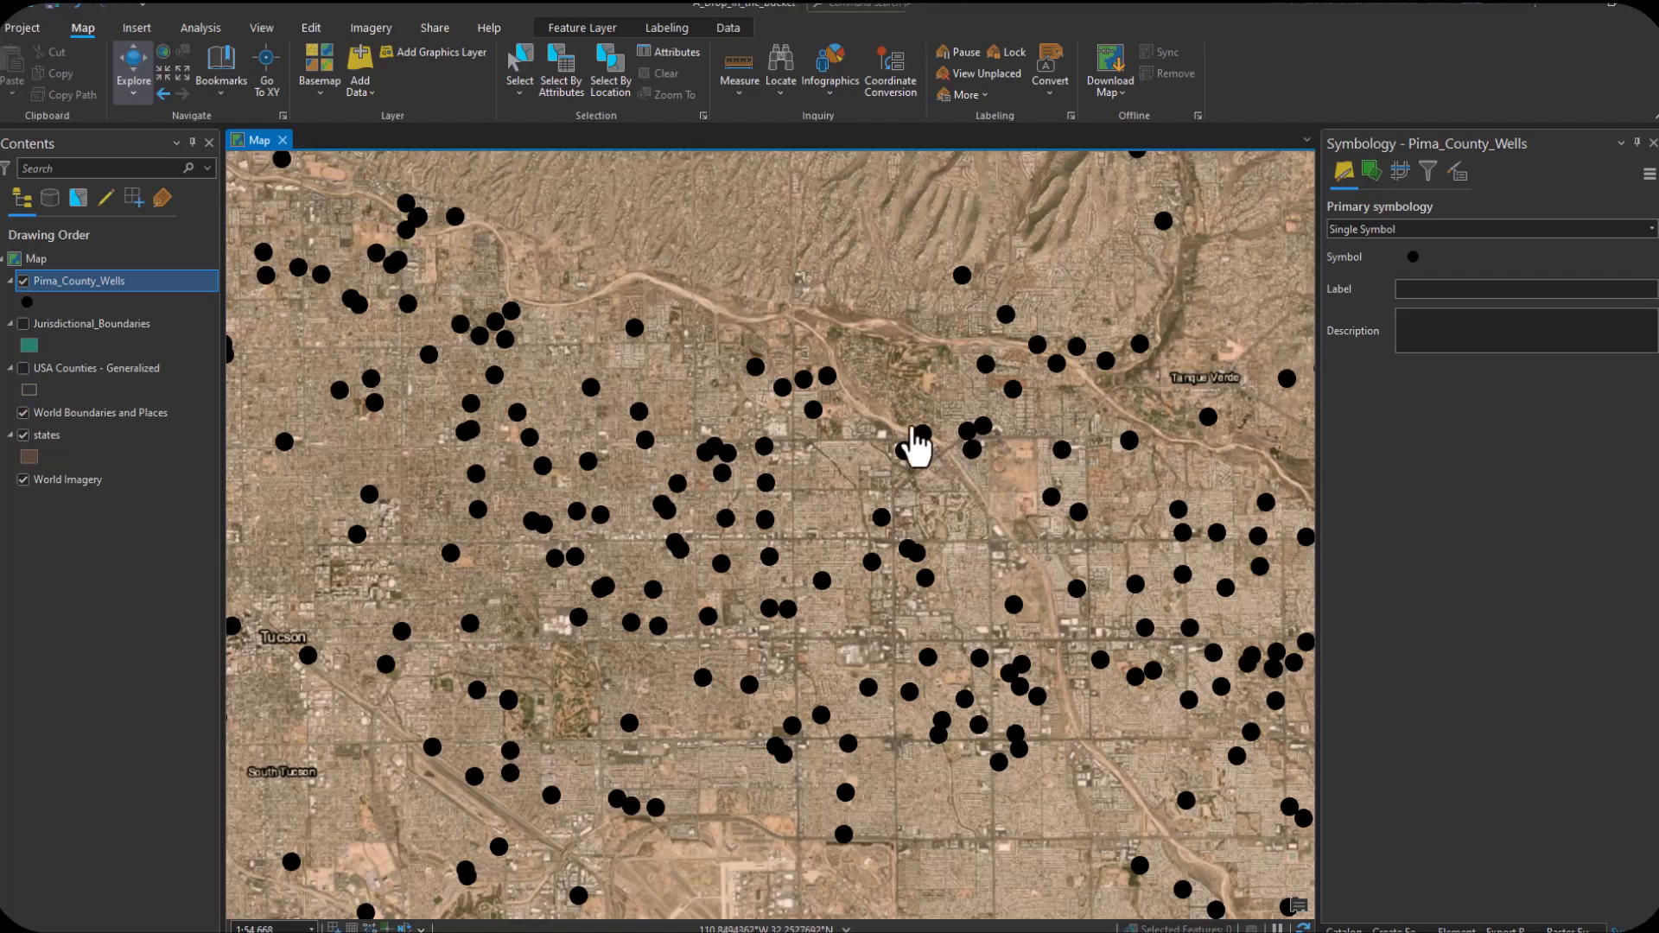
{"action": "scroll", "coordinate": [968, 449], "scroll_direction": "down", "scroll_amount": 3}
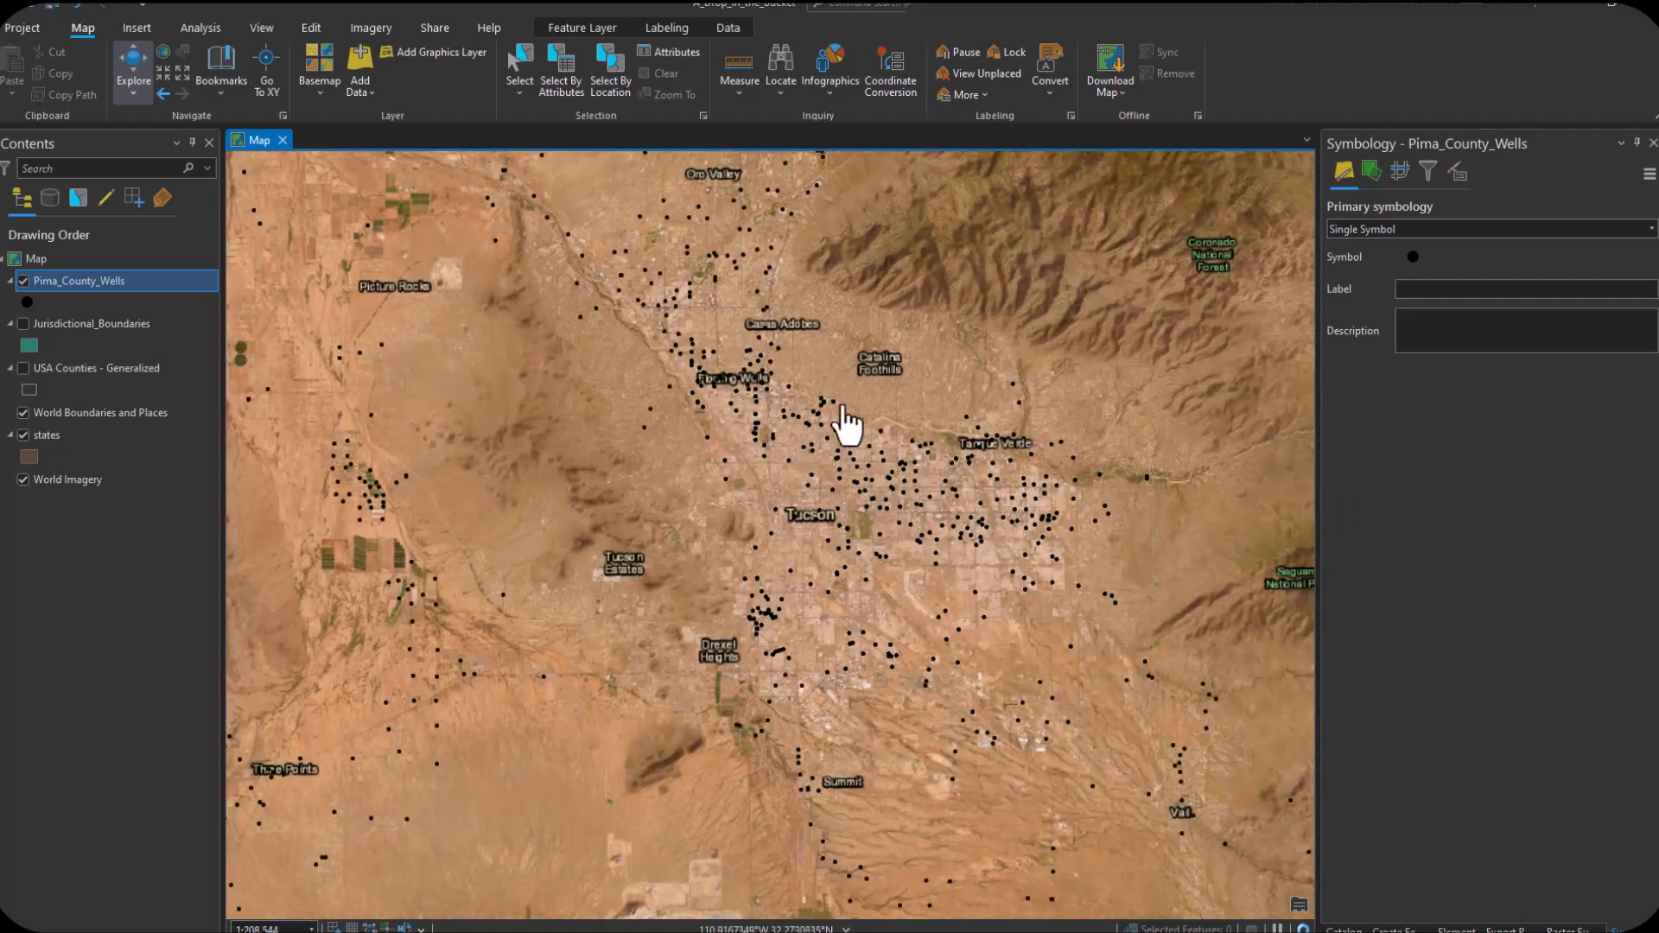
{"action": "scroll", "coordinate": [944, 548], "scroll_direction": "up", "scroll_amount": 3}
{"action": "scroll", "coordinate": [1025, 467], "scroll_direction": "down", "scroll_amount": 4}
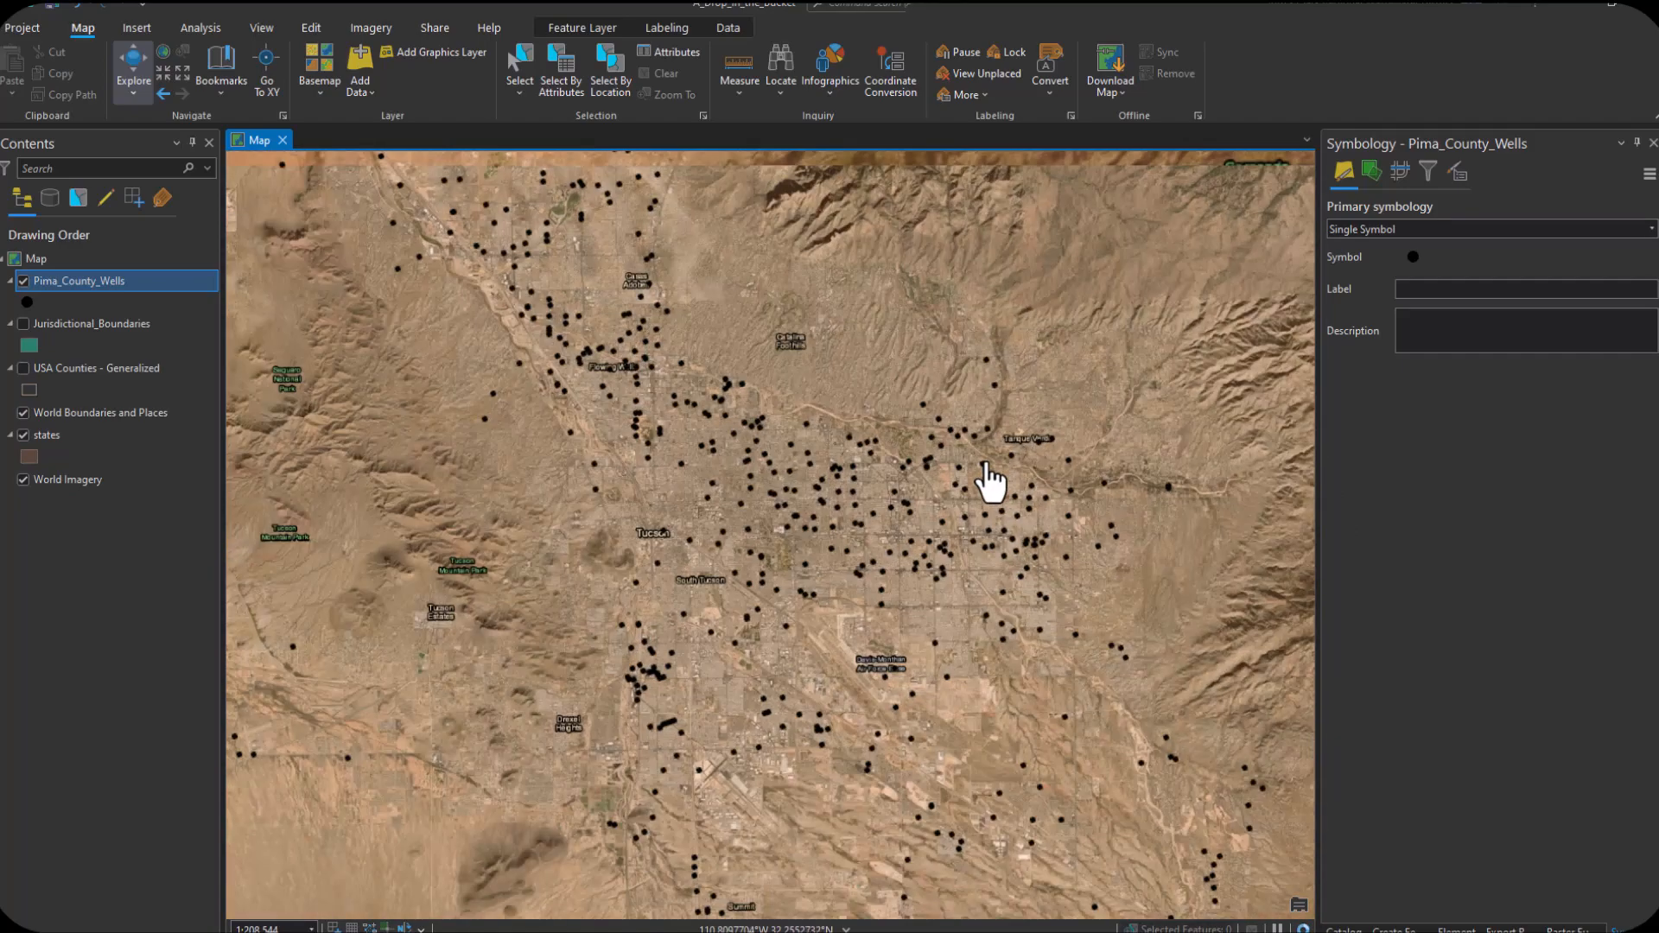
{"action": "scroll", "coordinate": [992, 481], "scroll_direction": "up", "scroll_amount": 4}
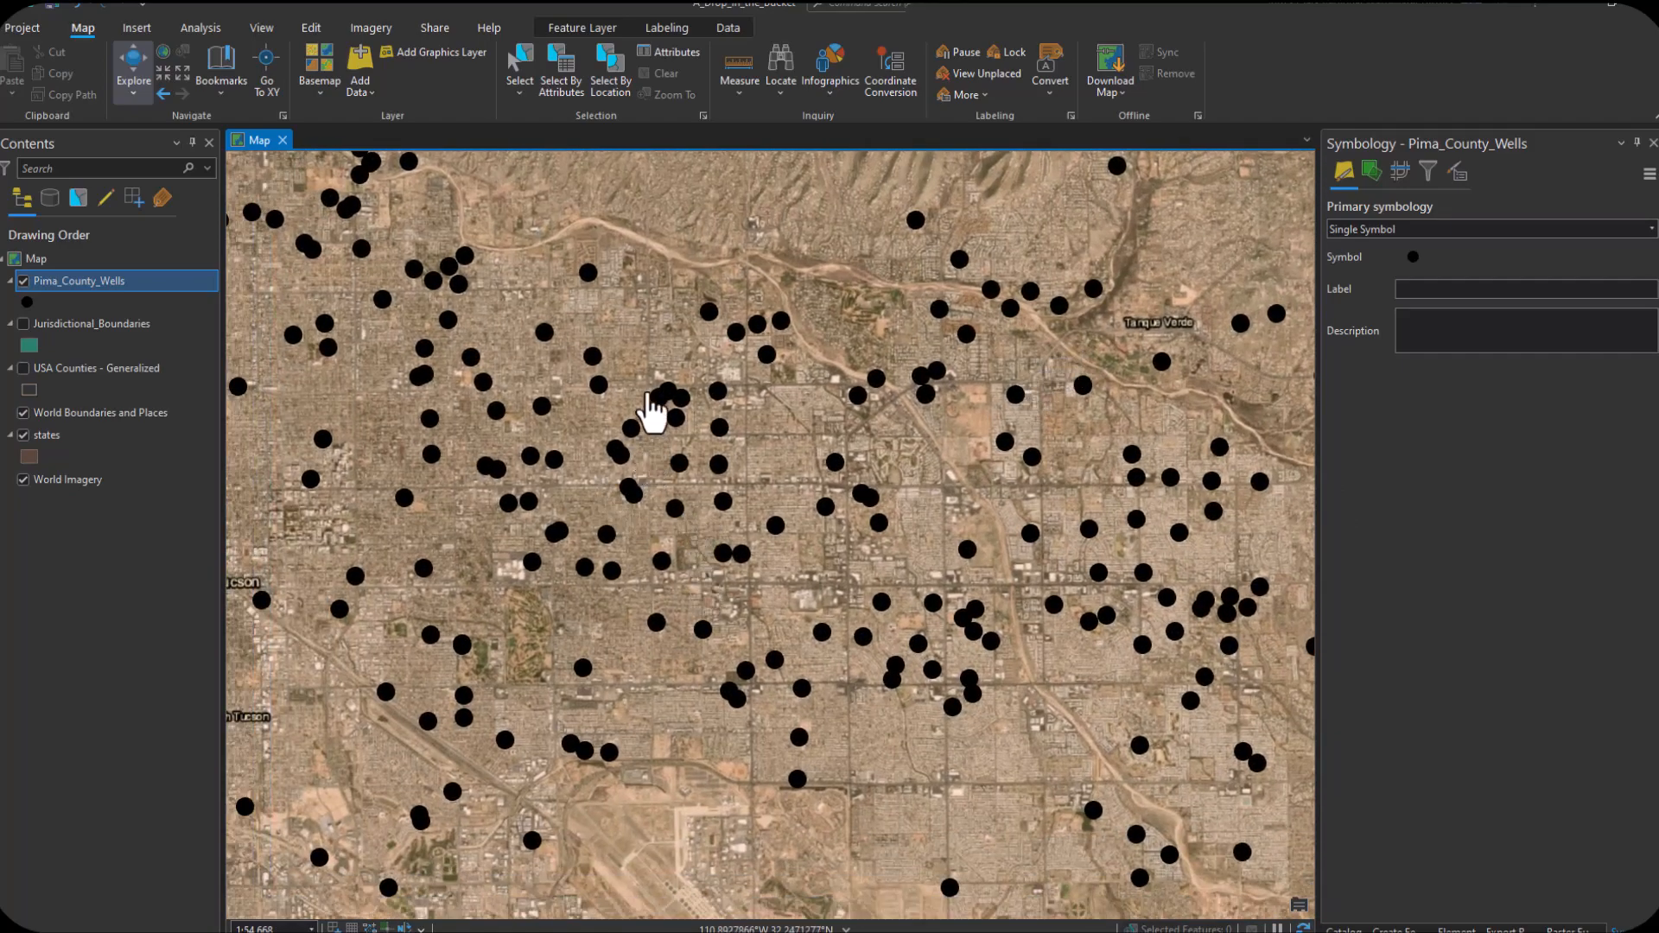
Step: Search the point symbol gallery for "drop" and apply the Droplet symbol to the Pima_County_Wells layer
{"action": "left_click", "coordinate": [1412, 256]}
{"action": "left_click", "coordinate": [1383, 221]}
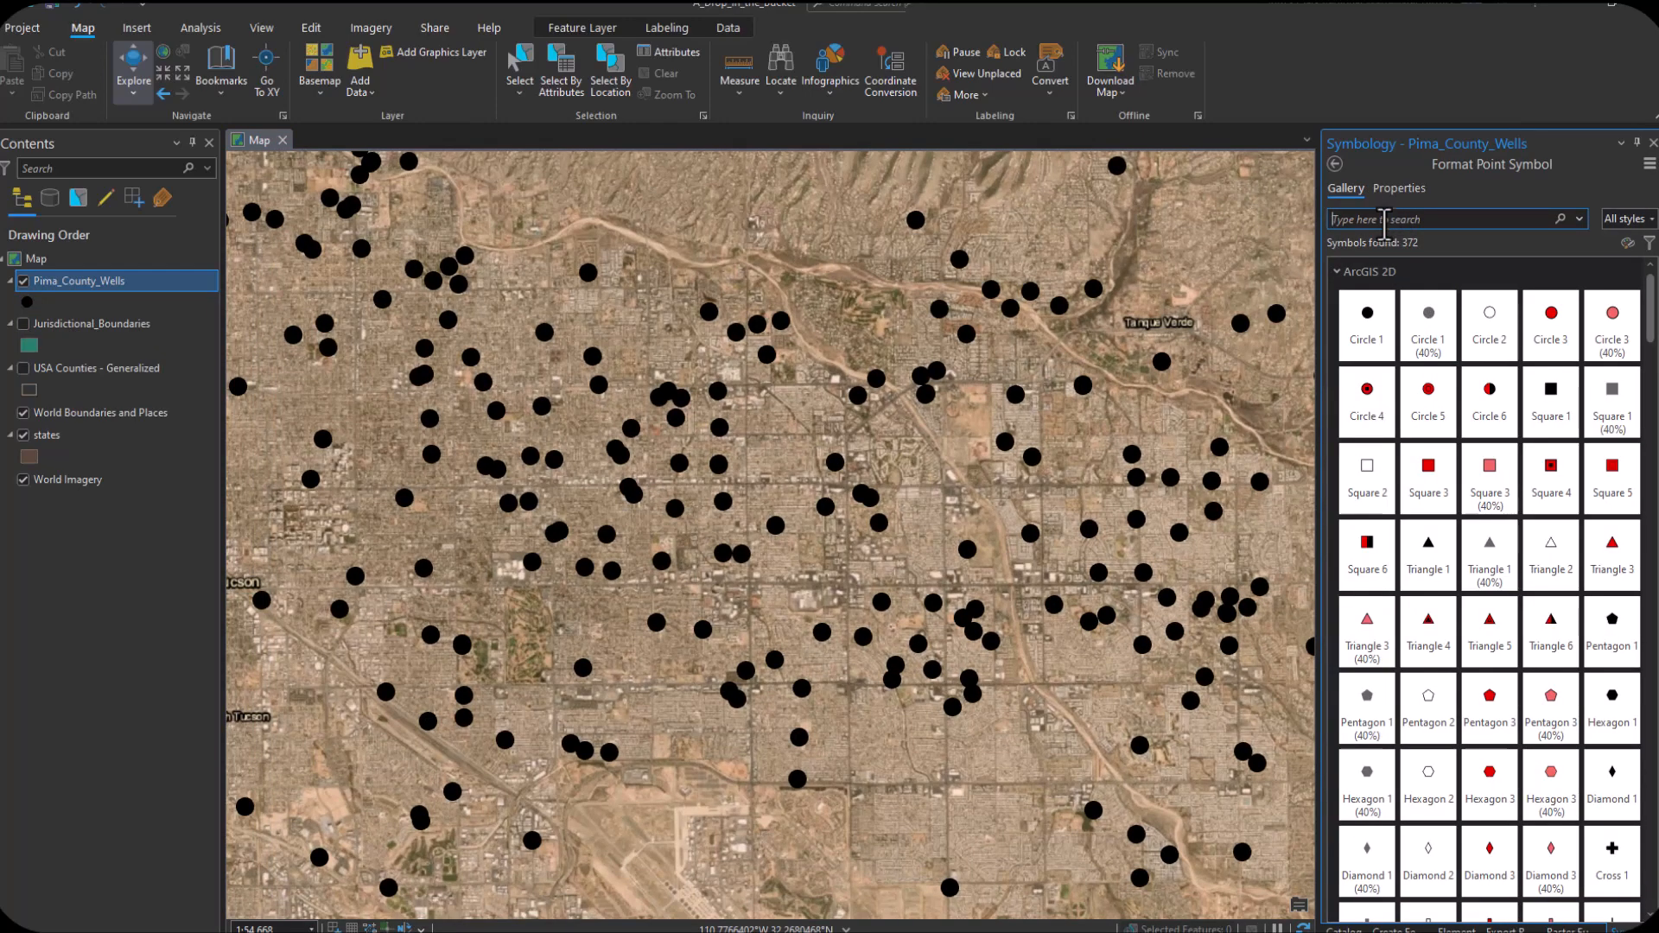
{"action": "type", "text": "drop"}
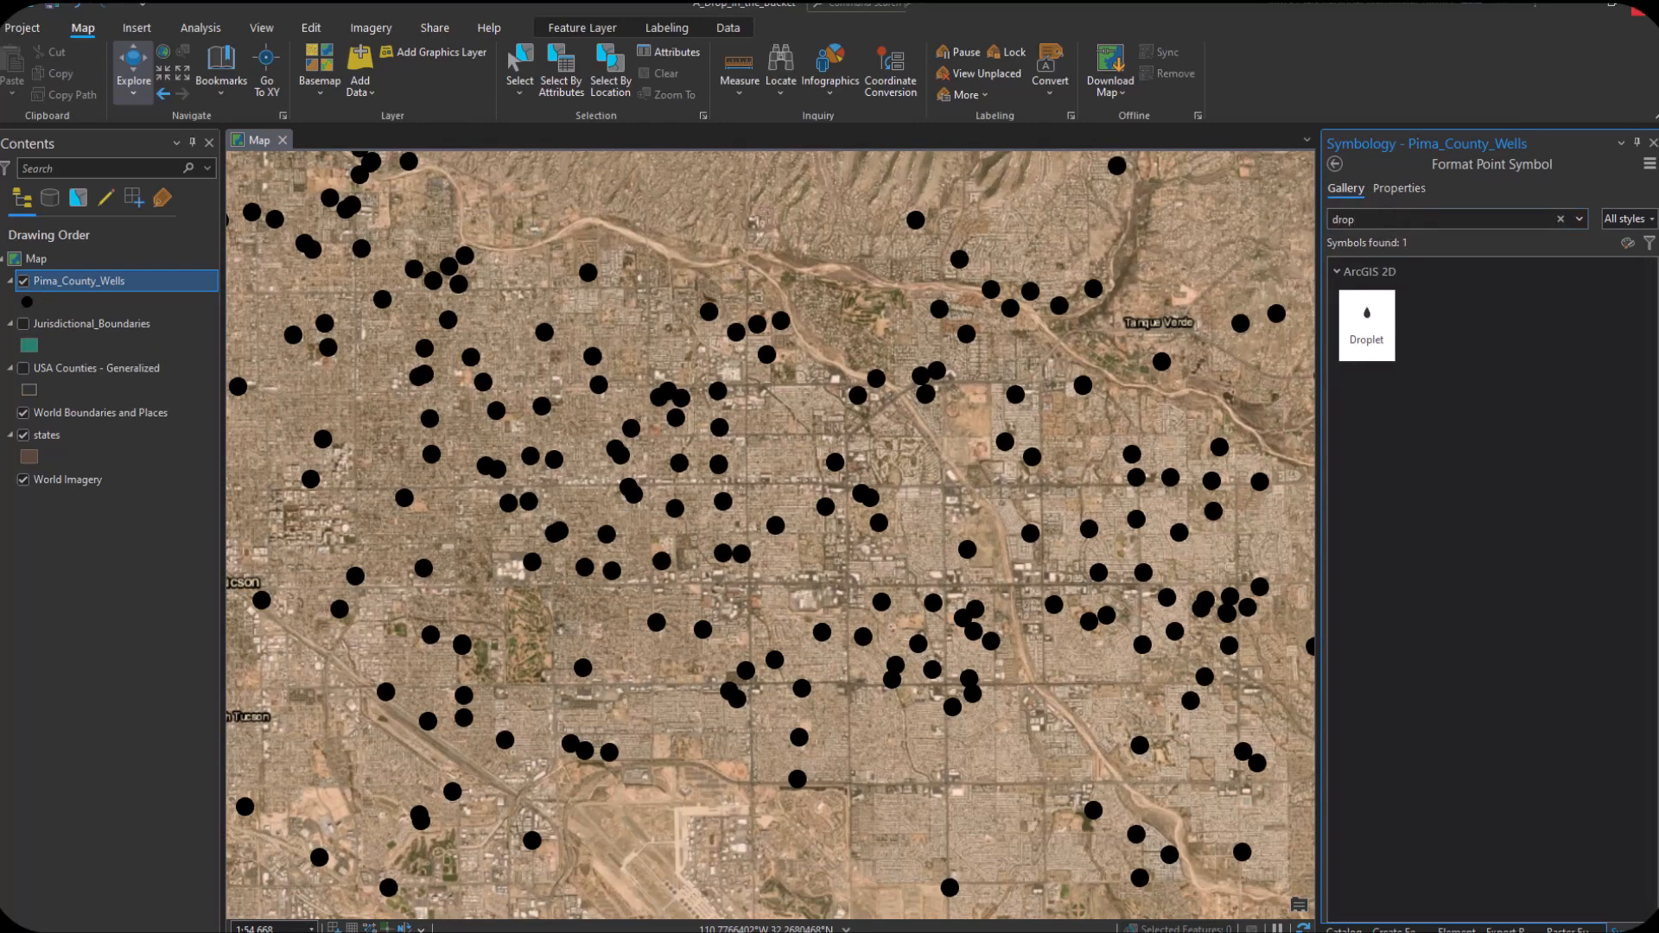
{"action": "left_click", "coordinate": [1383, 332]}
Step: Duplicate the droplet symbol's shape marker layer and turn off the lower copy
{"action": "left_click", "coordinate": [1399, 188]}
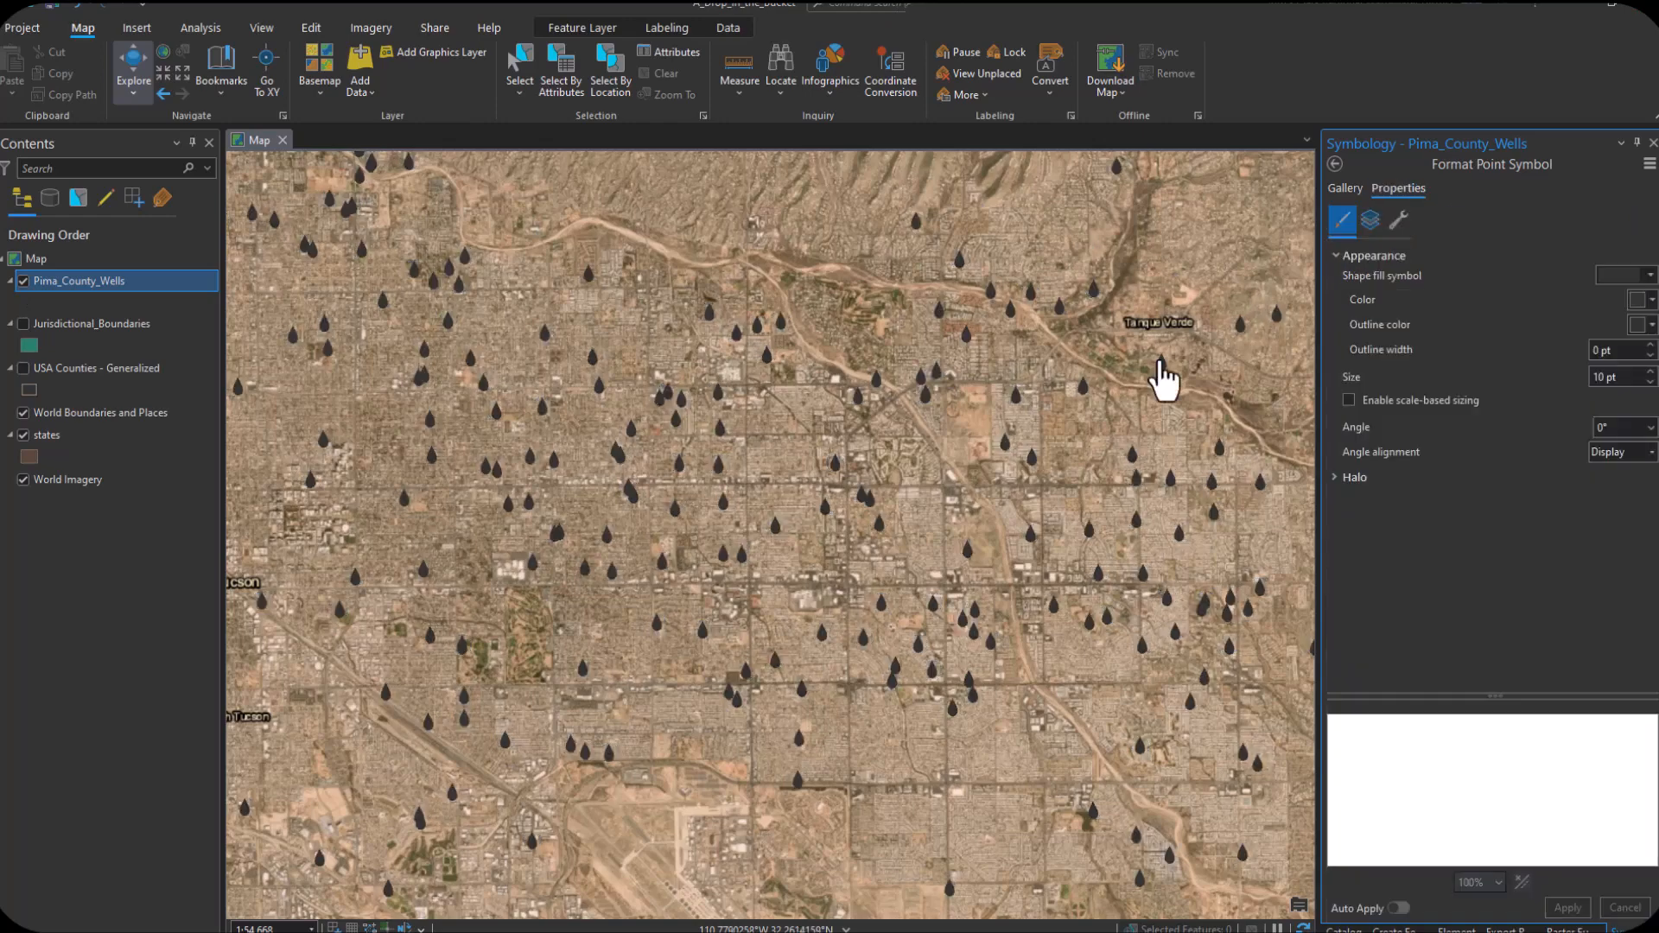
{"action": "scroll", "coordinate": [960, 518], "scroll_direction": "up", "scroll_amount": 5}
{"action": "left_click_drag", "start_coordinate": [739, 494], "coordinate": [1131, 520]}
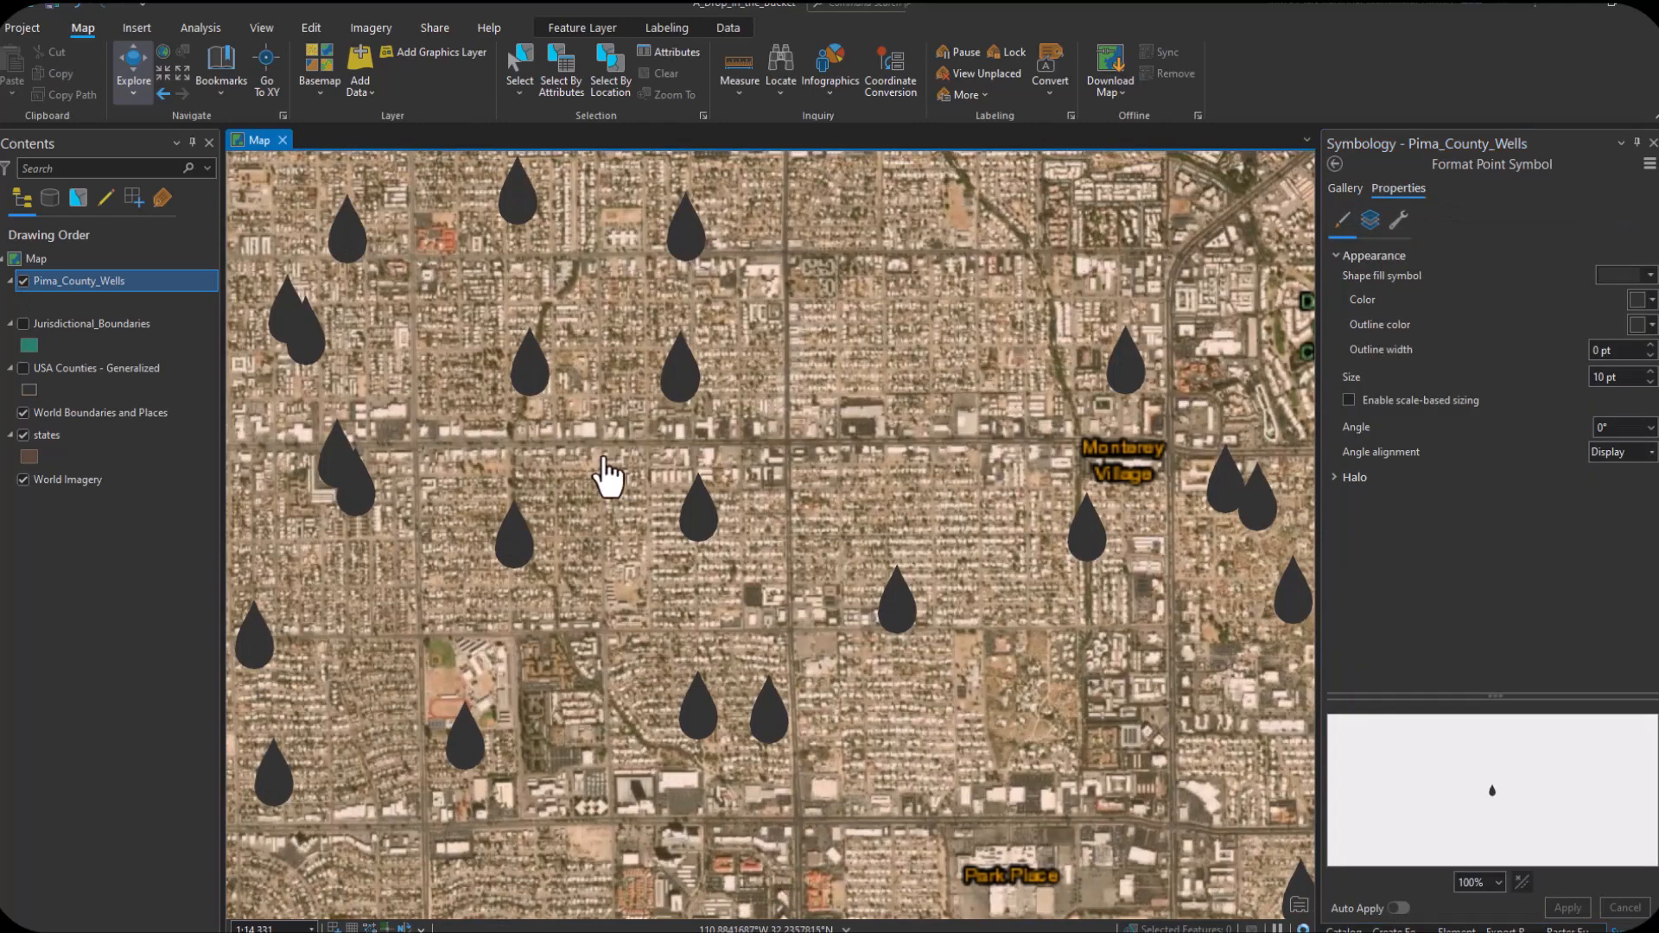
{"action": "left_click_drag", "start_coordinate": [606, 459], "coordinate": [736, 548]}
{"action": "scroll", "coordinate": [924, 568], "scroll_direction": "up", "scroll_amount": 4}
{"action": "left_click_drag", "start_coordinate": [940, 519], "coordinate": [893, 190]}
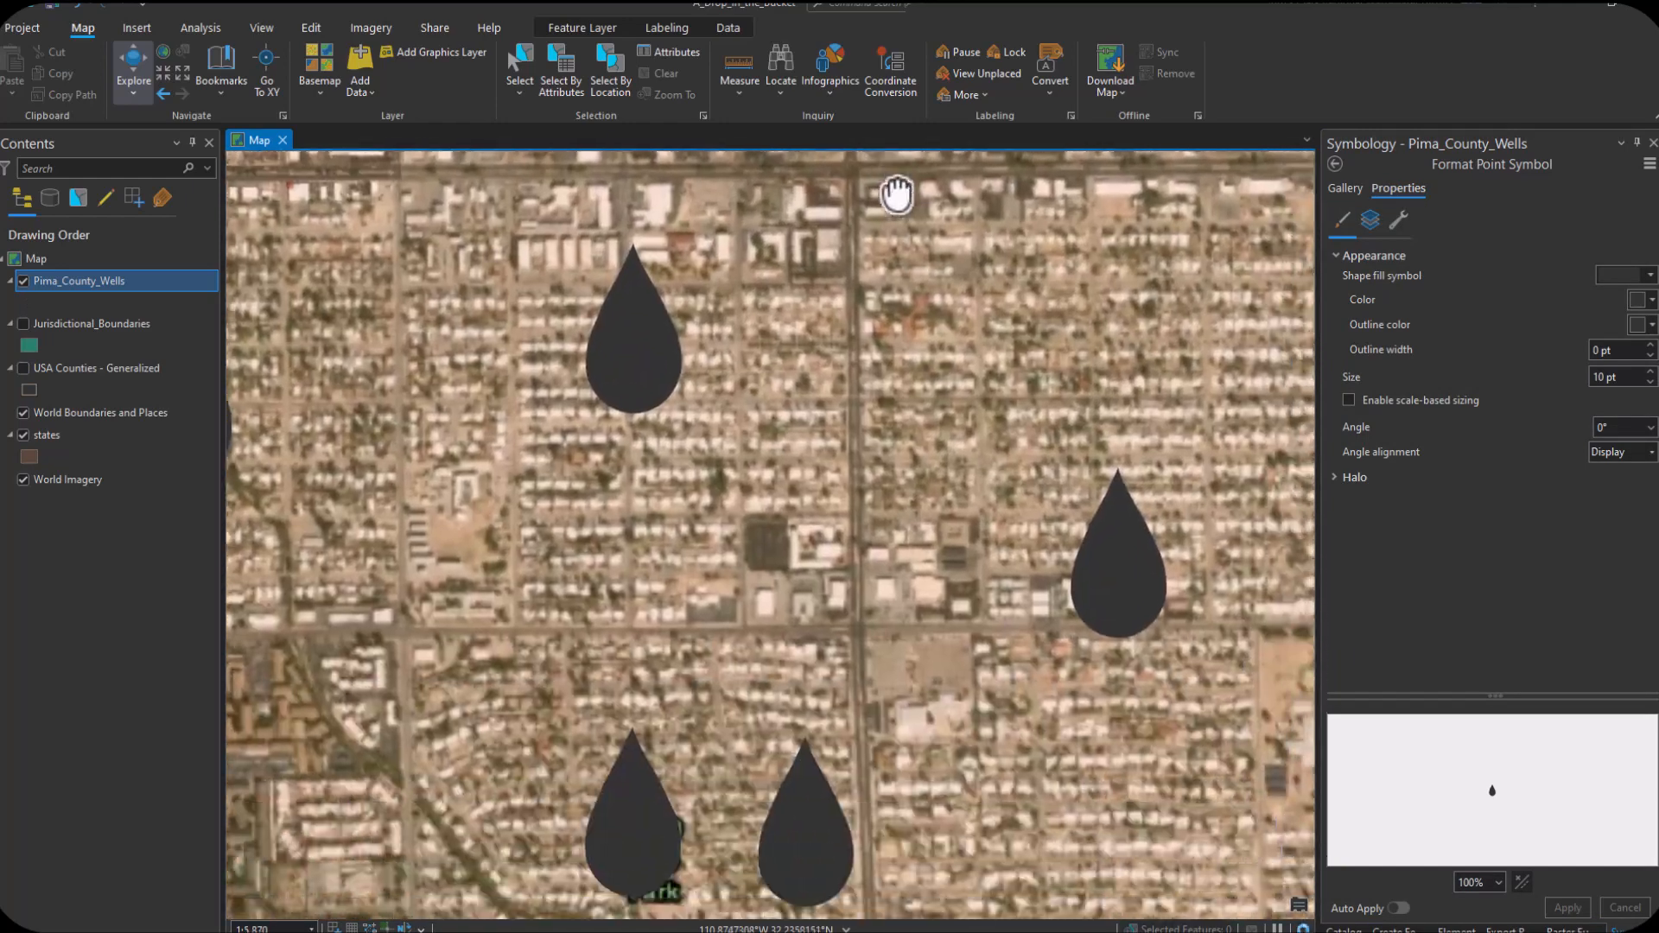
{"action": "left_click_drag", "start_coordinate": [879, 659], "coordinate": [864, 604]}
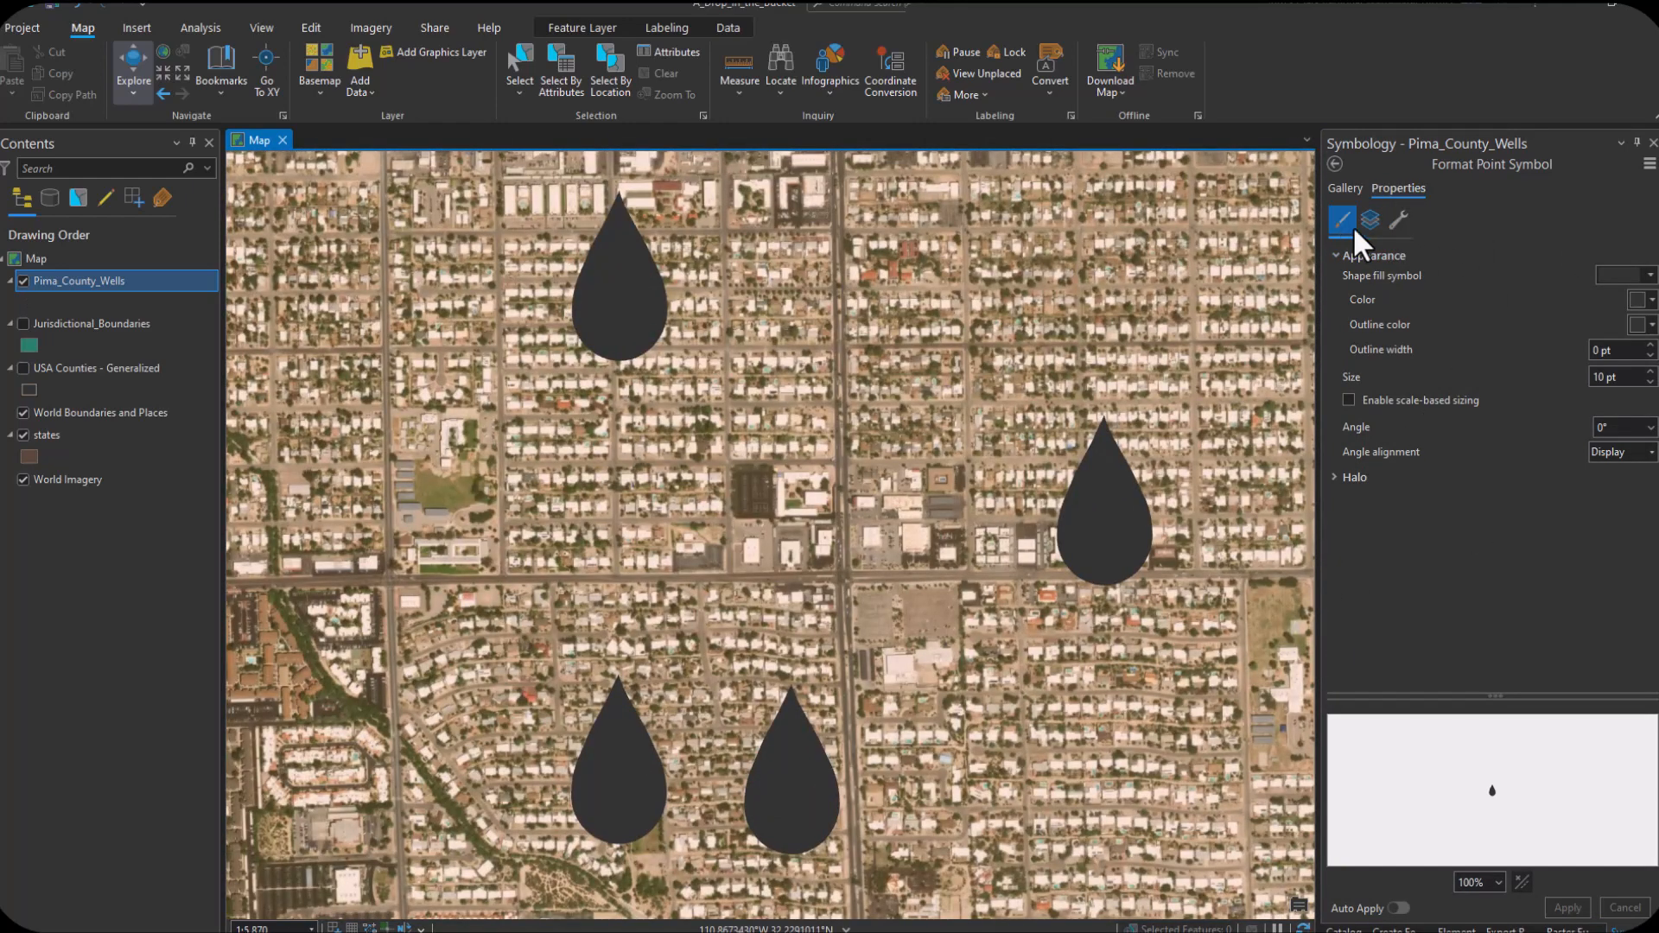
{"action": "left_click", "coordinate": [1398, 219]}
{"action": "left_click", "coordinate": [1402, 218]}
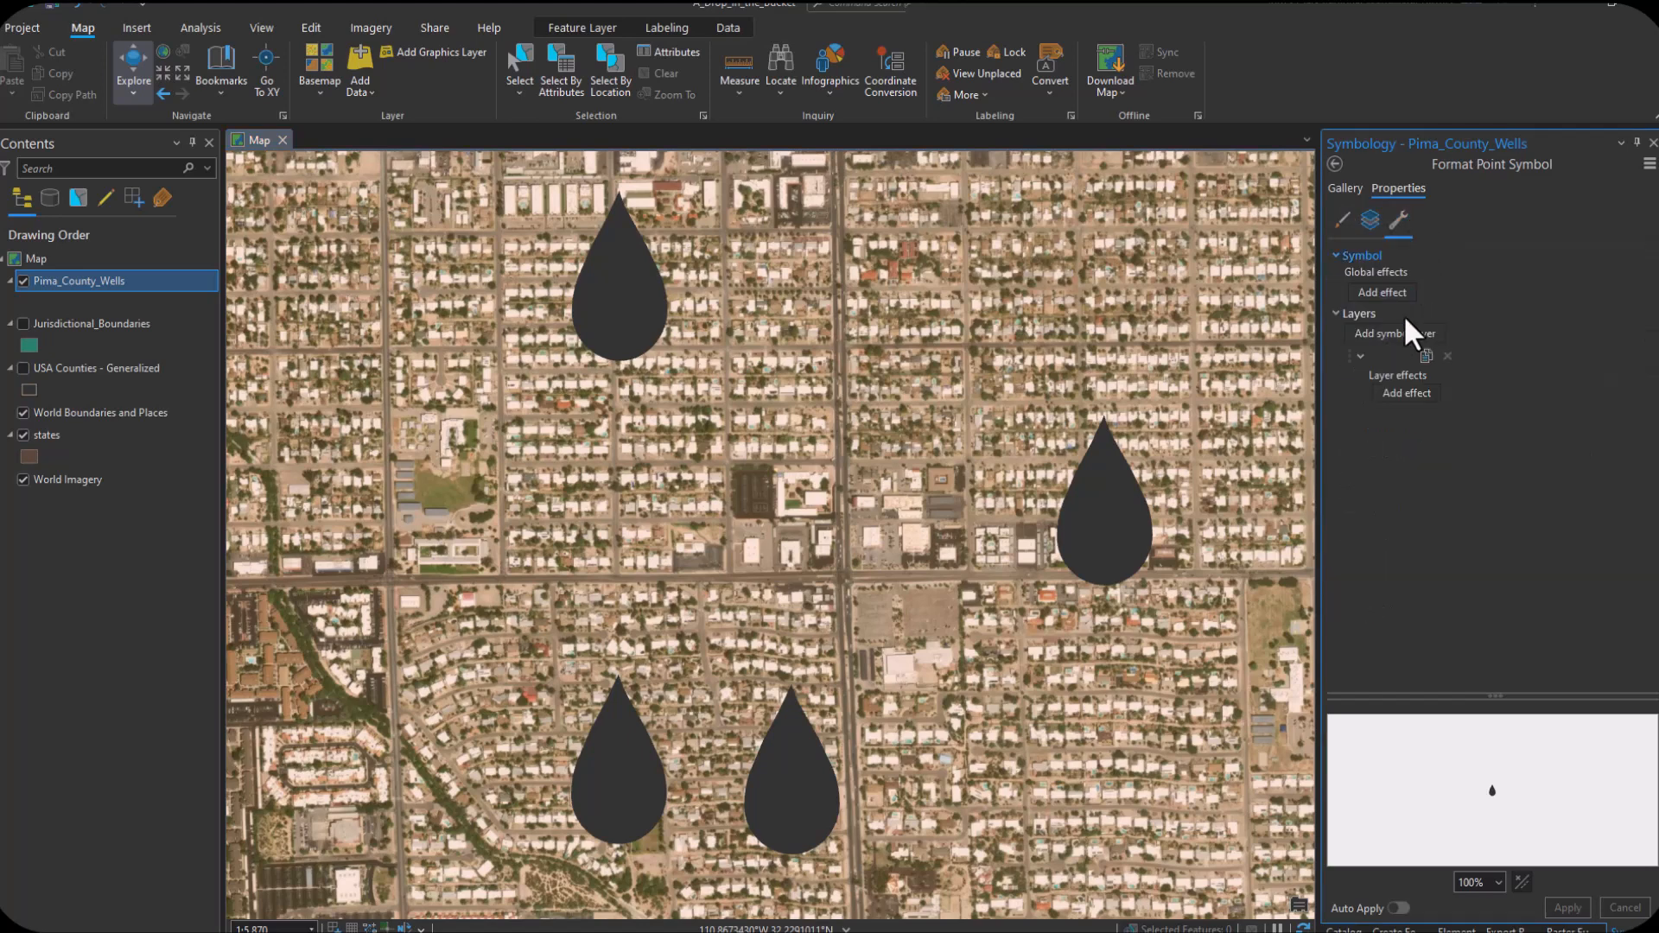
{"action": "left_click", "coordinate": [1425, 355]}
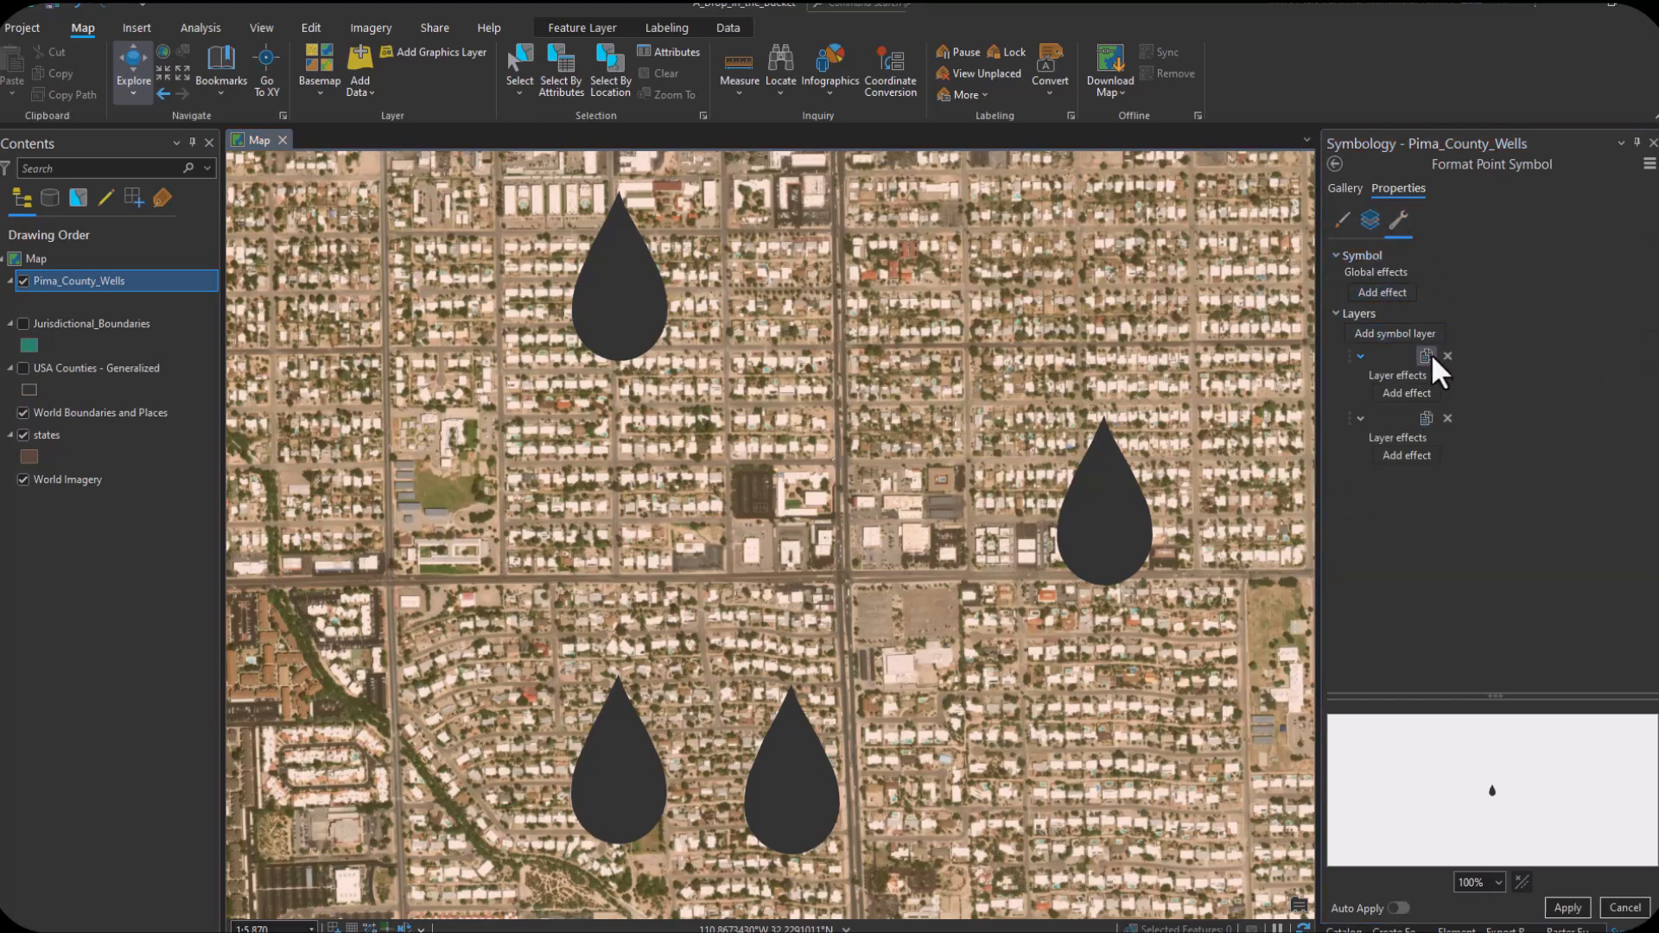
{"action": "left_click", "coordinate": [1372, 221]}
{"action": "left_click", "coordinate": [1338, 291]}
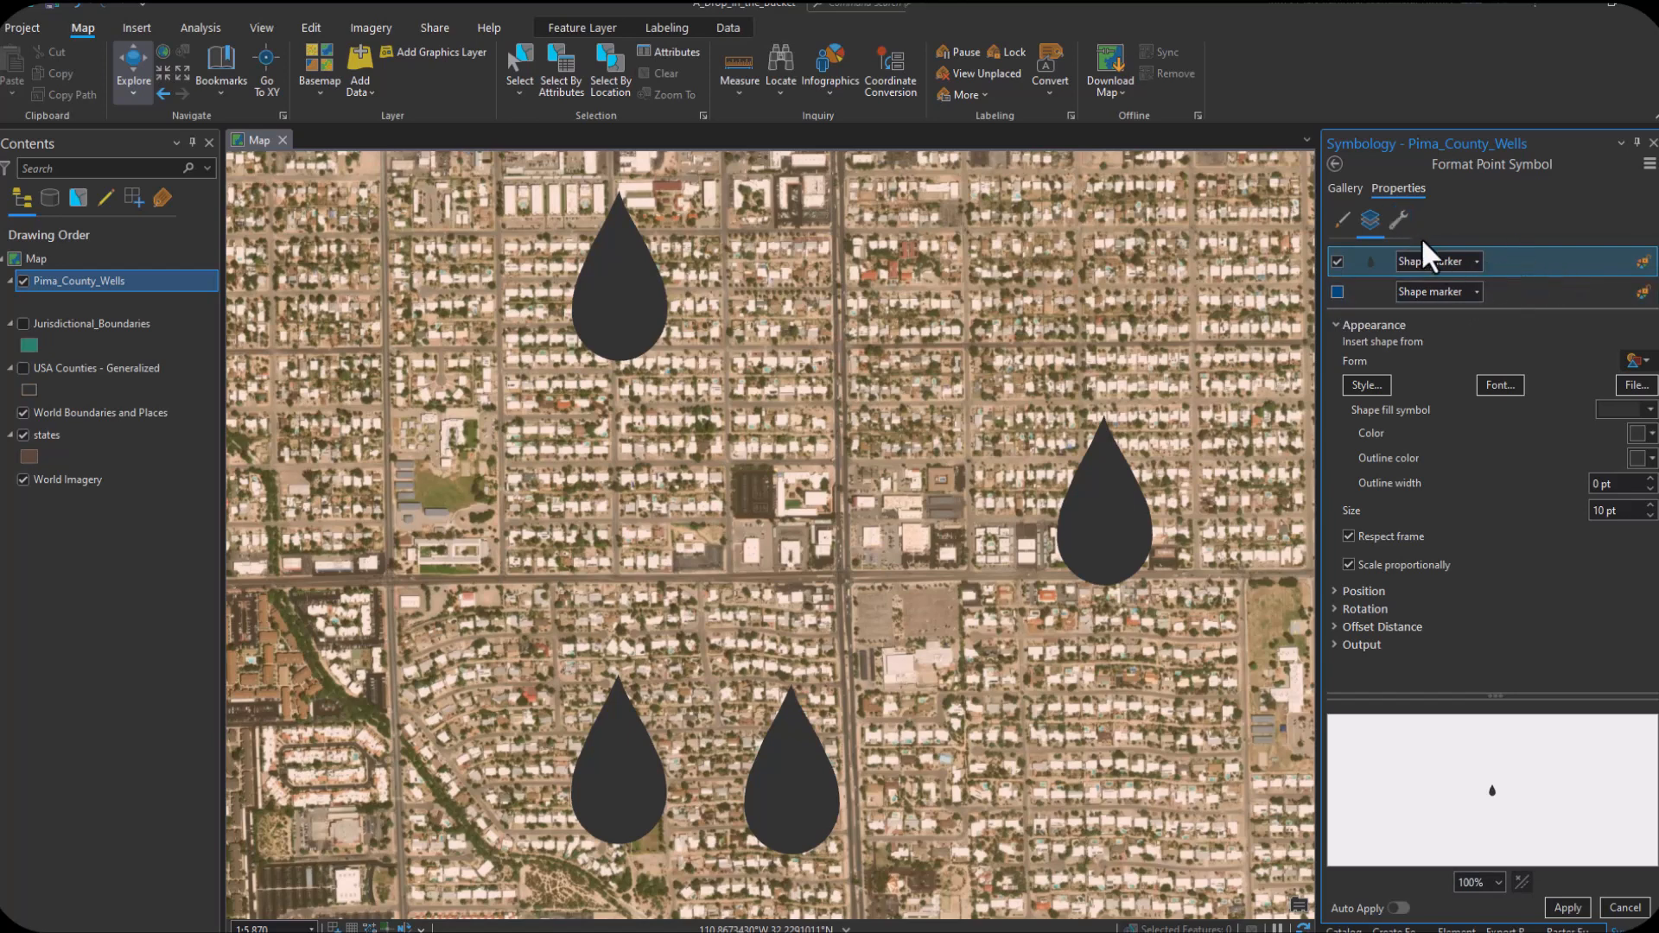
Step: Delete the solid stroke from the visible marker's shape fill symbol and change its solid fill to a gradient fill
{"action": "left_click", "coordinate": [1631, 408]}
{"action": "left_click", "coordinate": [1551, 559]}
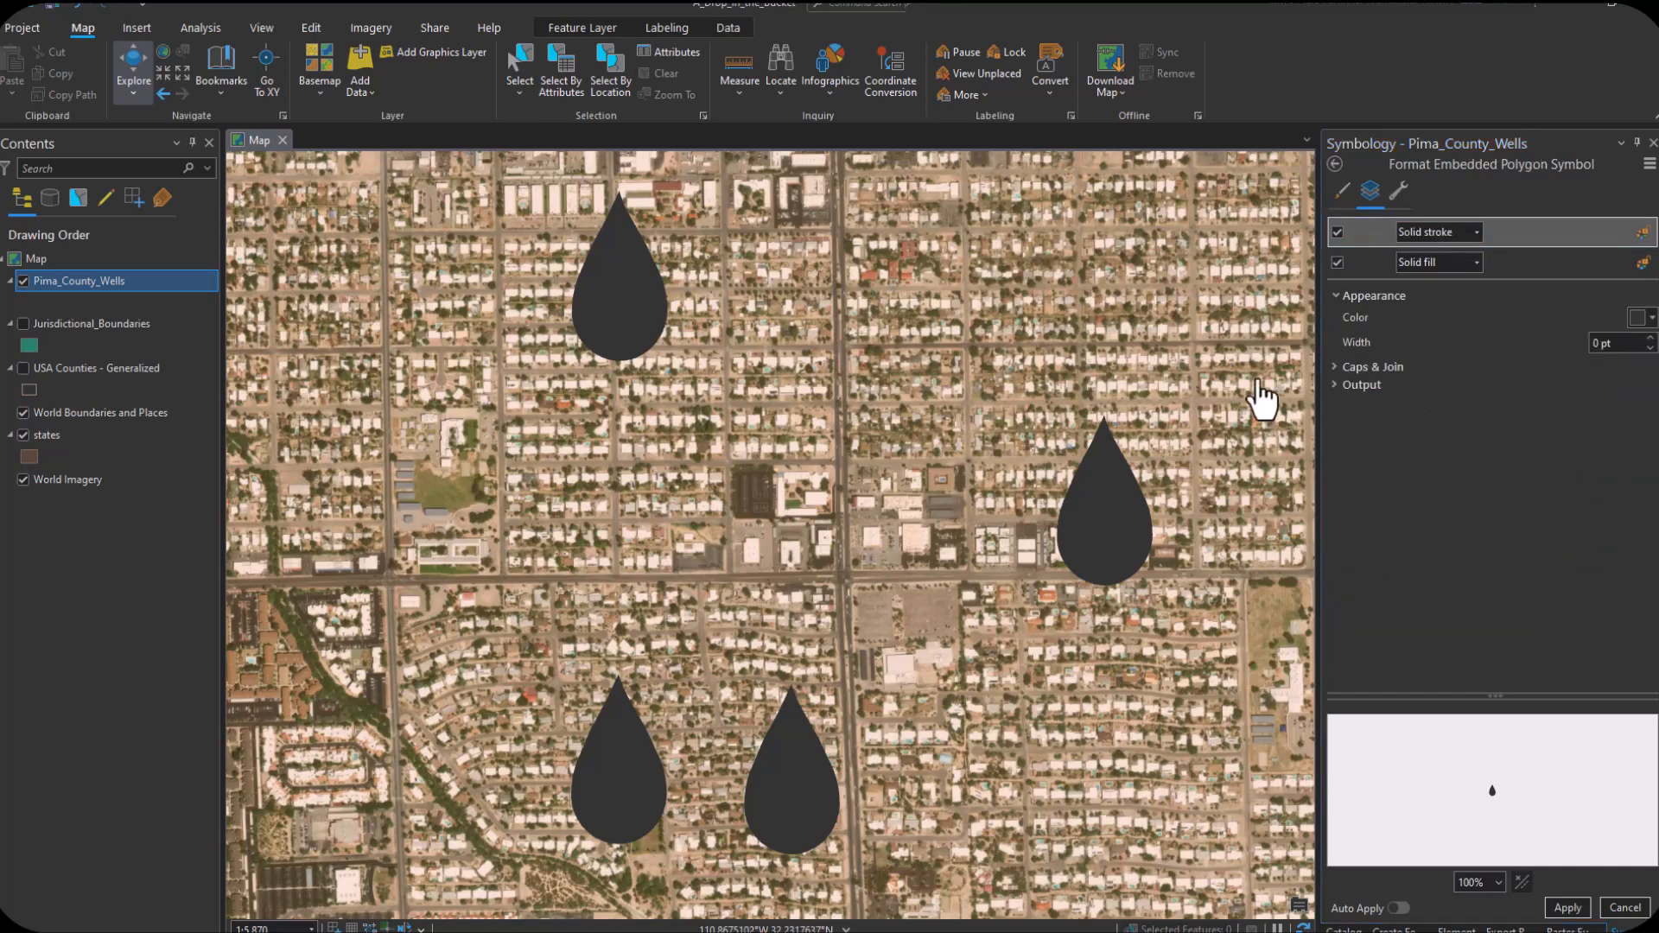
{"action": "left_click", "coordinate": [1391, 184]}
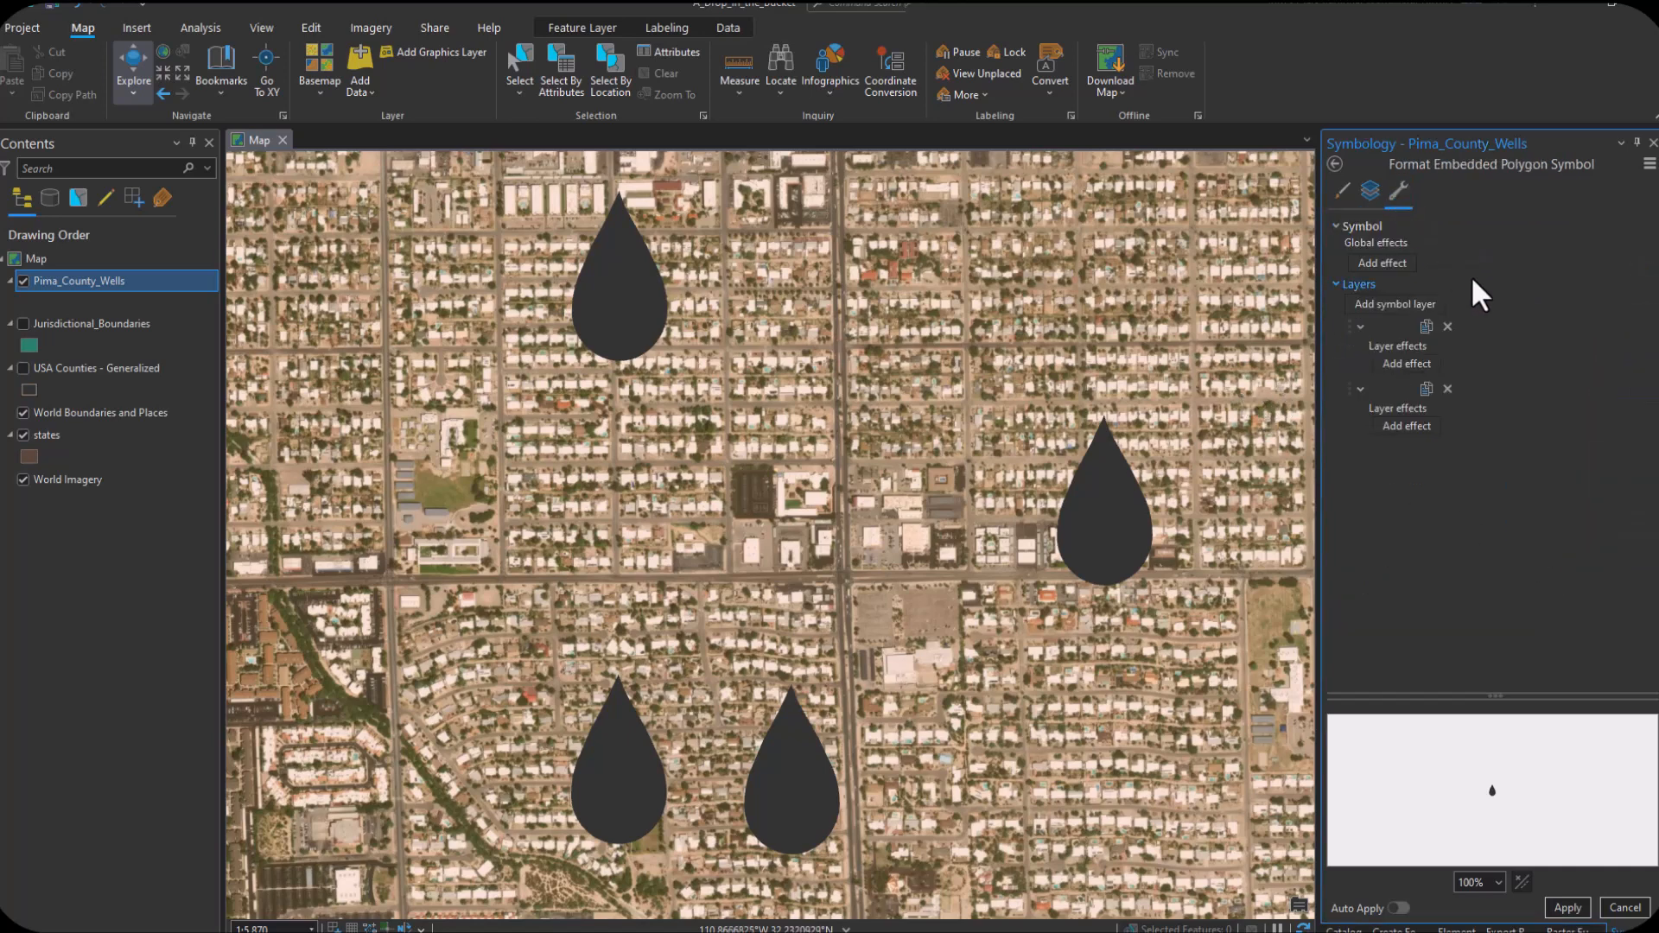
{"action": "left_click", "coordinate": [1449, 321]}
{"action": "left_click", "coordinate": [1372, 184]}
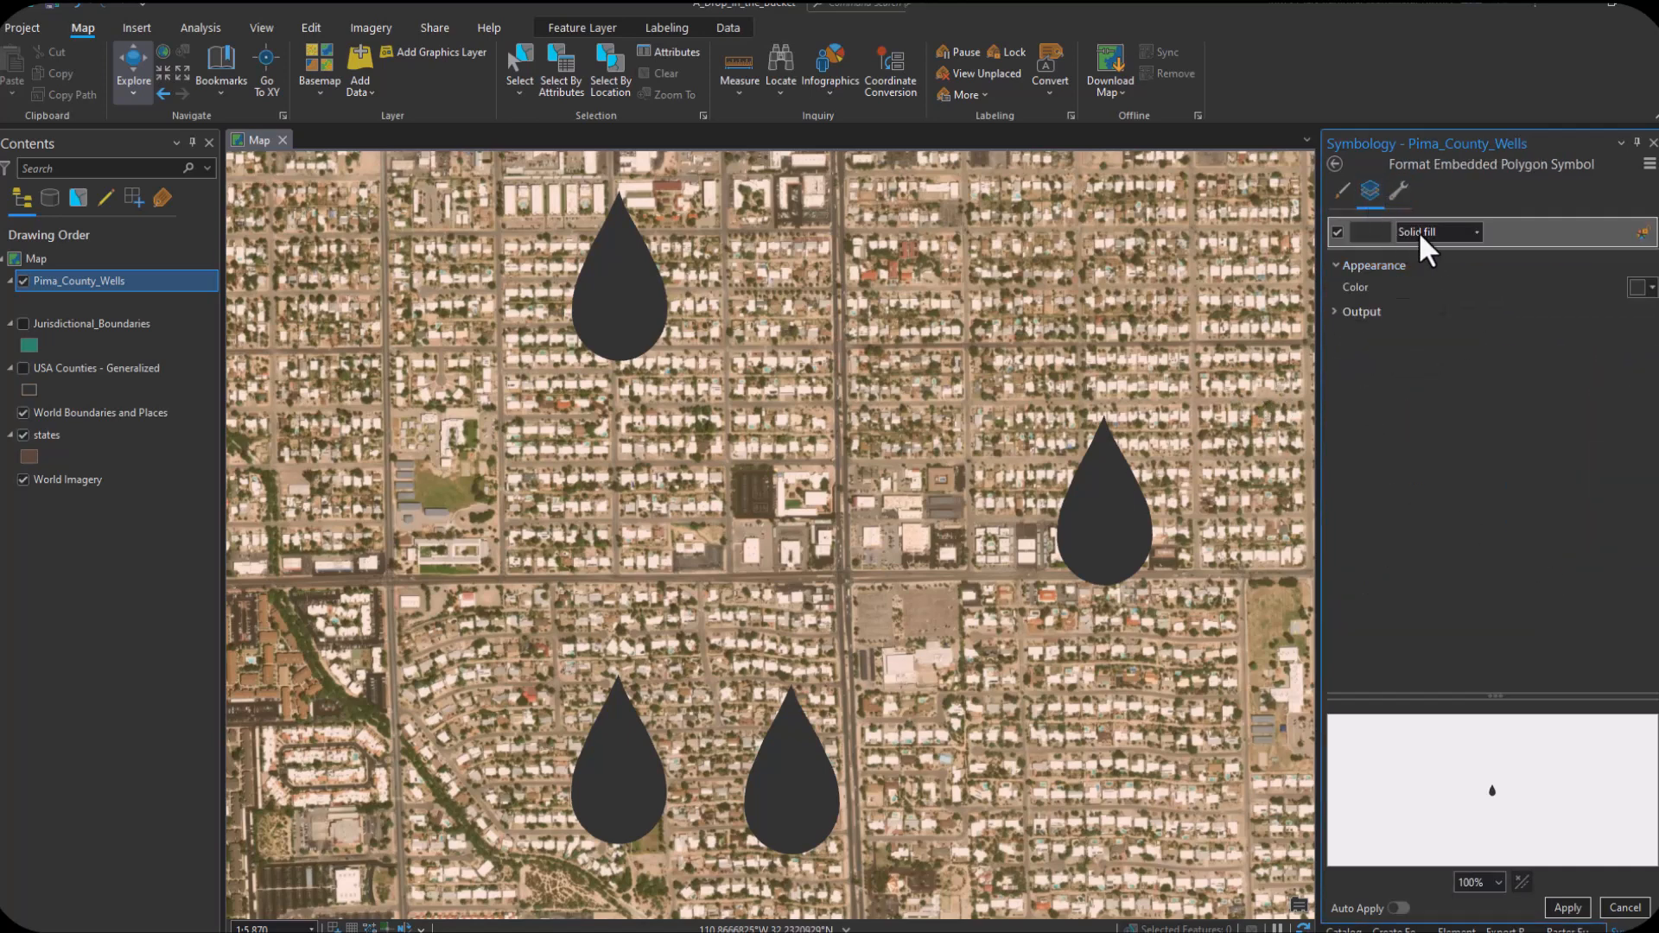
{"action": "left_click", "coordinate": [1418, 231]}
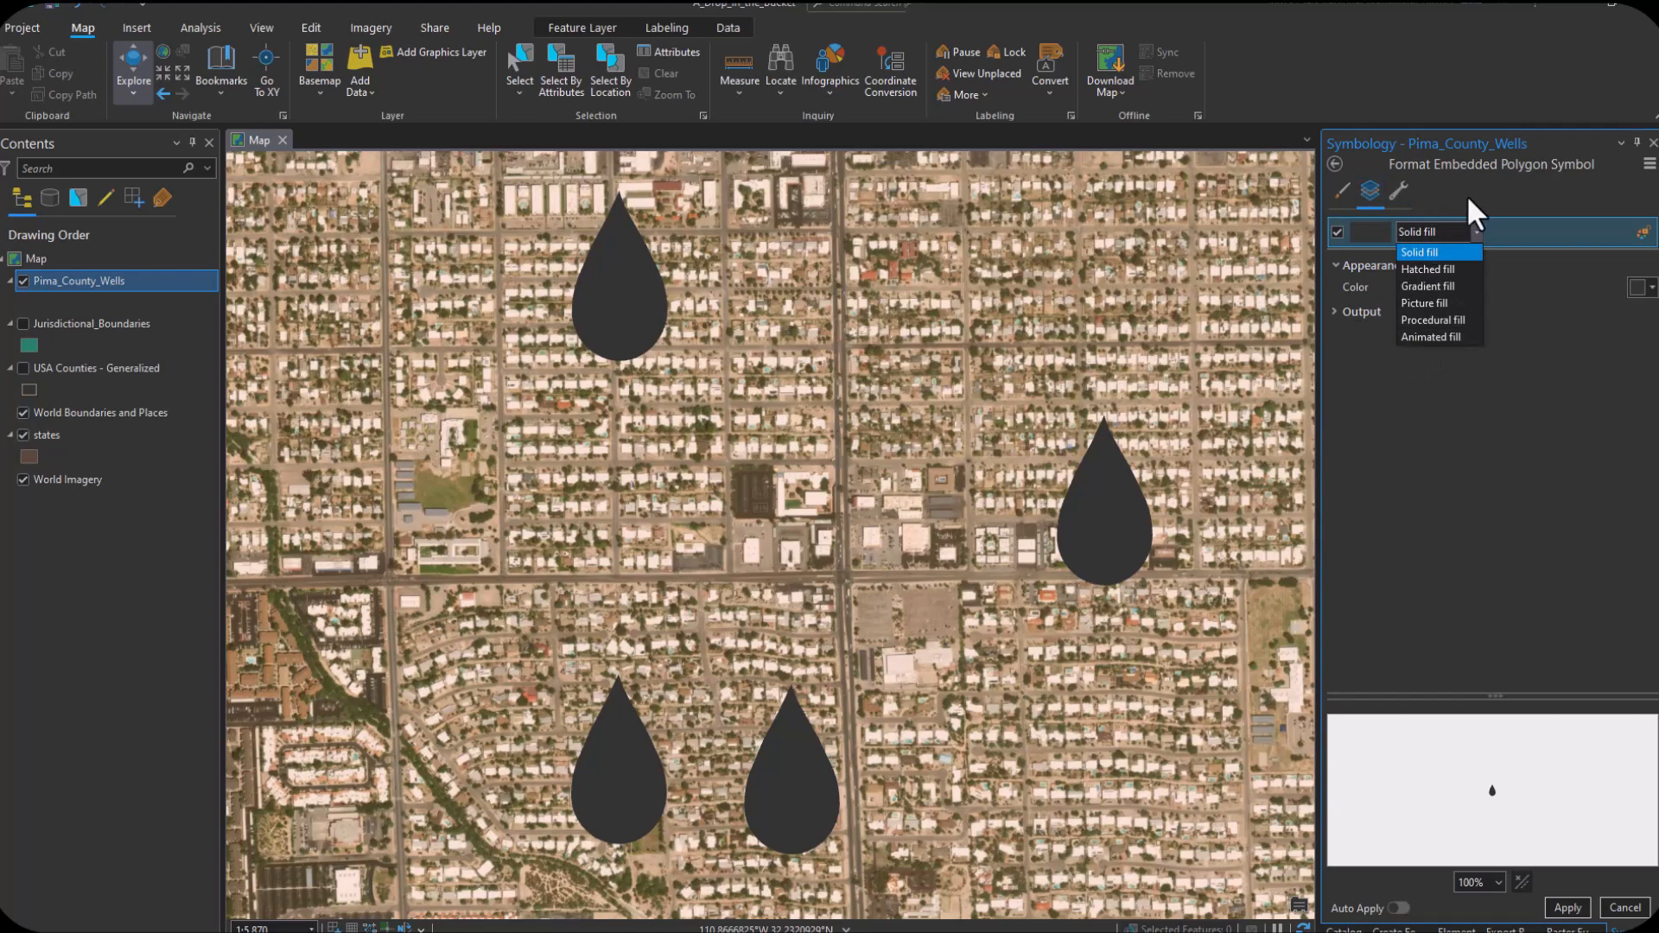
{"action": "left_click", "coordinate": [1428, 285]}
Step: Edit the gradient's color scheme and set its starting color stop to light blue
{"action": "left_click", "coordinate": [1375, 288]}
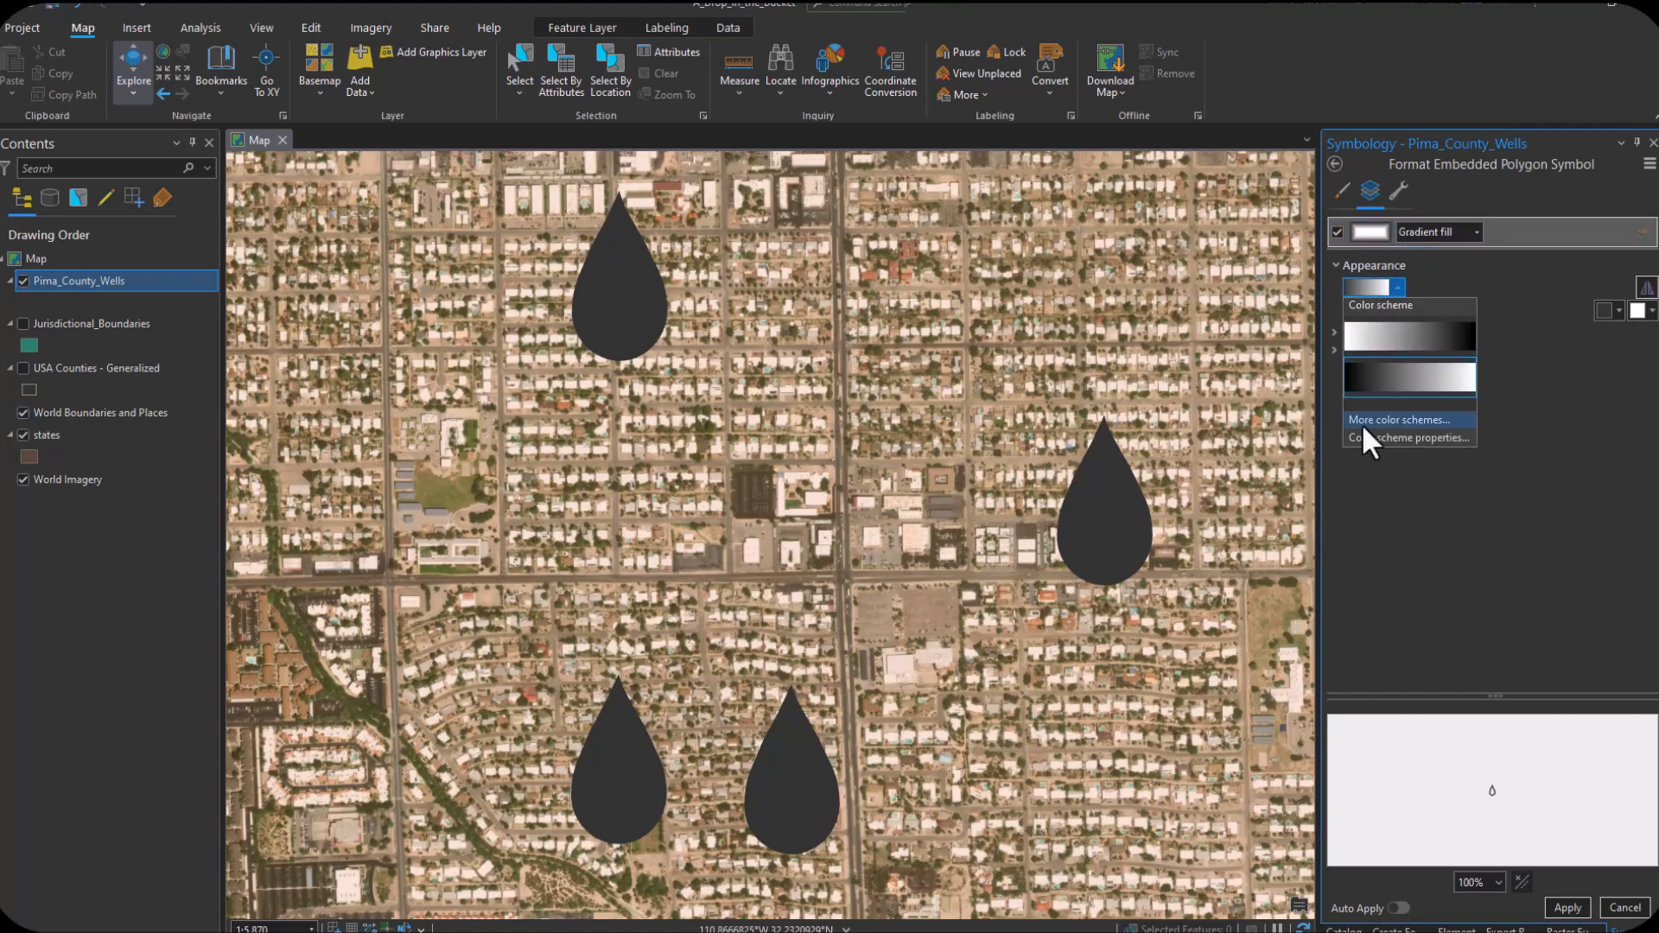
{"action": "left_click", "coordinate": [1365, 436]}
{"action": "left_click", "coordinate": [603, 258]}
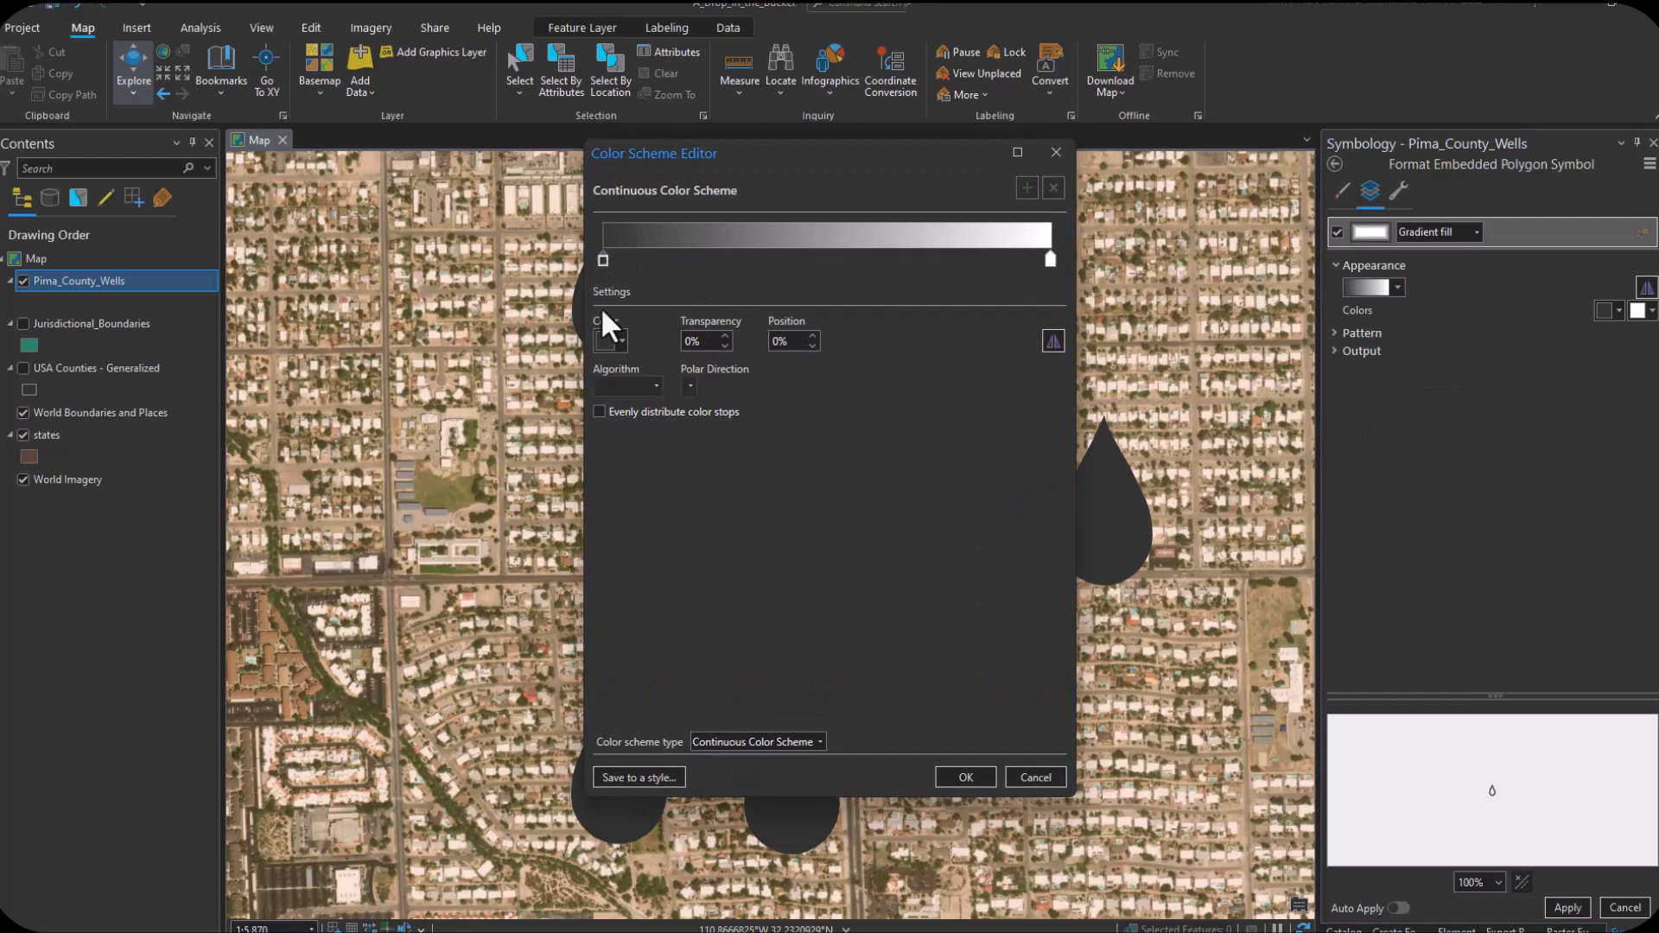
{"action": "left_click", "coordinate": [603, 338]}
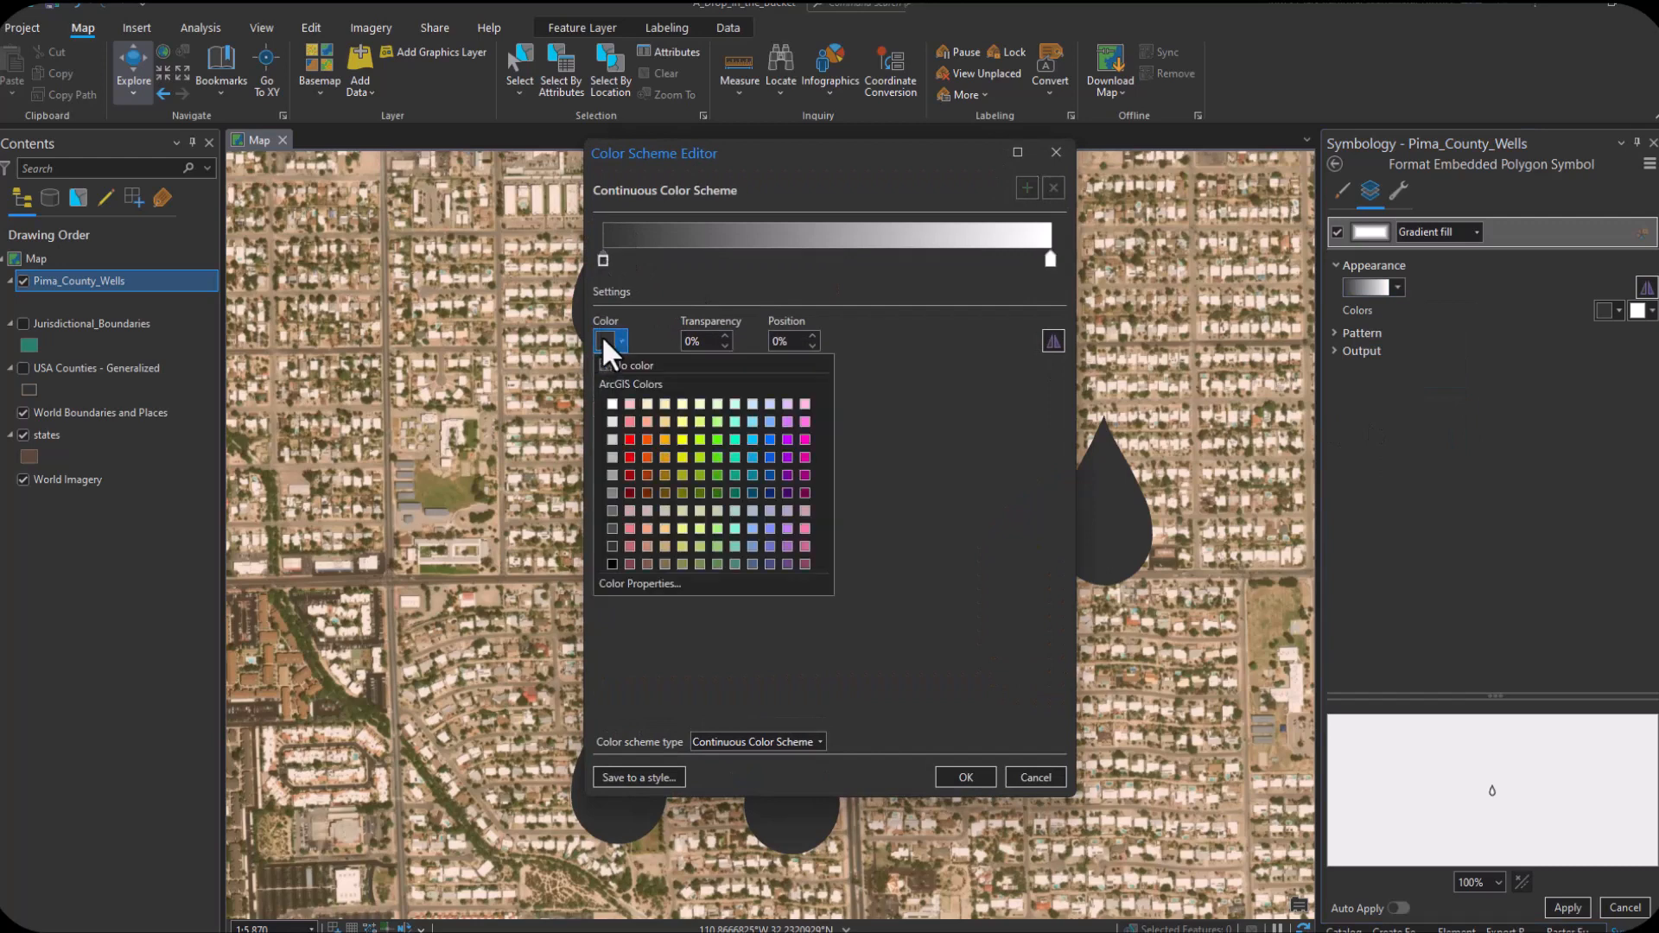
{"action": "left_click", "coordinate": [769, 422]}
Step: Add a light blue color stop at 82% along the gradient with 100% transparency
{"action": "left_click_drag", "start_coordinate": [771, 259], "coordinate": [967, 261]}
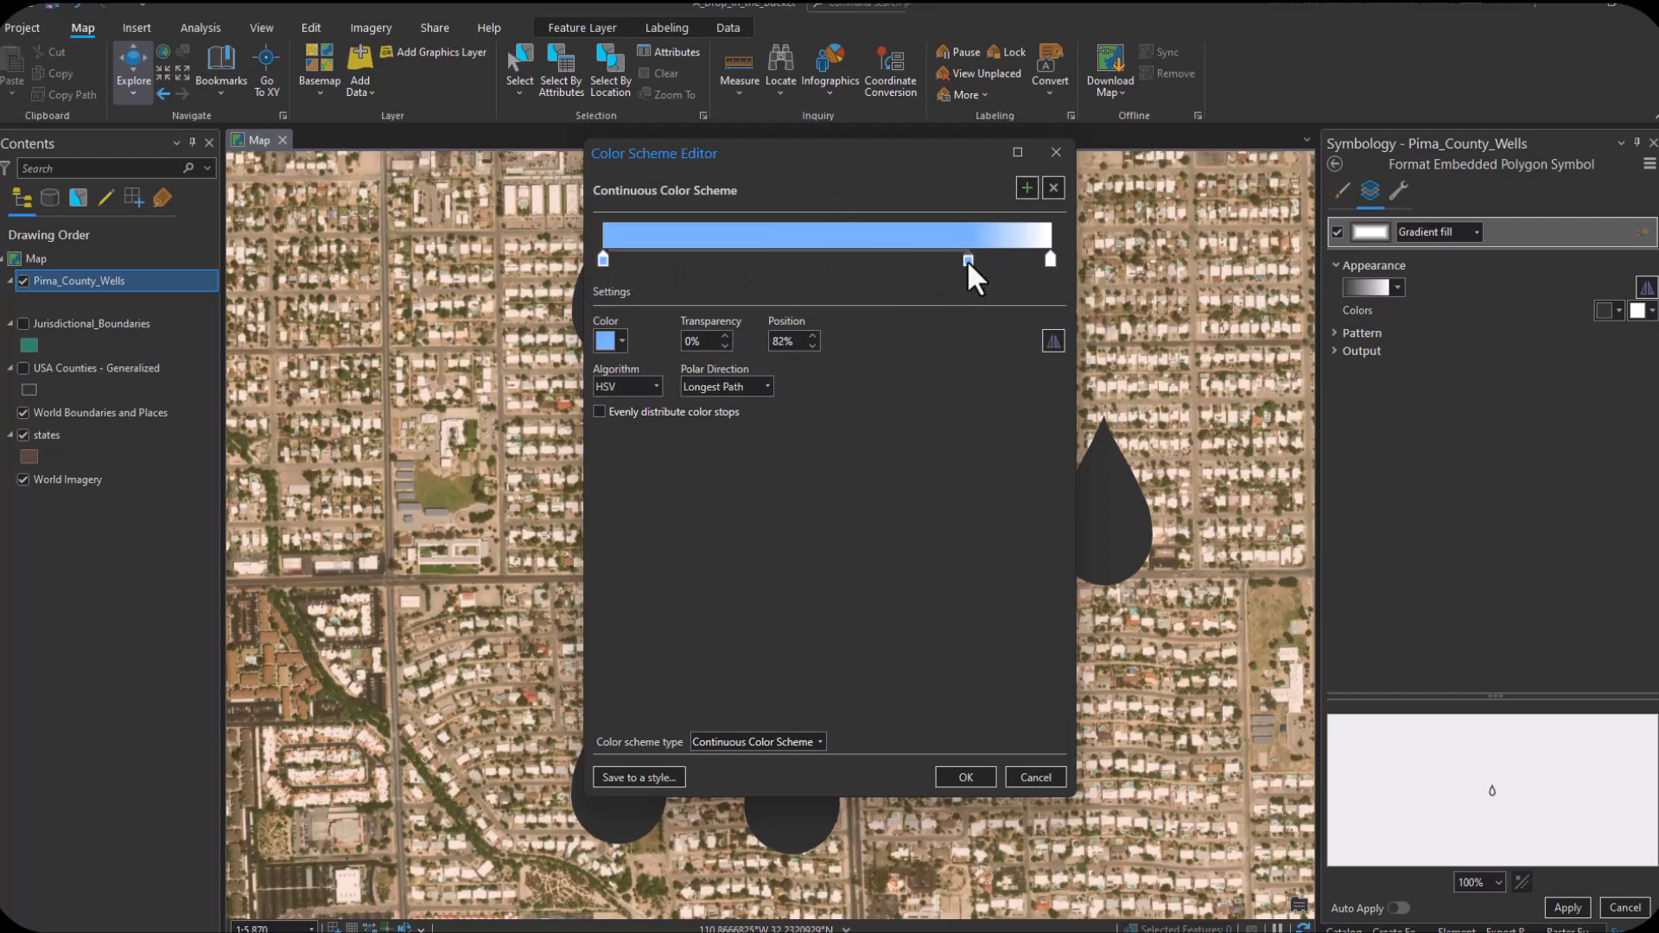
{"action": "left_click", "coordinate": [712, 342]}
{"action": "type", "text": "100"}
{"action": "key", "text": "Return"}
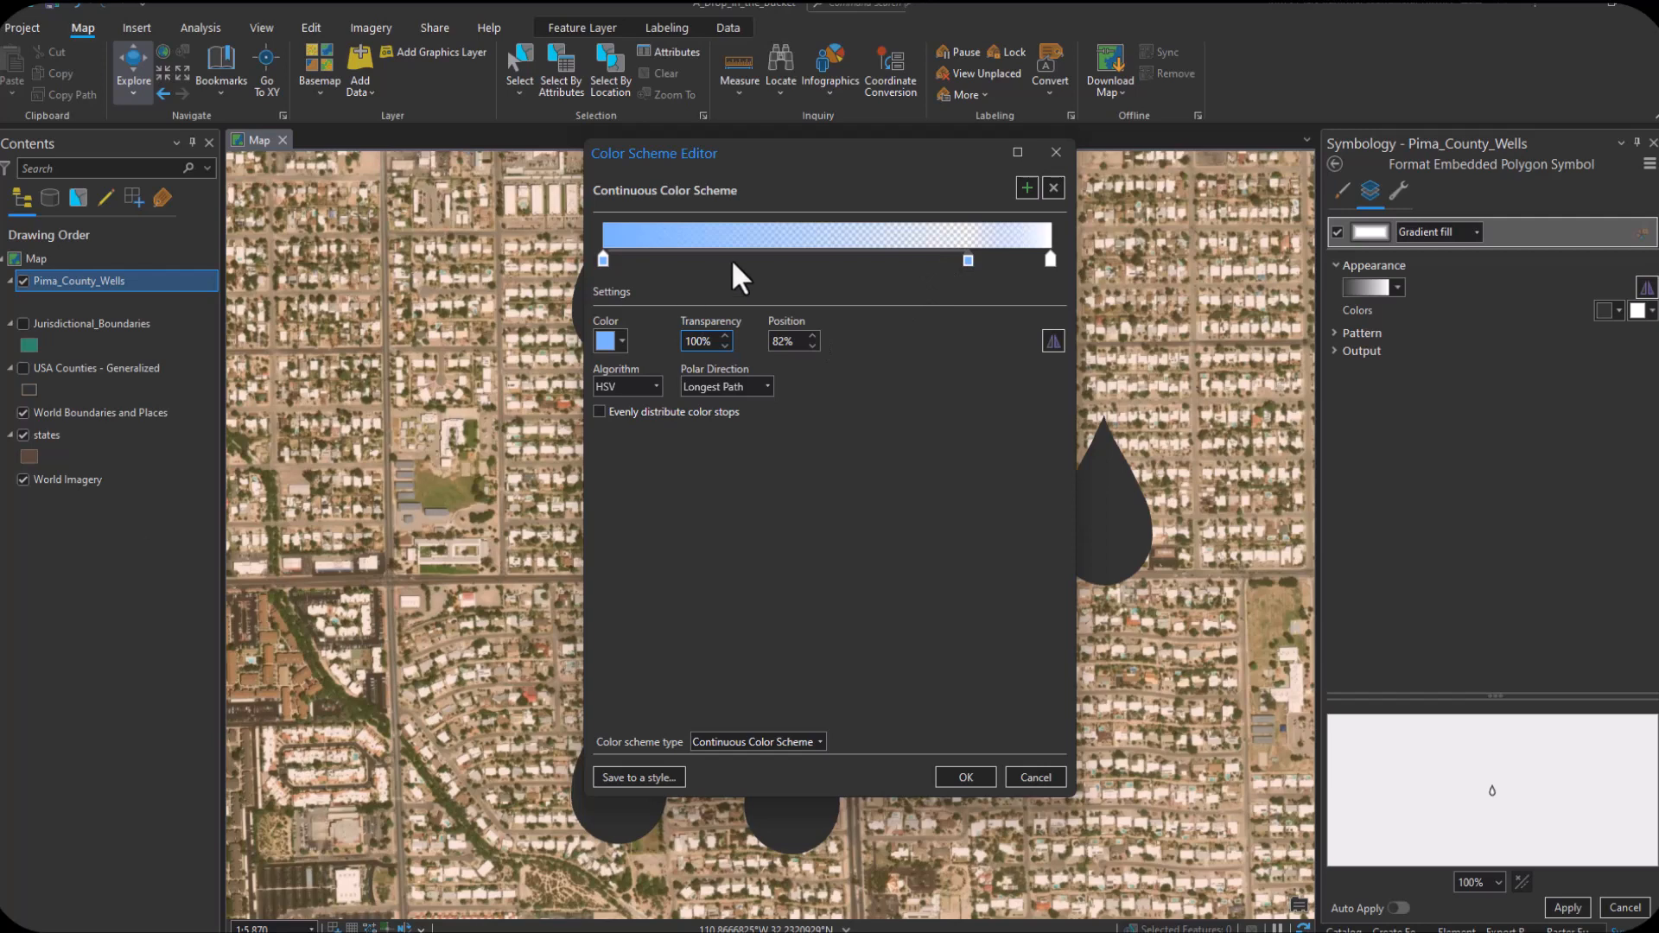
Step: Set the gradient's end stop to light blue with 100% transparency and accept the color scheme
{"action": "left_click", "coordinate": [1049, 260]}
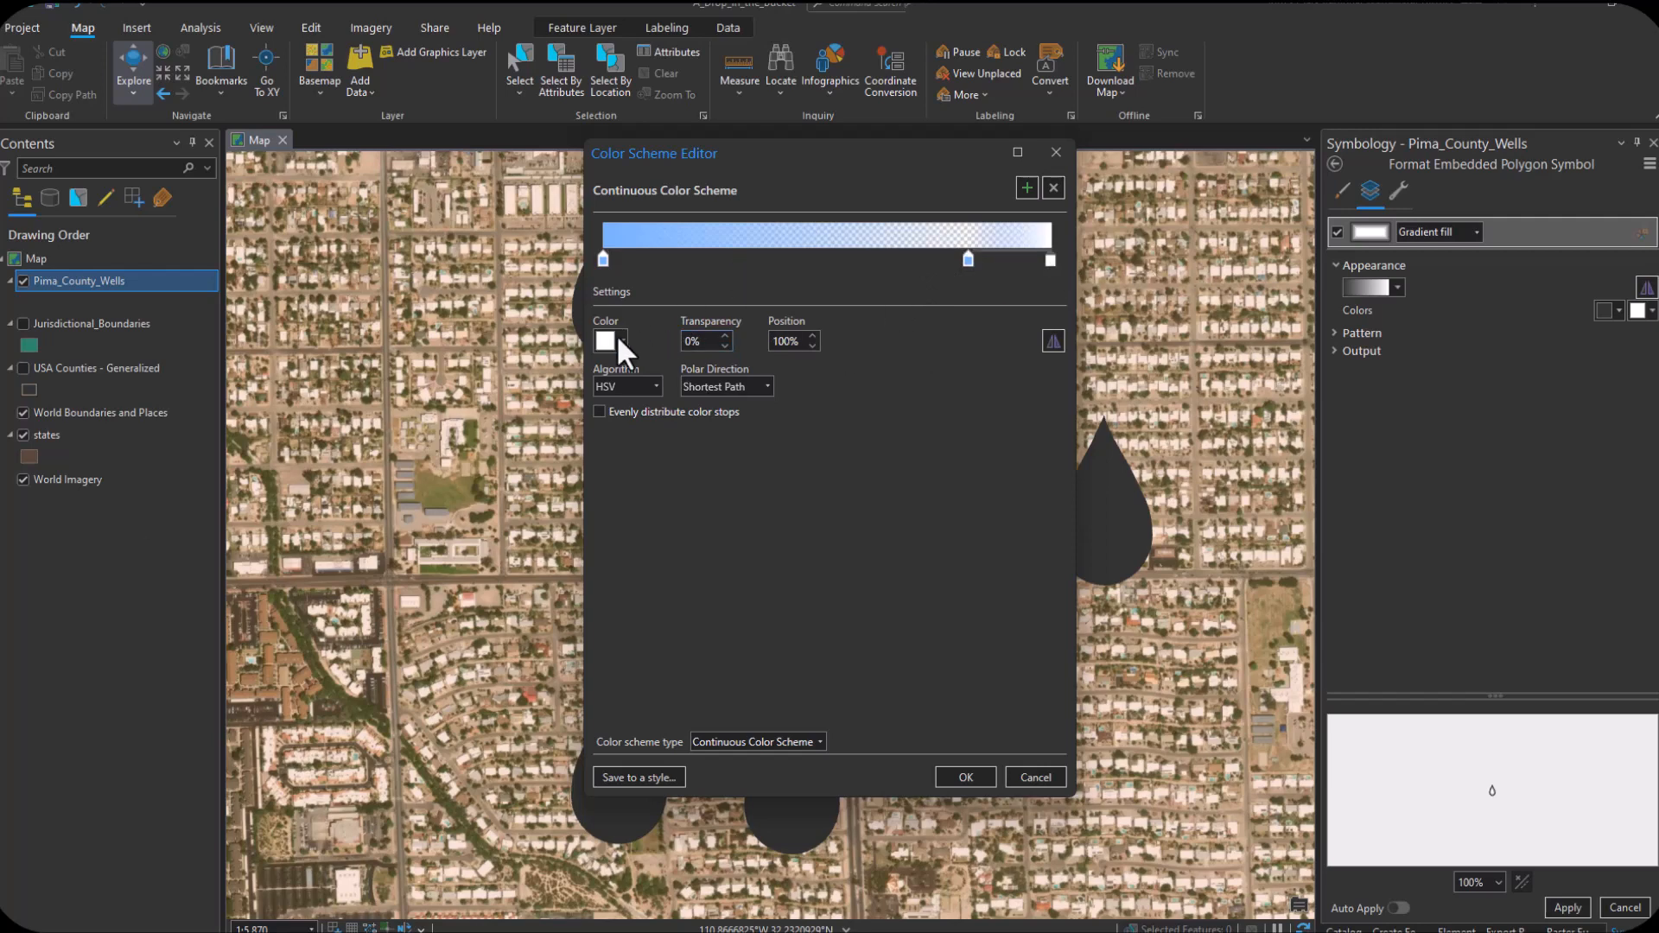
{"action": "left_click", "coordinate": [774, 432]}
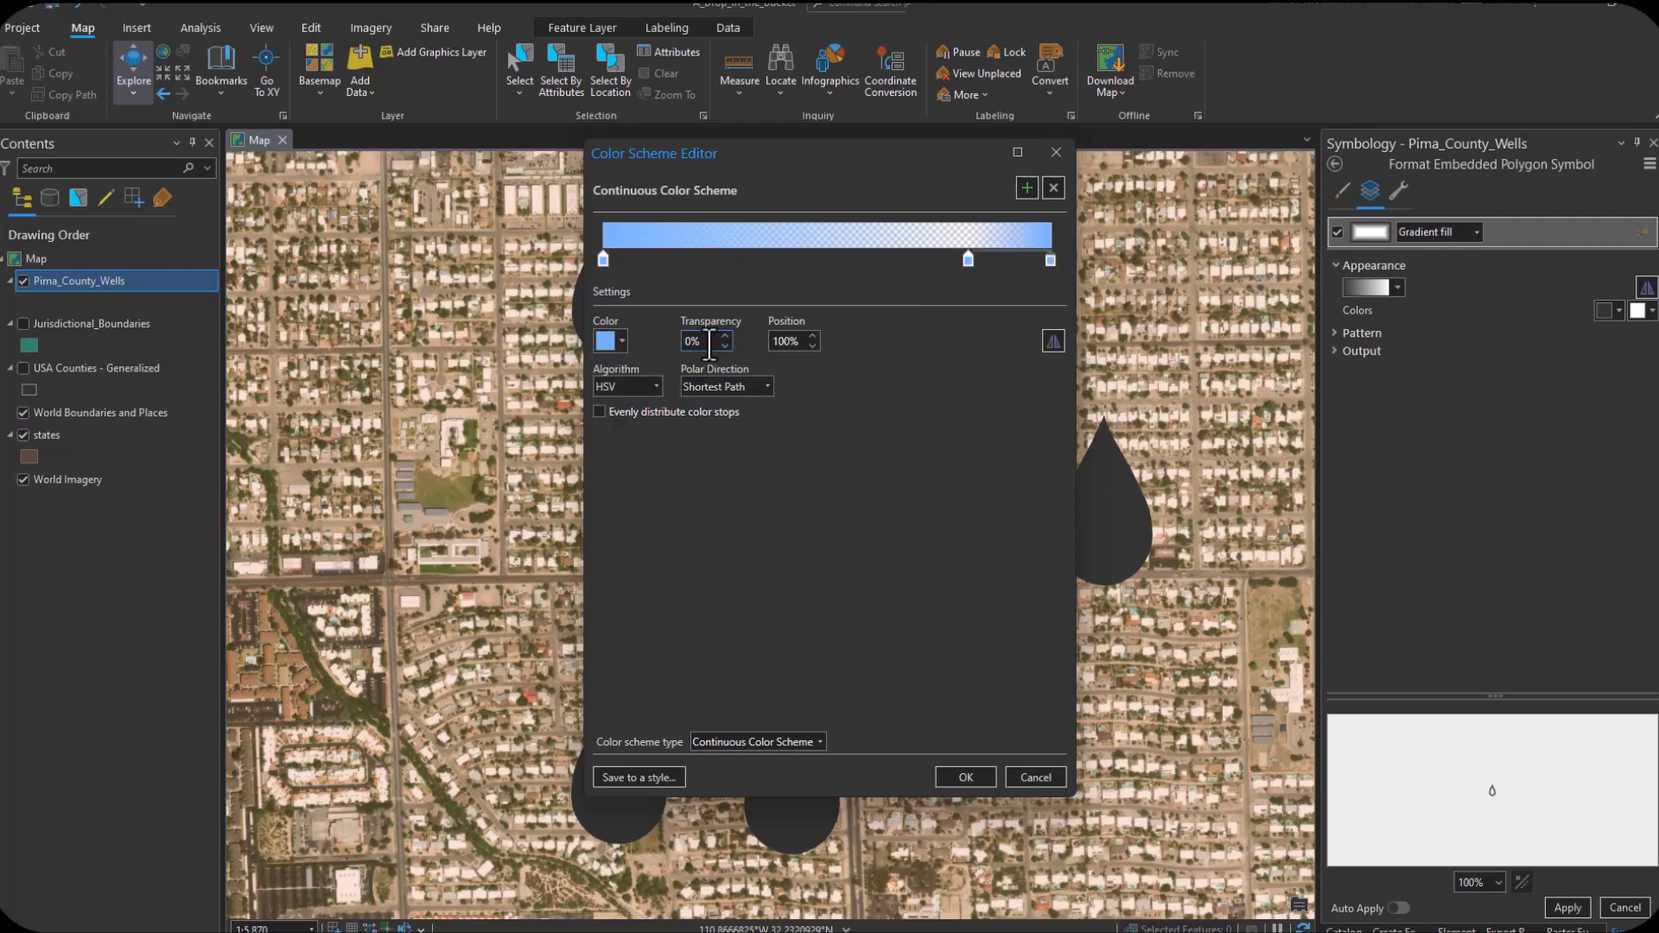
{"action": "type", "text": "100"}
{"action": "key", "text": "Tab"}
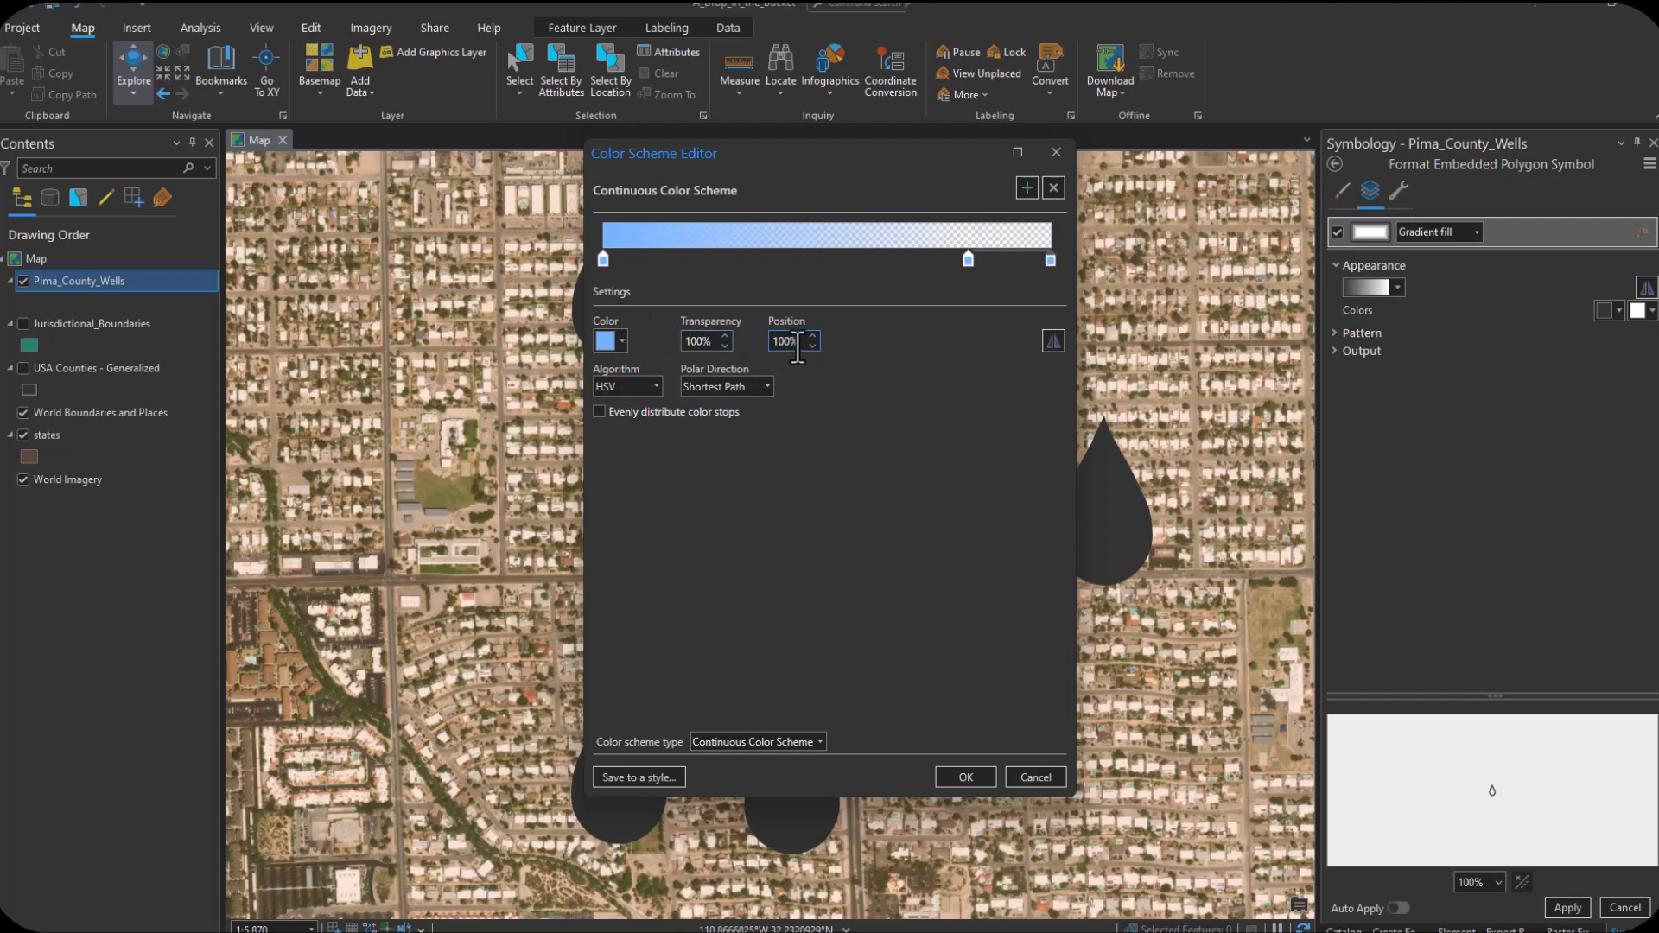
{"action": "left_click", "coordinate": [966, 776]}
Step: Set the gradient pattern's direction to Circular and its type to Continuous, and apply the droplet symbol to the wells
{"action": "scroll", "coordinate": [1530, 834], "scroll_direction": "up", "scroll_amount": 5}
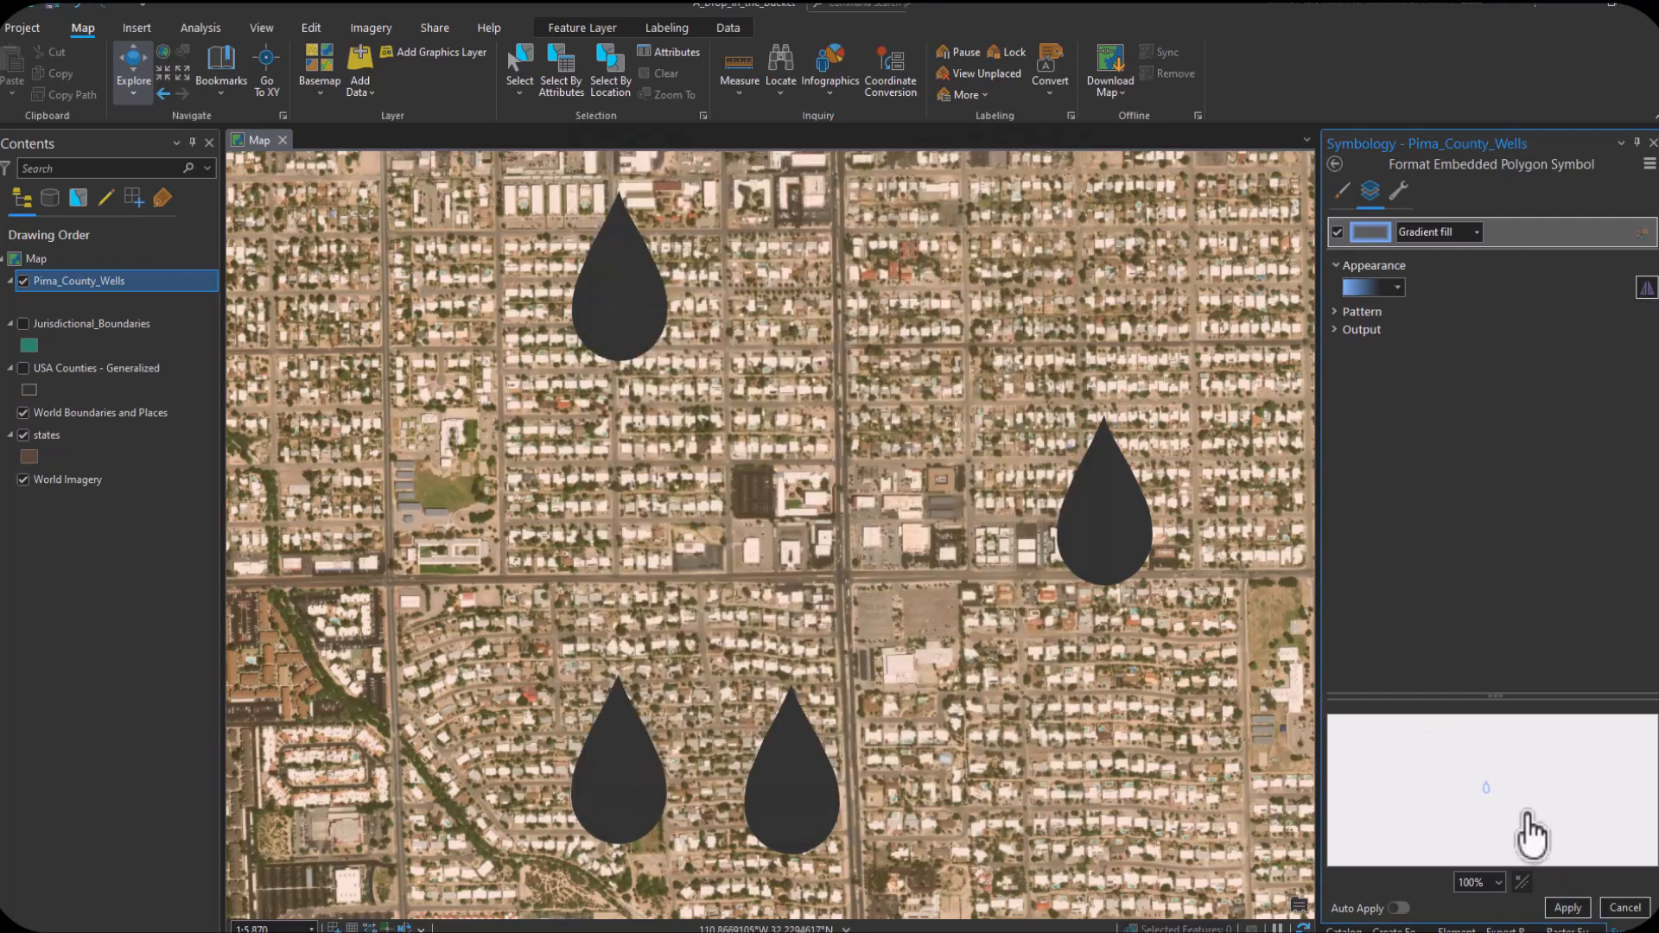
{"action": "scroll", "coordinate": [1590, 784], "scroll_direction": "up", "scroll_amount": 10}
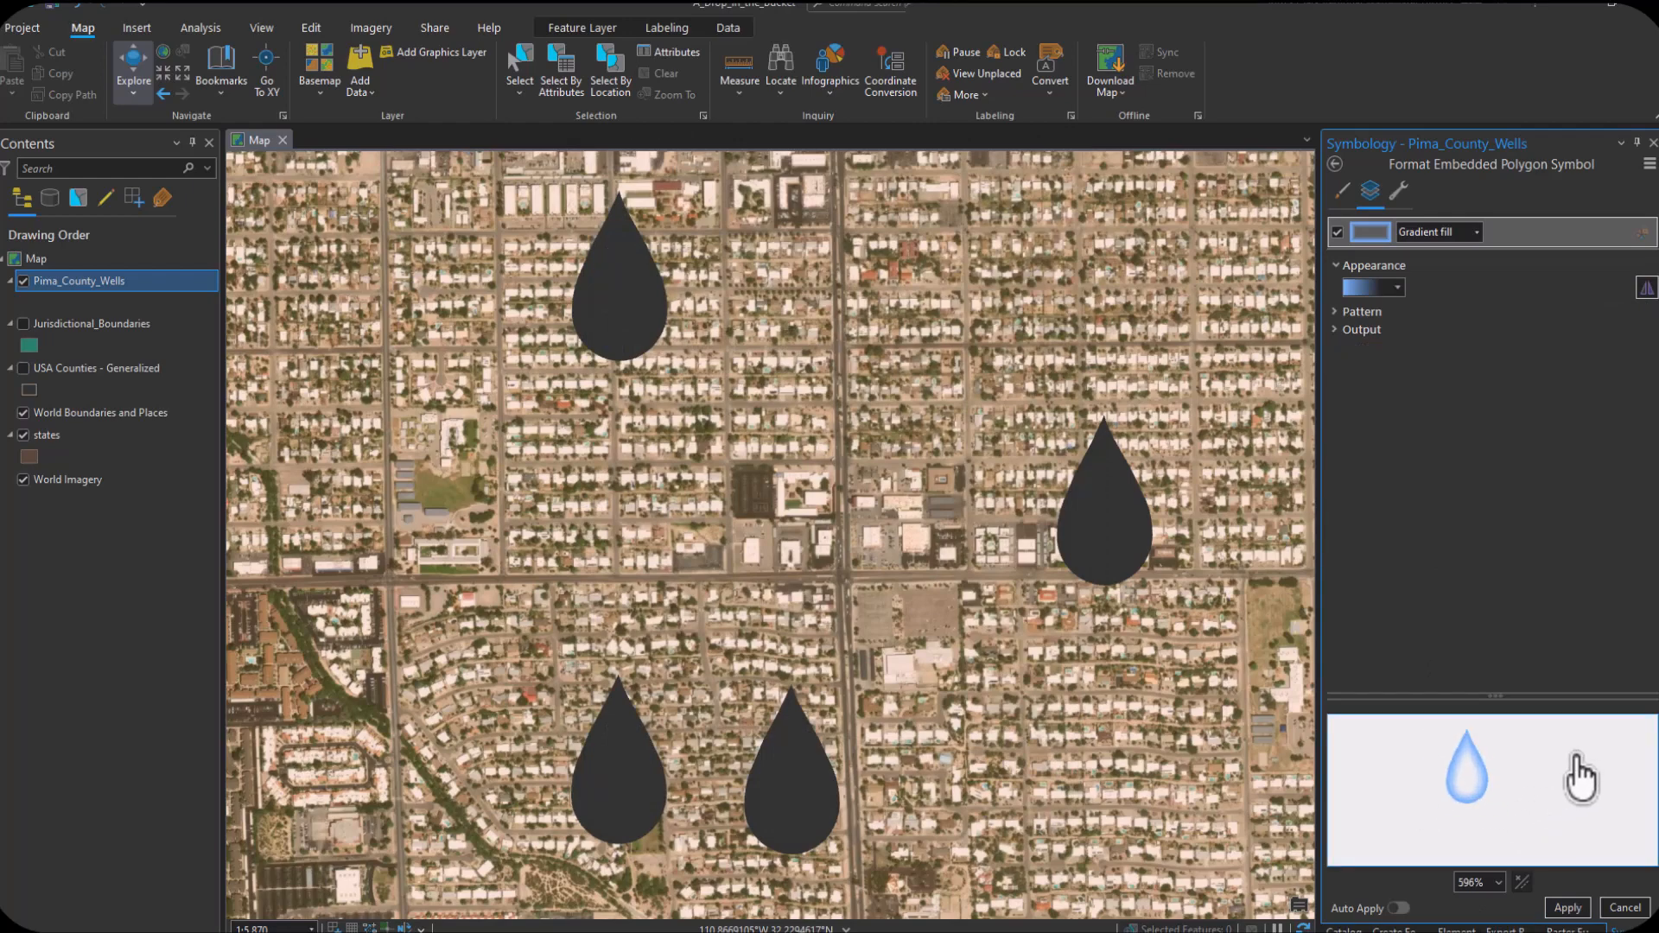
{"action": "scroll", "coordinate": [1564, 778], "scroll_direction": "down", "scroll_amount": 3}
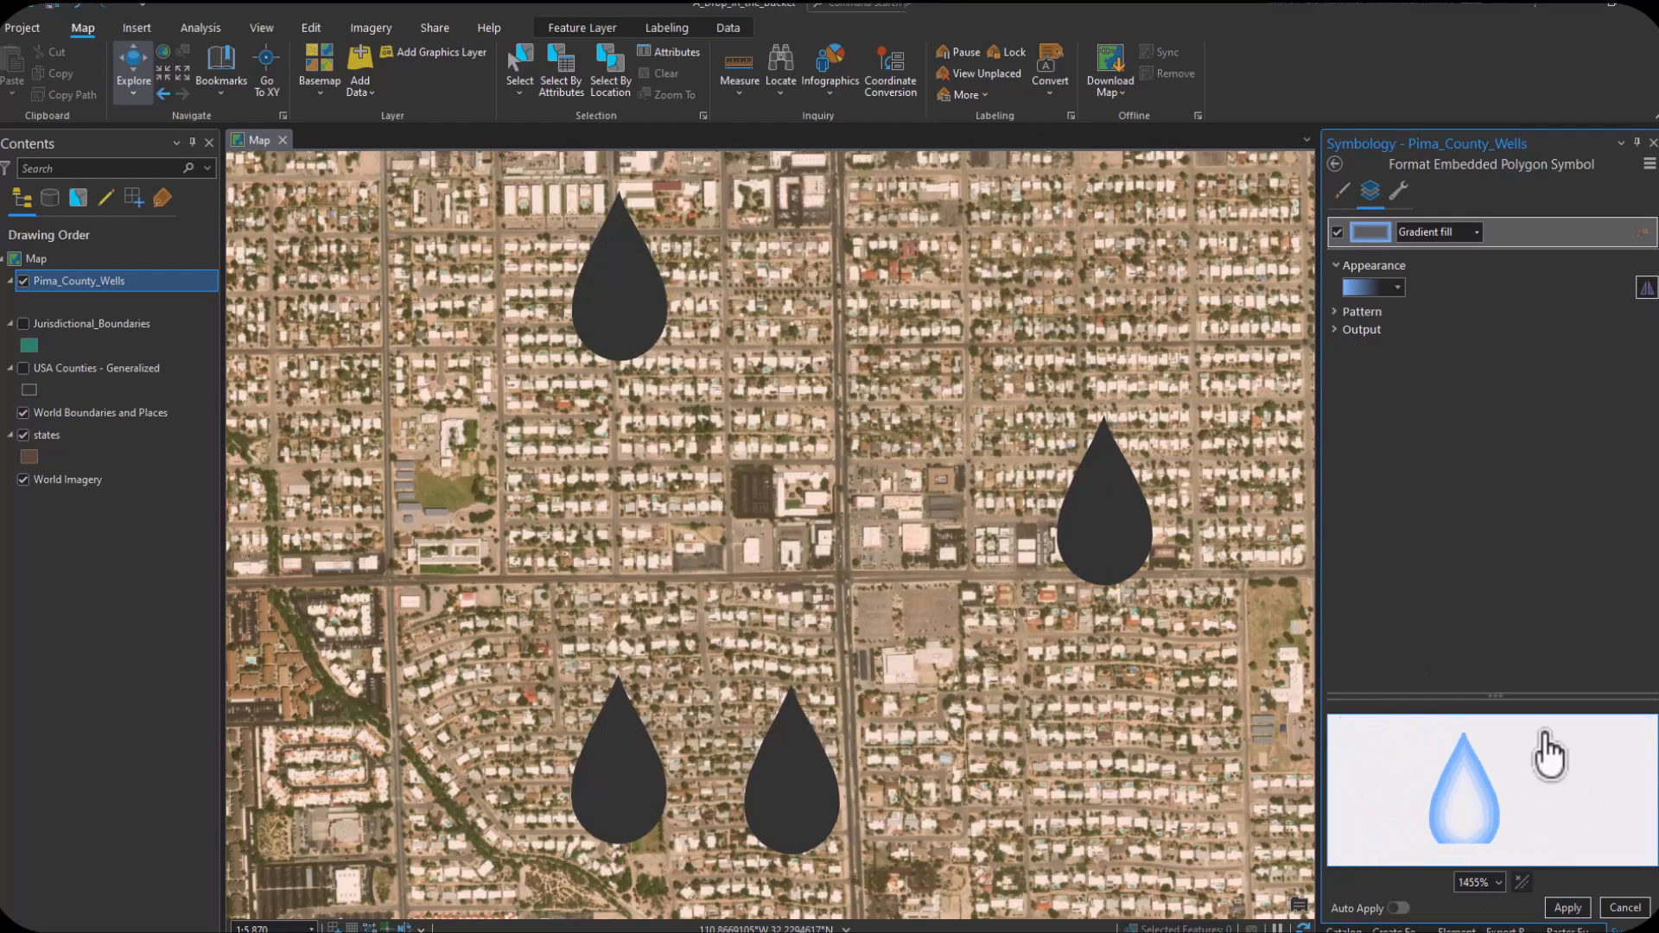
{"action": "left_click_drag", "start_coordinate": [1494, 697], "coordinate": [1494, 661]}
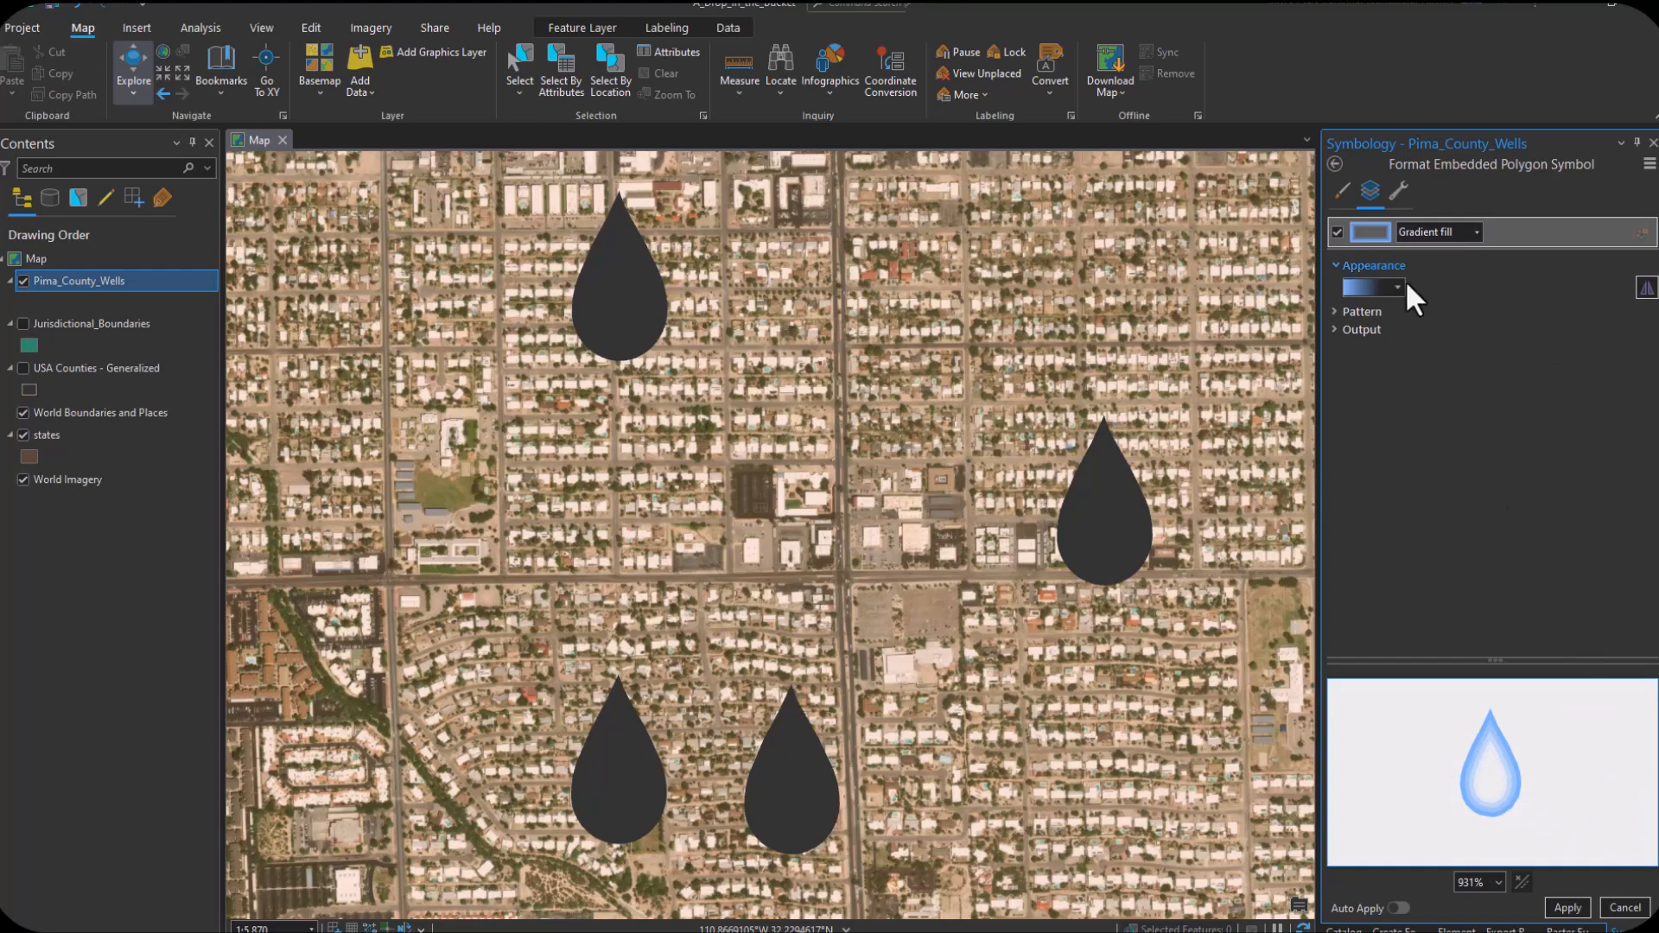
{"action": "left_click", "coordinate": [1362, 311]}
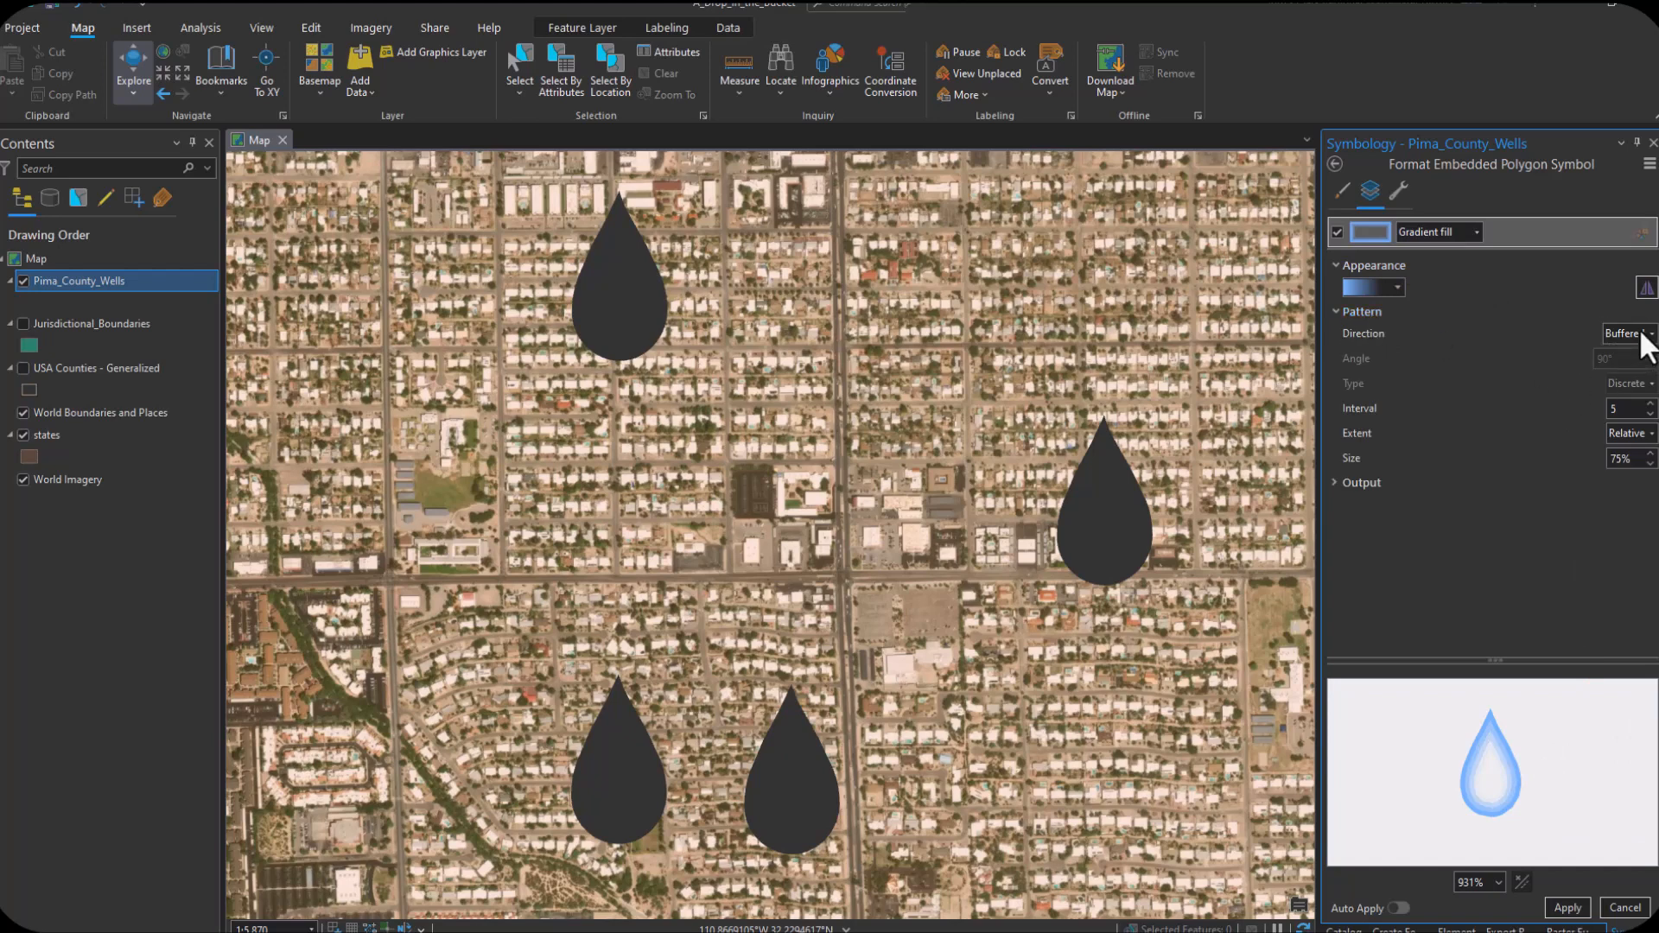
{"action": "left_click", "coordinate": [1640, 333]}
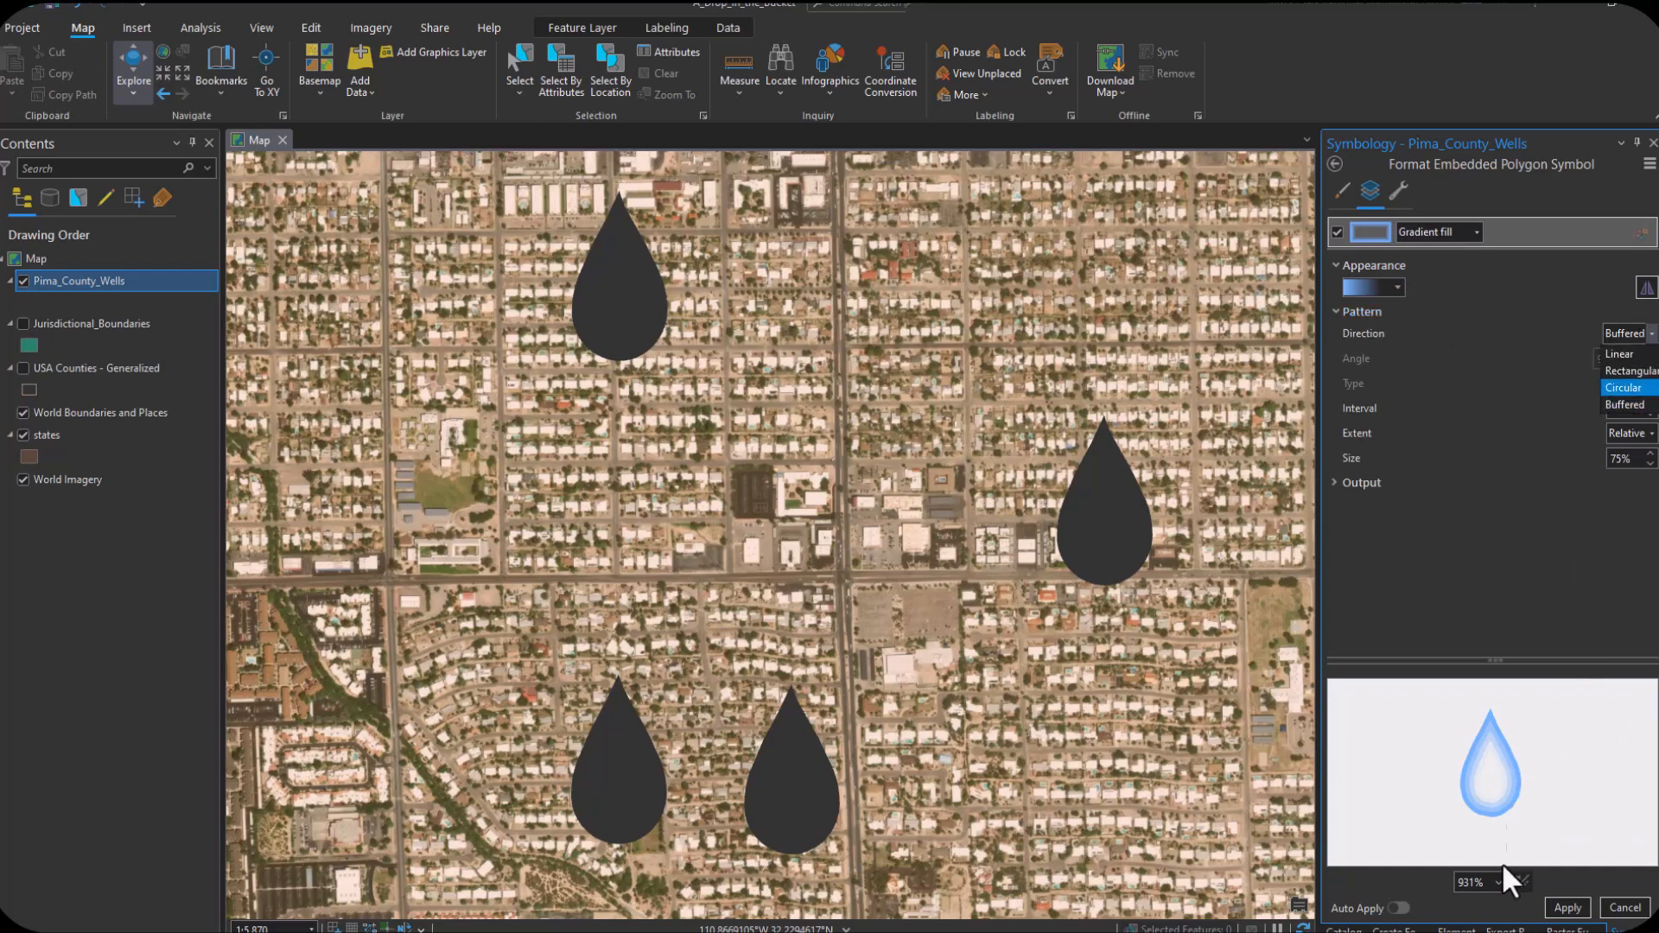
{"action": "left_click", "coordinate": [1633, 388]}
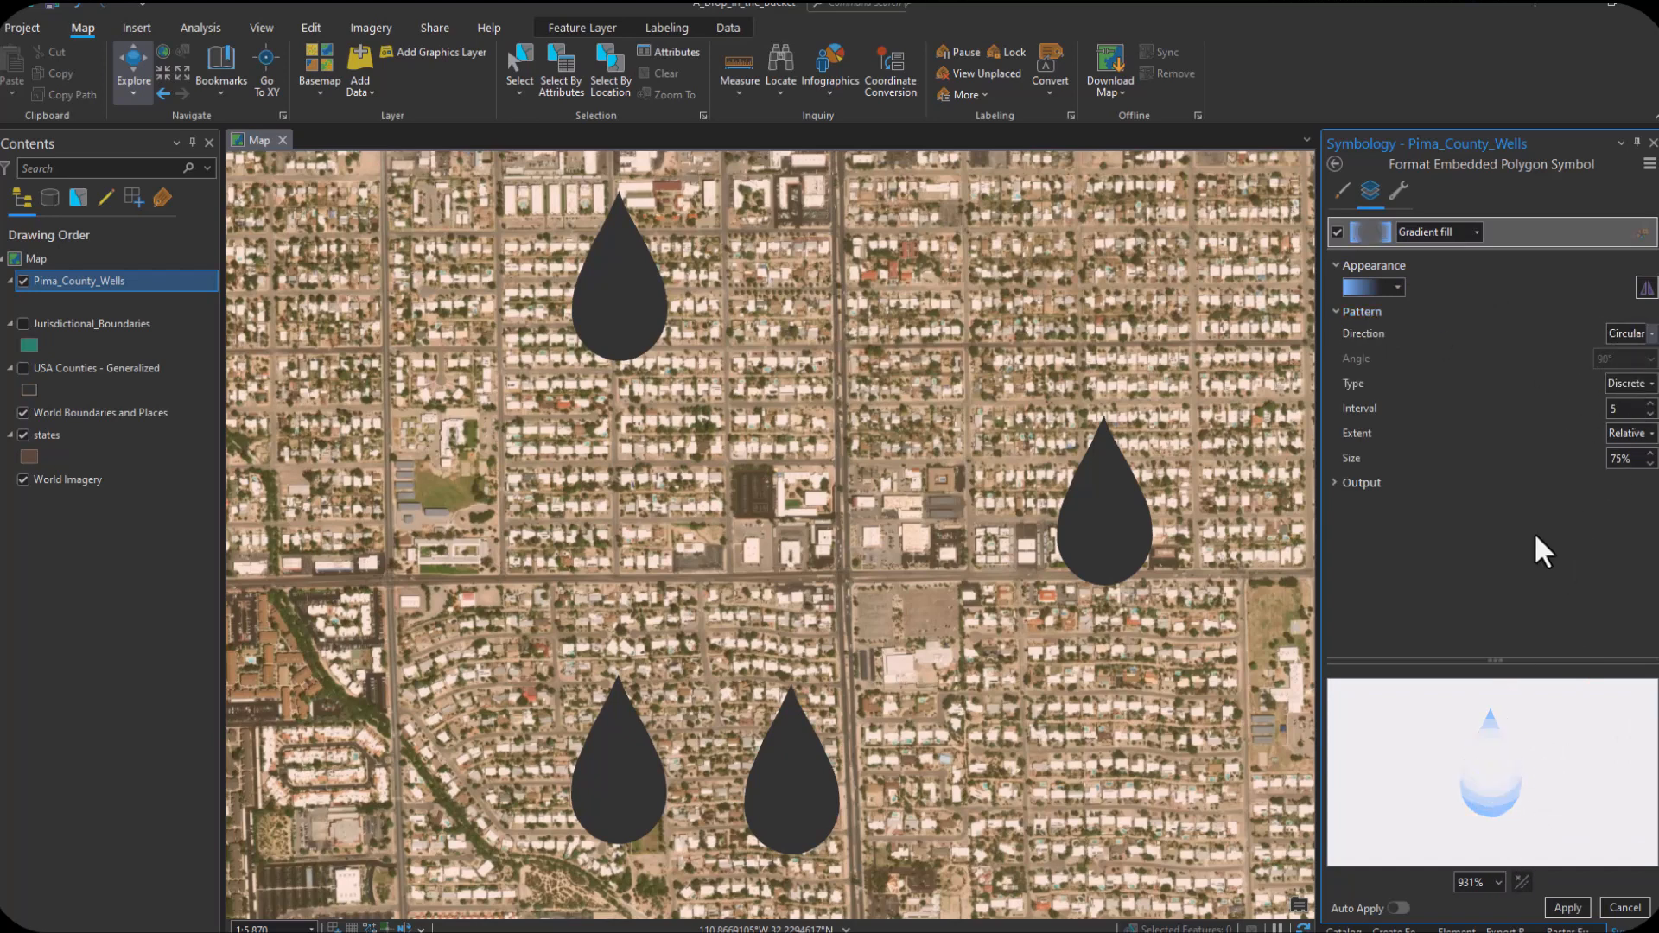
{"action": "left_click", "coordinate": [1632, 383]}
{"action": "left_click", "coordinate": [1628, 421]}
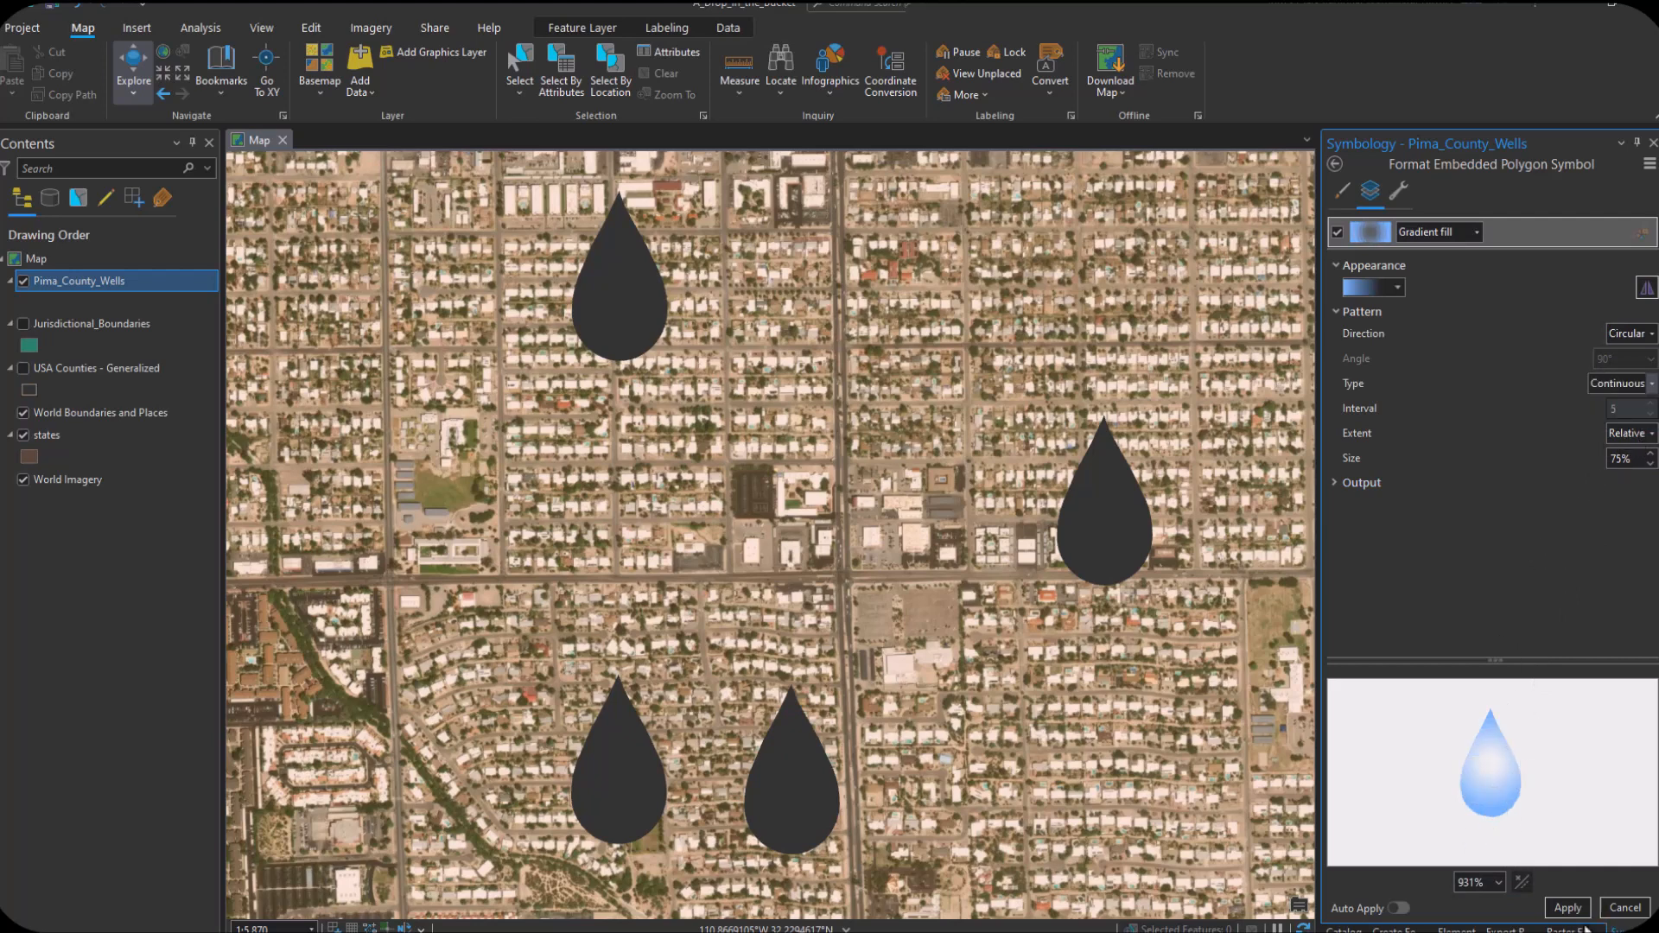
{"action": "left_click", "coordinate": [1565, 907]}
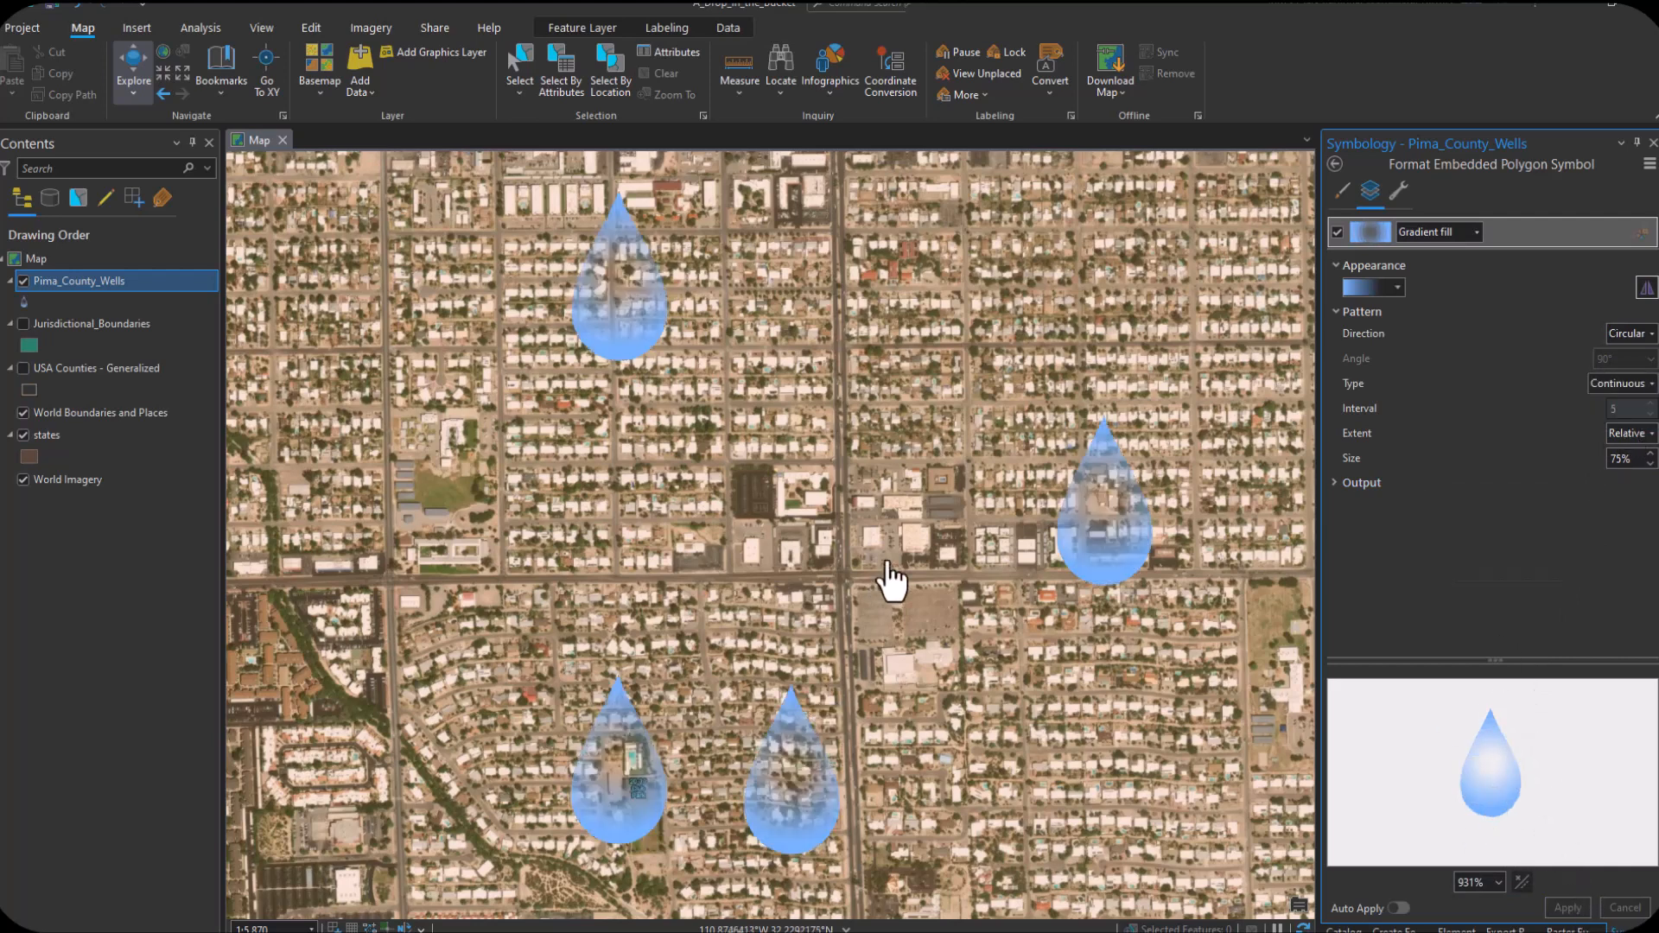
Step: Duplicate the droplet's gradient fill symbol layer and select the lower of the two fills for editing
{"action": "left_click", "coordinate": [1406, 184]}
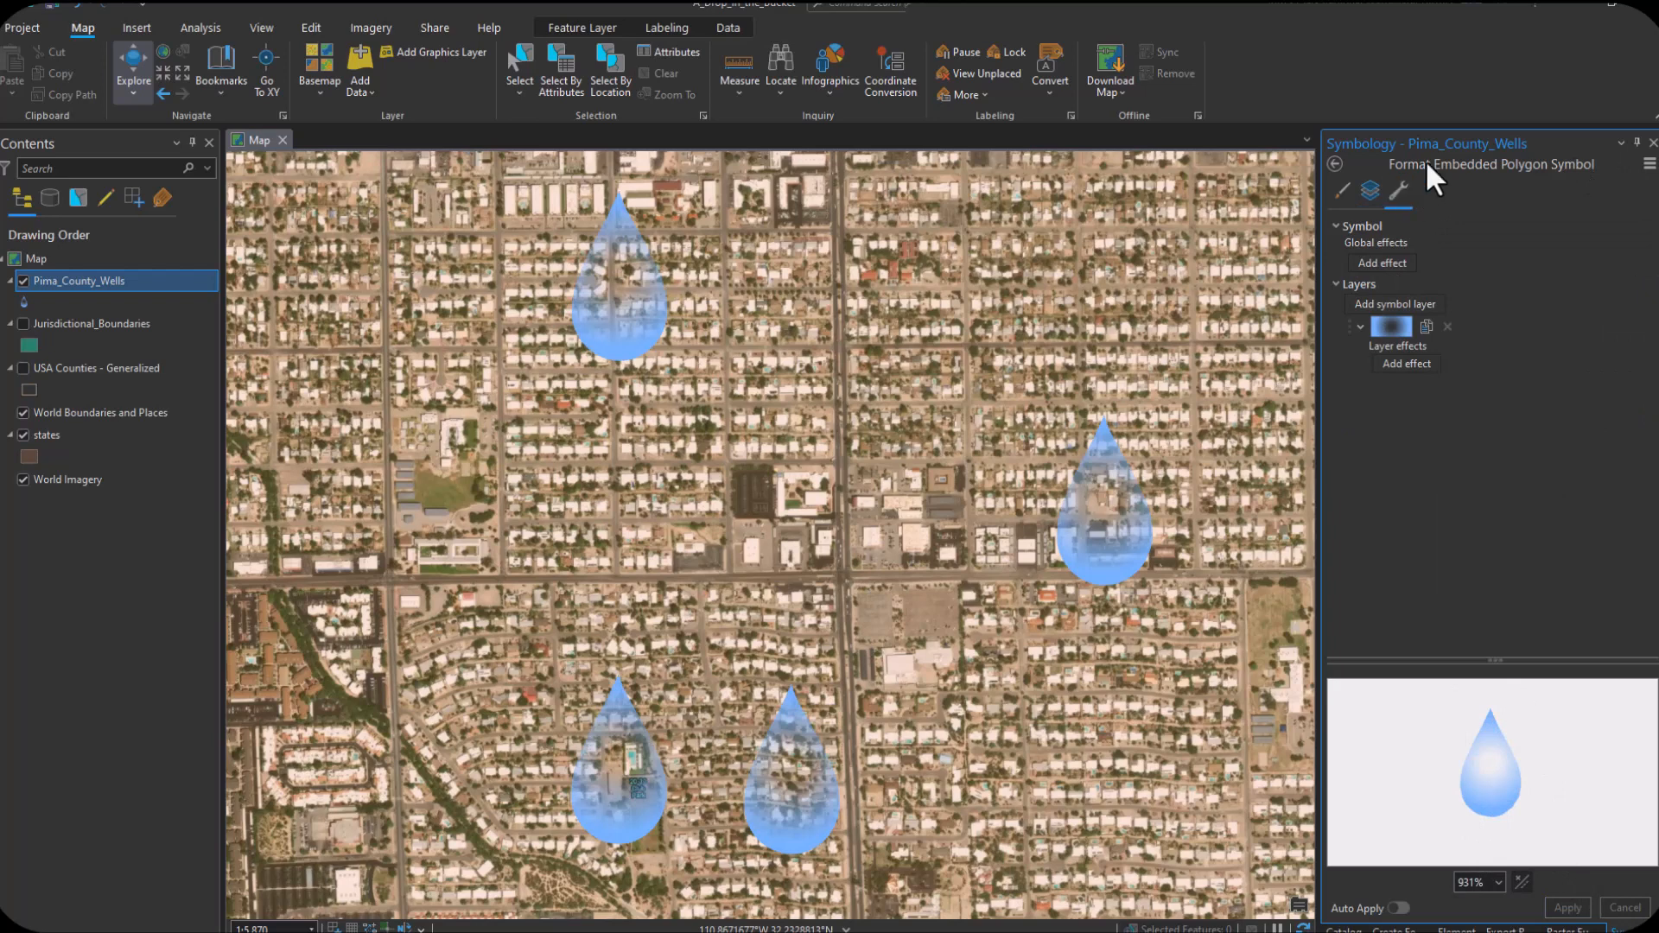
{"action": "left_click", "coordinate": [1433, 323]}
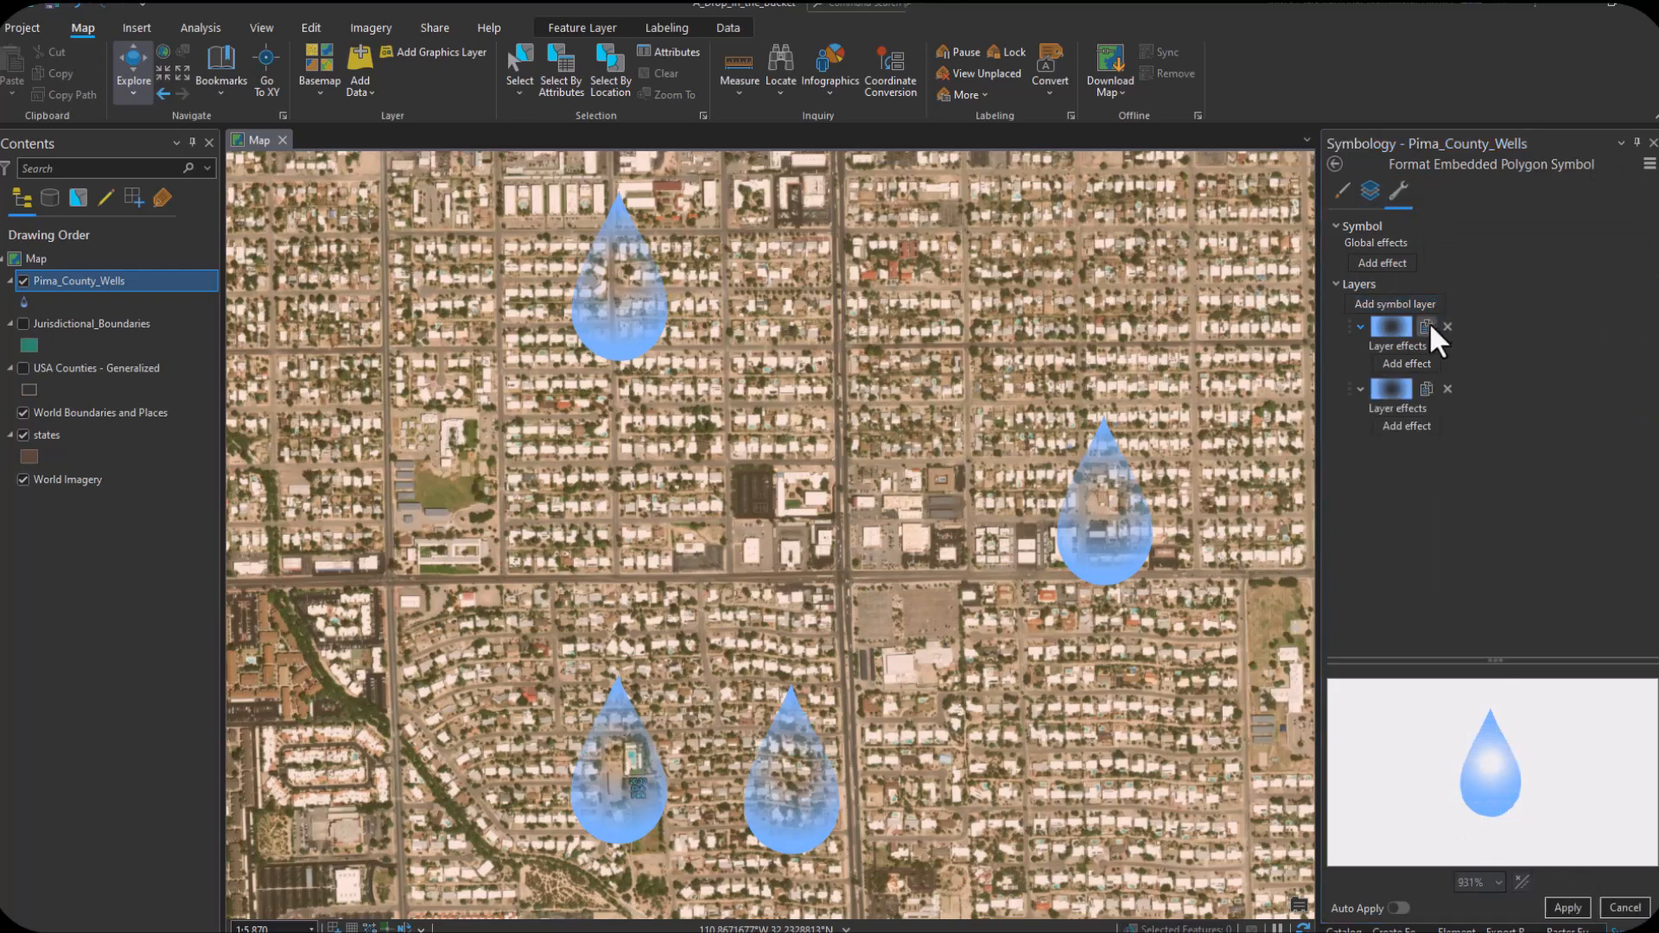
{"action": "left_click", "coordinate": [1371, 193]}
{"action": "left_click", "coordinate": [1382, 261]}
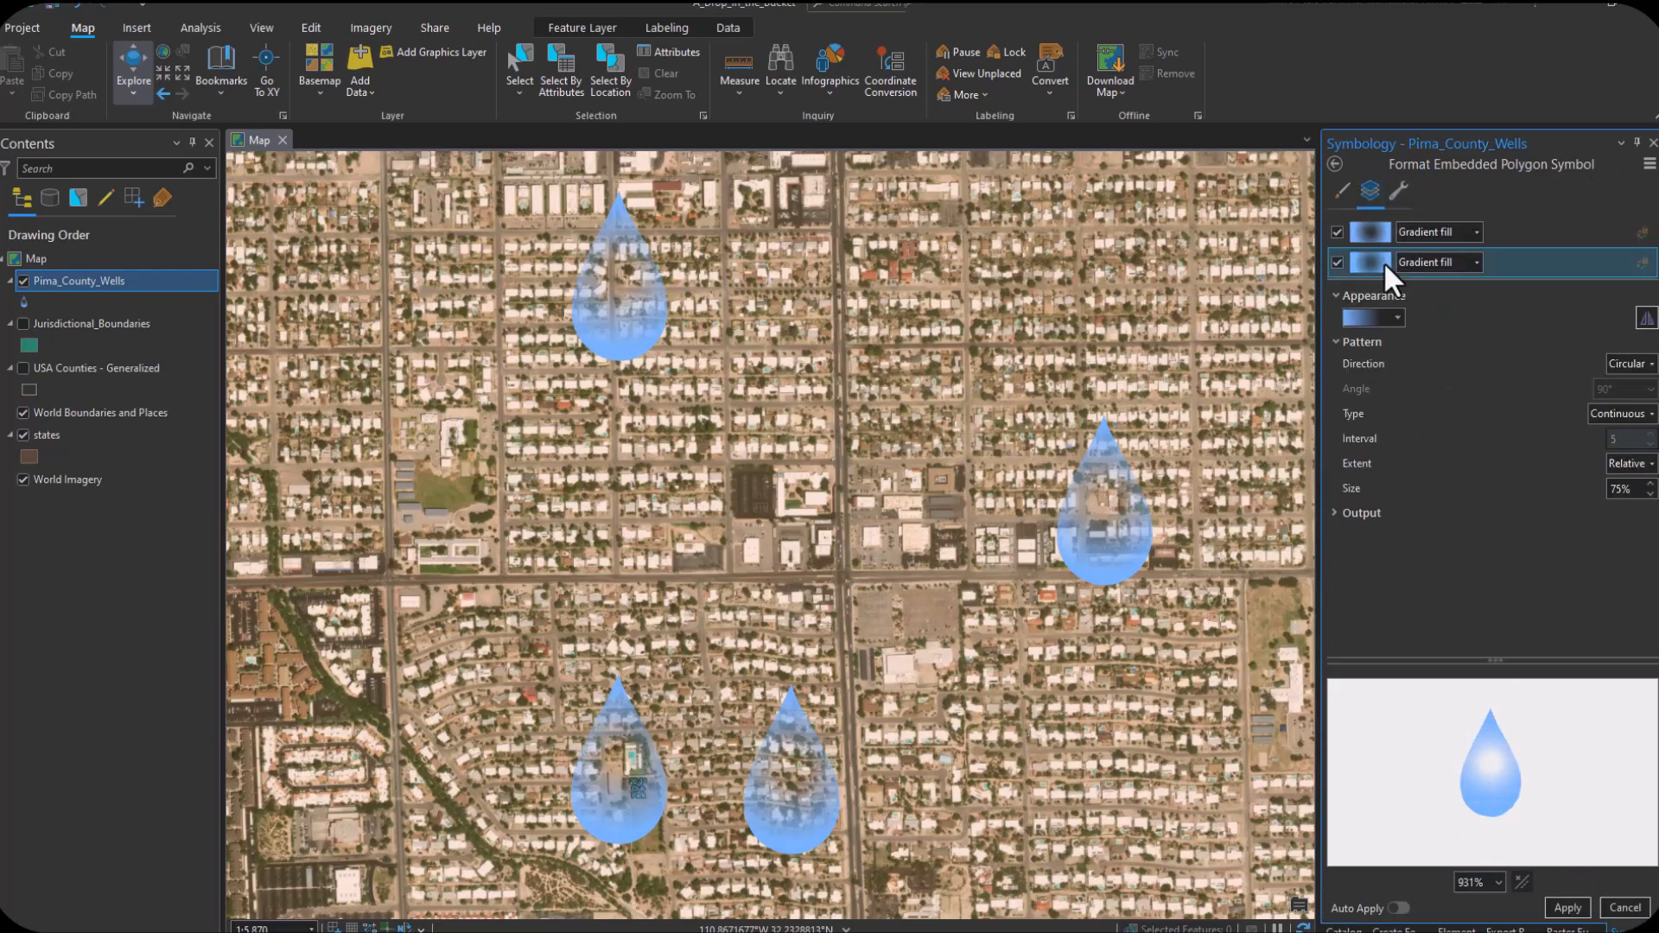
Step: Edit the lower gradient fill's color scheme and remove its color stop at 82%
{"action": "left_click", "coordinate": [1373, 317]}
{"action": "left_click", "coordinate": [1404, 466]}
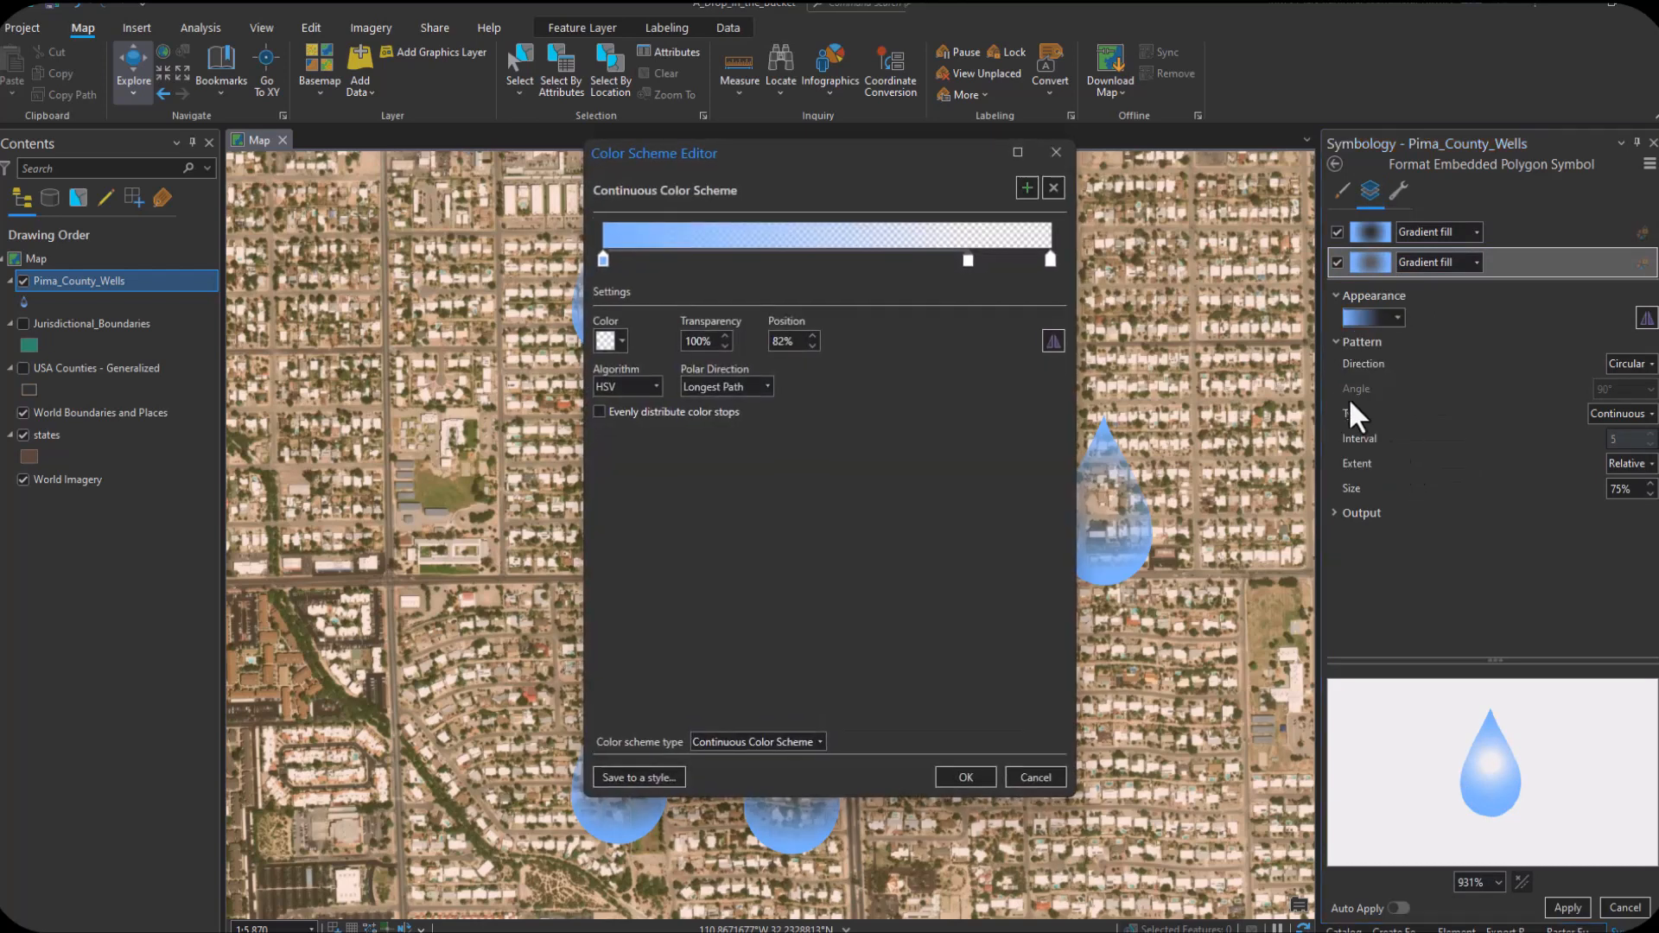
{"action": "left_click", "coordinate": [1050, 189]}
Step: Set both the start and end color stops of the lower gradient to dark navy blue
{"action": "left_click", "coordinate": [602, 259]}
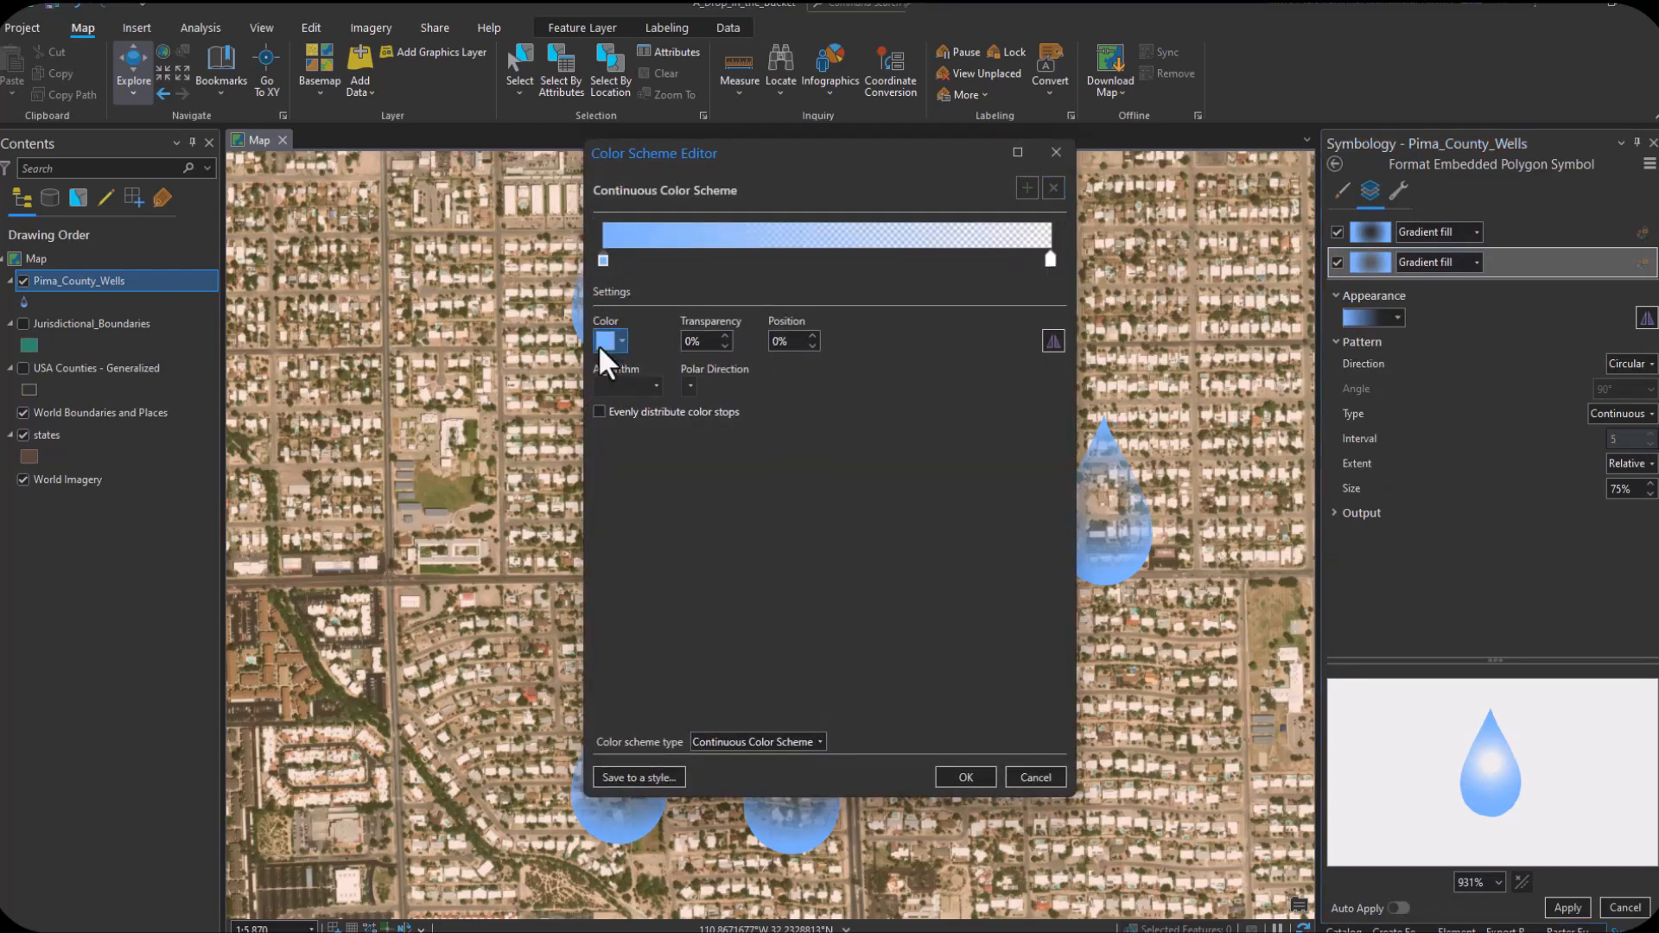
{"action": "left_click", "coordinate": [608, 342]}
{"action": "left_click", "coordinate": [769, 491]}
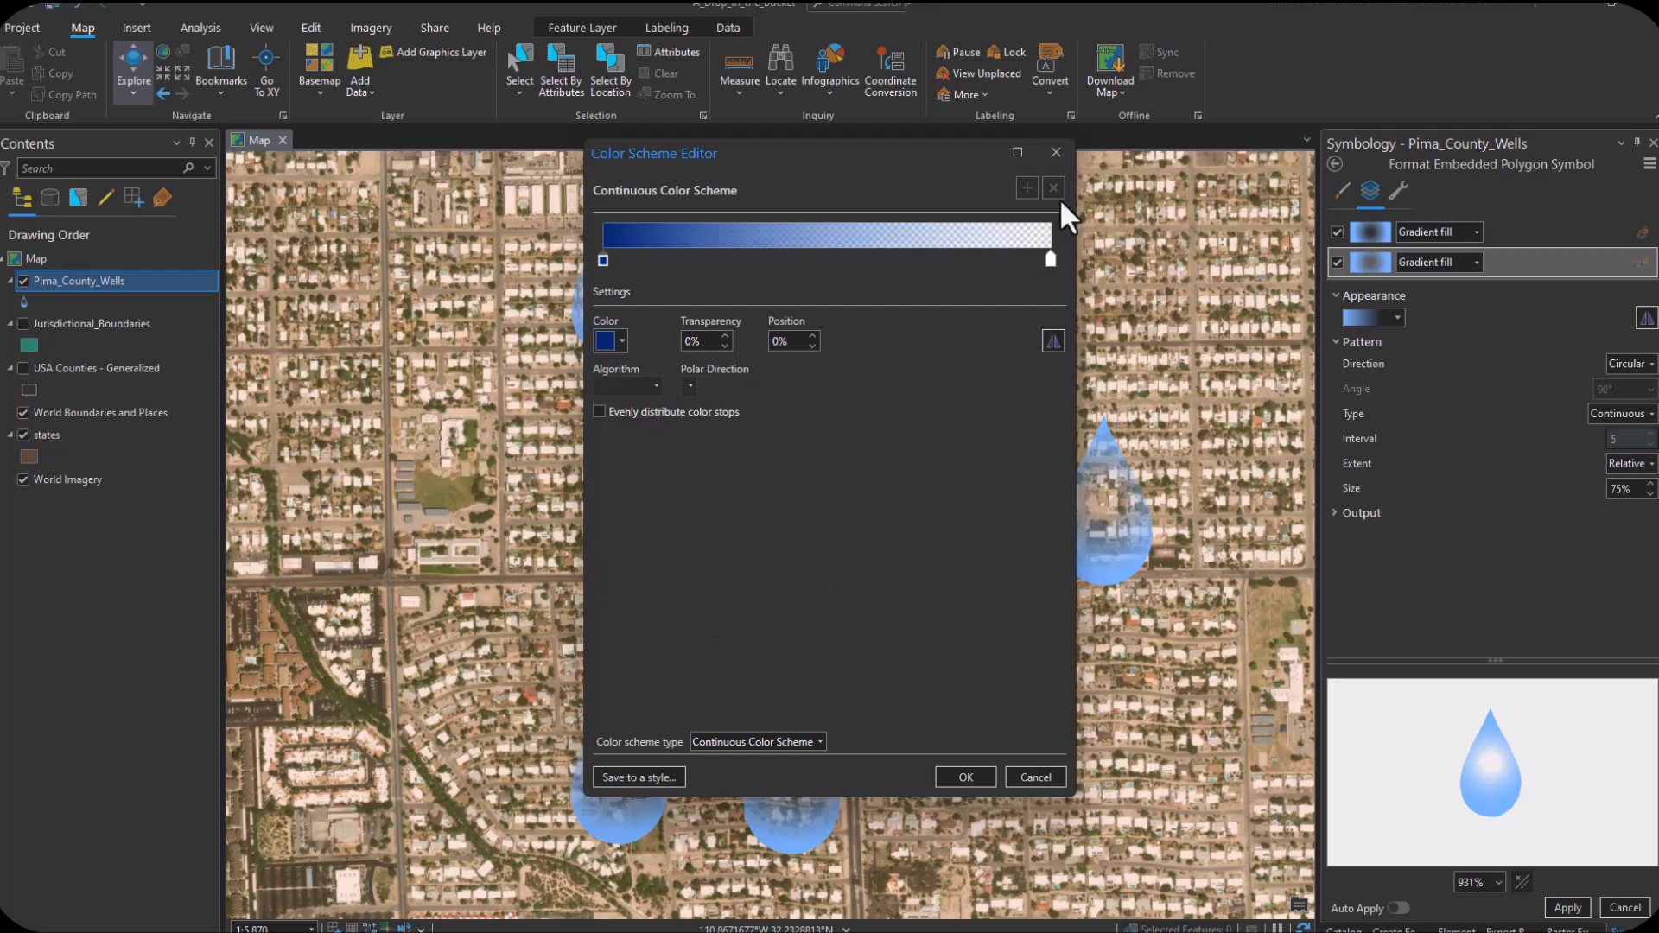
{"action": "left_click", "coordinate": [1049, 255]}
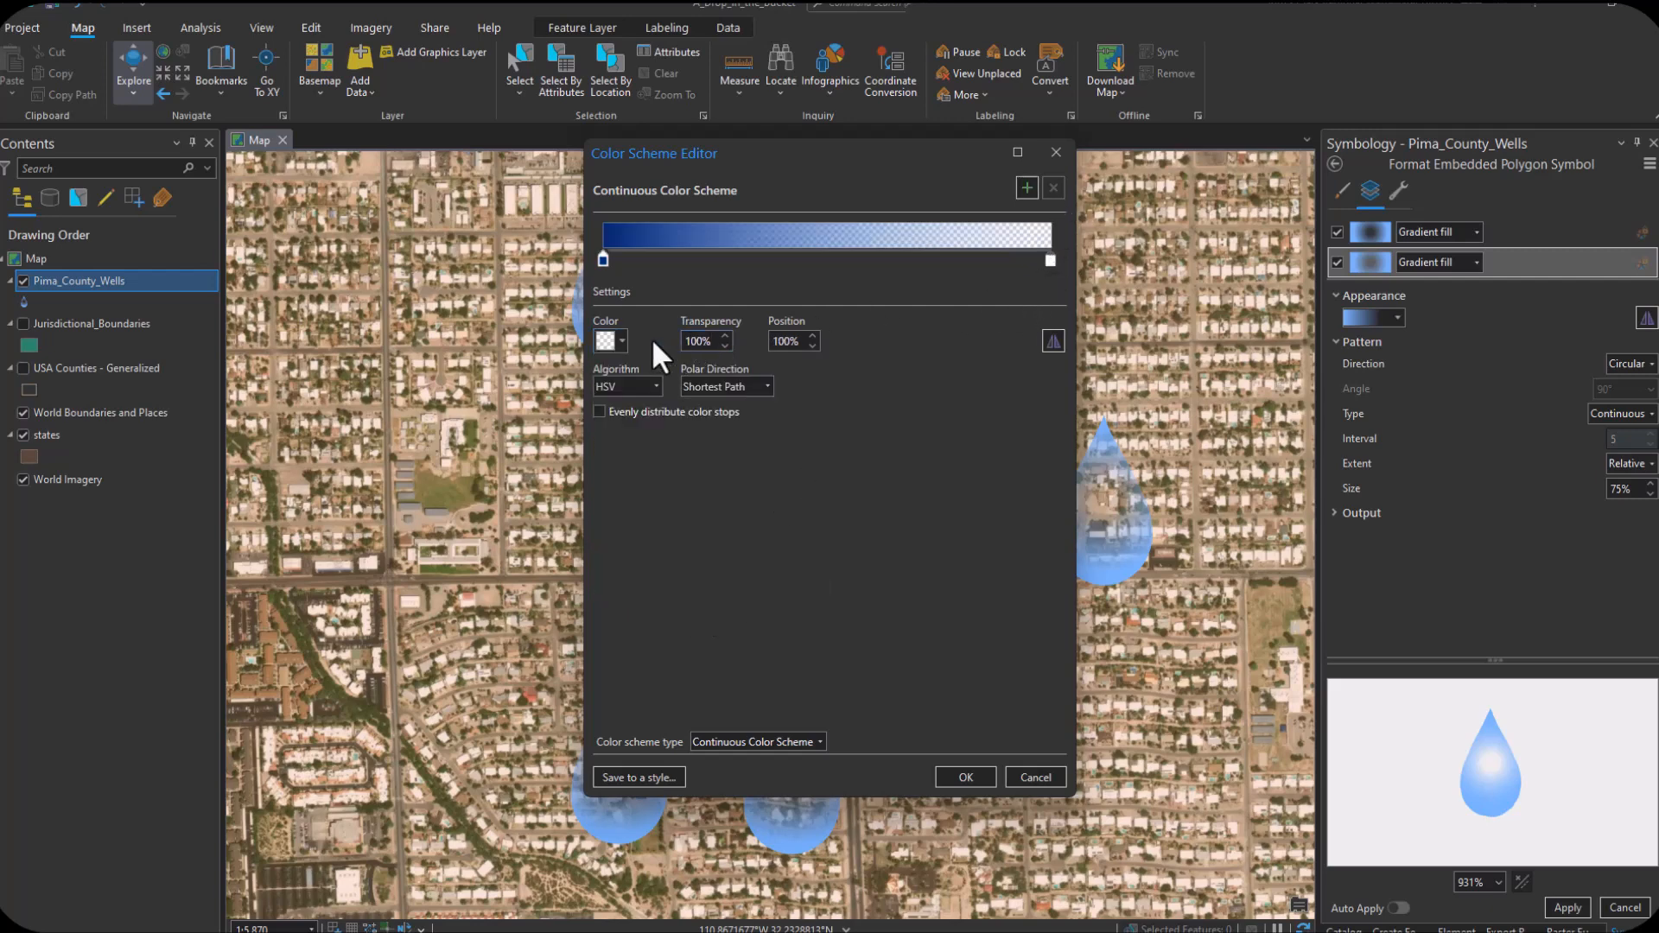
{"action": "left_click", "coordinate": [609, 343]}
{"action": "left_click", "coordinate": [772, 485]}
Step: Add dark blue color stops at 30% and 61% along the gradient, and make the 30% stop 60% transparent
{"action": "left_click", "coordinate": [603, 260]}
{"action": "left_click", "coordinate": [756, 258]}
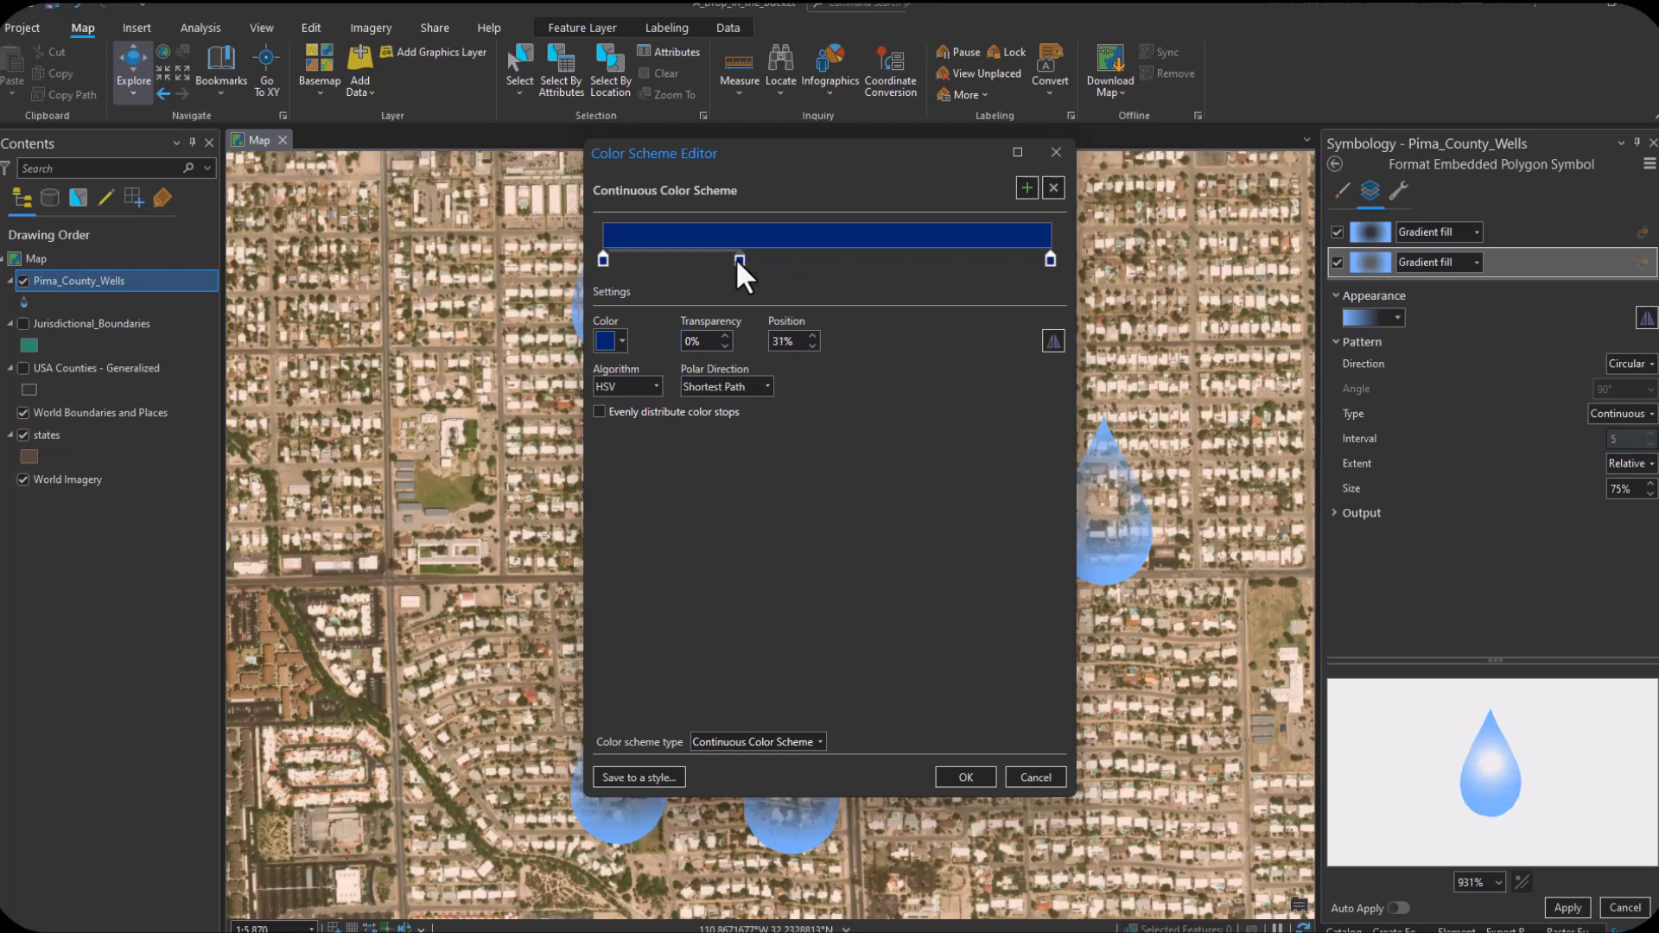
{"action": "left_click", "coordinate": [1051, 261]}
{"action": "left_click", "coordinate": [988, 260]}
{"action": "left_click", "coordinate": [876, 260]}
{"action": "left_click", "coordinate": [734, 258]}
{"action": "type", "text": "60"}
Step: Set the 61% color stop's transparency to 80% and accept the color scheme
{"action": "left_click", "coordinate": [875, 260]}
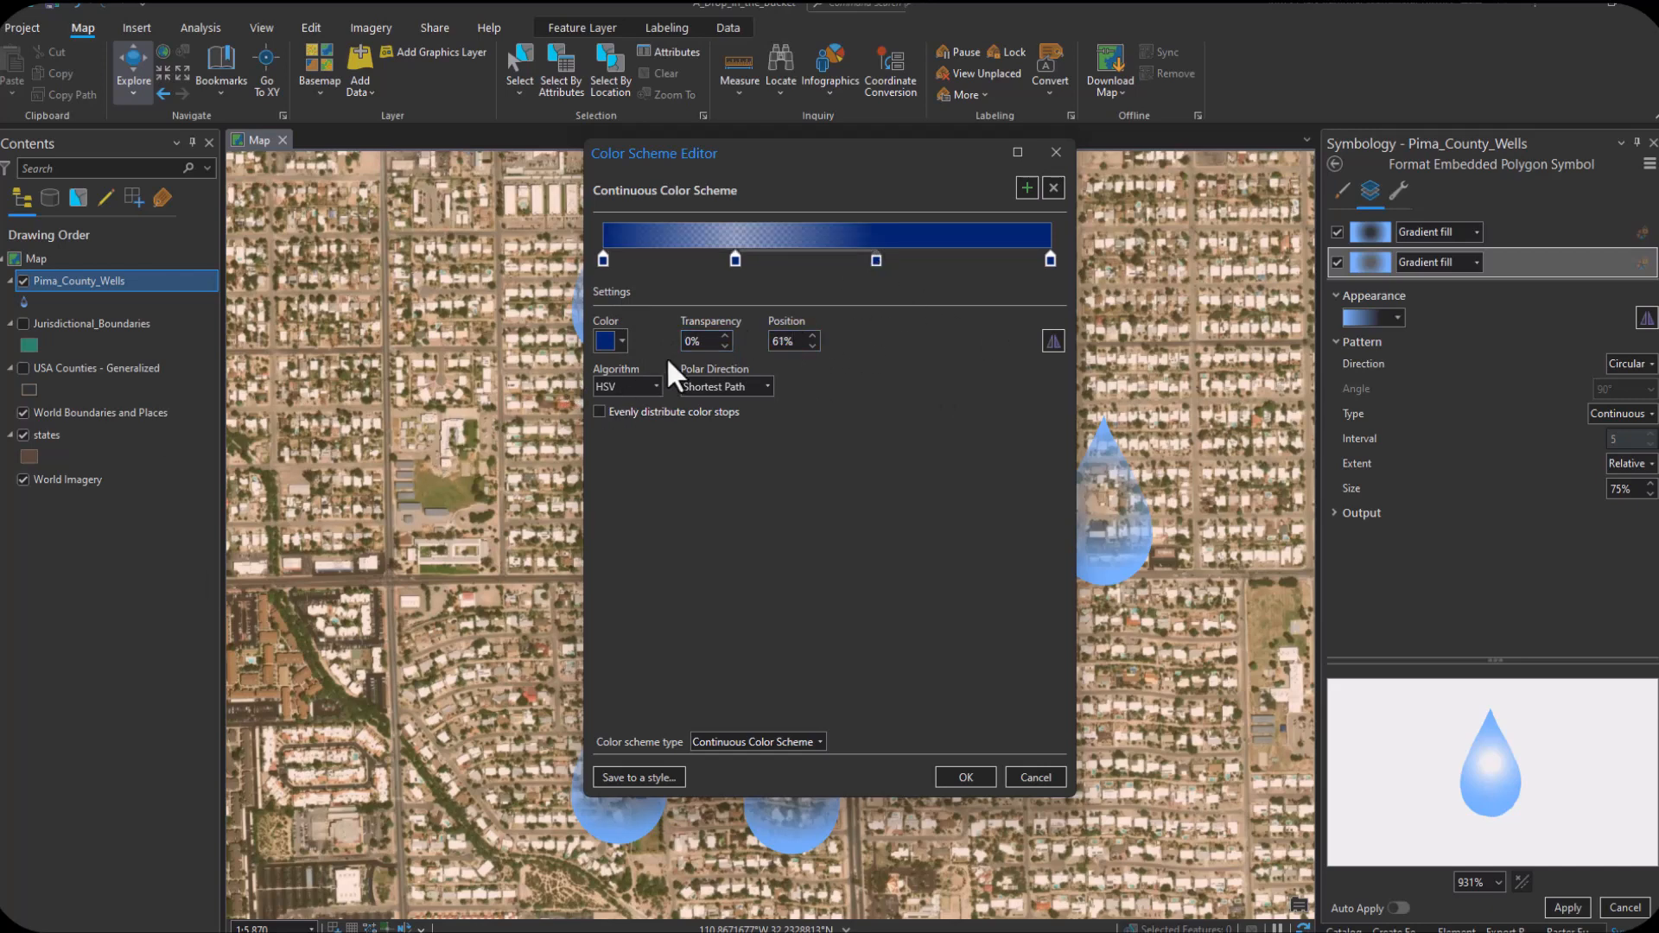
{"action": "type", "text": "80"}
{"action": "key", "text": "Tab"}
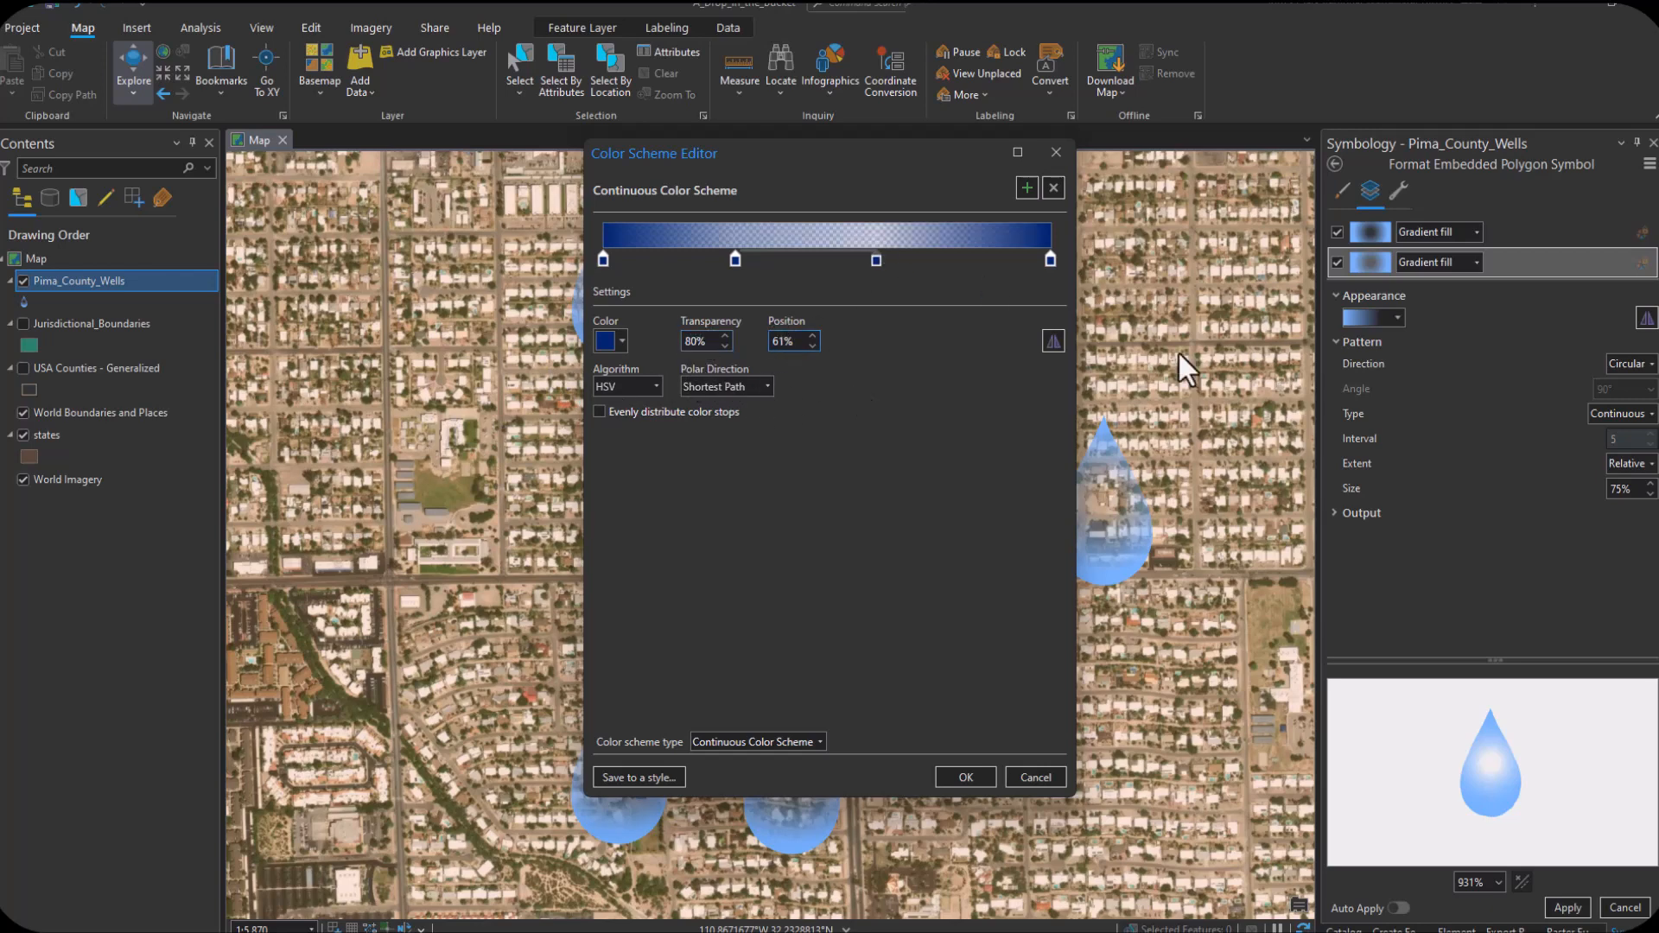
{"action": "left_click", "coordinate": [969, 778]}
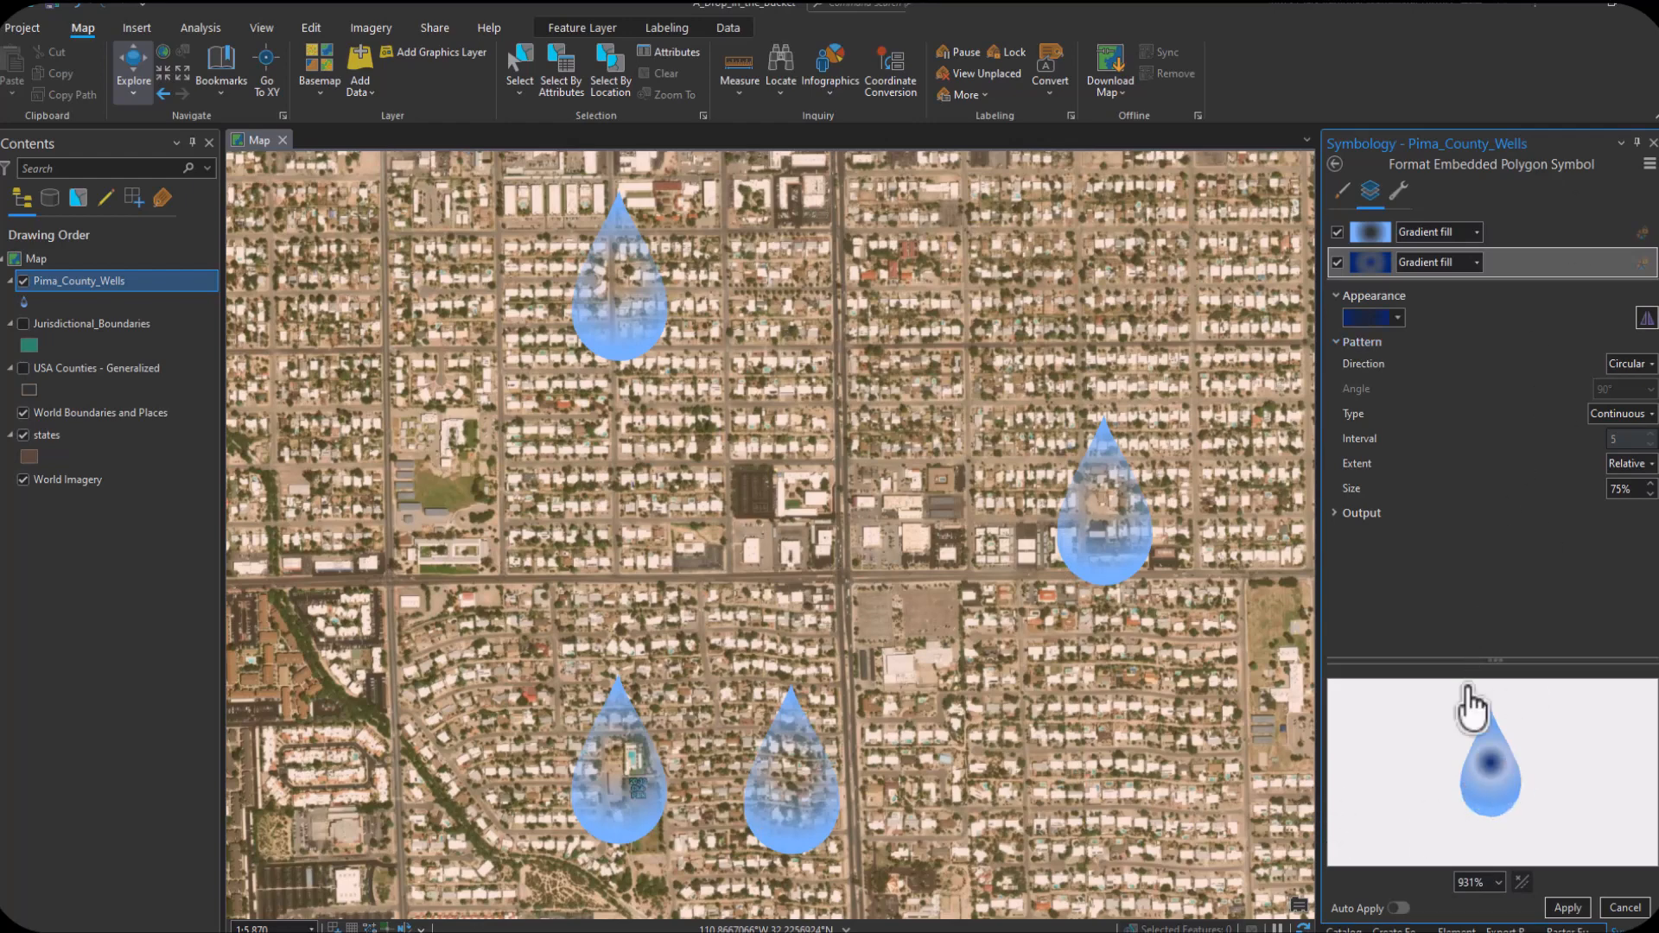
Step: Set the lower gradient's direction to Linear and try reversing its color order
{"action": "left_click", "coordinate": [1625, 363]}
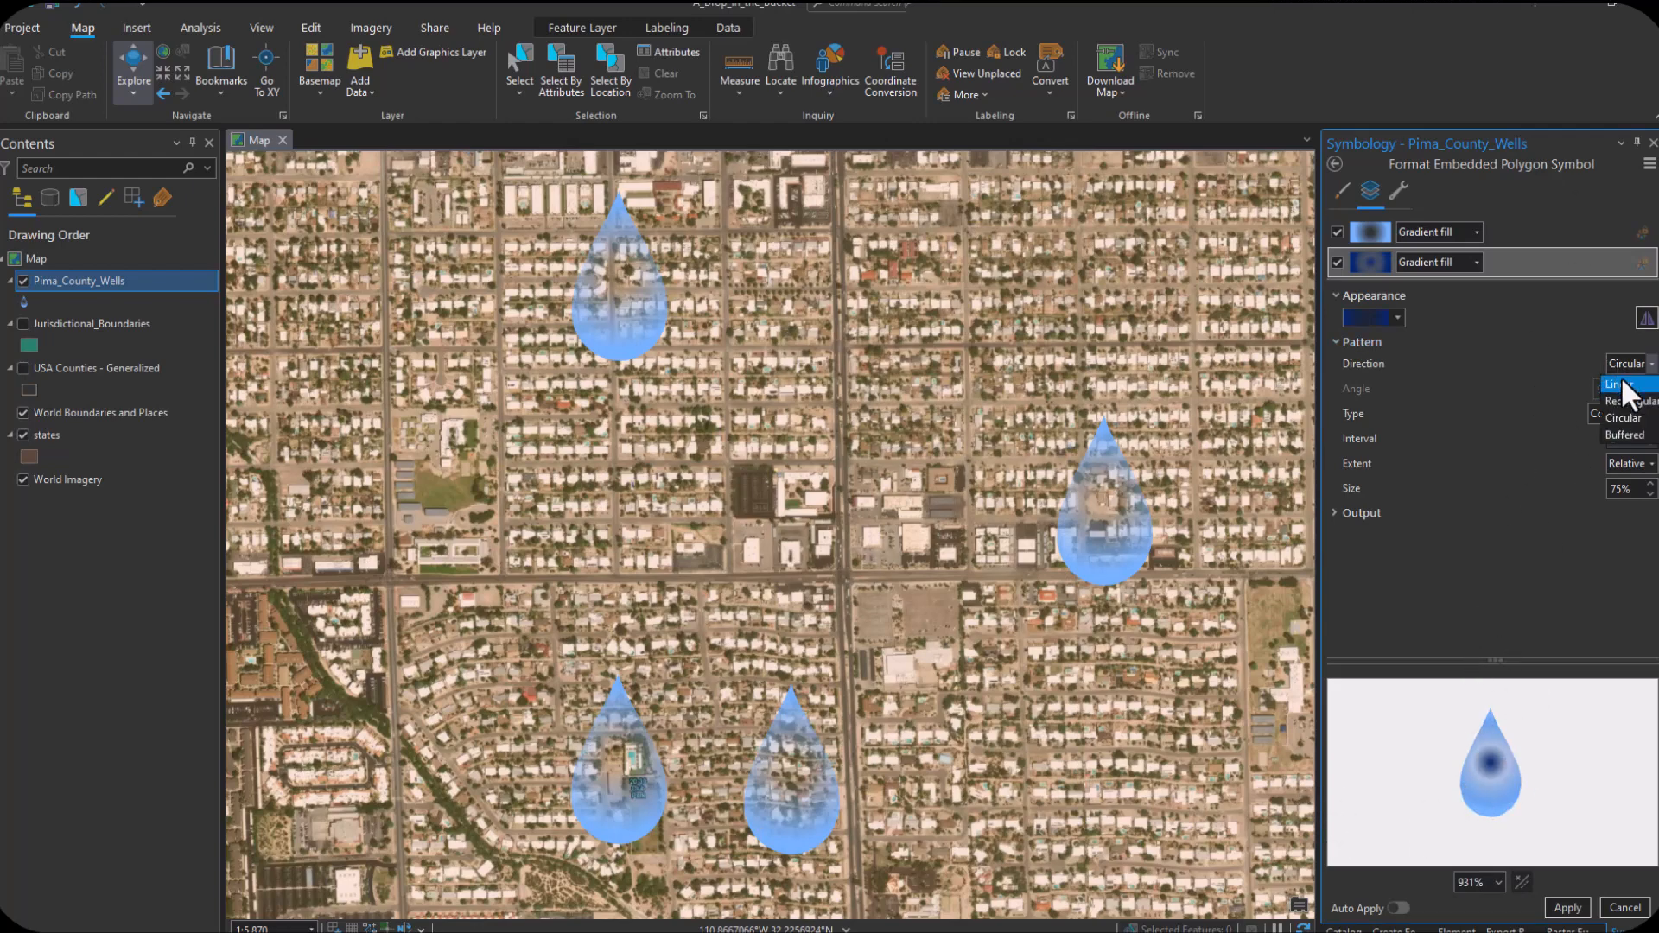
{"action": "left_click", "coordinate": [1629, 385]}
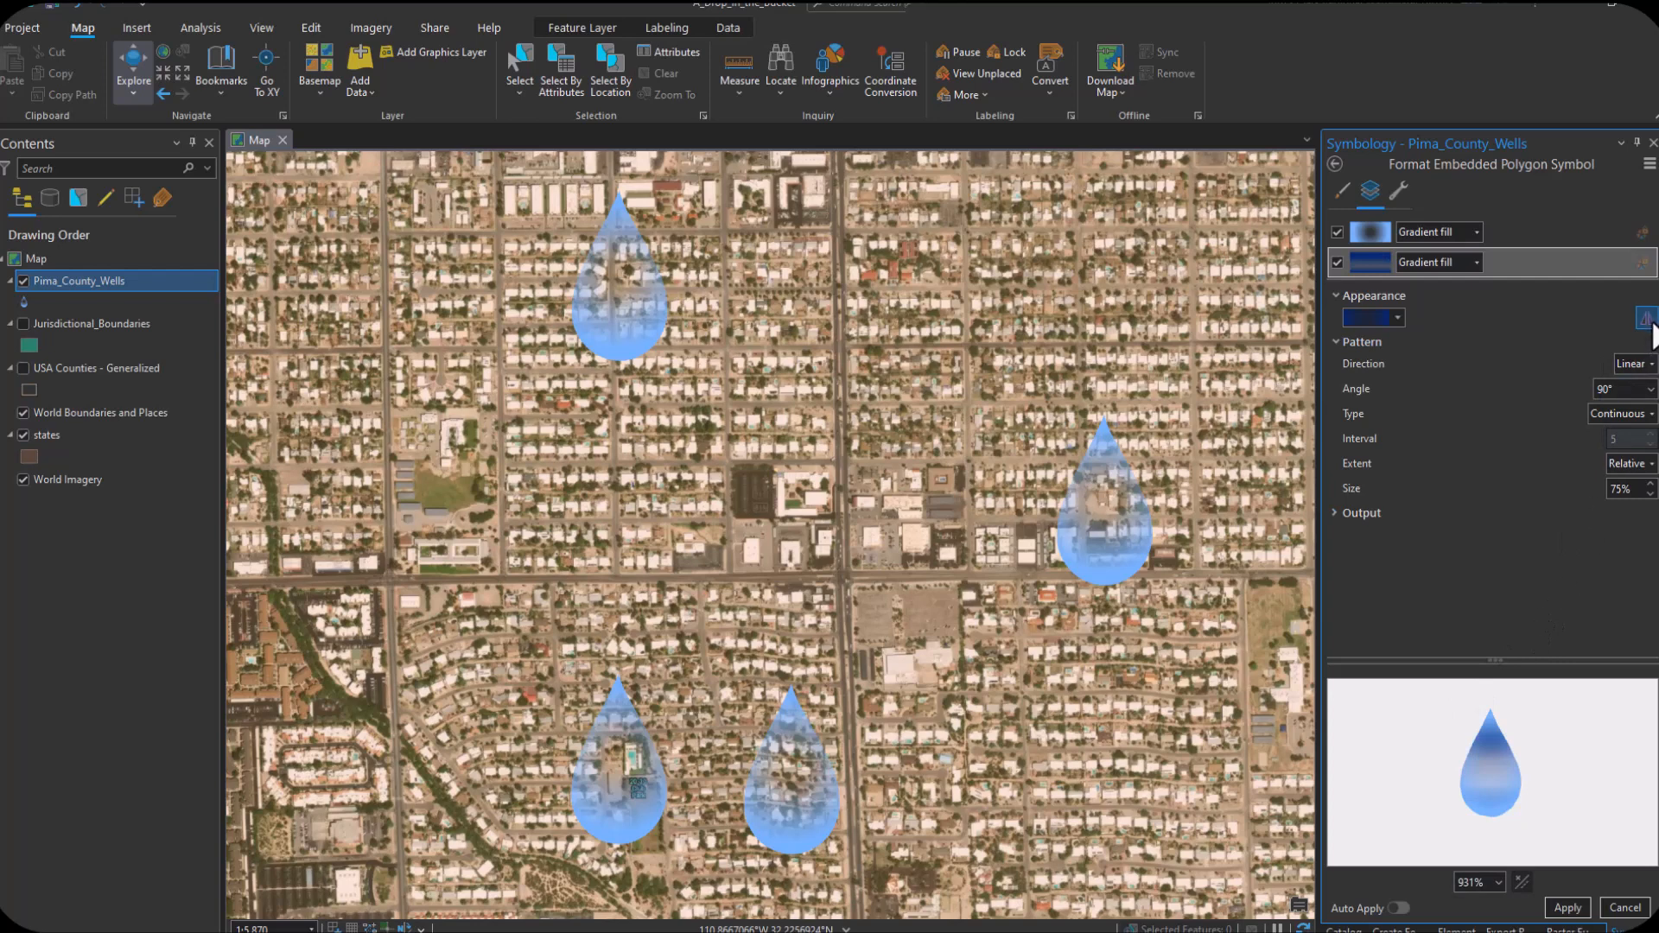
{"action": "left_click", "coordinate": [1651, 323]}
{"action": "left_click", "coordinate": [1652, 323]}
{"action": "left_click", "coordinate": [1652, 323]}
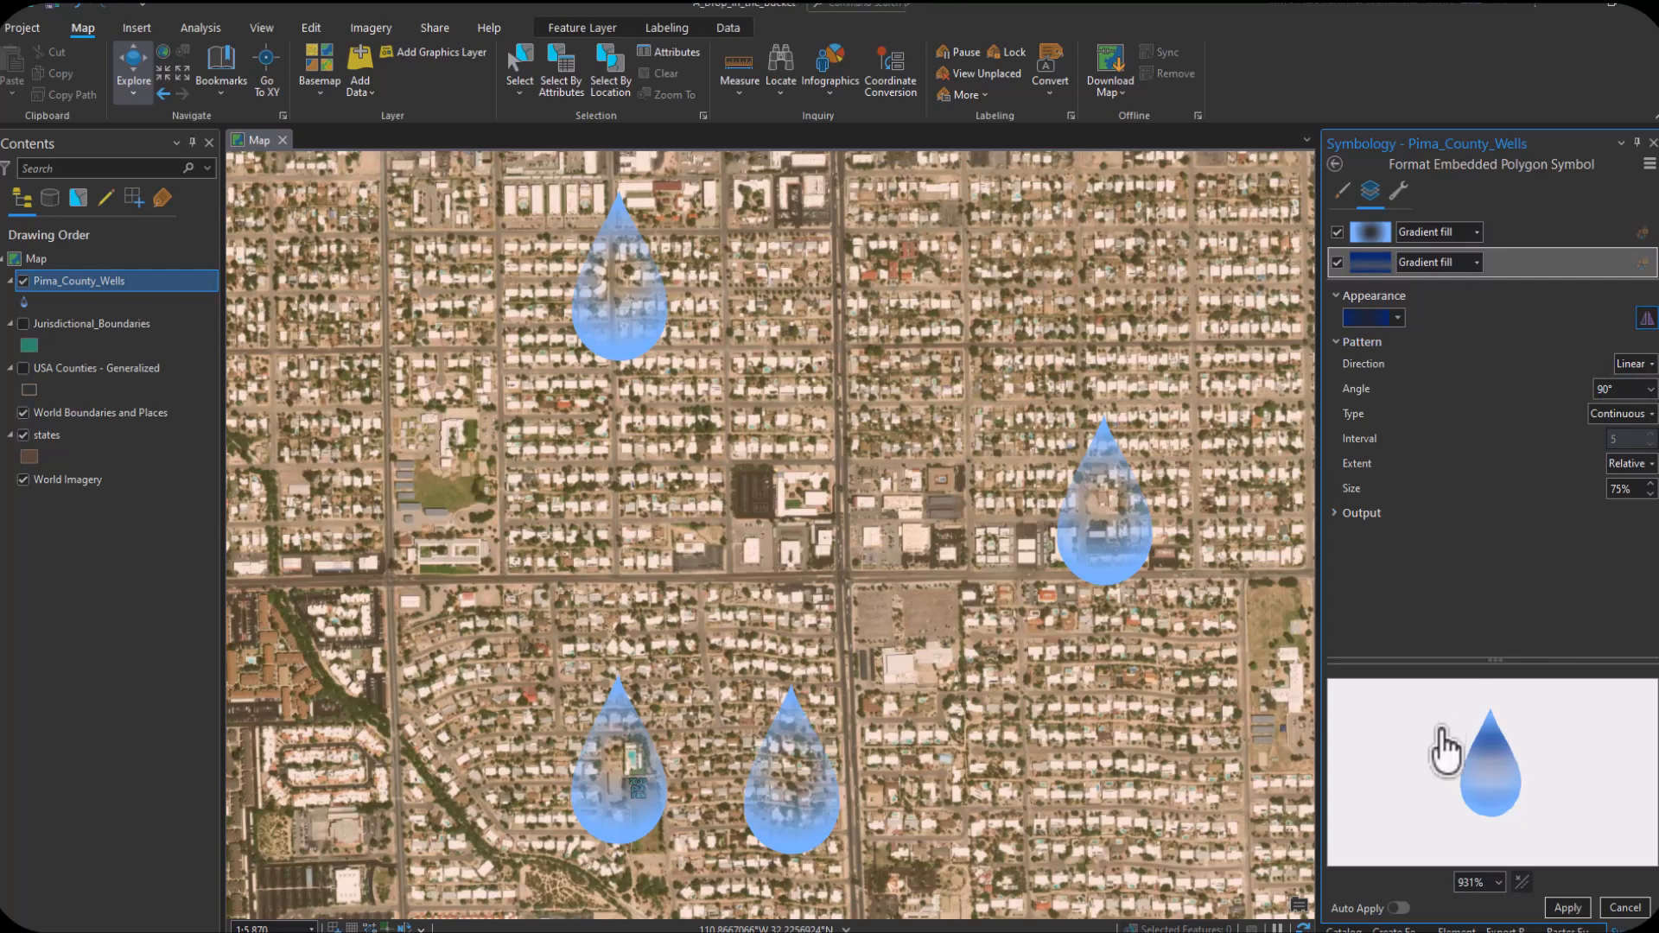
Step: Reopen the lower gradient's color scheme and set the 30% stop's color to RGB 0, 255, 197, keeping 60% transparency
{"action": "left_click", "coordinate": [1366, 318]}
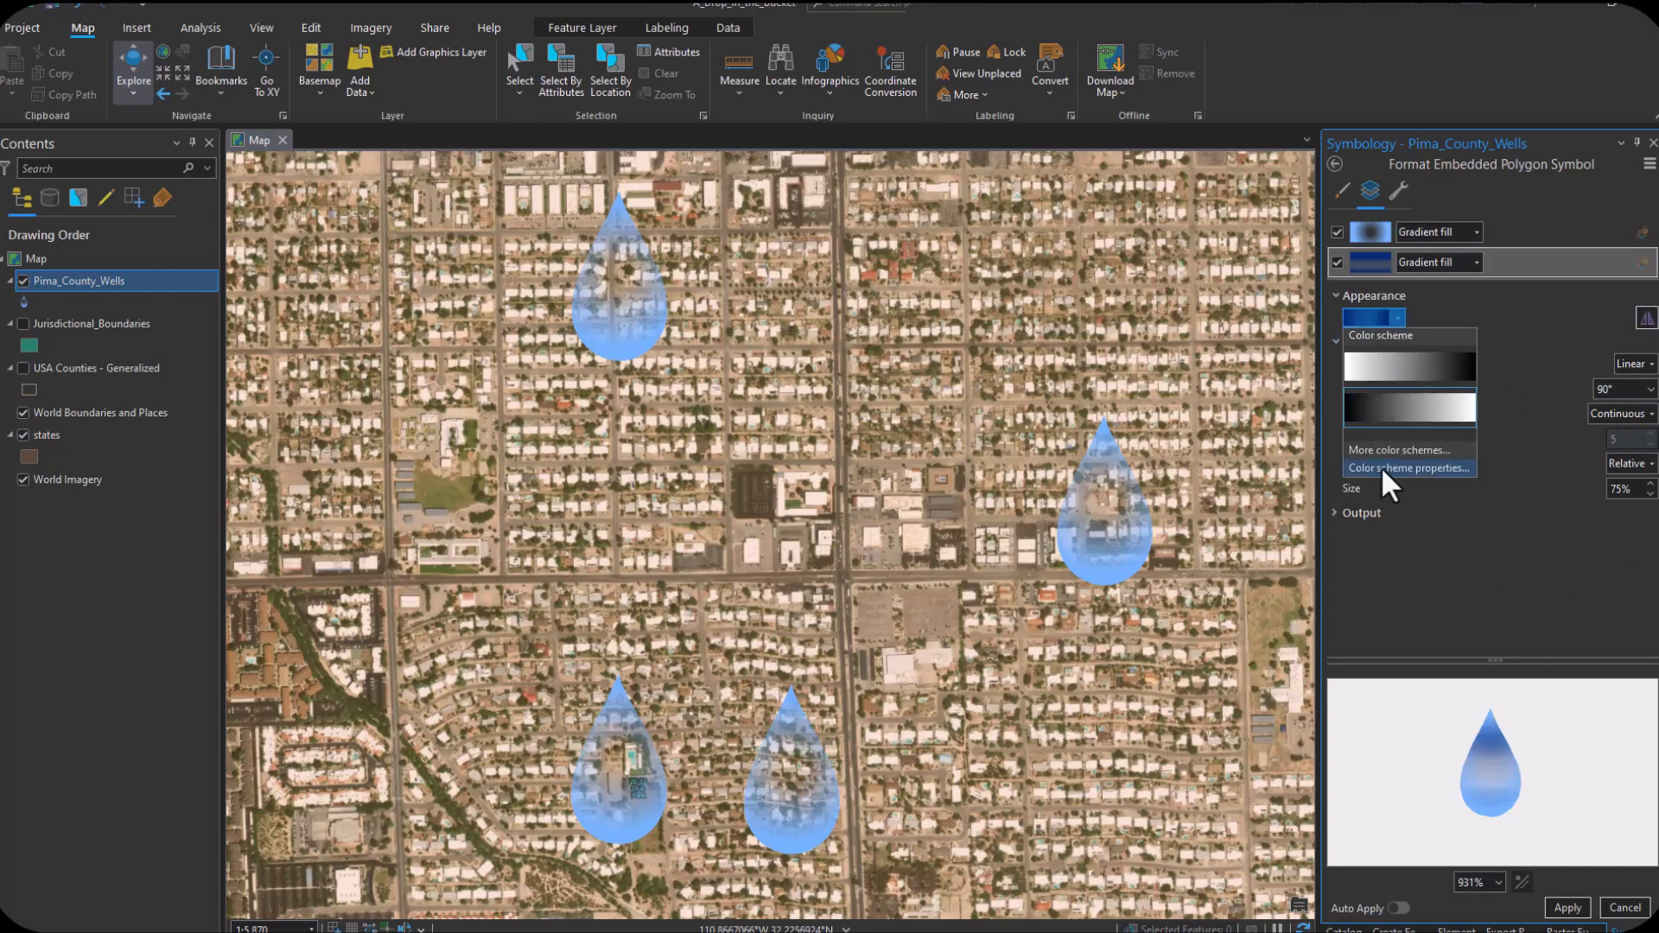
{"action": "left_click", "coordinate": [1380, 465]}
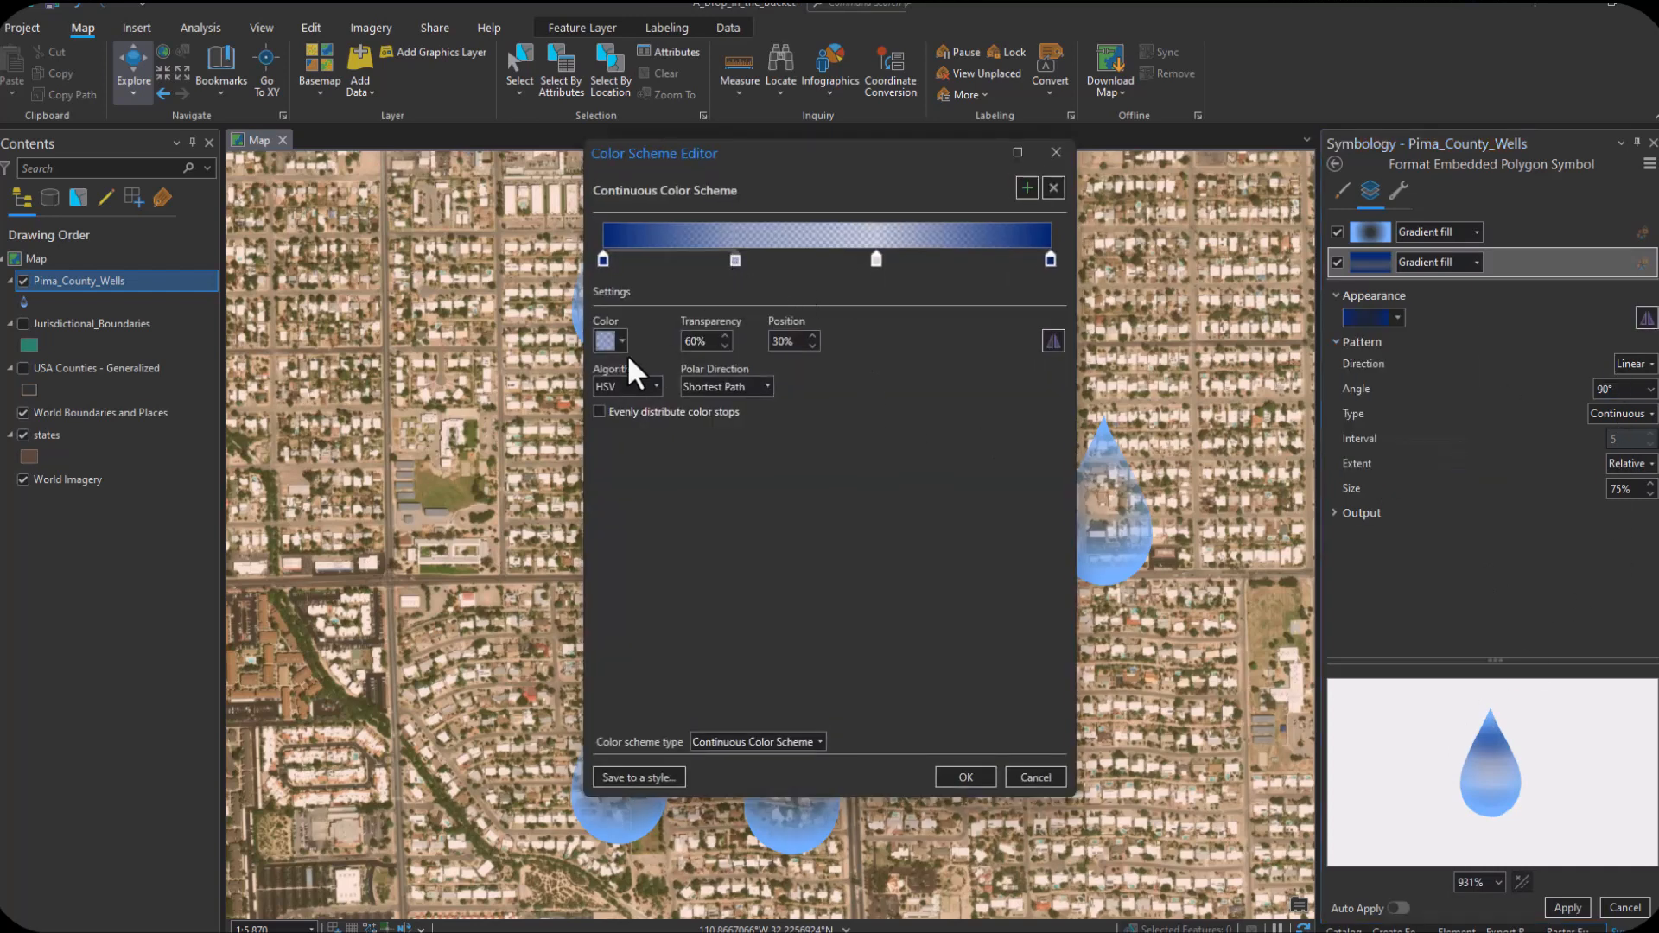
{"action": "left_click", "coordinate": [608, 342]}
{"action": "left_click", "coordinate": [661, 580]}
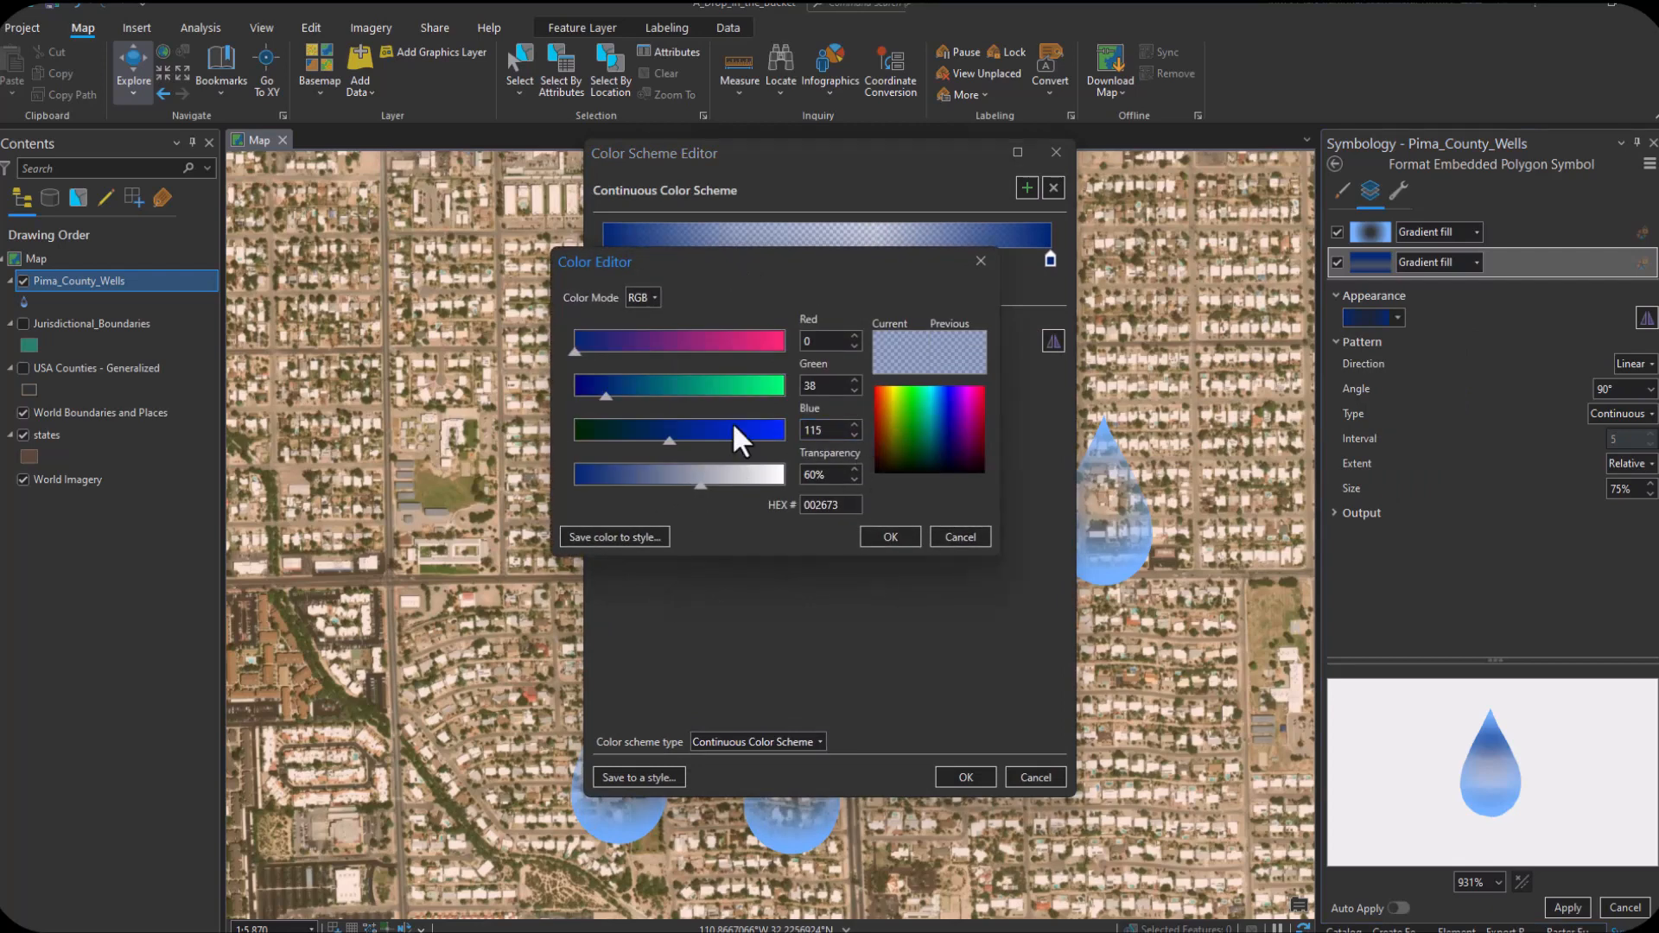
{"action": "type", "text": "255"}
{"action": "left_click", "coordinate": [806, 430]}
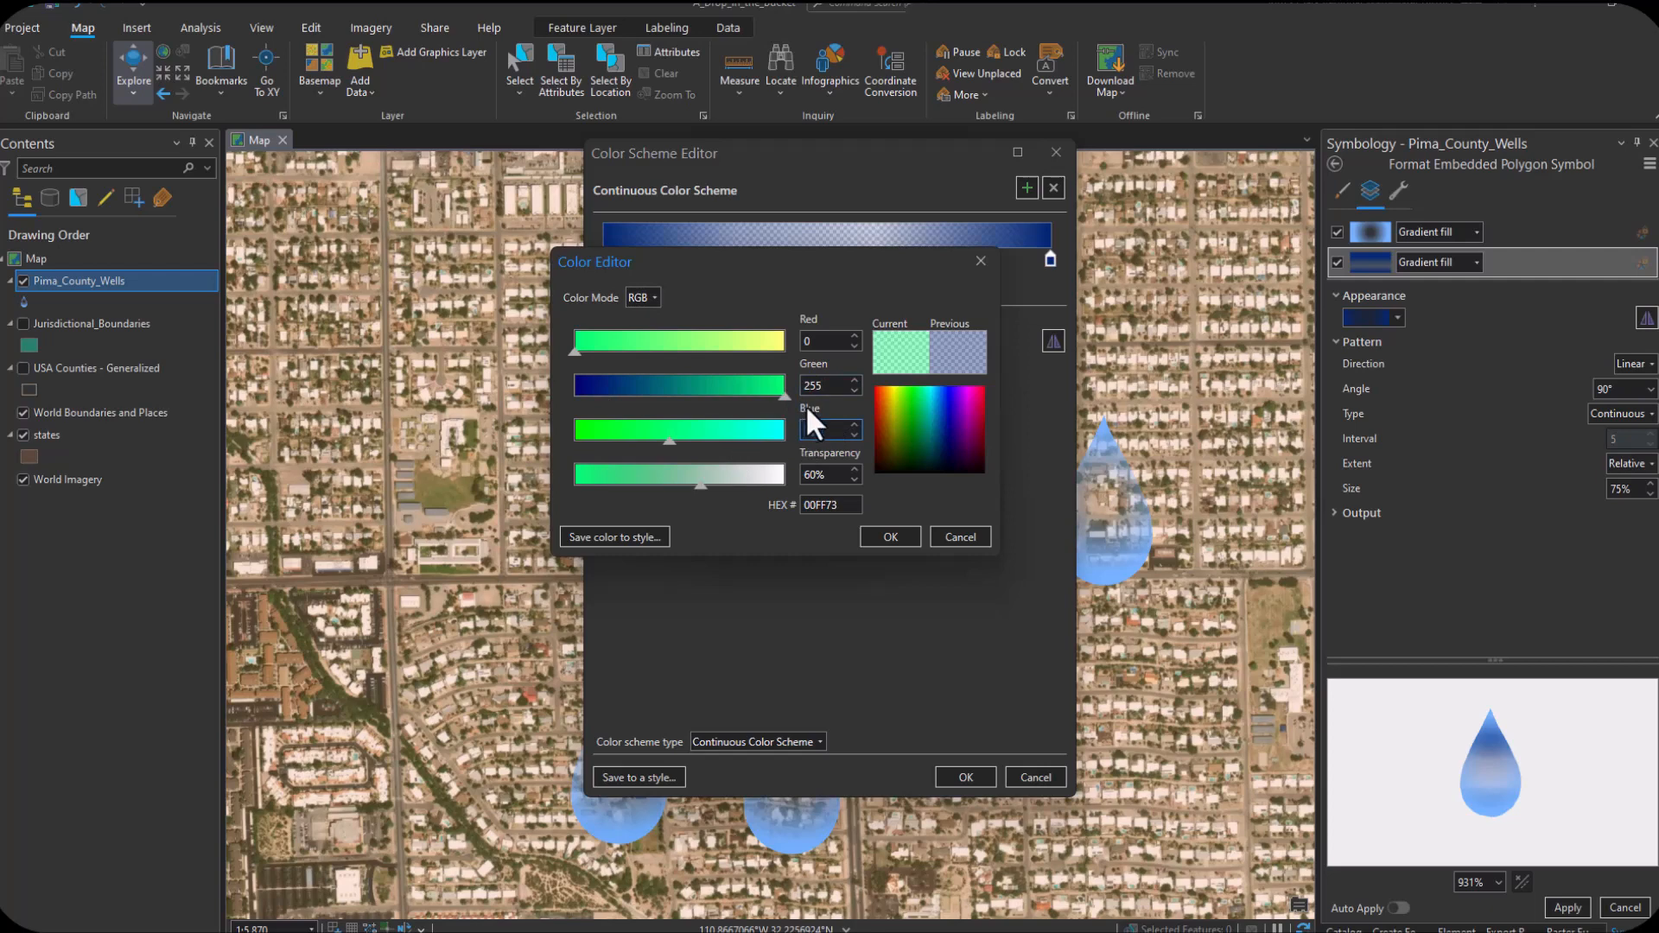
{"action": "left_click", "coordinate": [834, 474]}
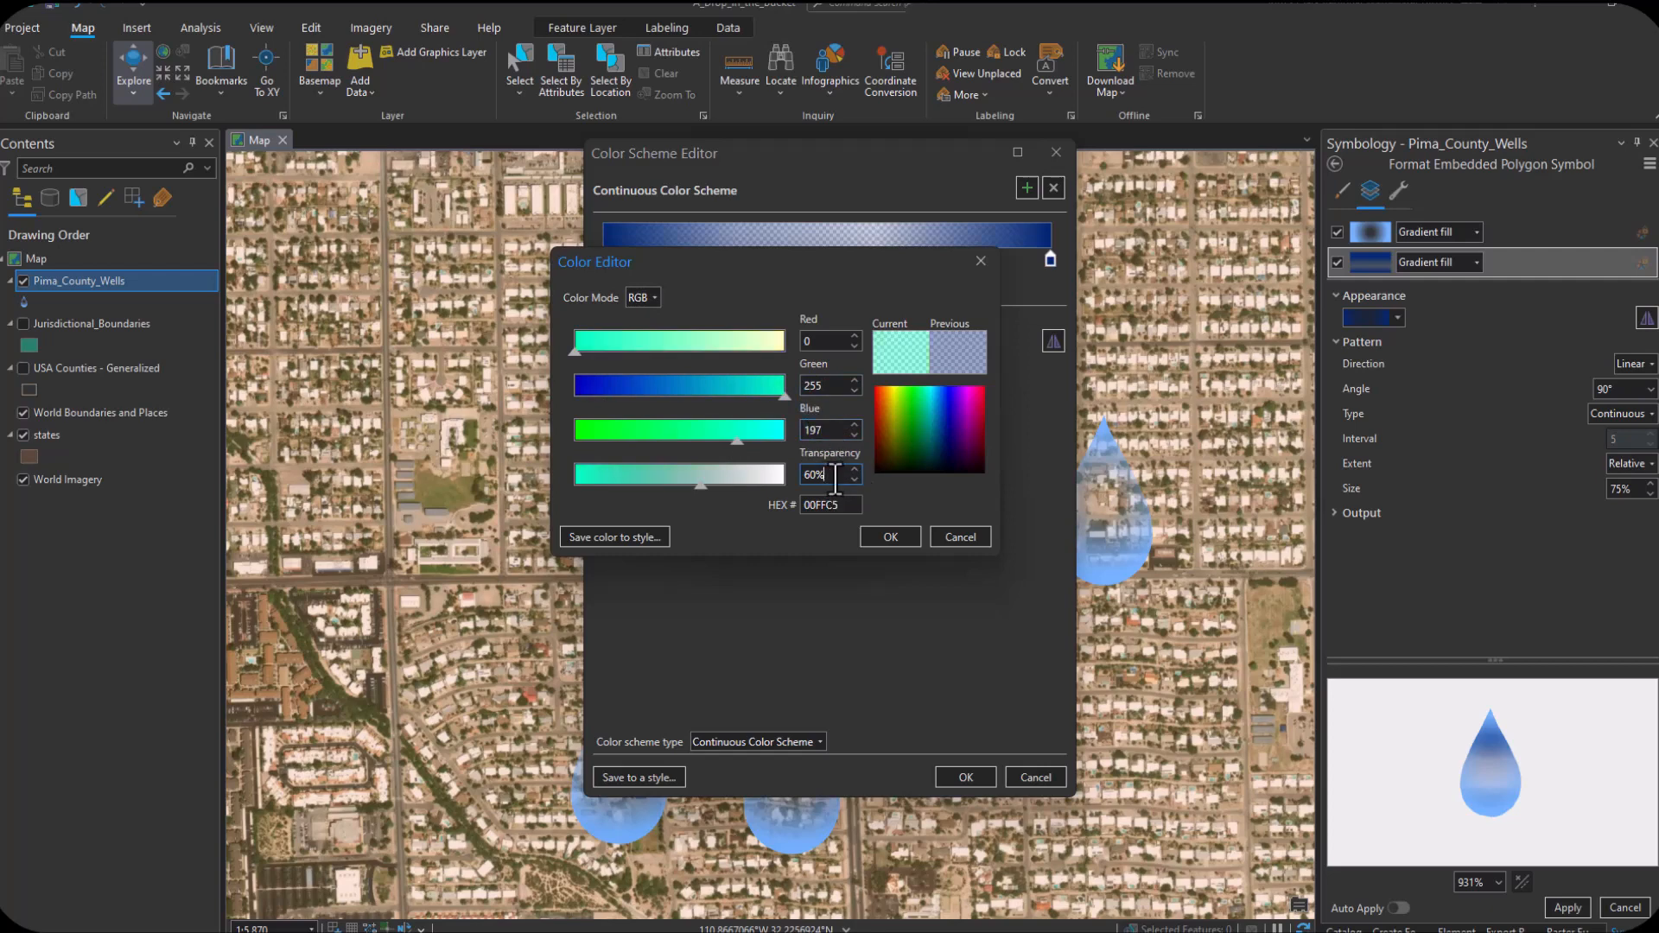
{"action": "left_click", "coordinate": [886, 537]}
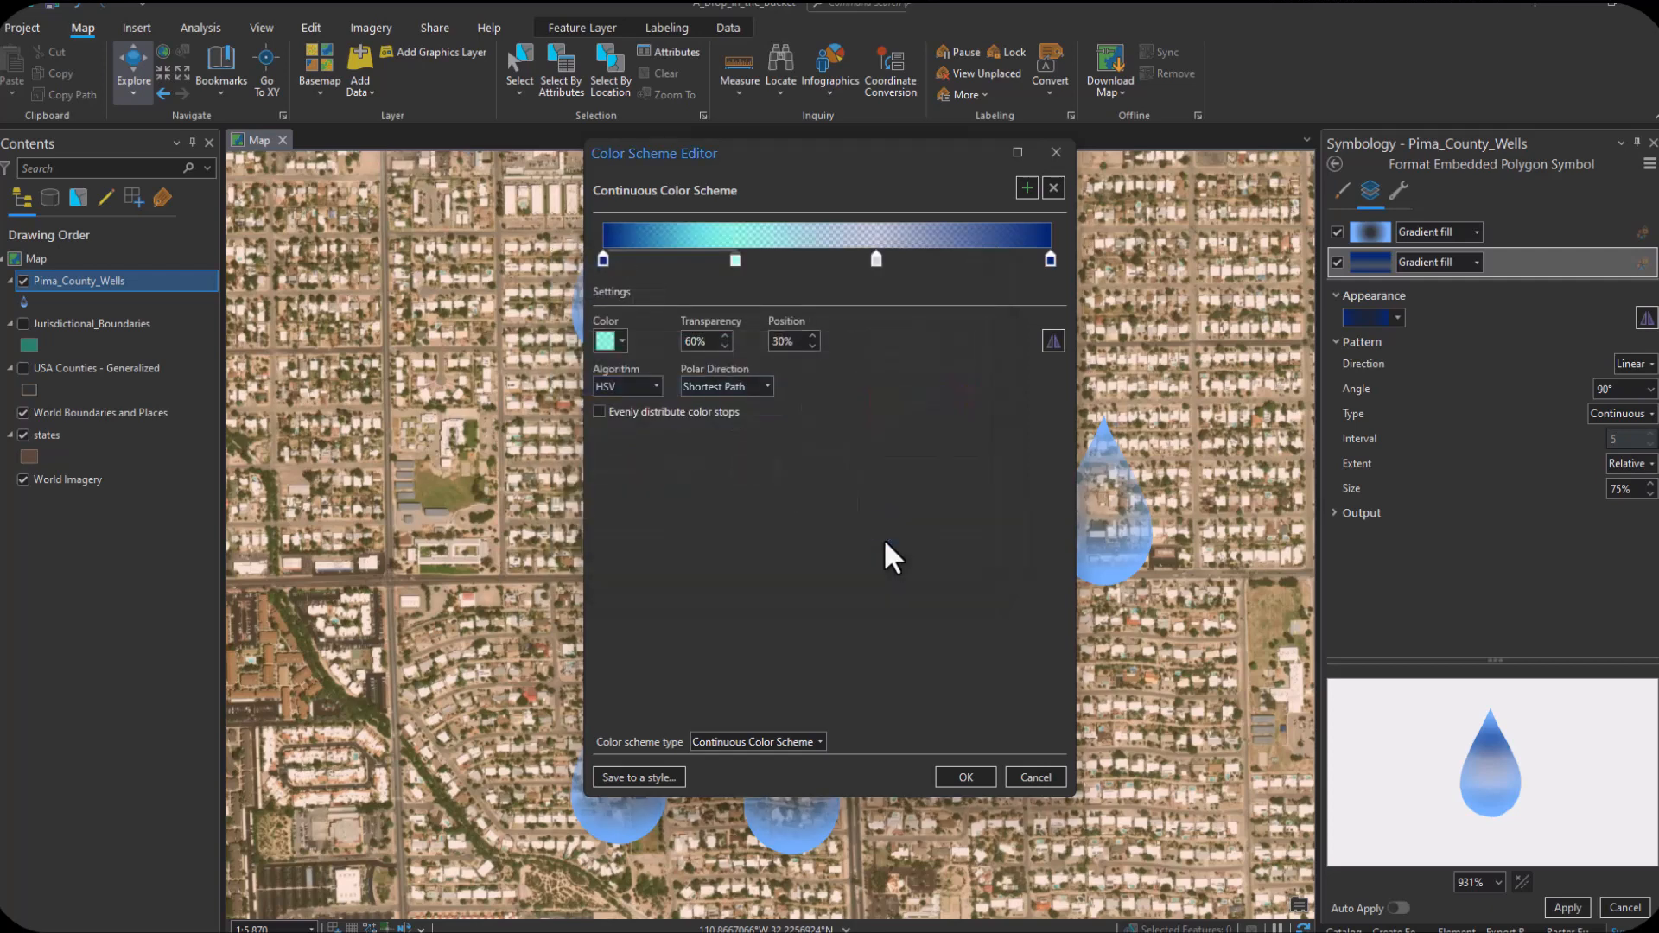
Step: Set the 61% stop's color to RGB 115, 223, 255 with 80% transparency and accept the color scheme
{"action": "left_click", "coordinate": [873, 261]}
{"action": "left_click", "coordinate": [605, 341]}
{"action": "left_click", "coordinate": [664, 581]}
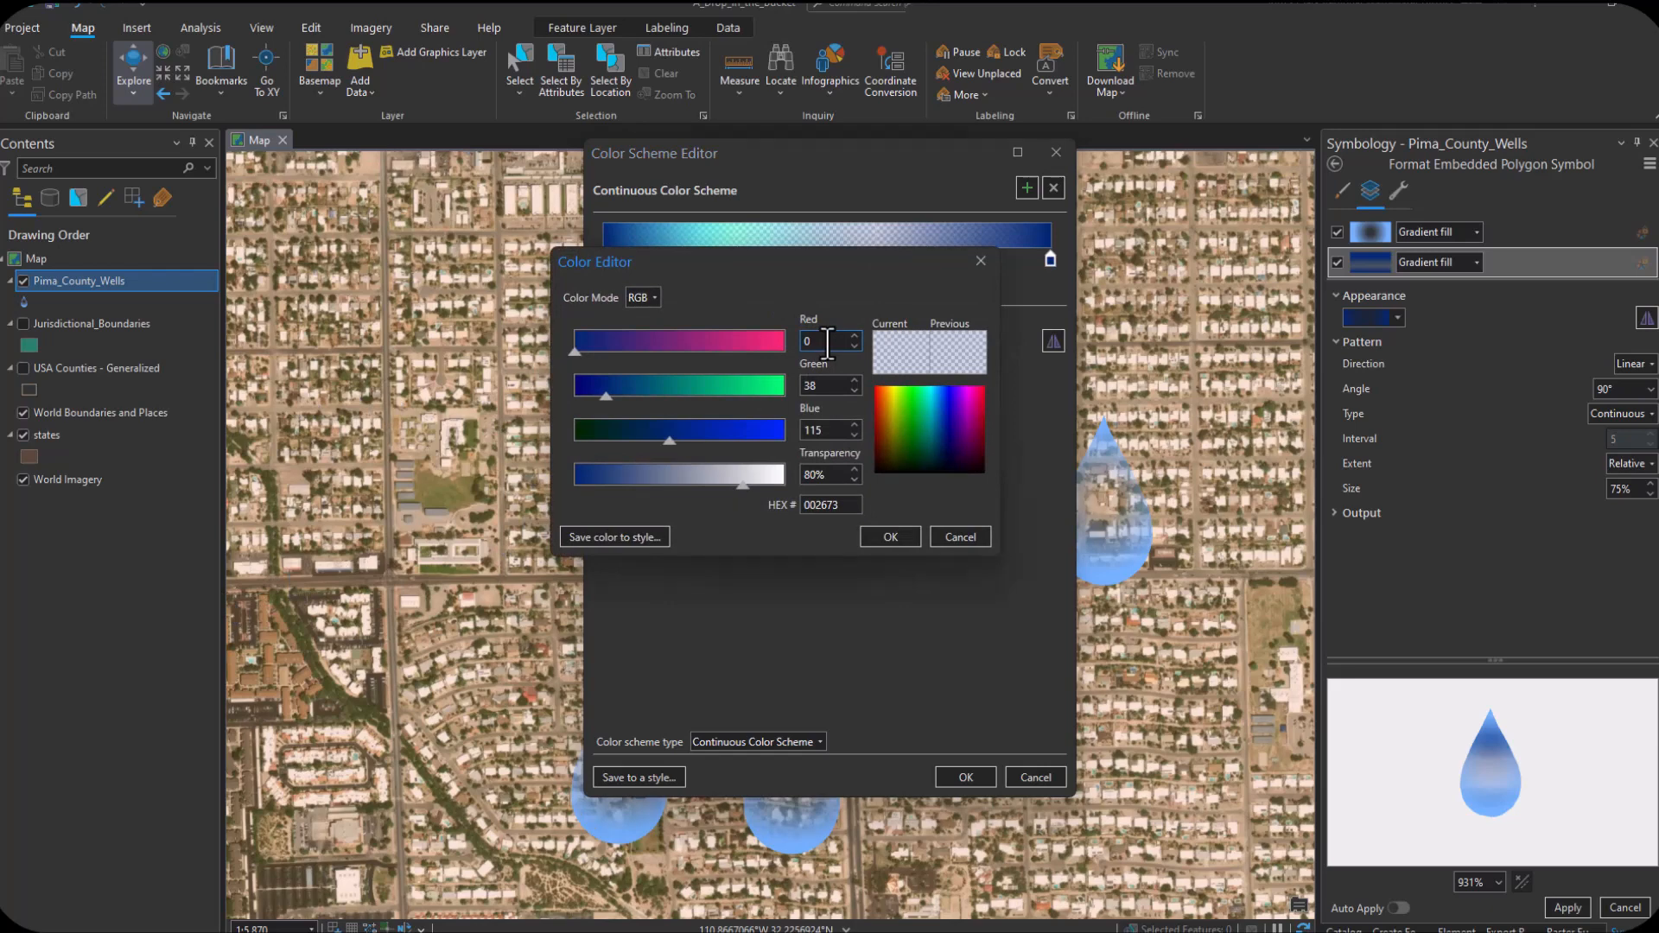
{"action": "type", "text": "115"}
{"action": "key", "text": "Tab"}
{"action": "type", "text": "223"}
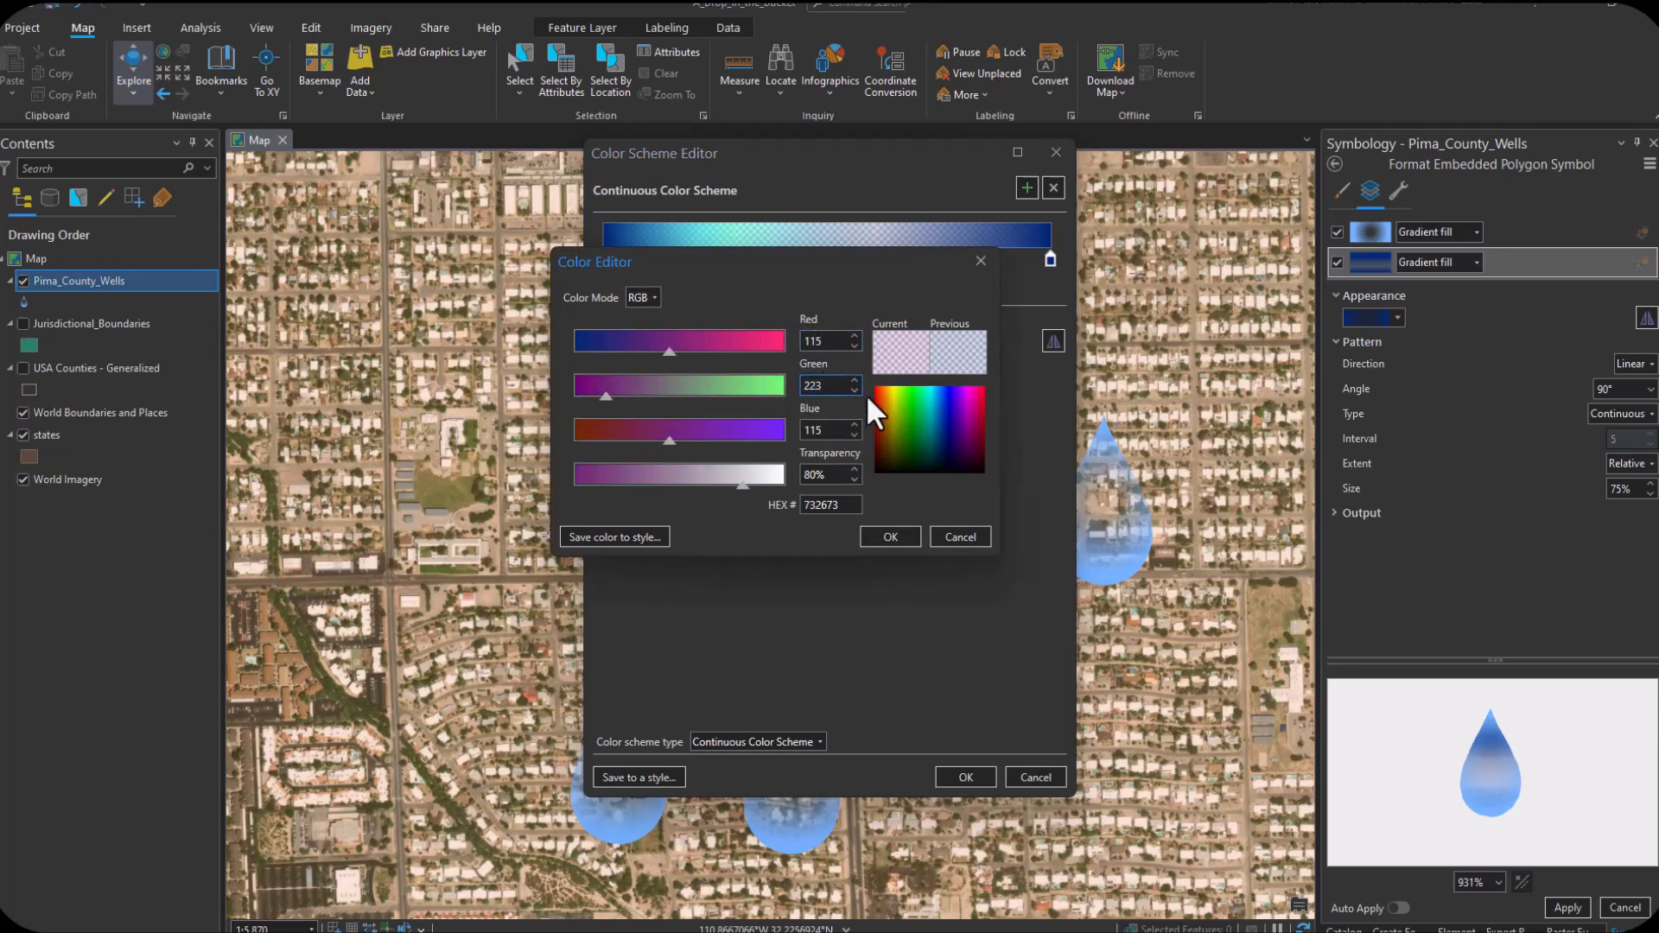
{"action": "key", "text": "Tab"}
{"action": "type", "text": "255"}
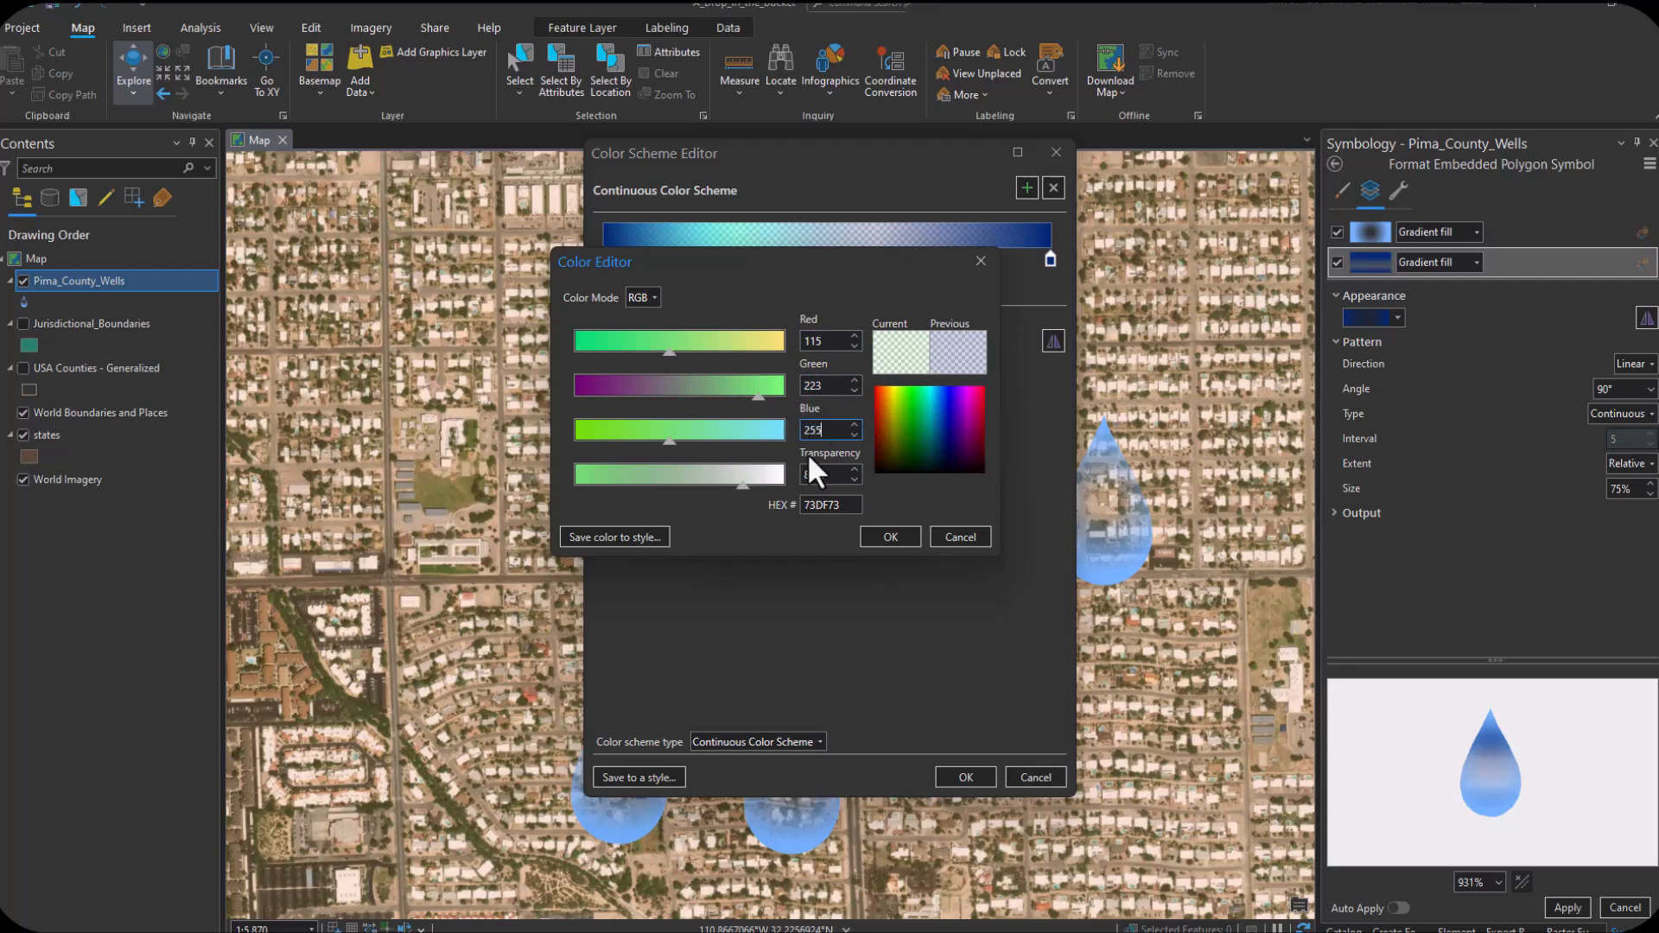
{"action": "key", "text": "Tab"}
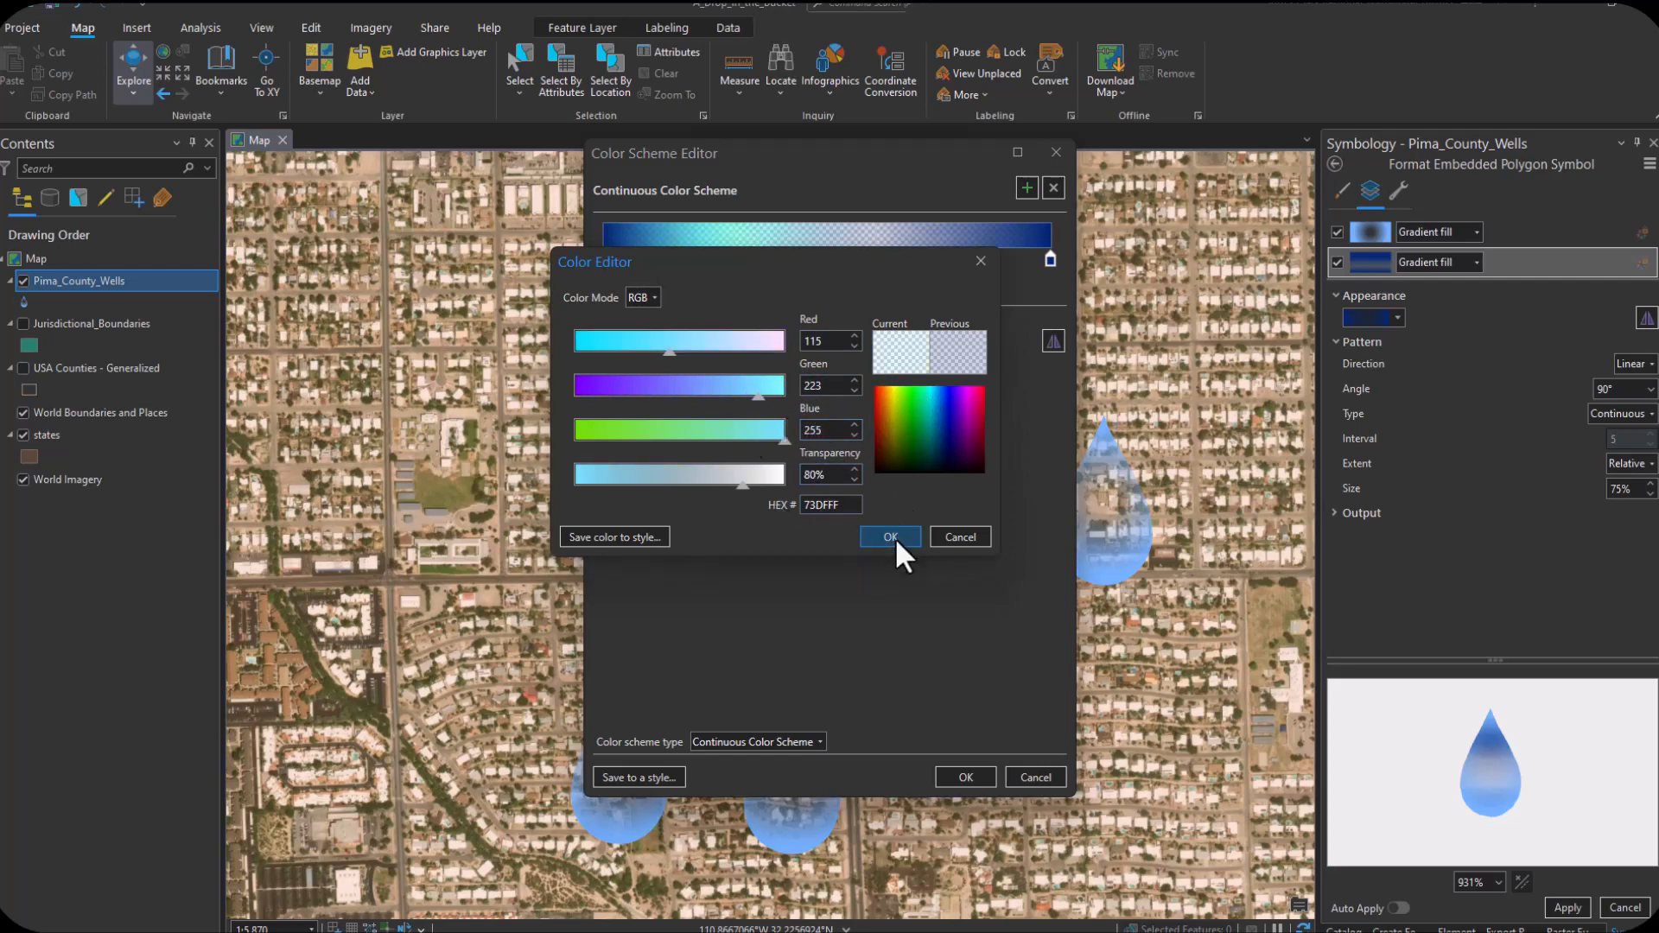
{"action": "left_click", "coordinate": [893, 537]}
{"action": "left_click", "coordinate": [954, 776]}
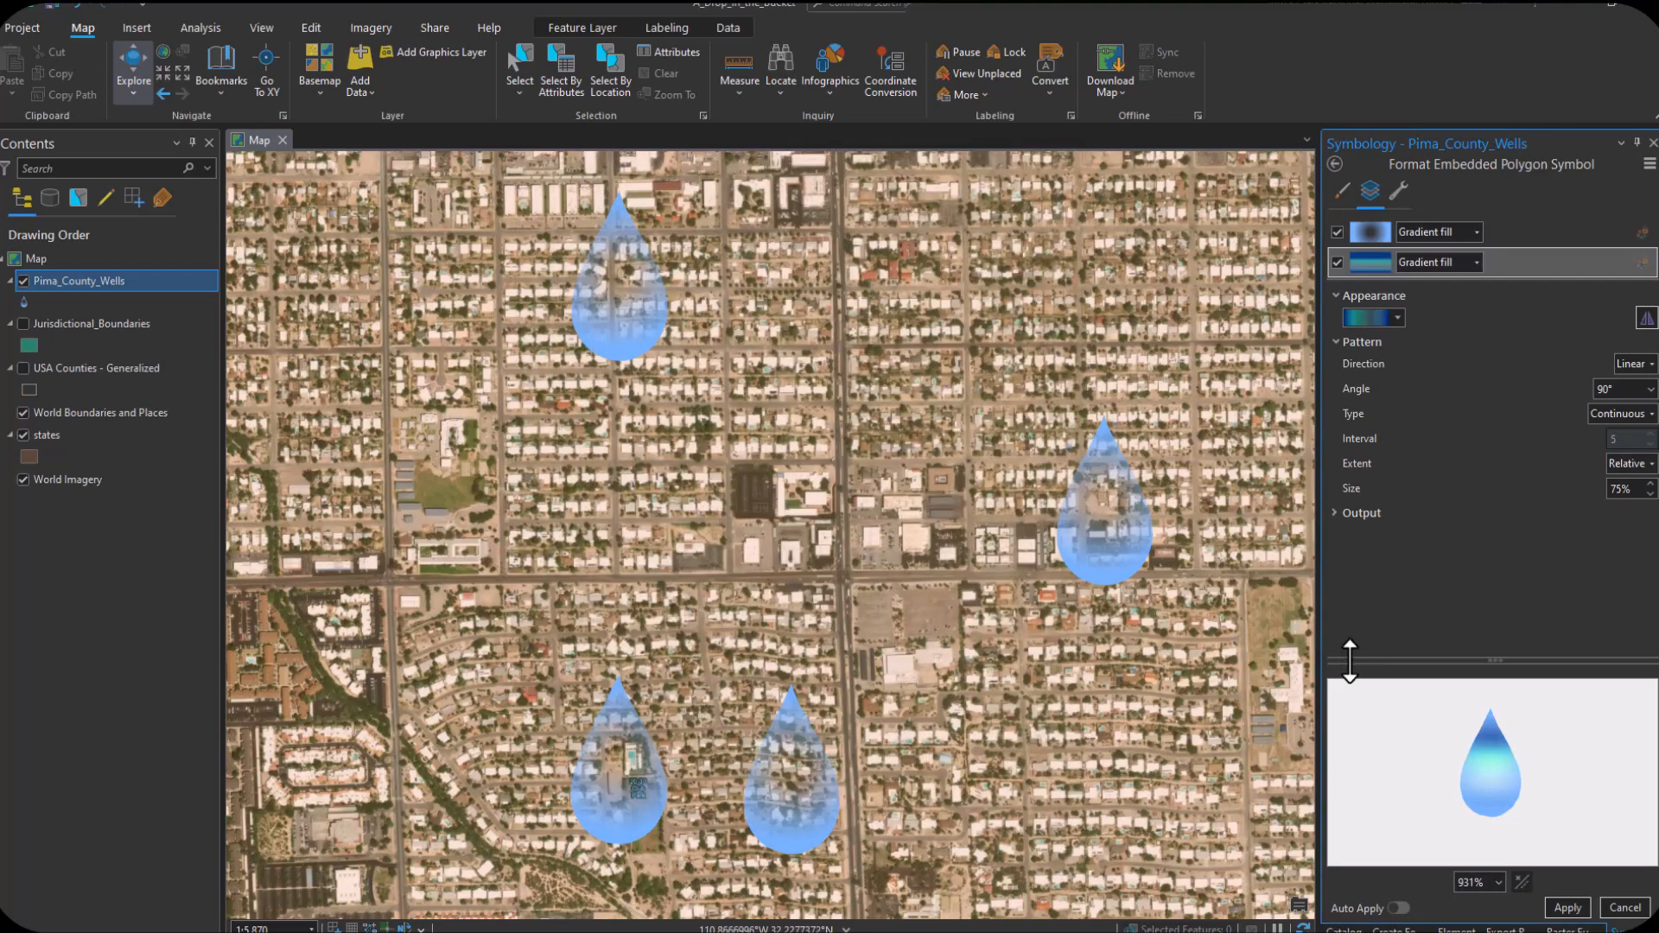
Step: Apply the droplet symbol to the wells, reversing the linear gradient's color order
{"action": "left_click", "coordinate": [1581, 907]}
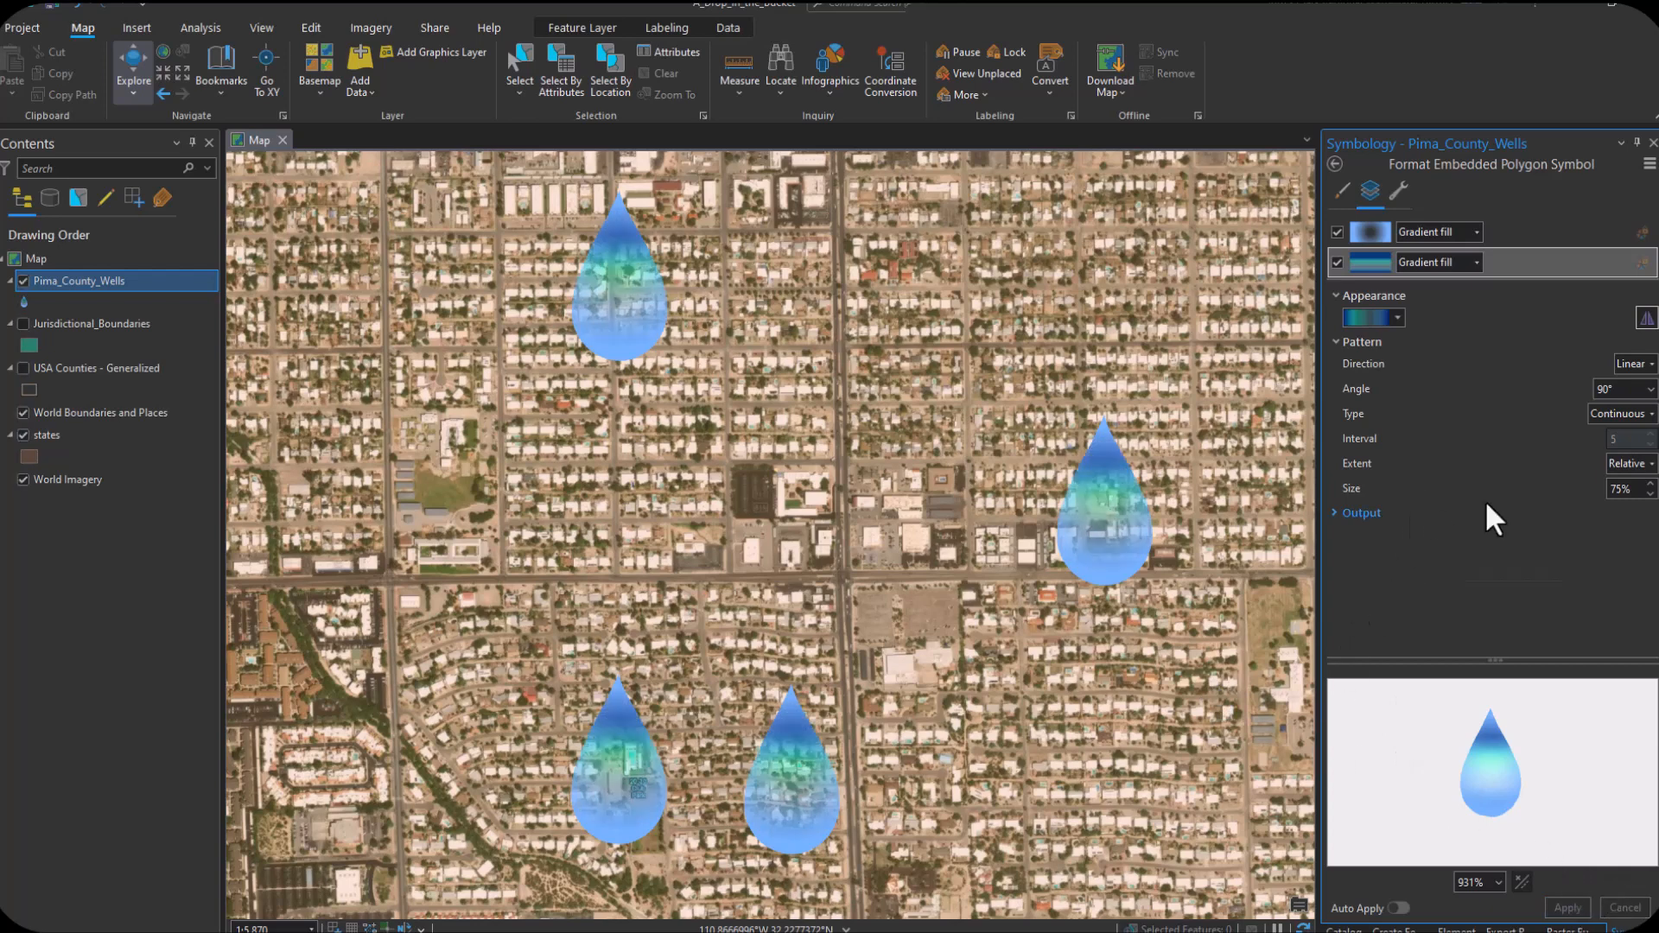
{"action": "left_click", "coordinate": [1646, 319]}
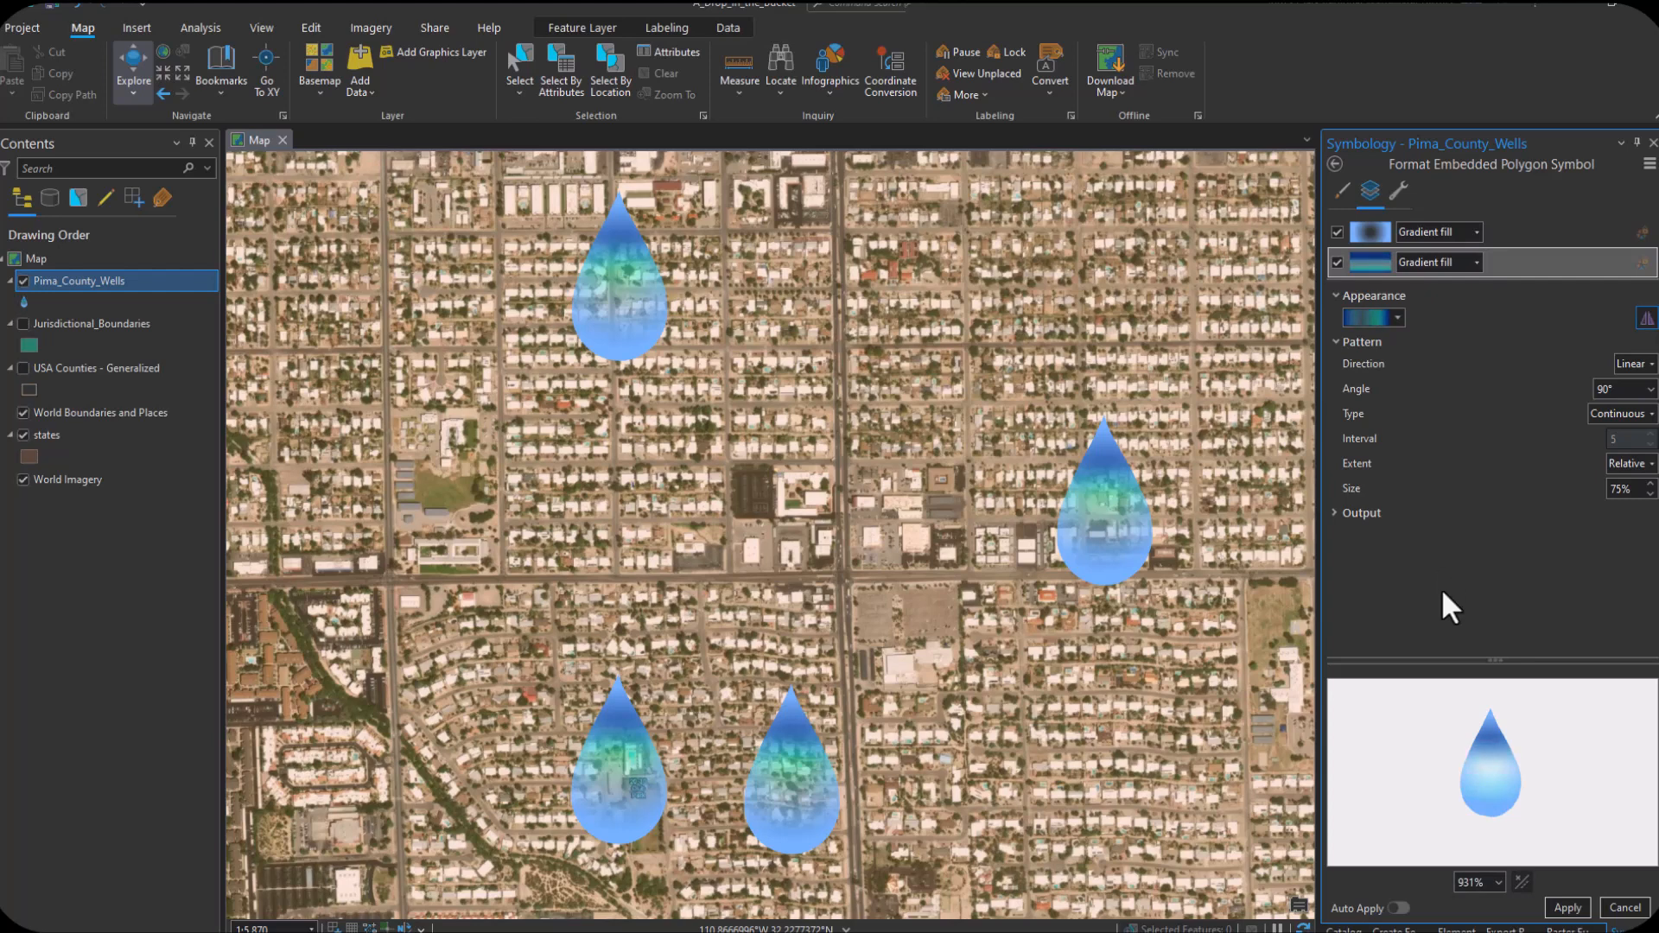
{"action": "left_click", "coordinate": [1568, 908]}
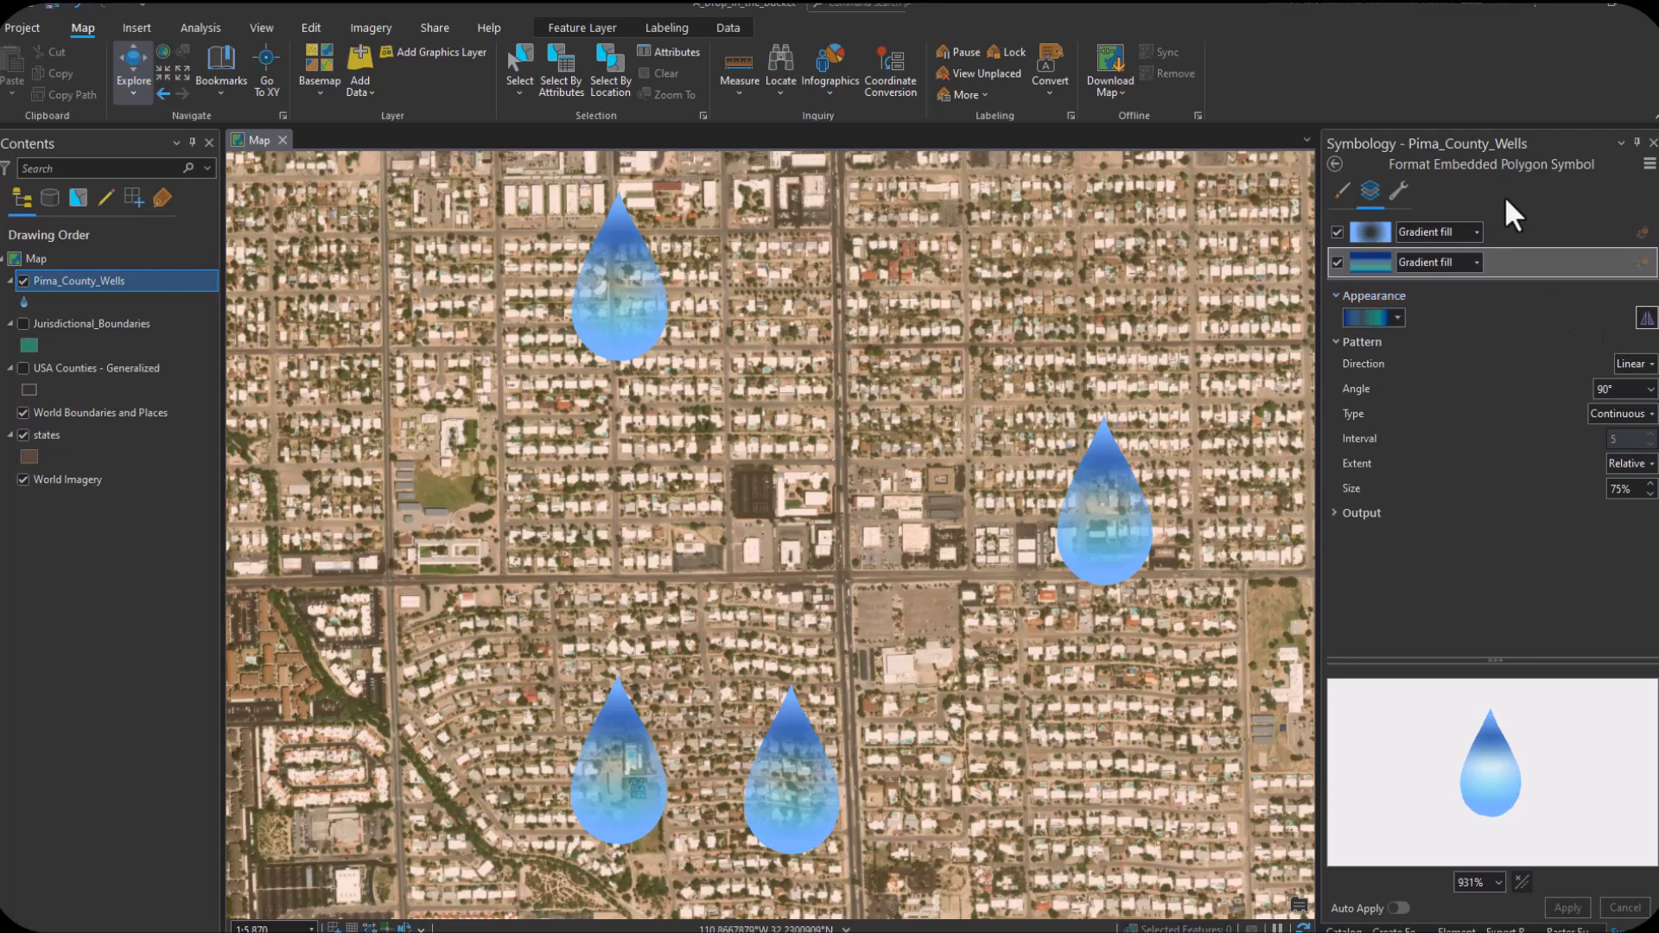
Step: Duplicate the circular light blue gradient fill layer and return to the symbol's layer settings
{"action": "left_click", "coordinate": [1402, 190]}
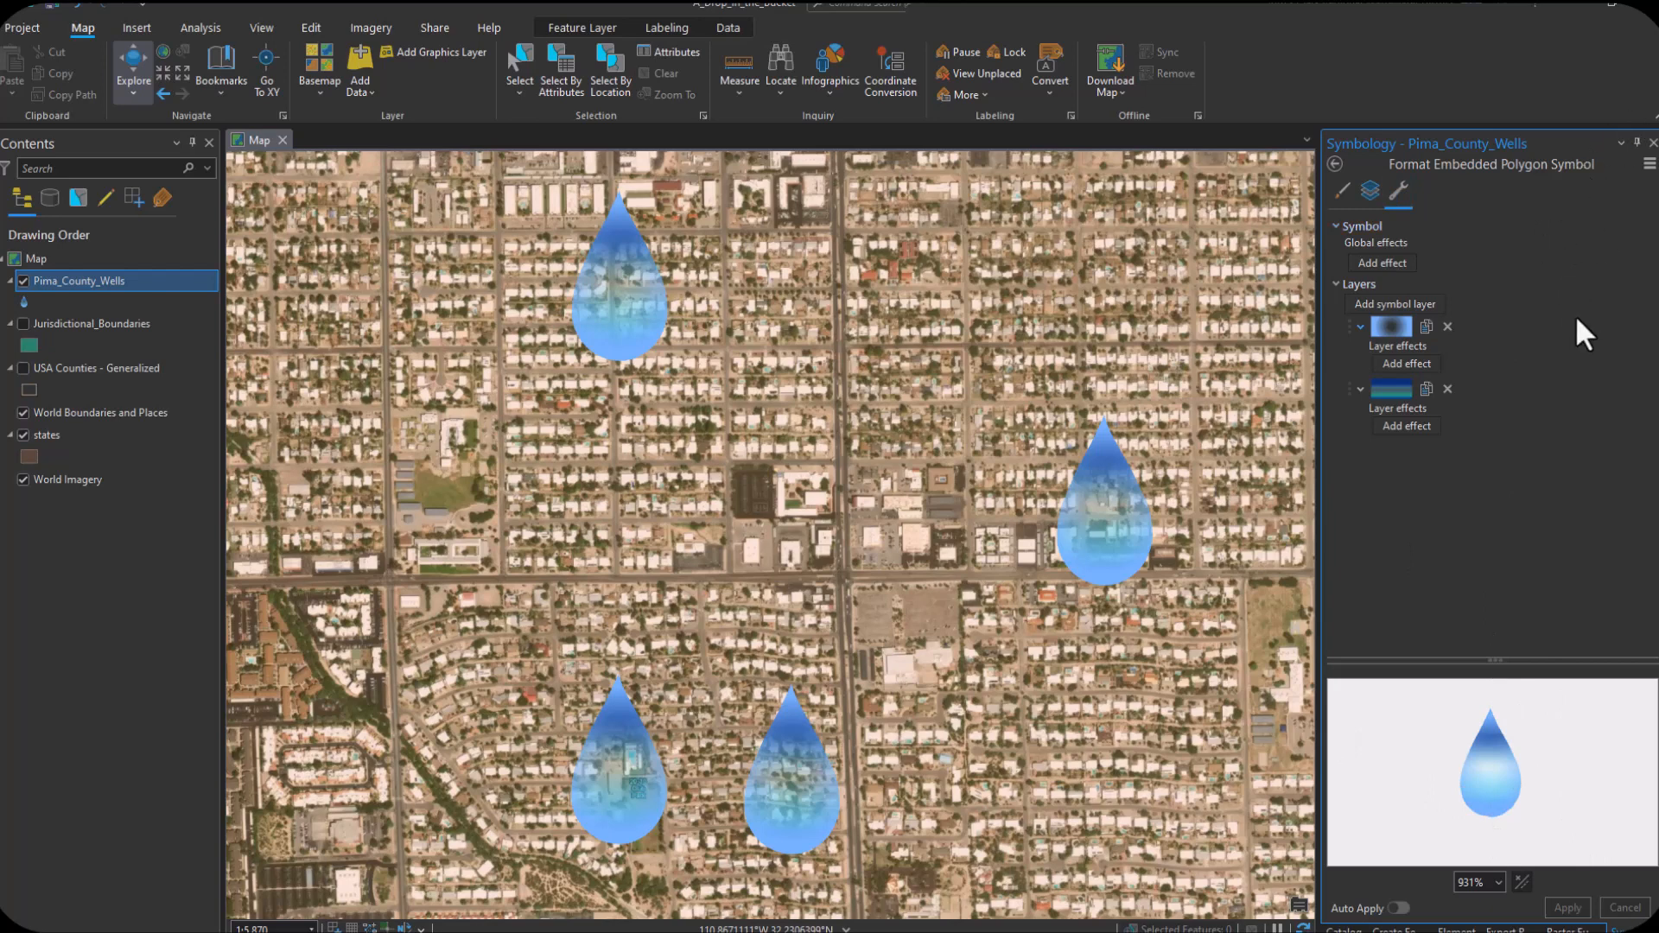
{"action": "left_click", "coordinate": [1426, 327]}
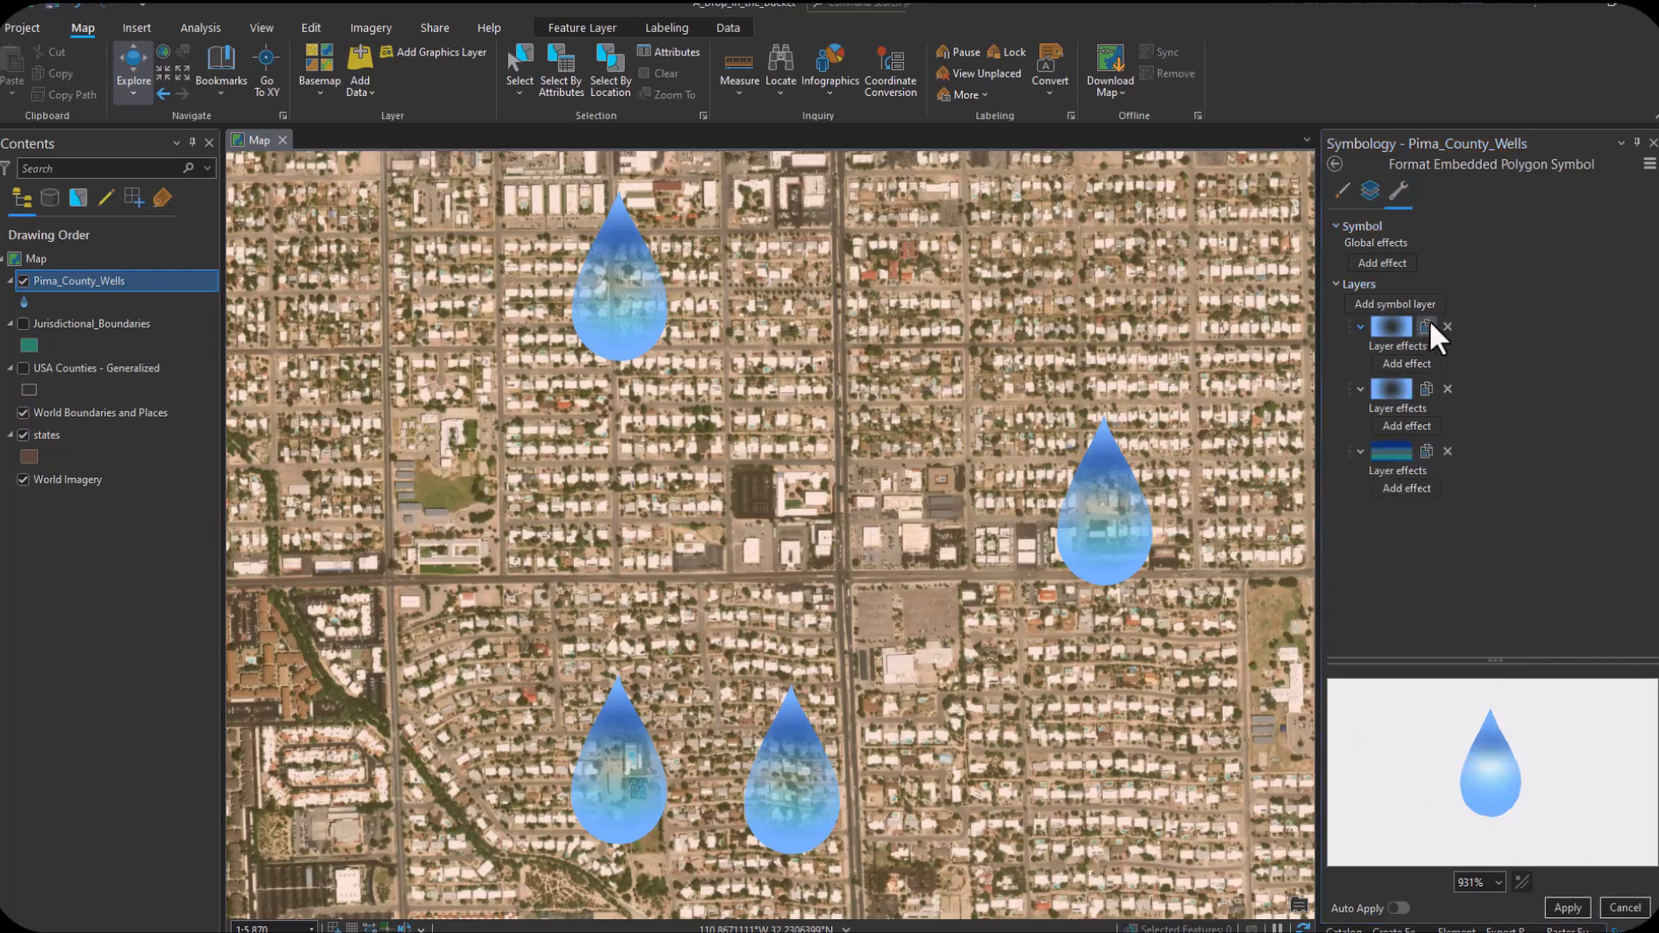
{"action": "left_click", "coordinate": [1372, 192]}
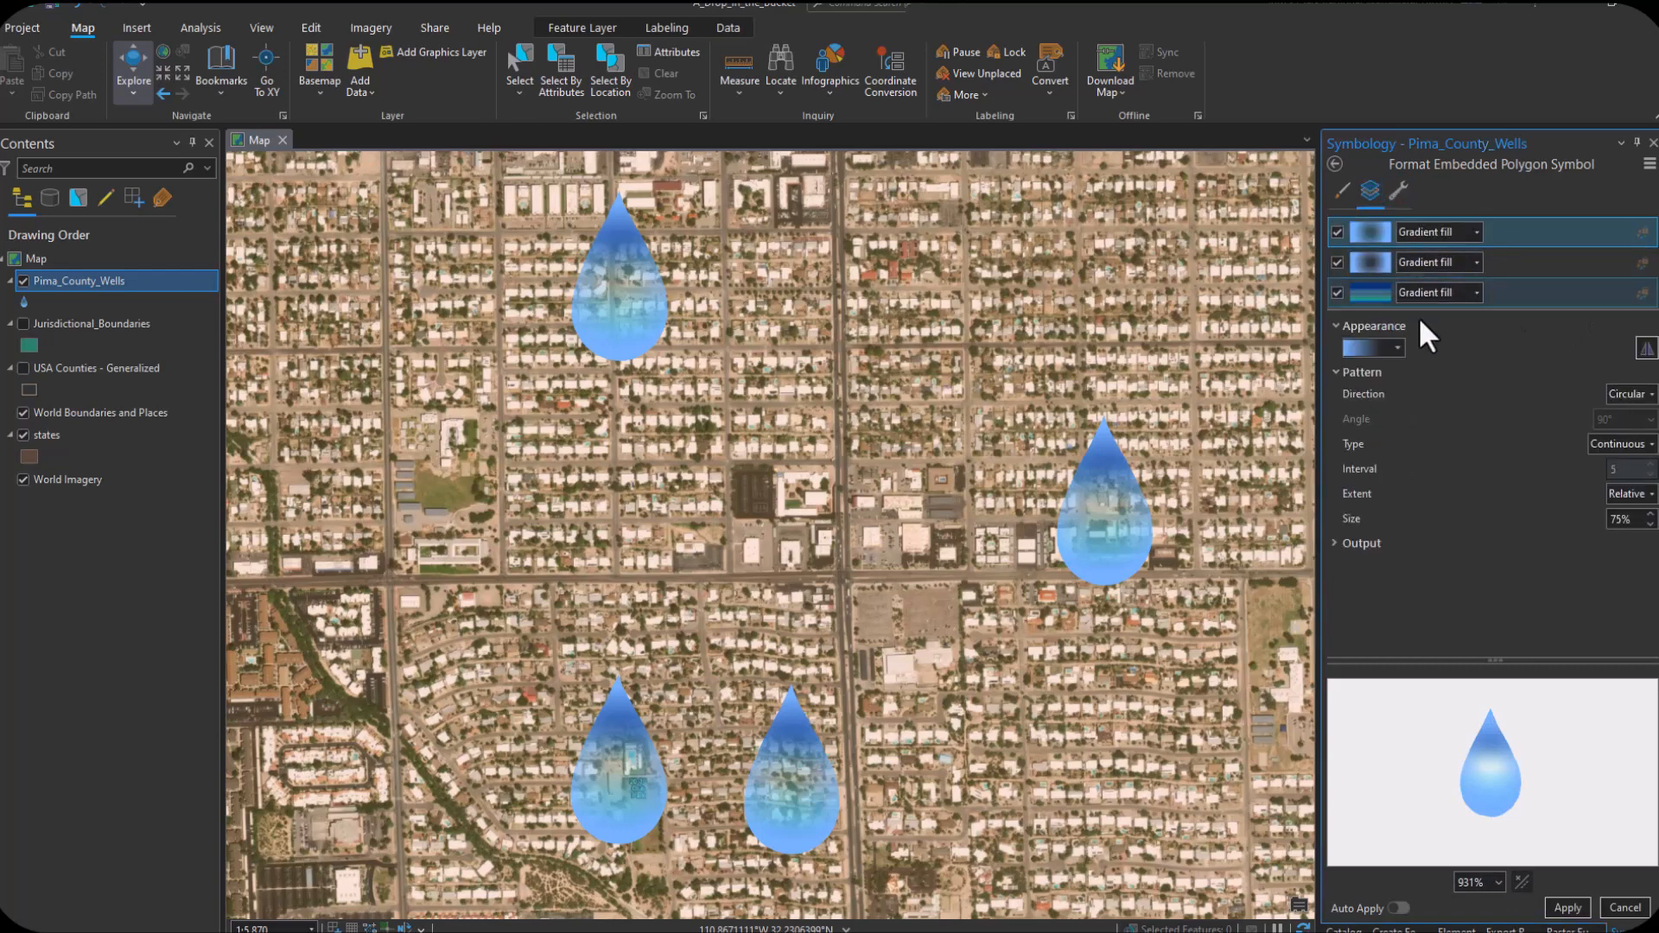
Step: Edit the topmost gradient fill's color scheme and delete its color stop at 82%
{"action": "left_click", "coordinate": [1368, 348]}
{"action": "left_click", "coordinate": [1404, 493]}
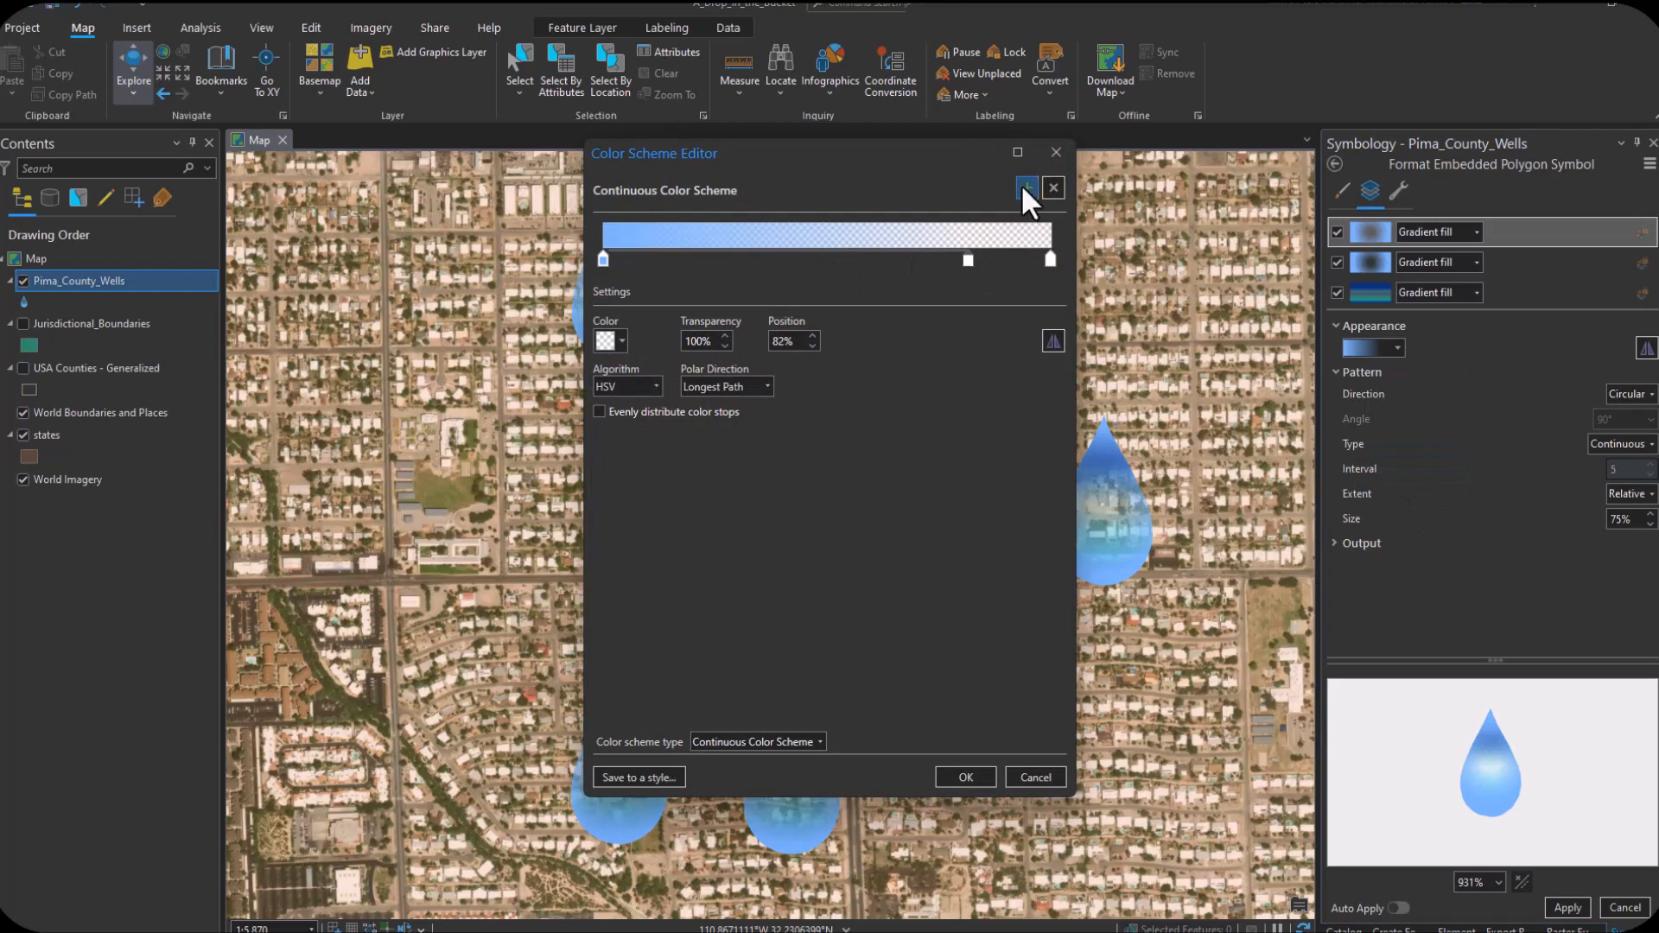
{"action": "left_click", "coordinate": [1043, 195]}
Step: Set the color stop at 0% to white with 100% transparency and copy it to the 73% position
{"action": "left_click", "coordinate": [603, 259]}
{"action": "left_click", "coordinate": [607, 339]}
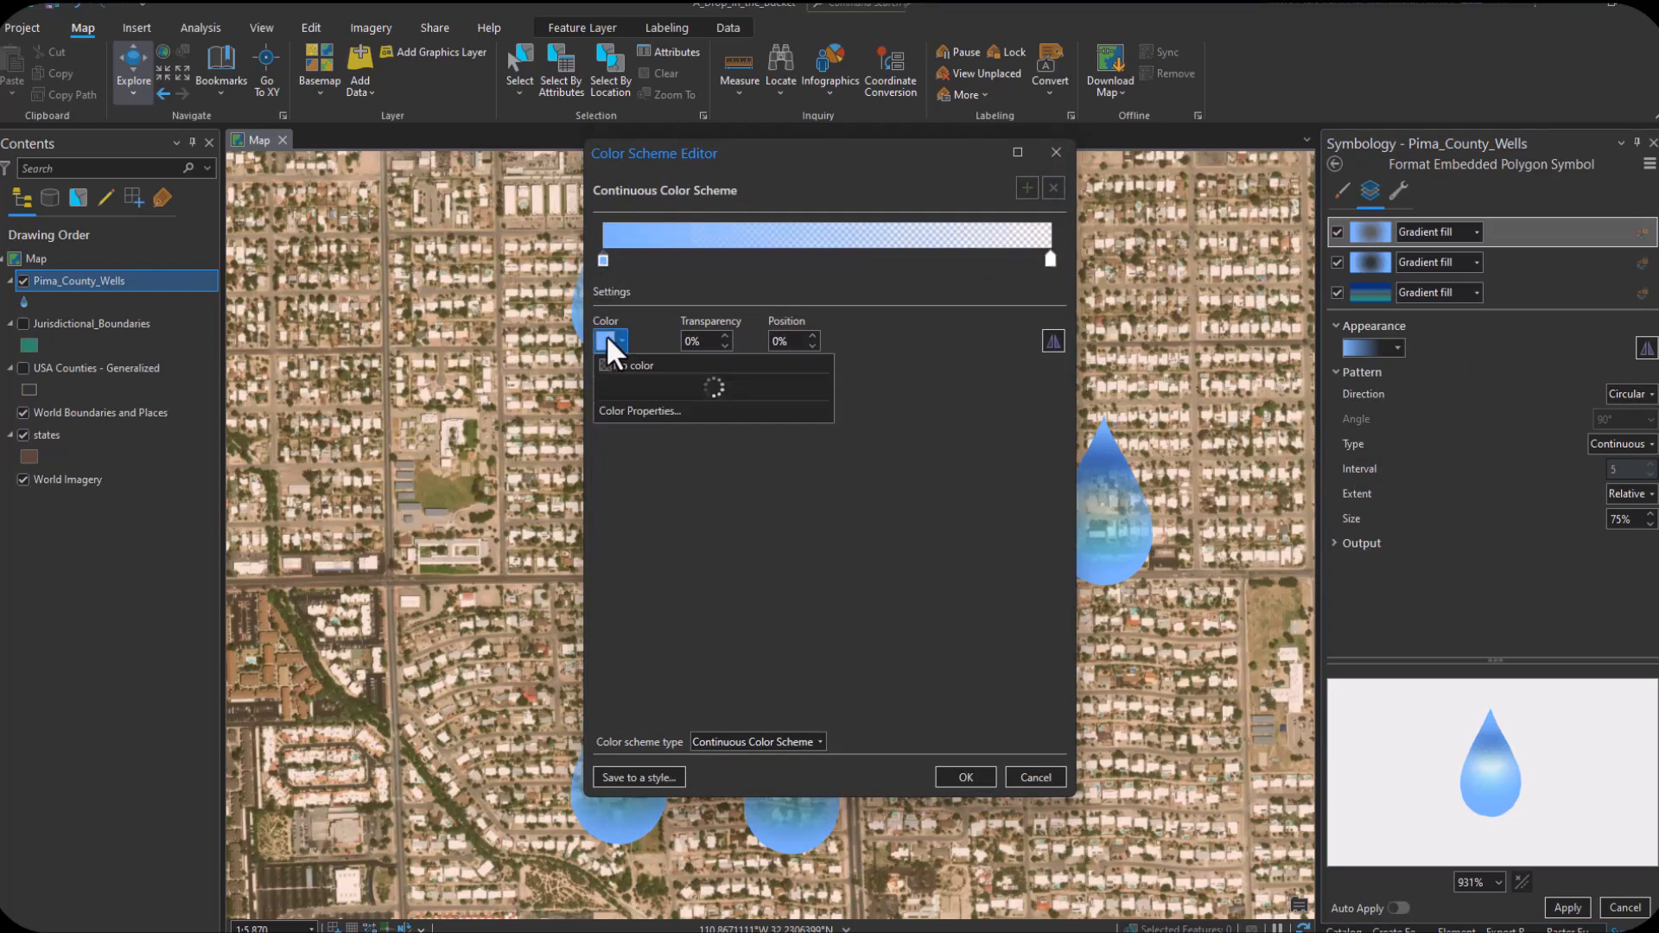
{"action": "left_click", "coordinate": [629, 363]}
{"action": "left_click", "coordinate": [609, 340]}
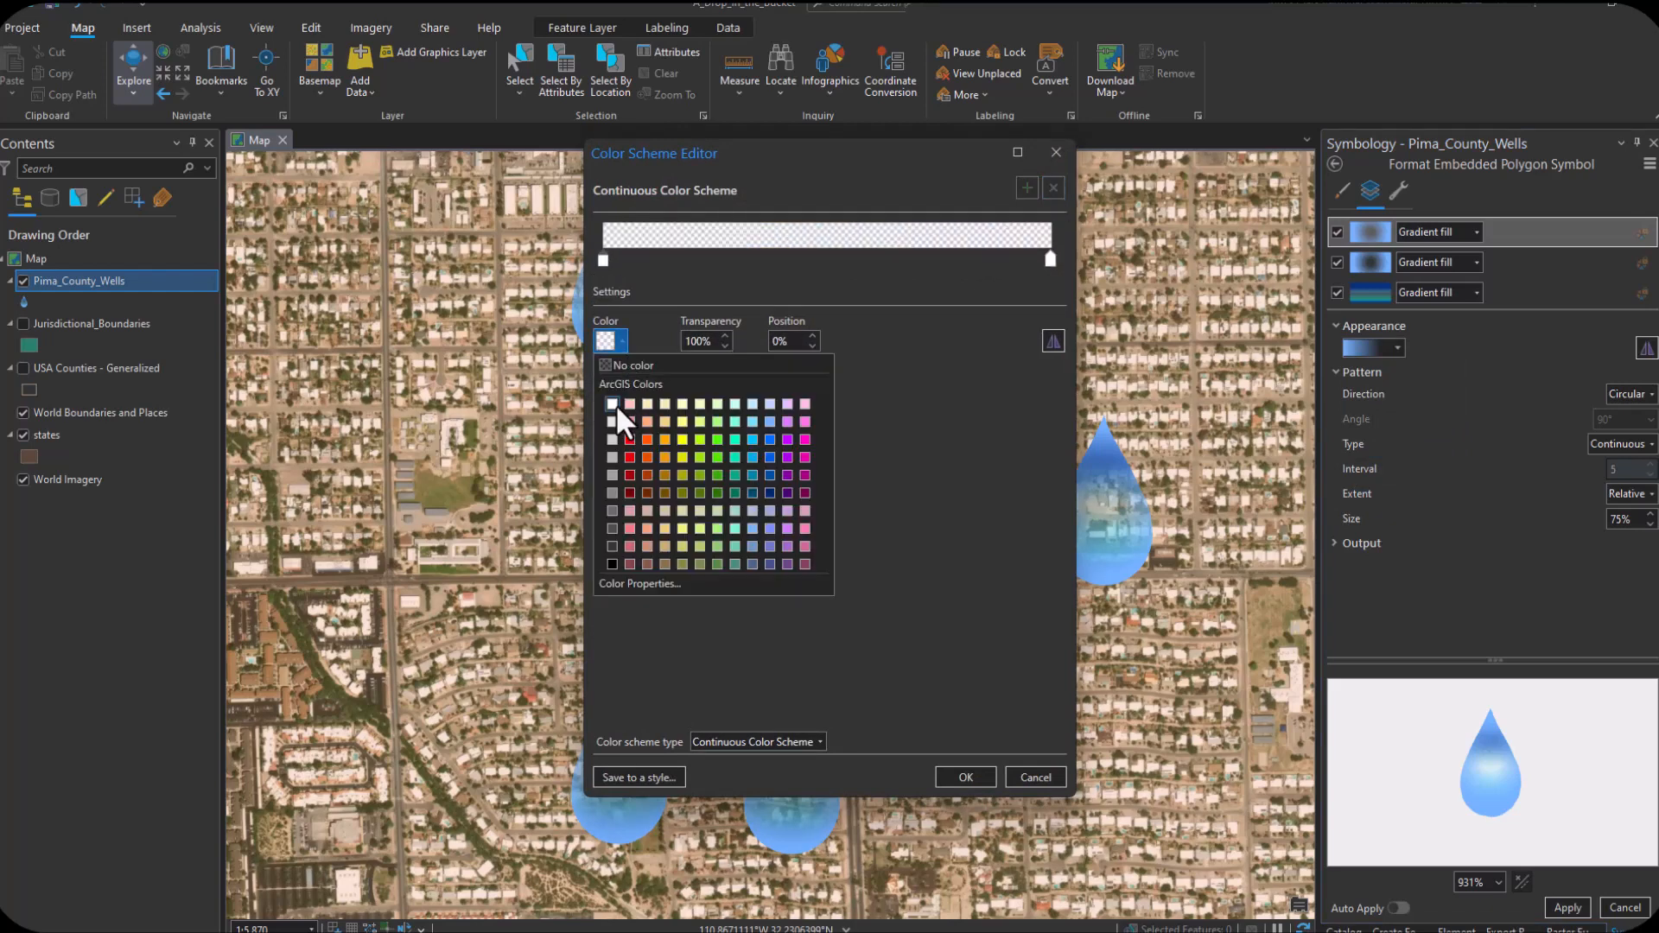
{"action": "left_click", "coordinate": [614, 404]}
{"action": "left_click", "coordinate": [605, 340]}
{"action": "left_click", "coordinate": [626, 575]}
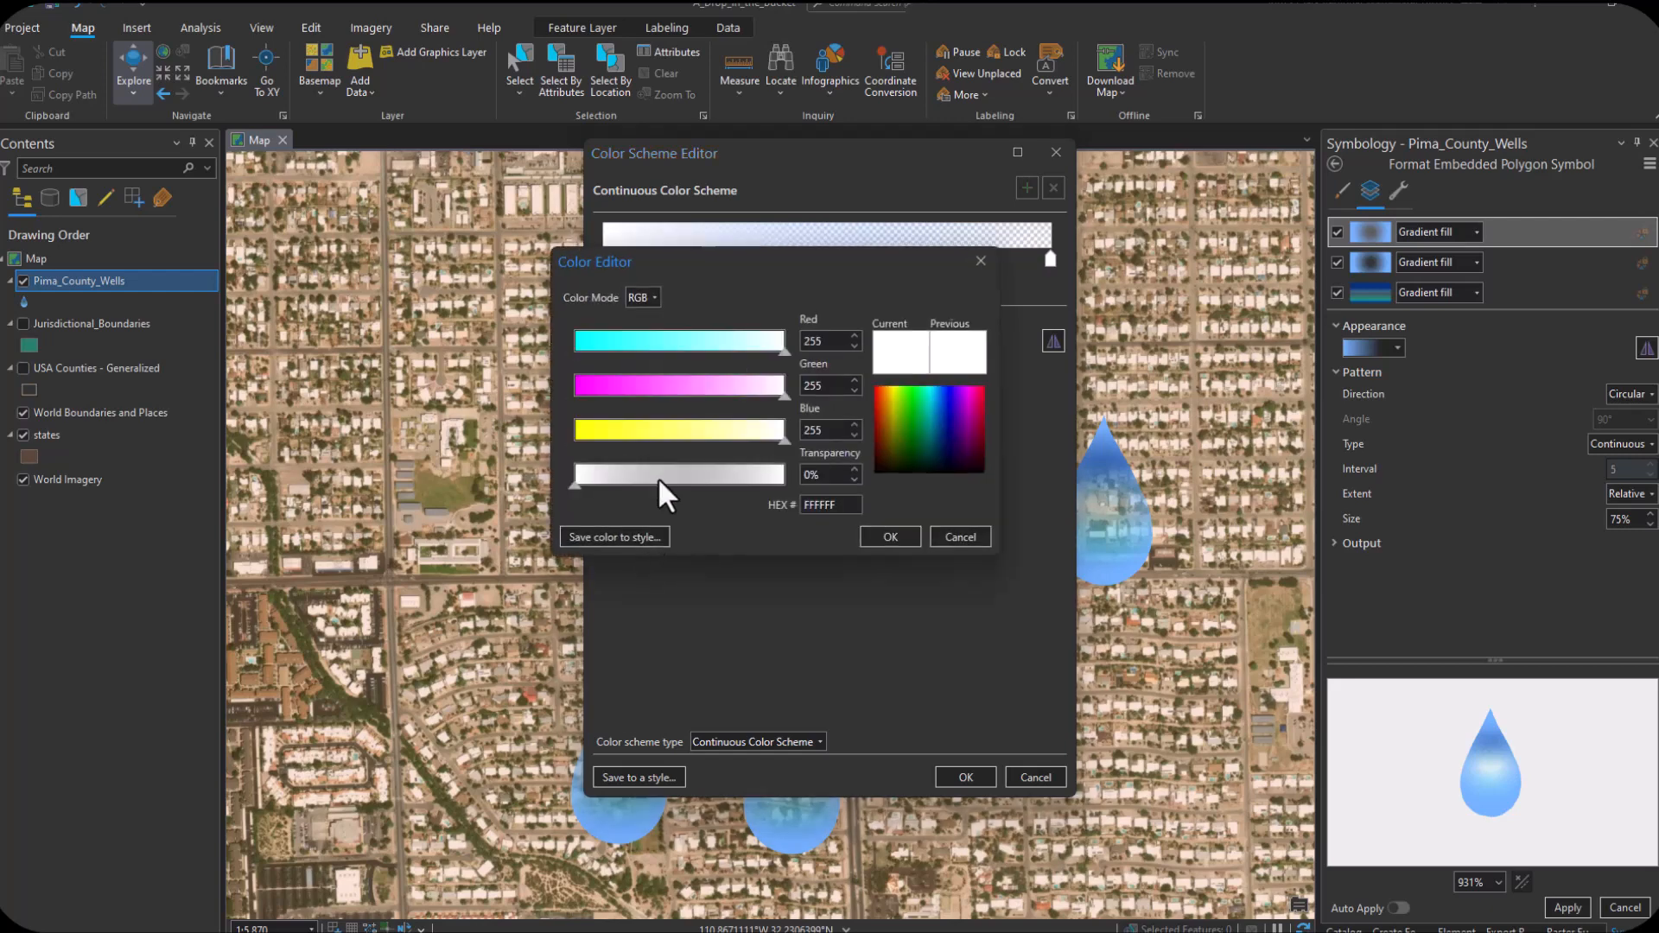
{"action": "left_click", "coordinate": [811, 475]}
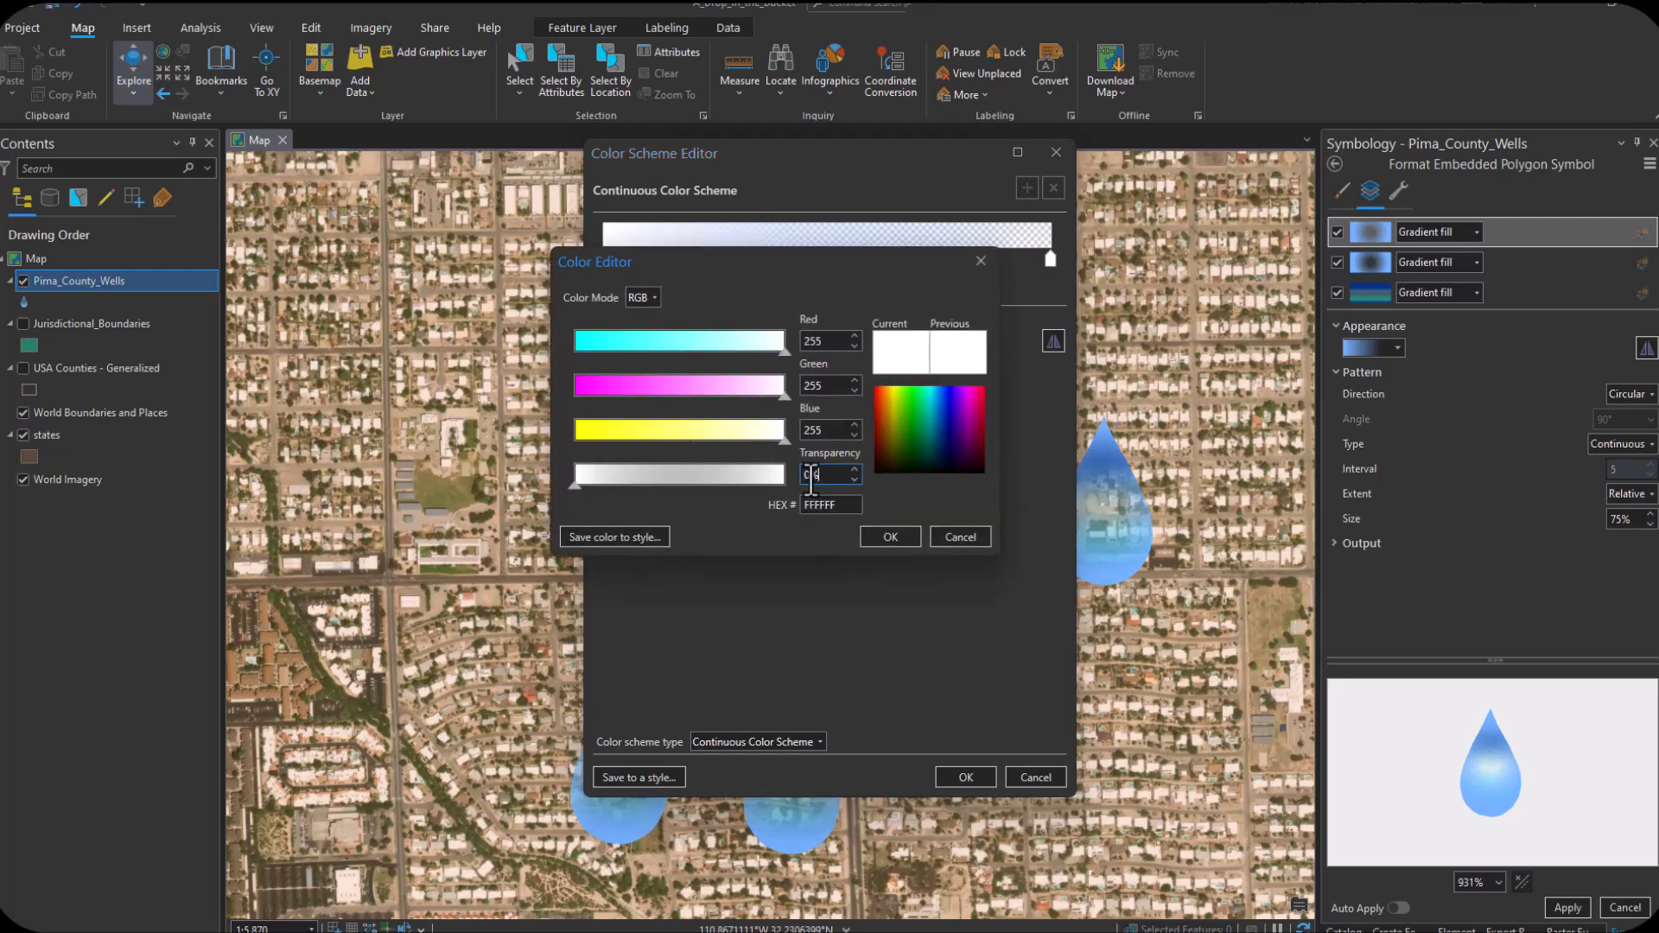
{"action": "left_click", "coordinate": [878, 536]}
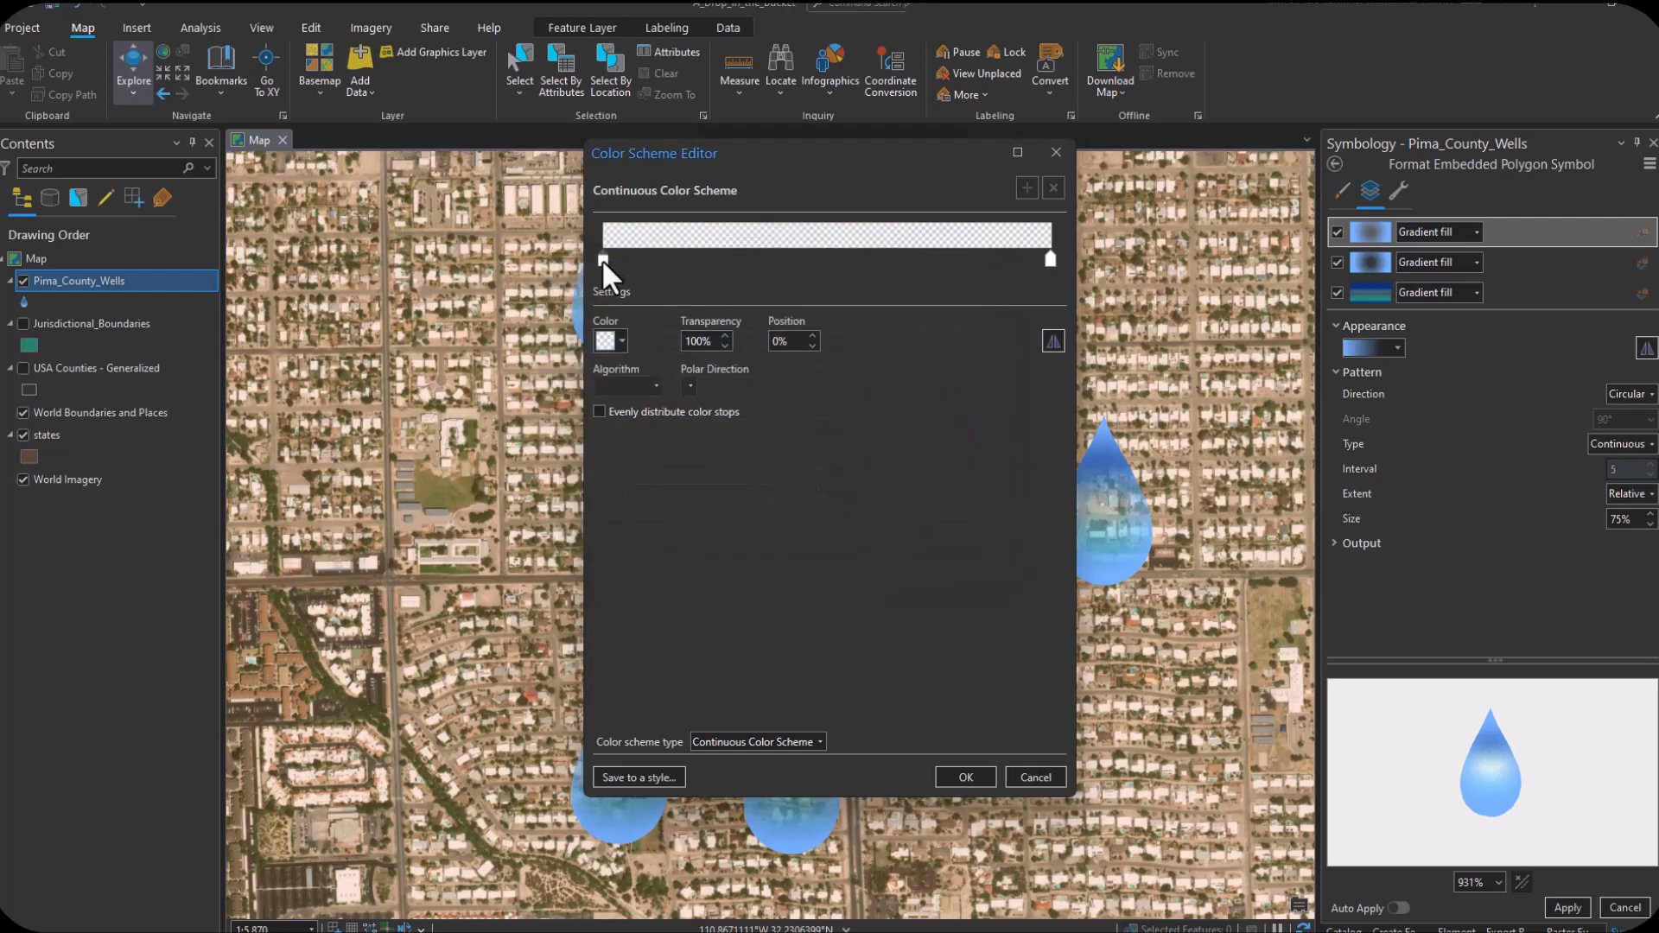
{"action": "left_click_drag", "start_coordinate": [602, 258], "coordinate": [930, 257]}
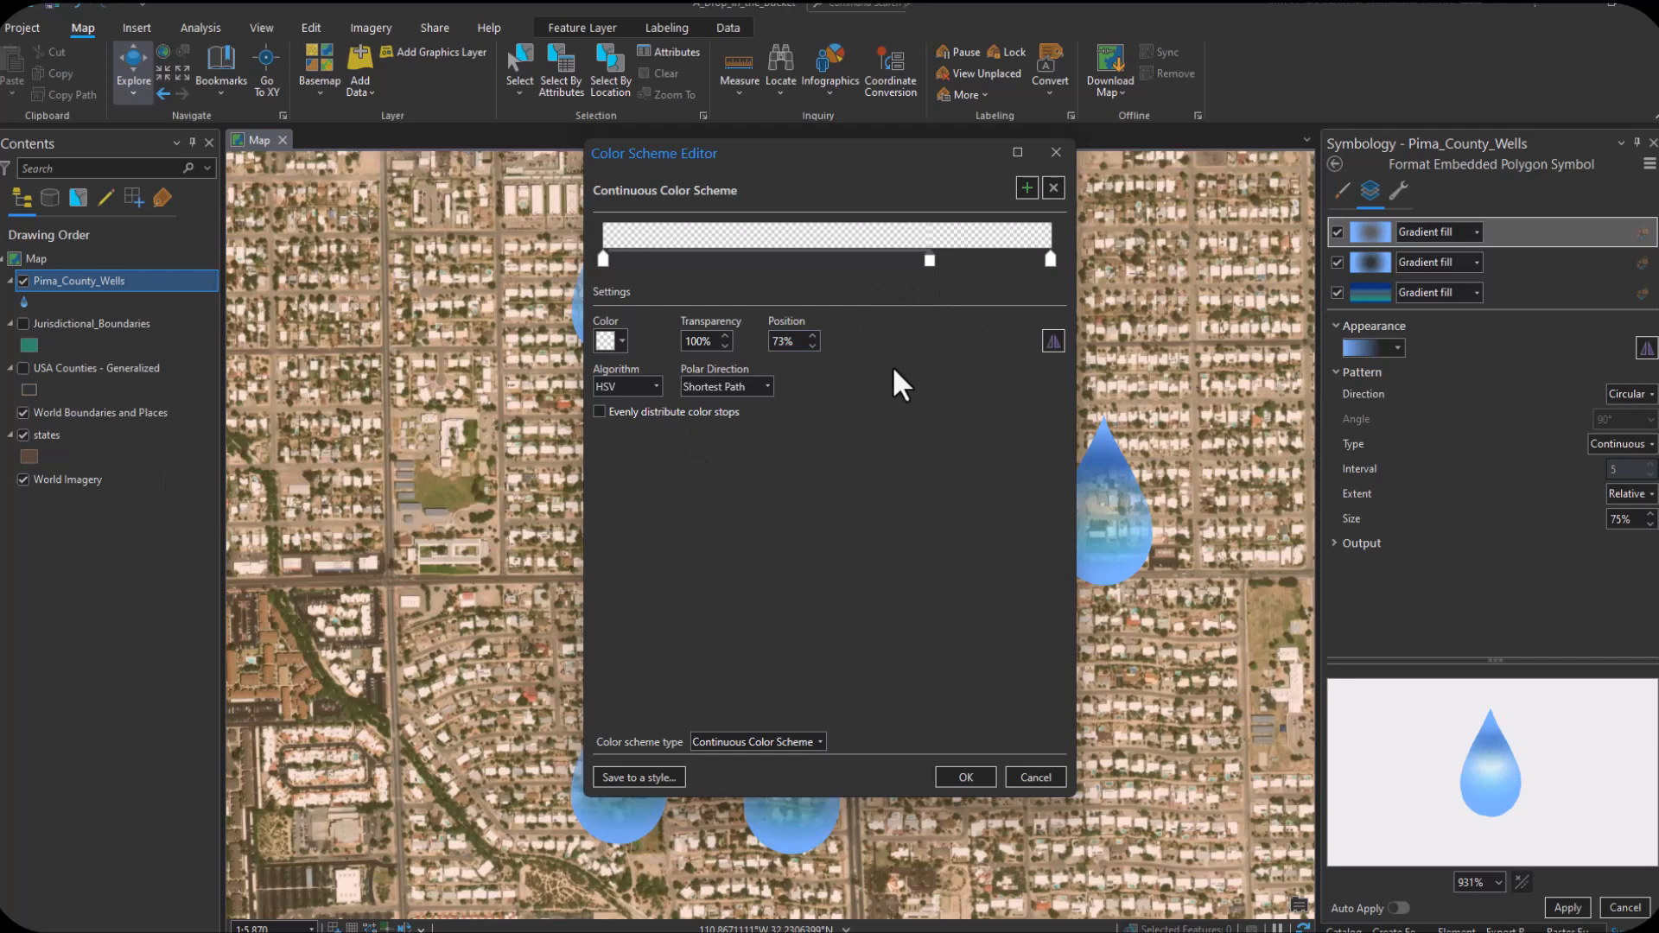
Step: Add a color stop at 88% with 20% transparency
{"action": "left_click_drag", "start_coordinate": [1050, 260], "coordinate": [998, 262]}
{"action": "key", "text": "Delete"}
{"action": "key", "text": "Delete"}
{"action": "key", "text": "Delete"}
{"action": "key", "text": "Delete"}
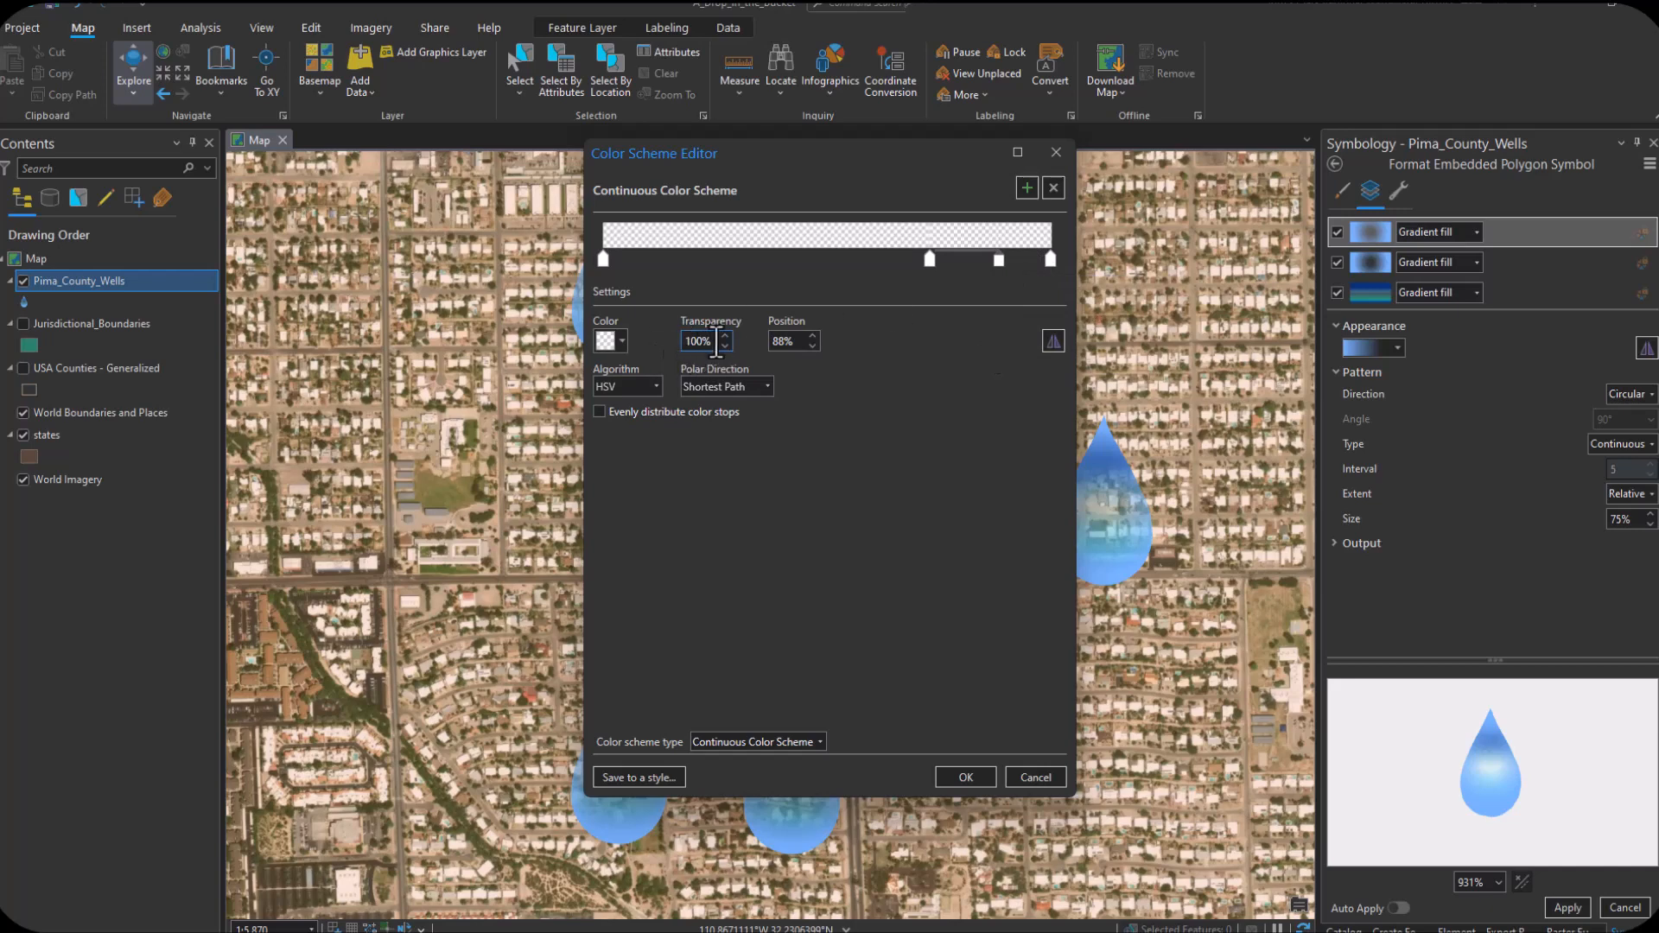
{"action": "type", "text": "20"}
{"action": "left_click", "coordinate": [791, 342]}
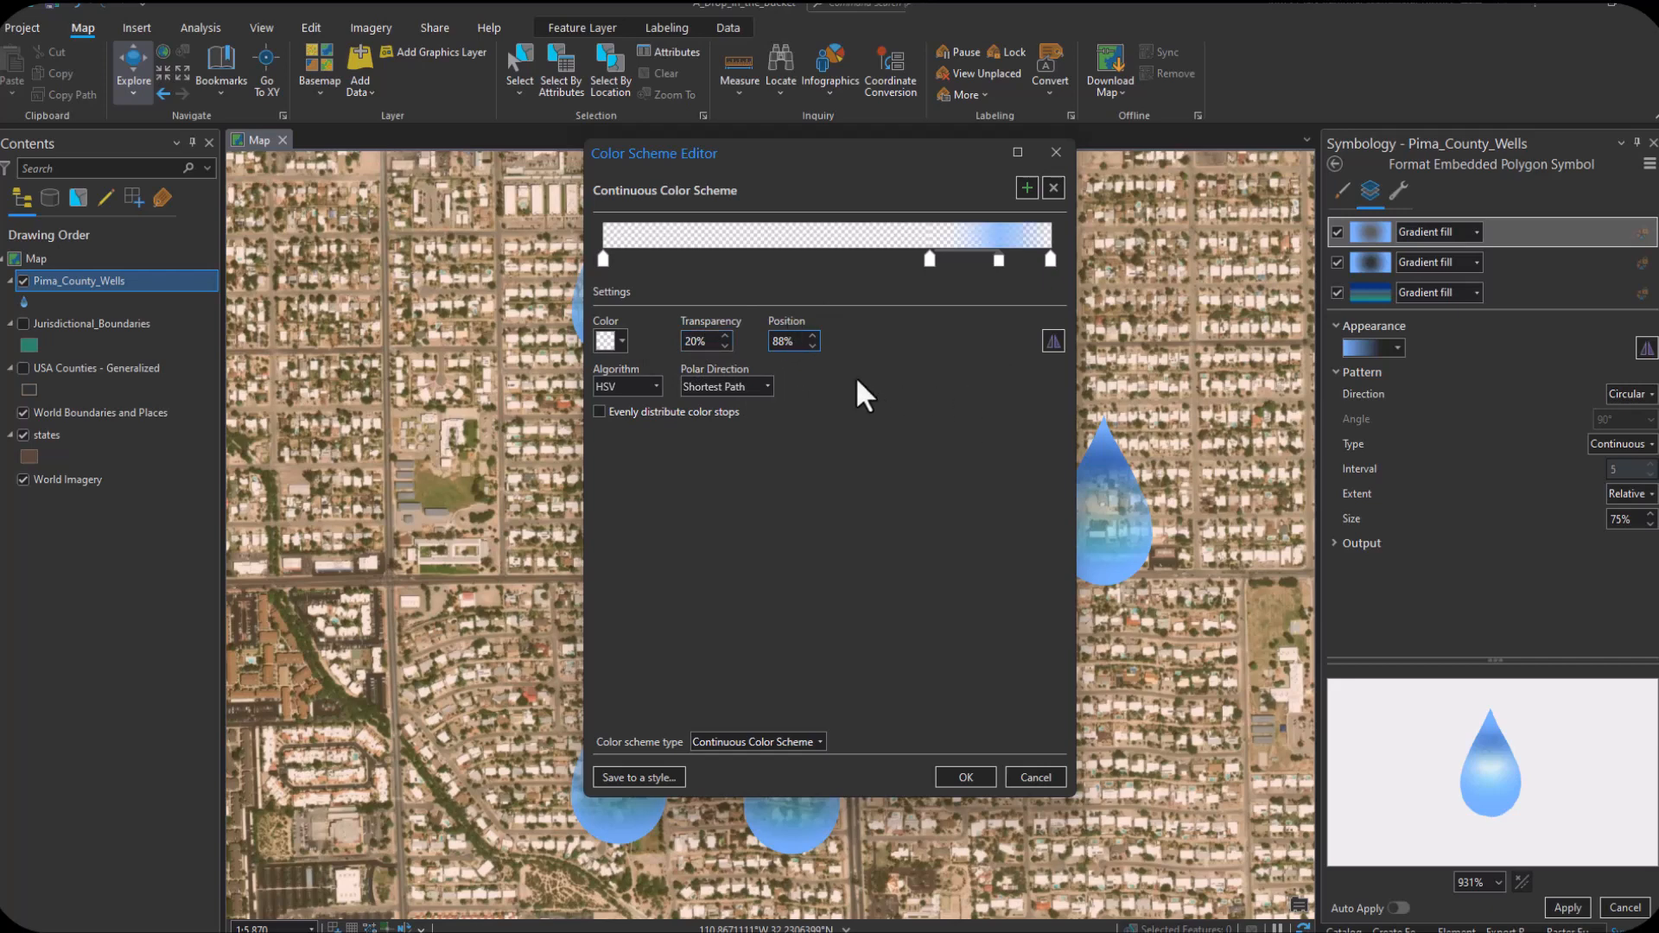
Step: Color the 88% stop white with 20% transparency and move it to the 87% position
{"action": "left_click", "coordinate": [600, 344]}
{"action": "left_click", "coordinate": [610, 395]}
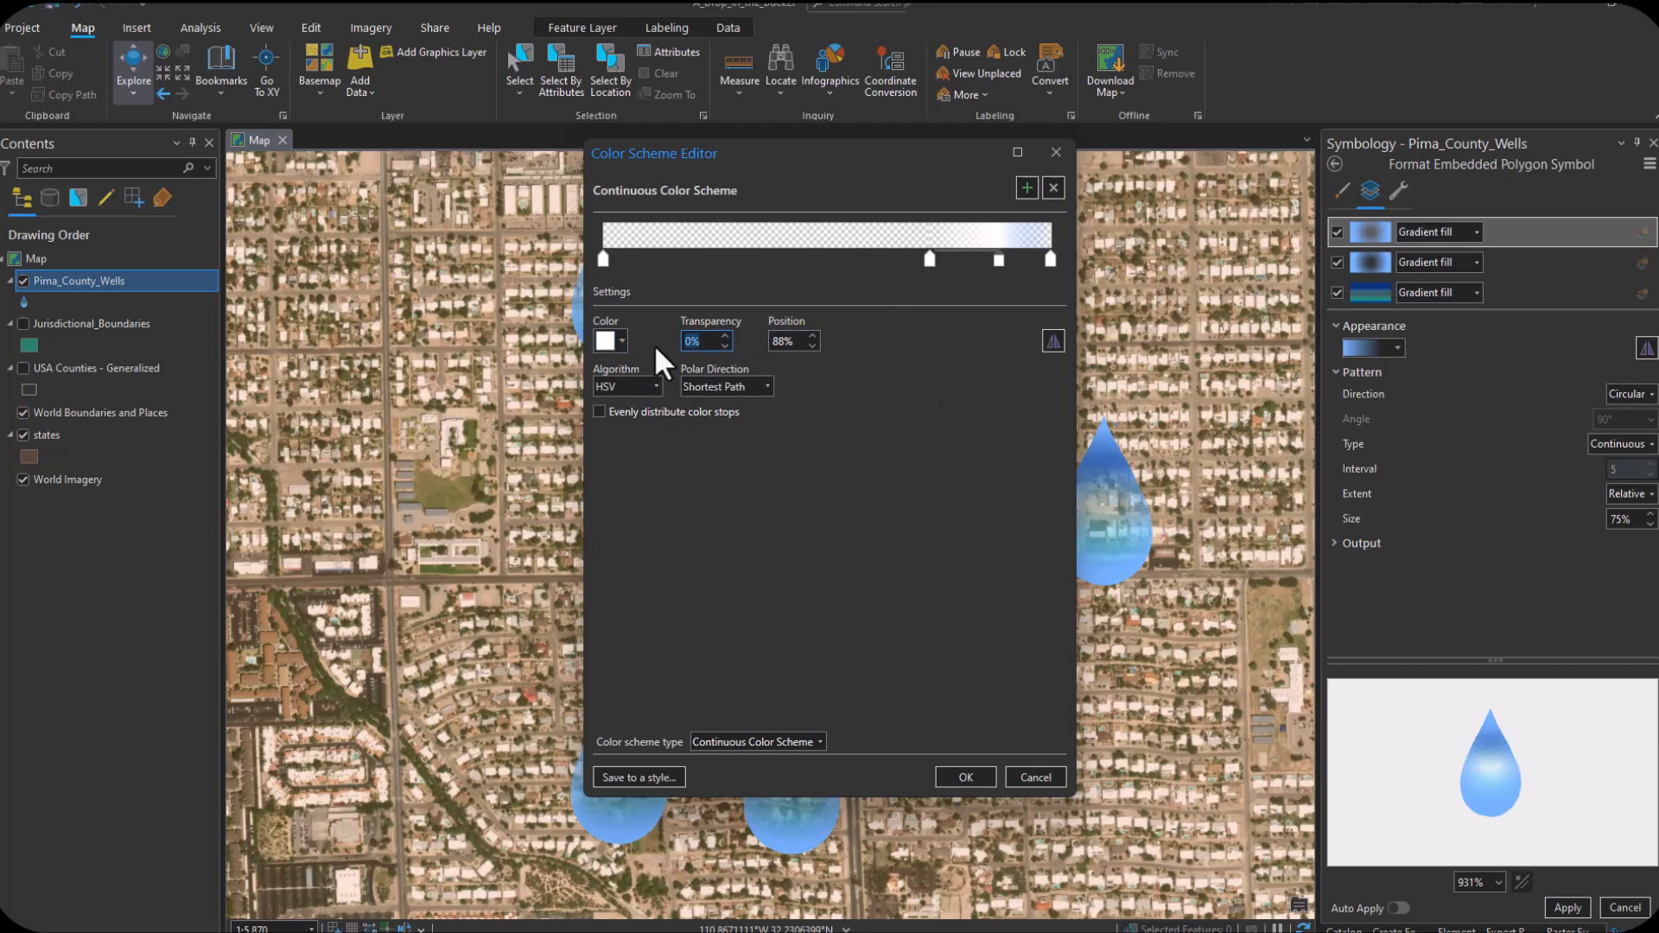
{"action": "type", "text": "20"}
{"action": "left_click", "coordinate": [807, 339]}
{"action": "left_click", "coordinate": [811, 346]}
{"action": "left_click", "coordinate": [811, 346]}
Step: Make the 100% stop white with 5% transparency, accept the color scheme, and apply the symbol to the wells
{"action": "left_click", "coordinate": [1048, 258]}
{"action": "left_click", "coordinate": [605, 344]}
{"action": "left_click", "coordinate": [606, 401]}
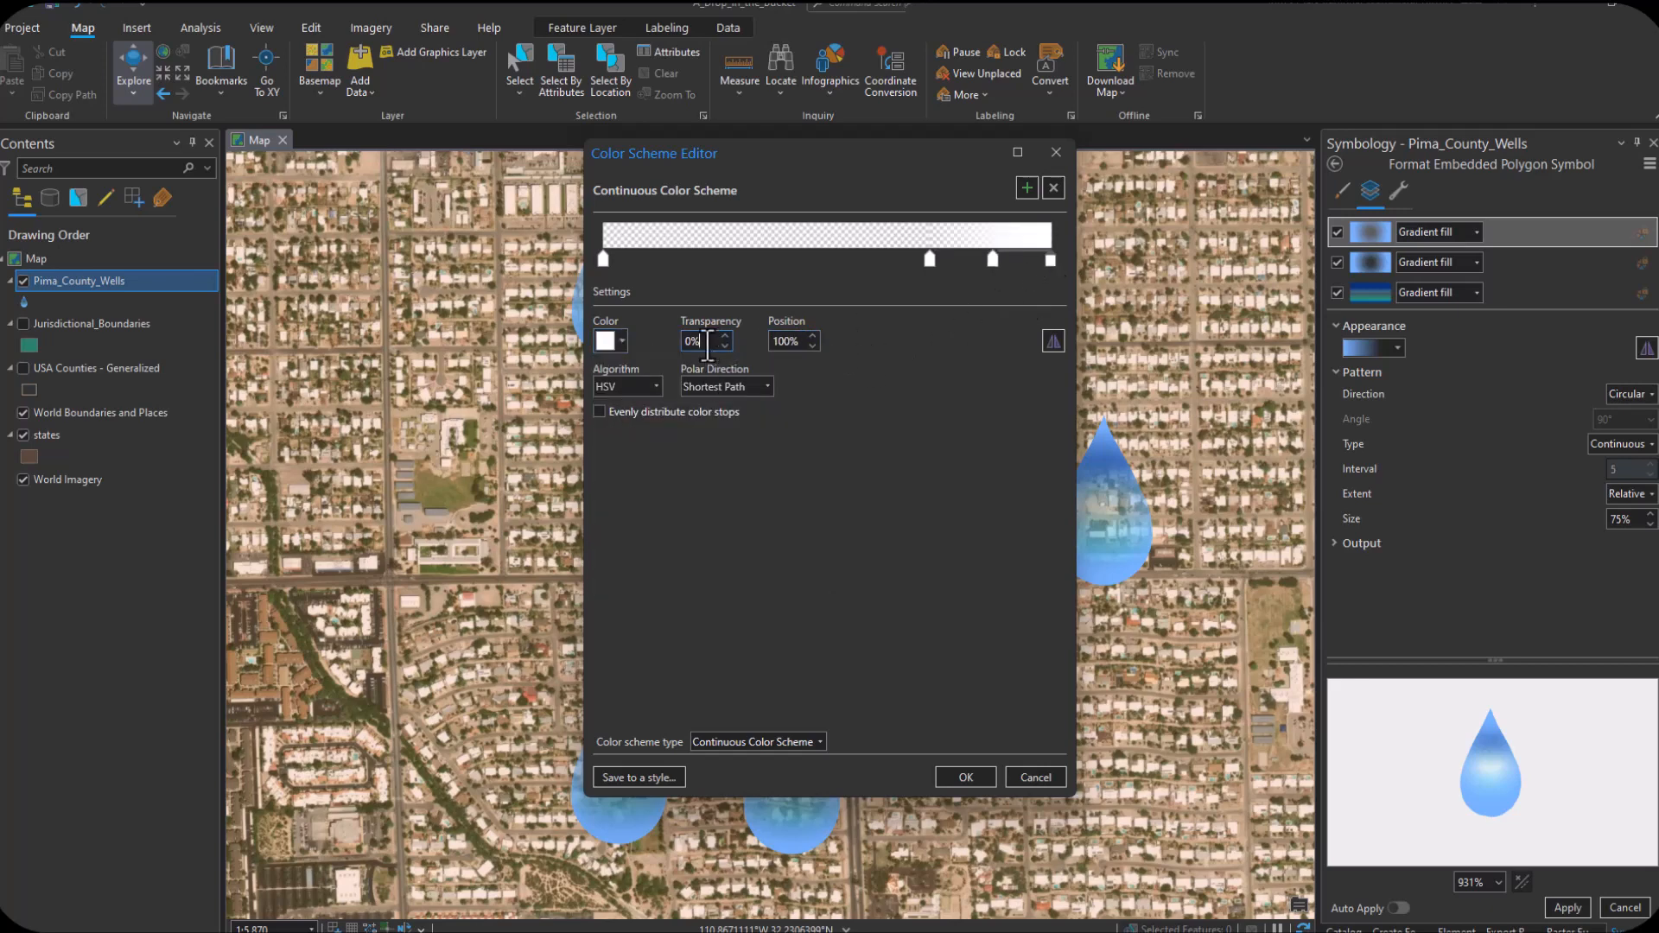
{"action": "double_click", "coordinate": [707, 342]}
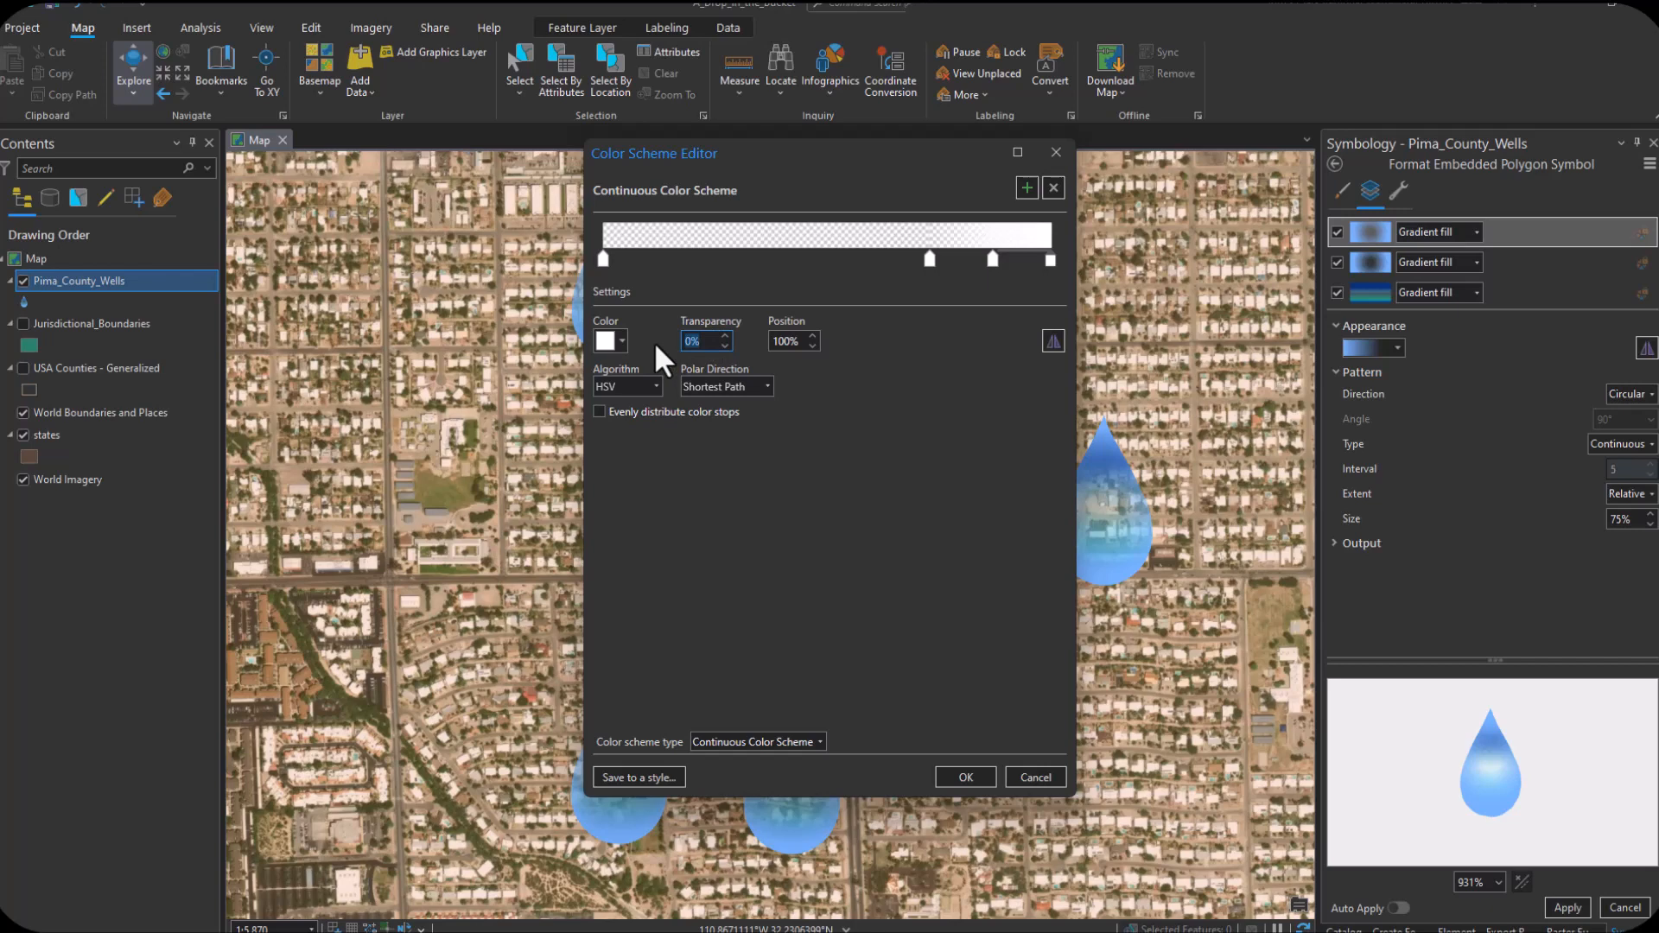
{"action": "left_click", "coordinate": [801, 338]}
{"action": "left_click", "coordinate": [960, 777]}
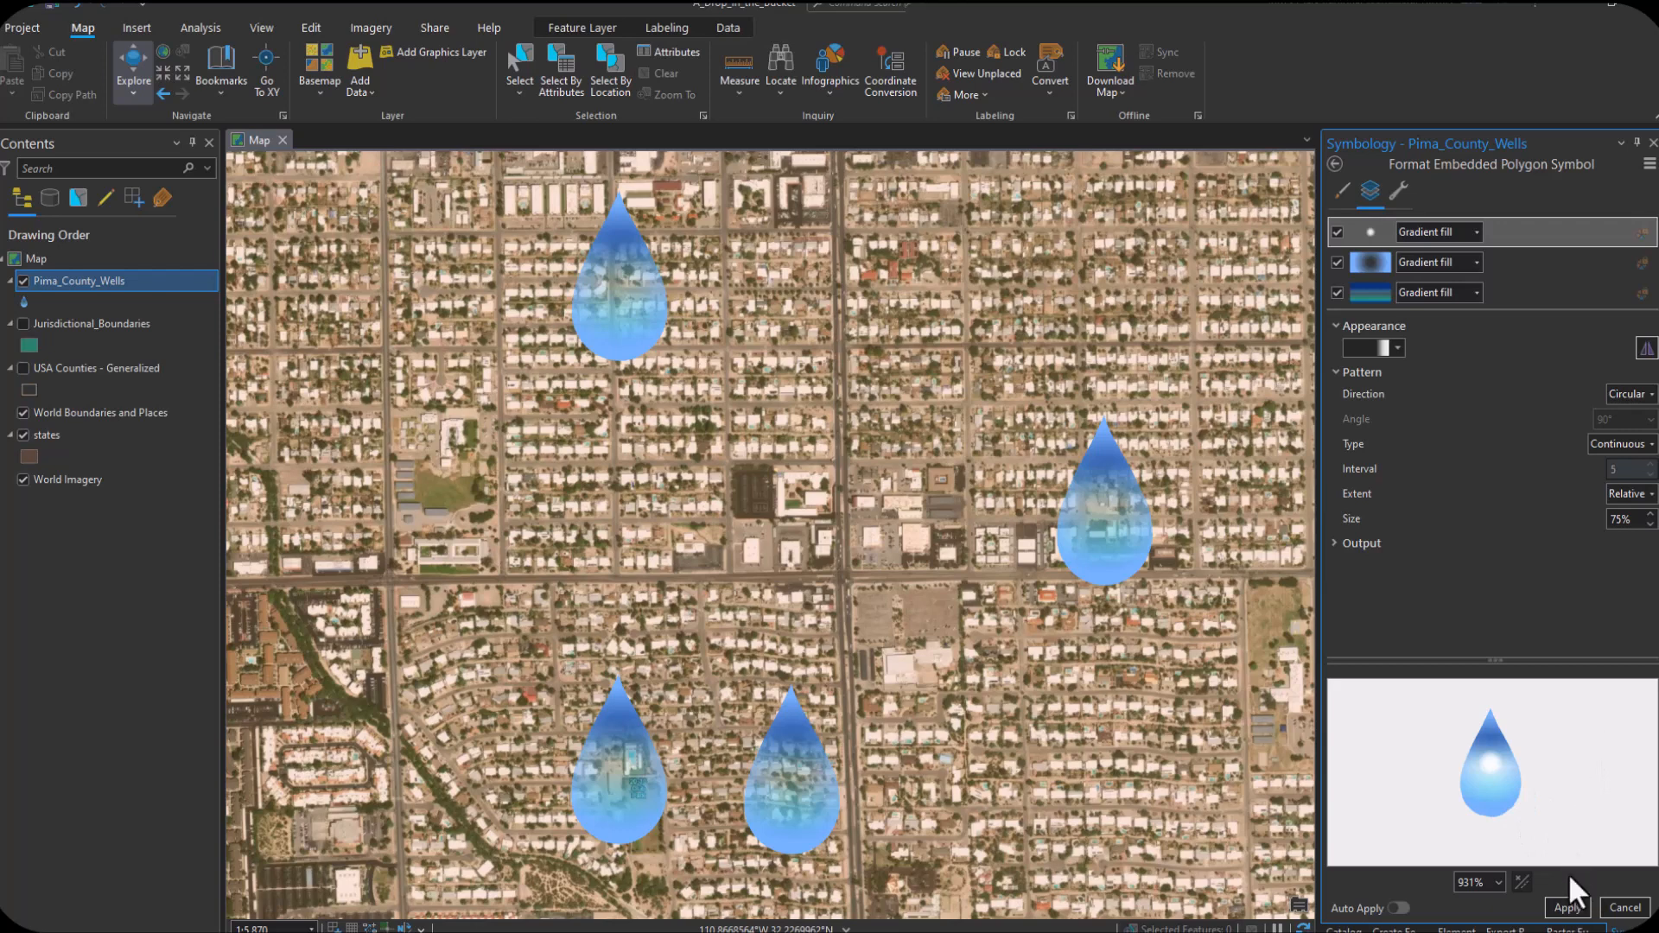
{"action": "left_click", "coordinate": [1567, 907]}
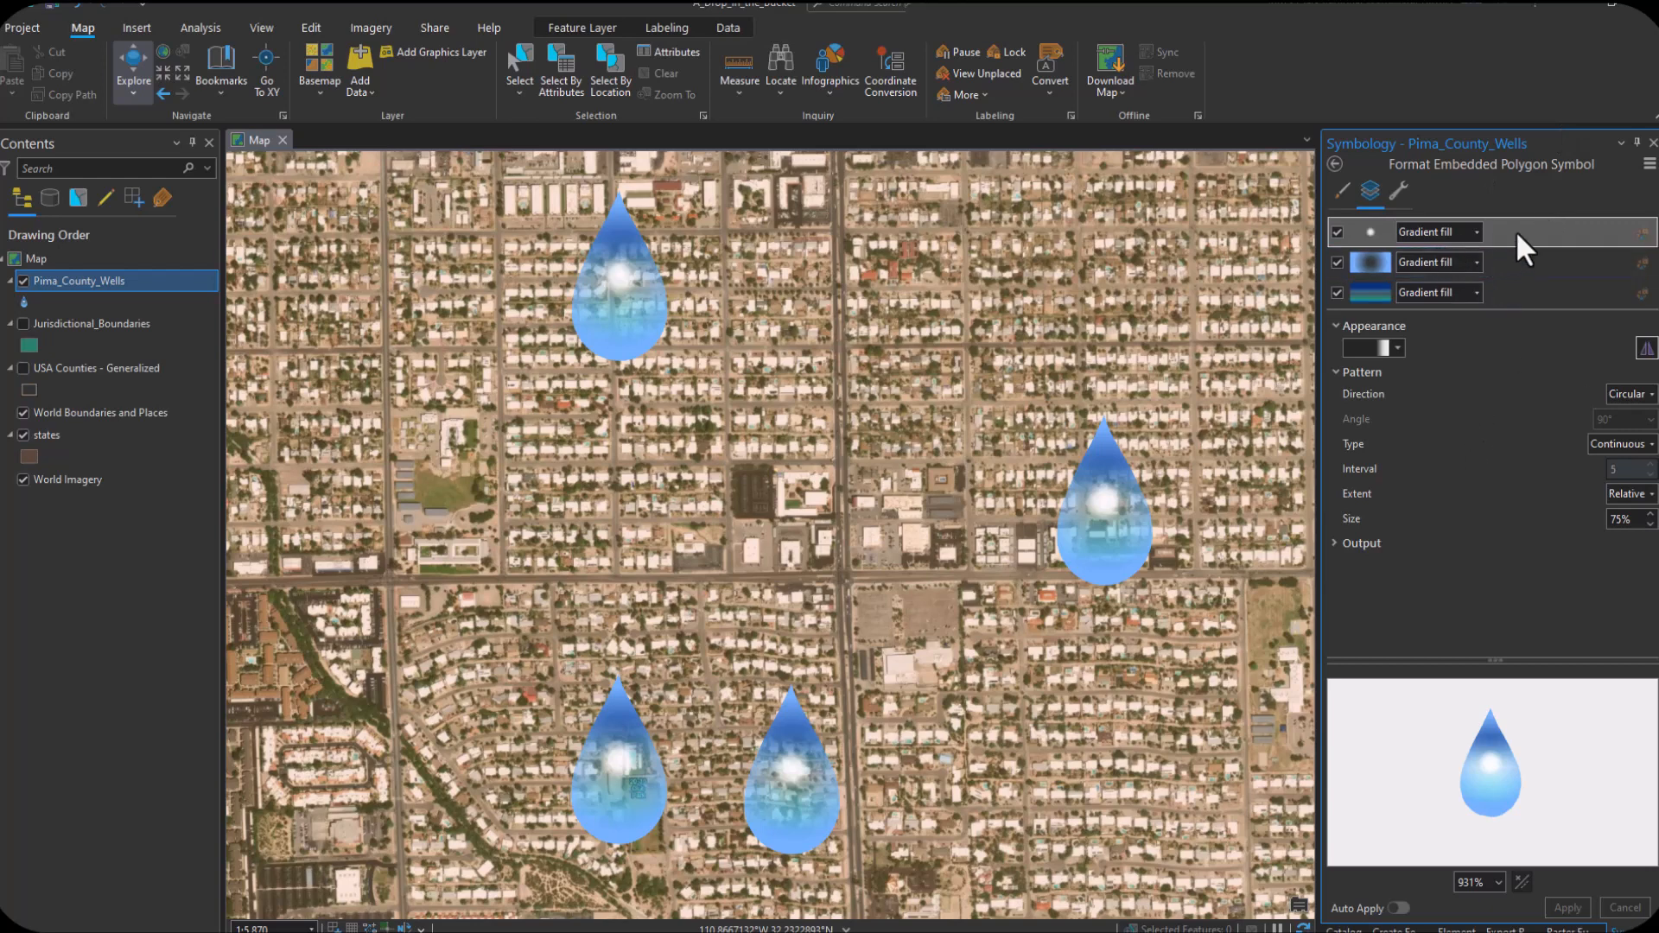
Step: Add a Move effect to the topmost white highlight gradient fill
{"action": "left_click", "coordinate": [1397, 195]}
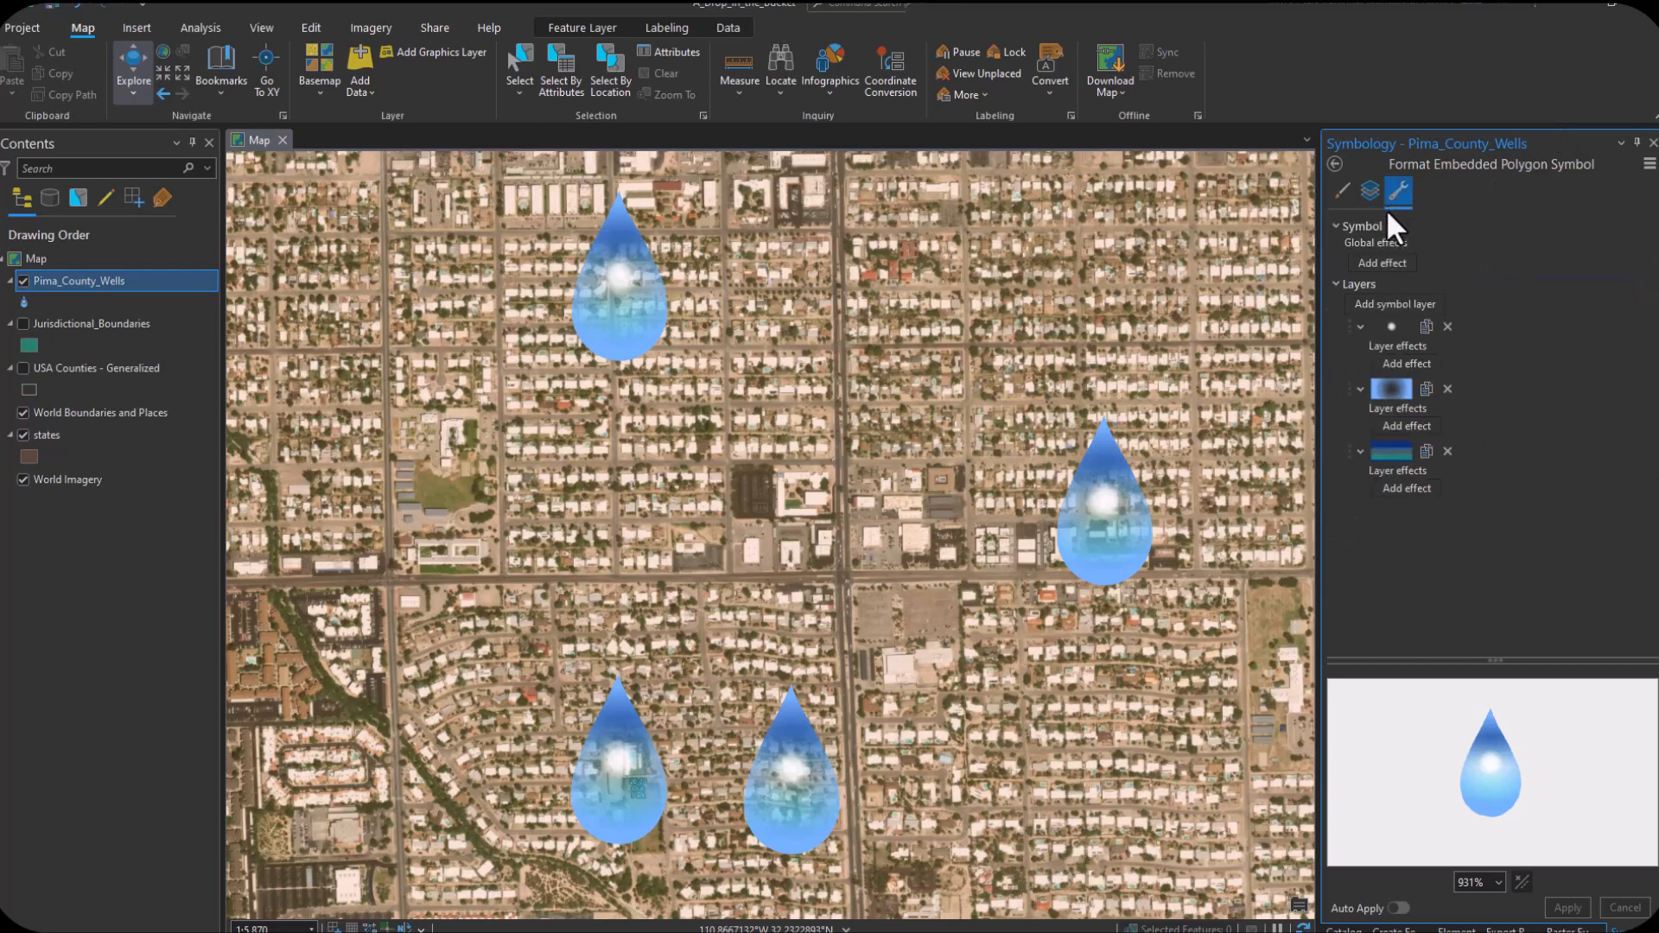
{"action": "left_click", "coordinate": [1422, 365]}
{"action": "left_click", "coordinate": [1444, 454]}
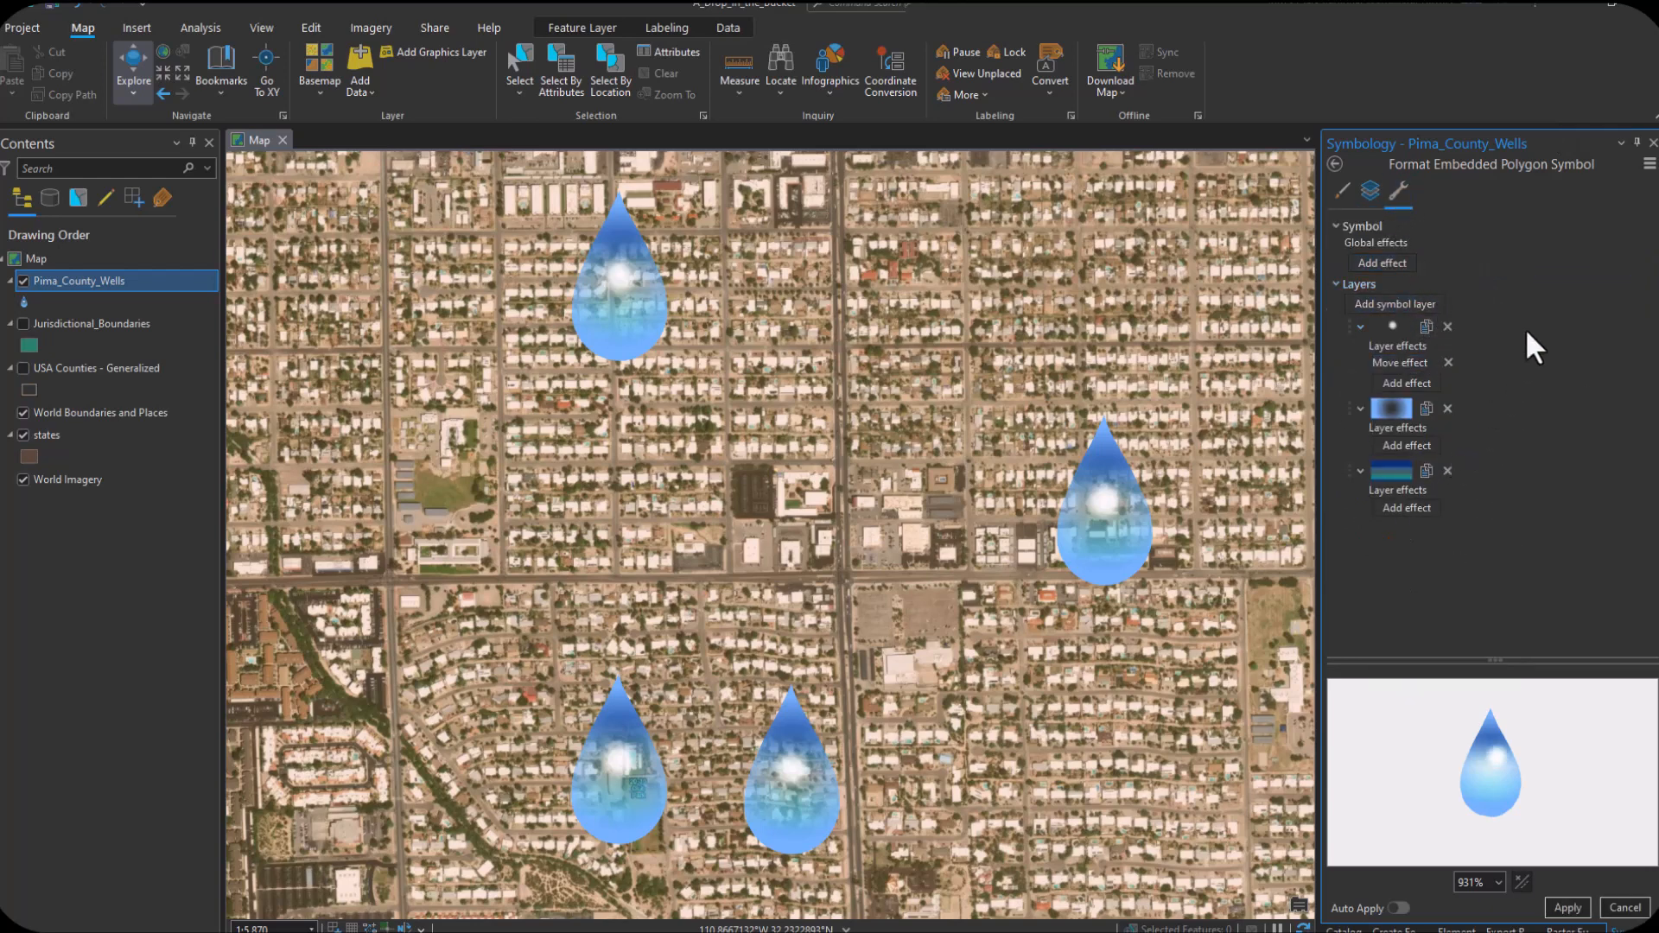
Step: Offset the white highlight by -1.125 pt in X and 1 pt in Y, and apply the change
{"action": "left_click", "coordinate": [1365, 203]}
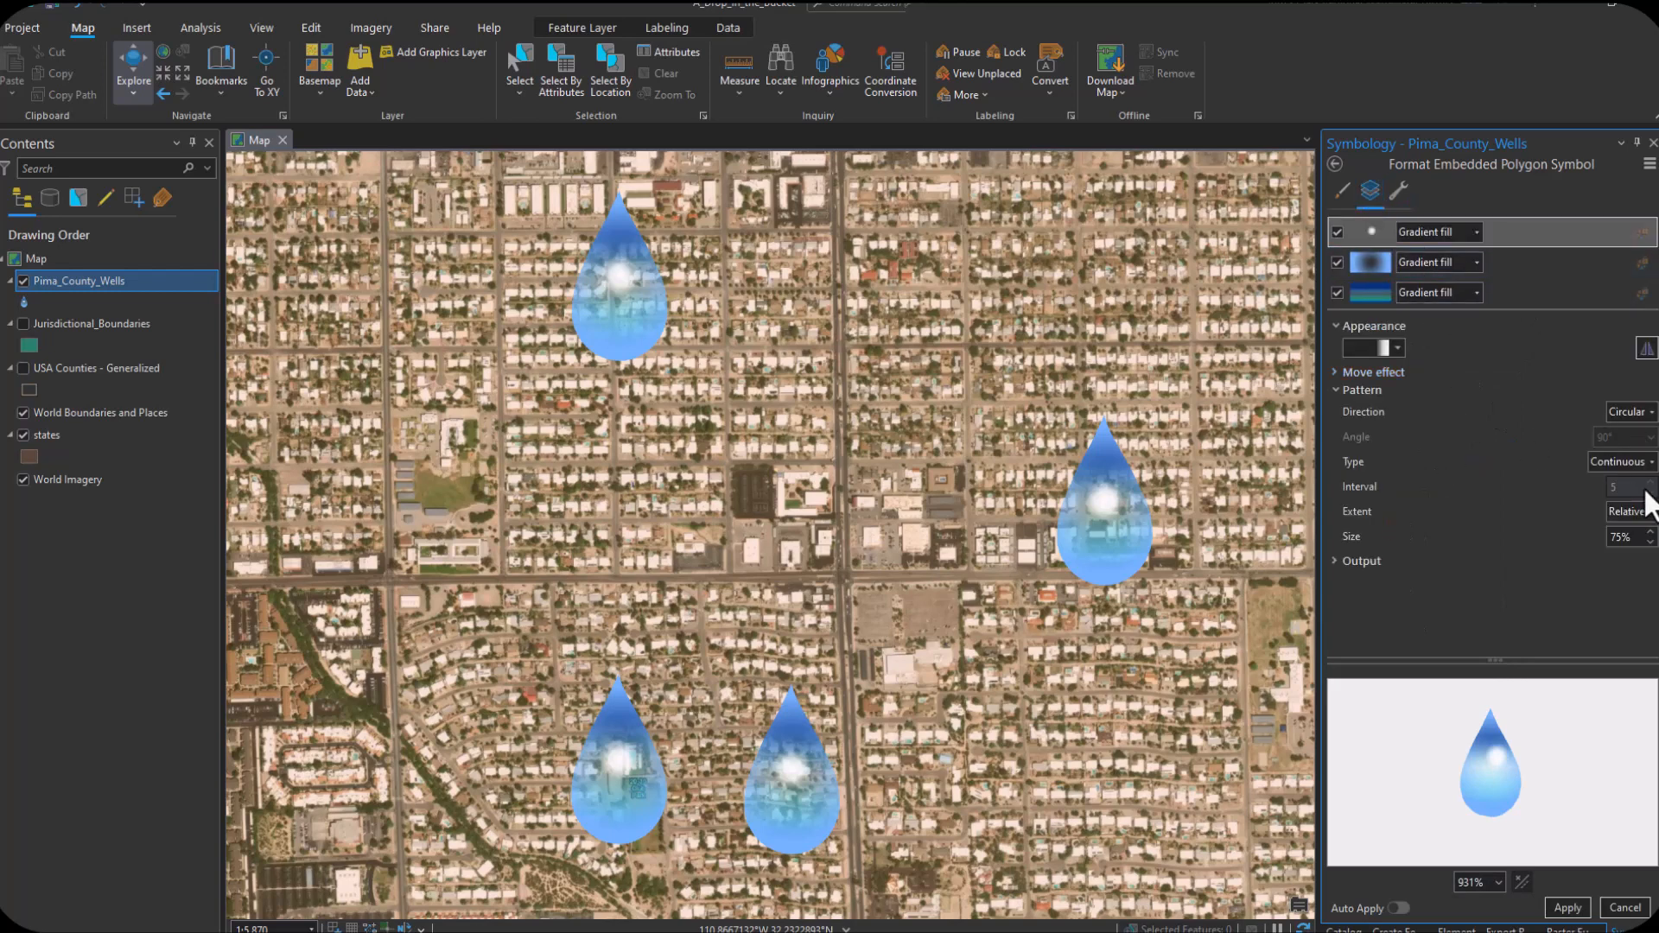
{"action": "left_click", "coordinate": [1407, 372]}
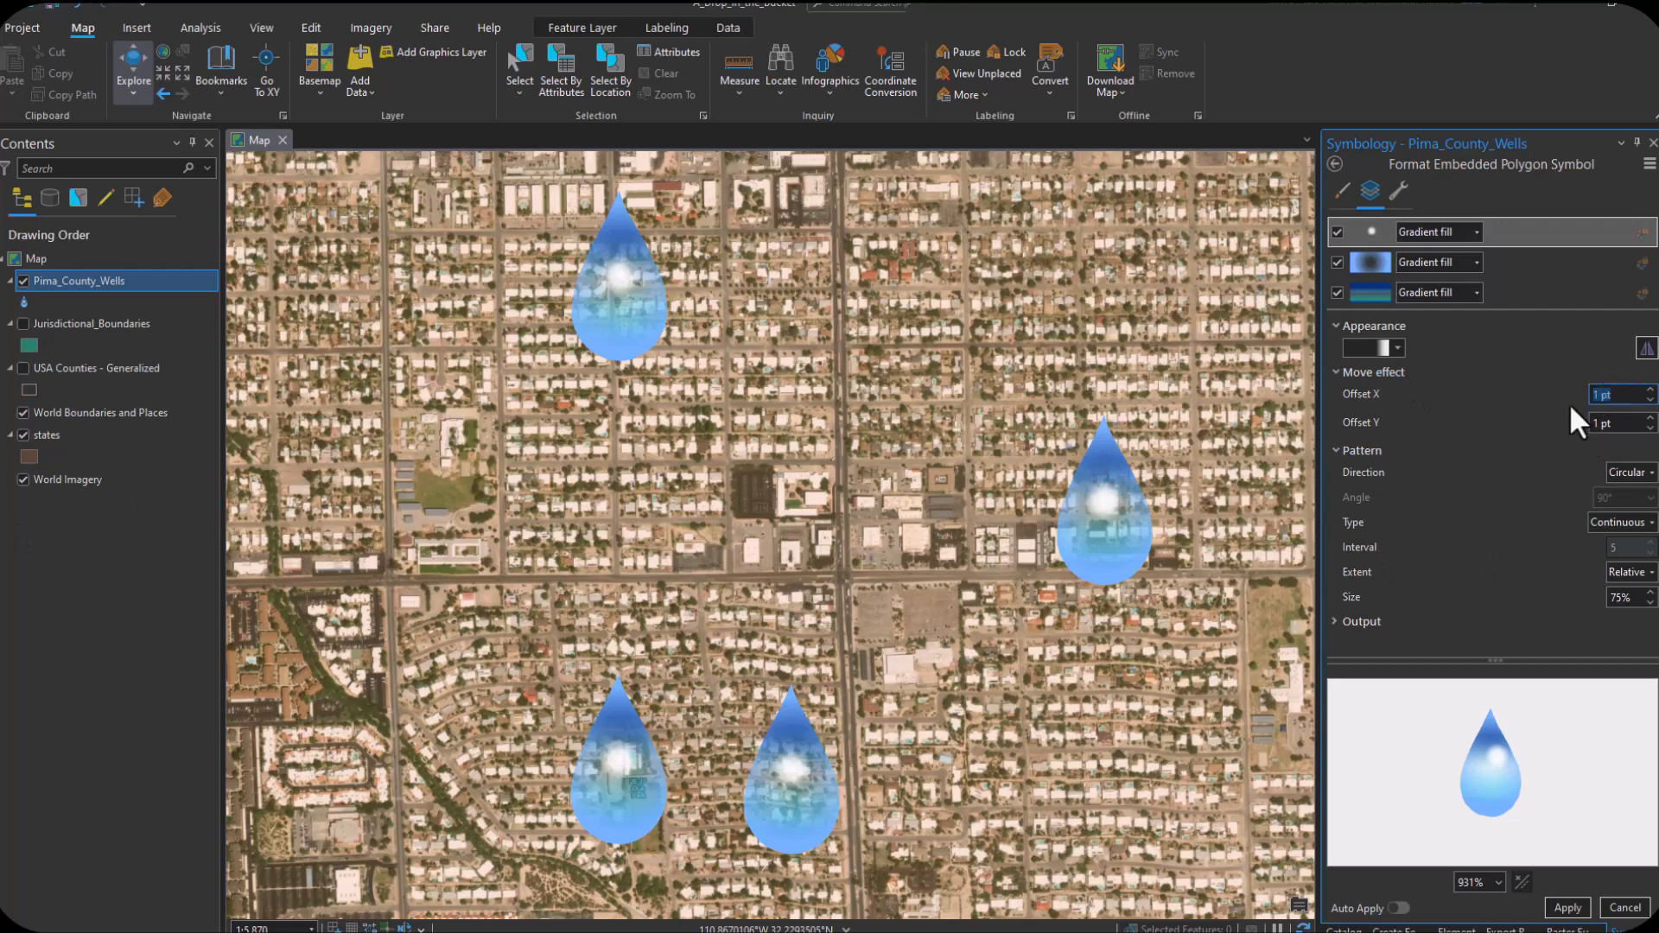
{"action": "type", "text": "-1.125"}
{"action": "key", "text": "Tab"}
{"action": "type", "text": "2"}
{"action": "key", "text": "Tab"}
{"action": "left_click", "coordinate": [1564, 907]}
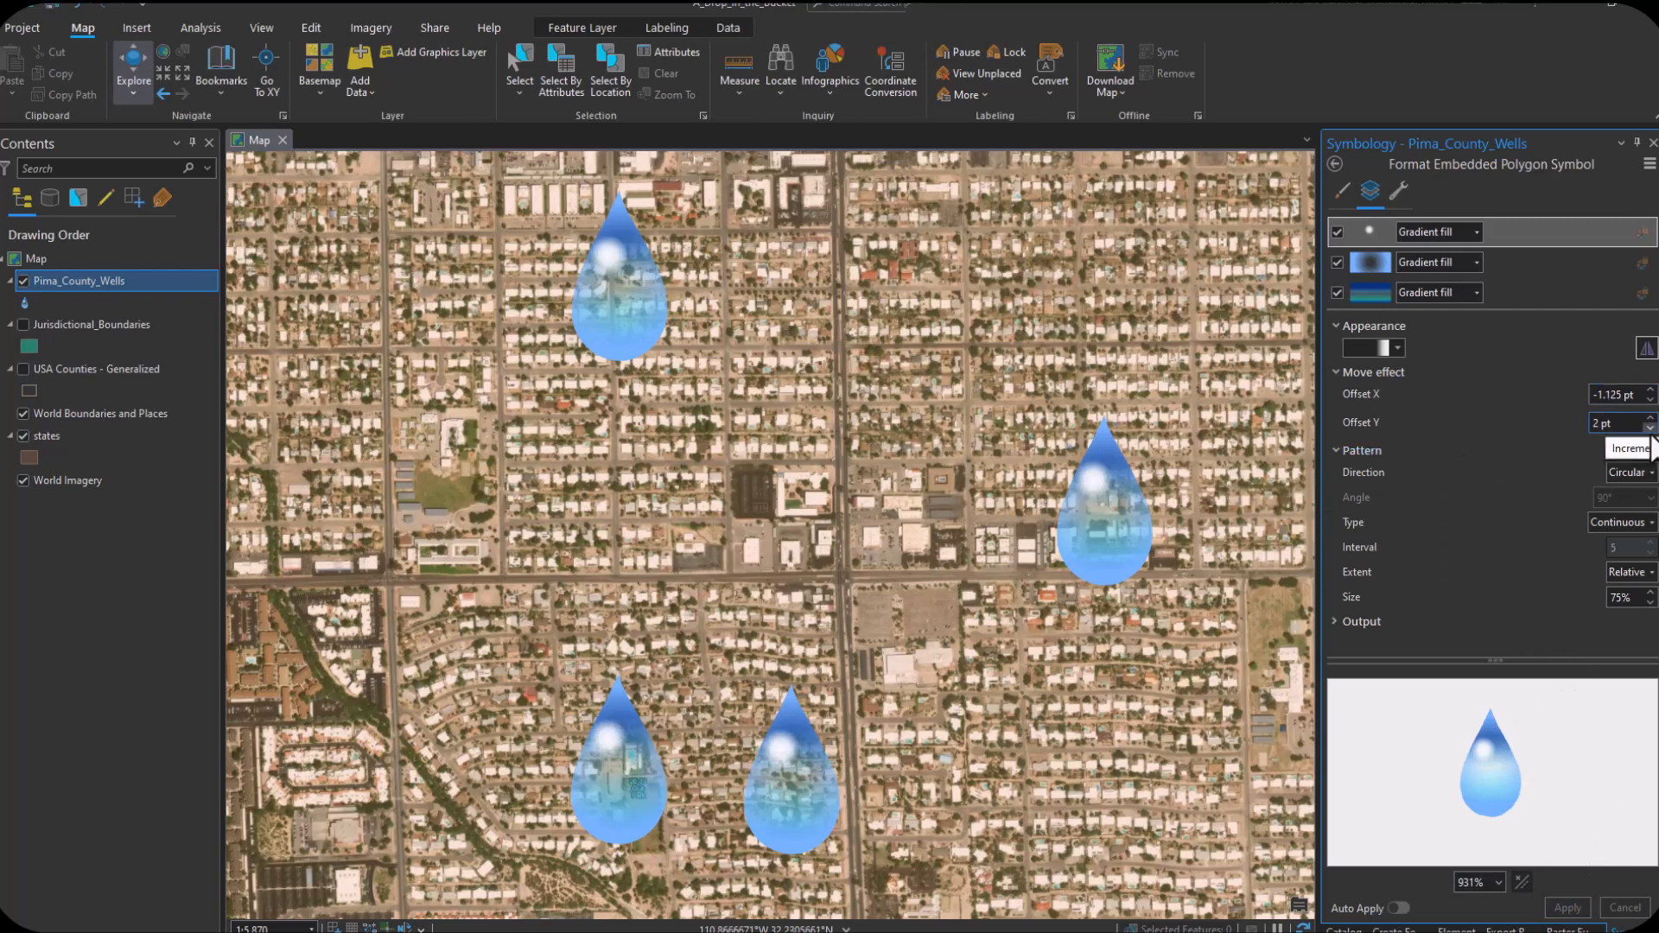
{"action": "left_click", "coordinate": [1649, 427]}
{"action": "left_click", "coordinate": [1553, 902]}
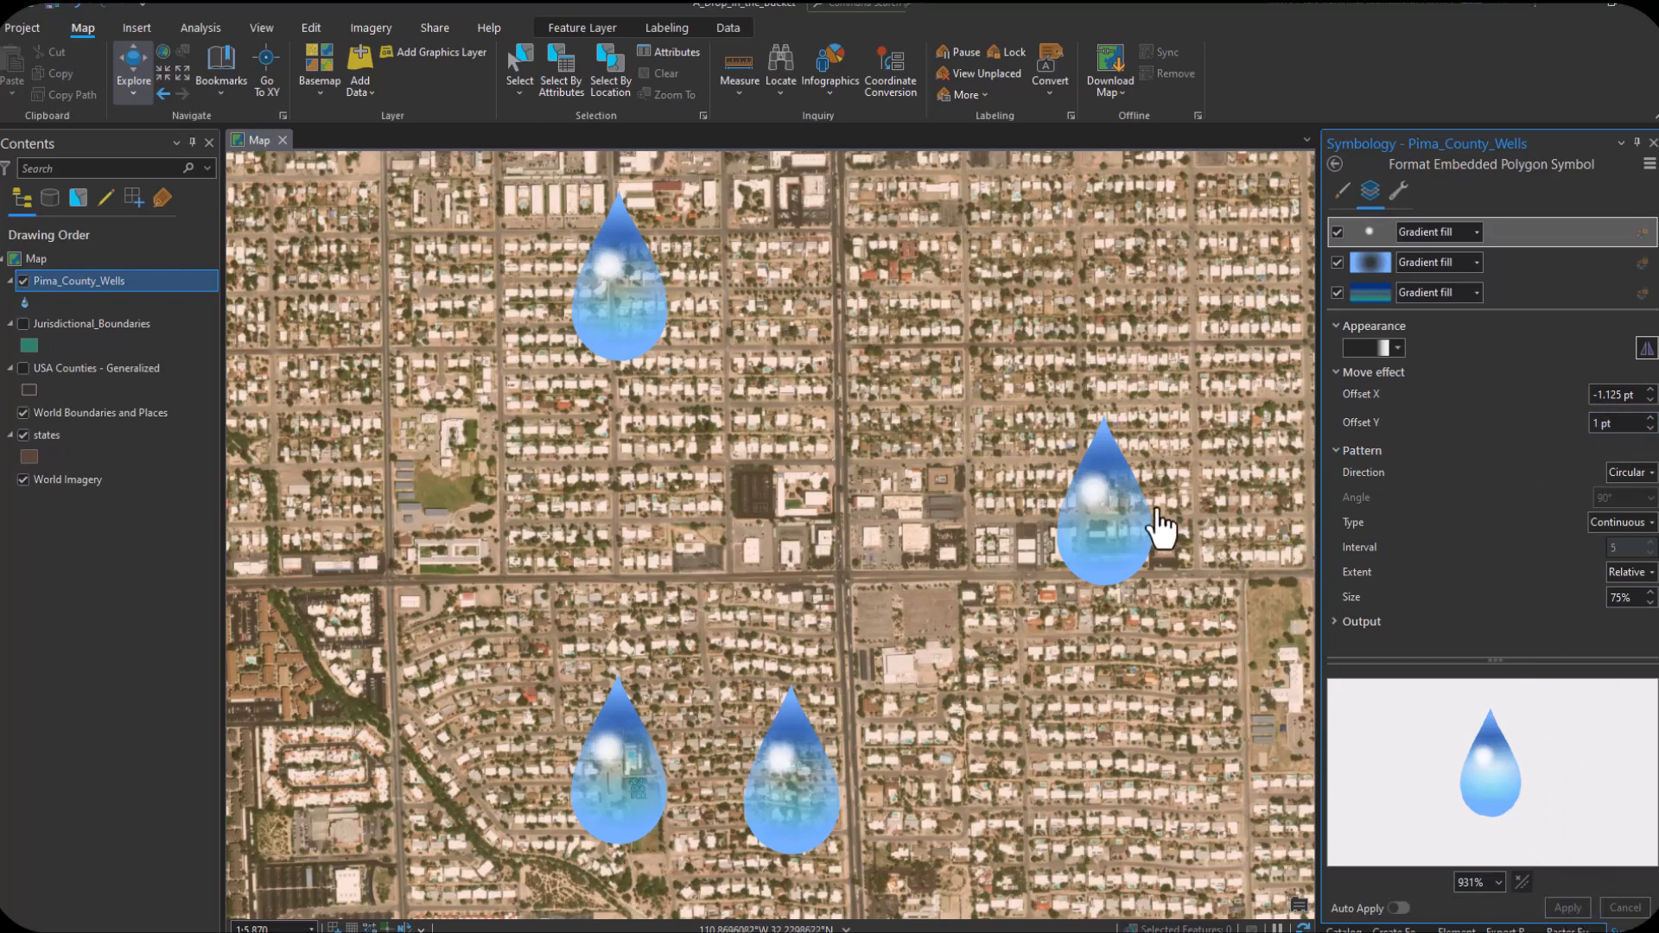
Step: Duplicate the white highlight gradient fill together with its Move effect and return to the symbol's layer settings
{"action": "left_click", "coordinate": [1397, 192]}
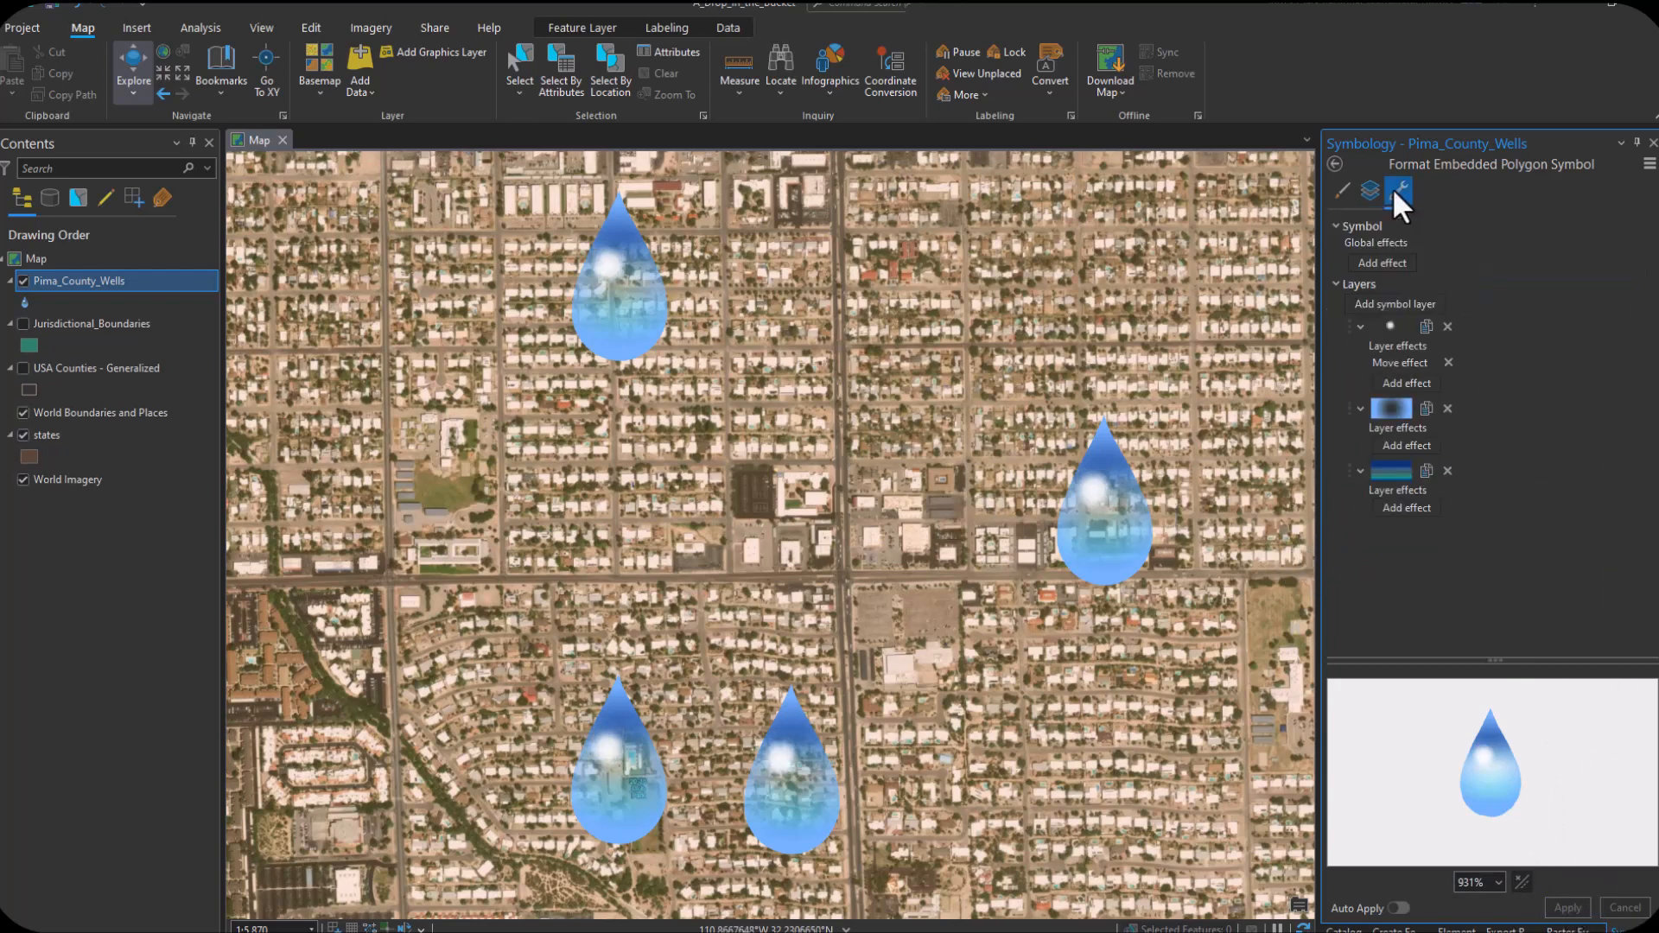
{"action": "left_click", "coordinate": [1430, 325]}
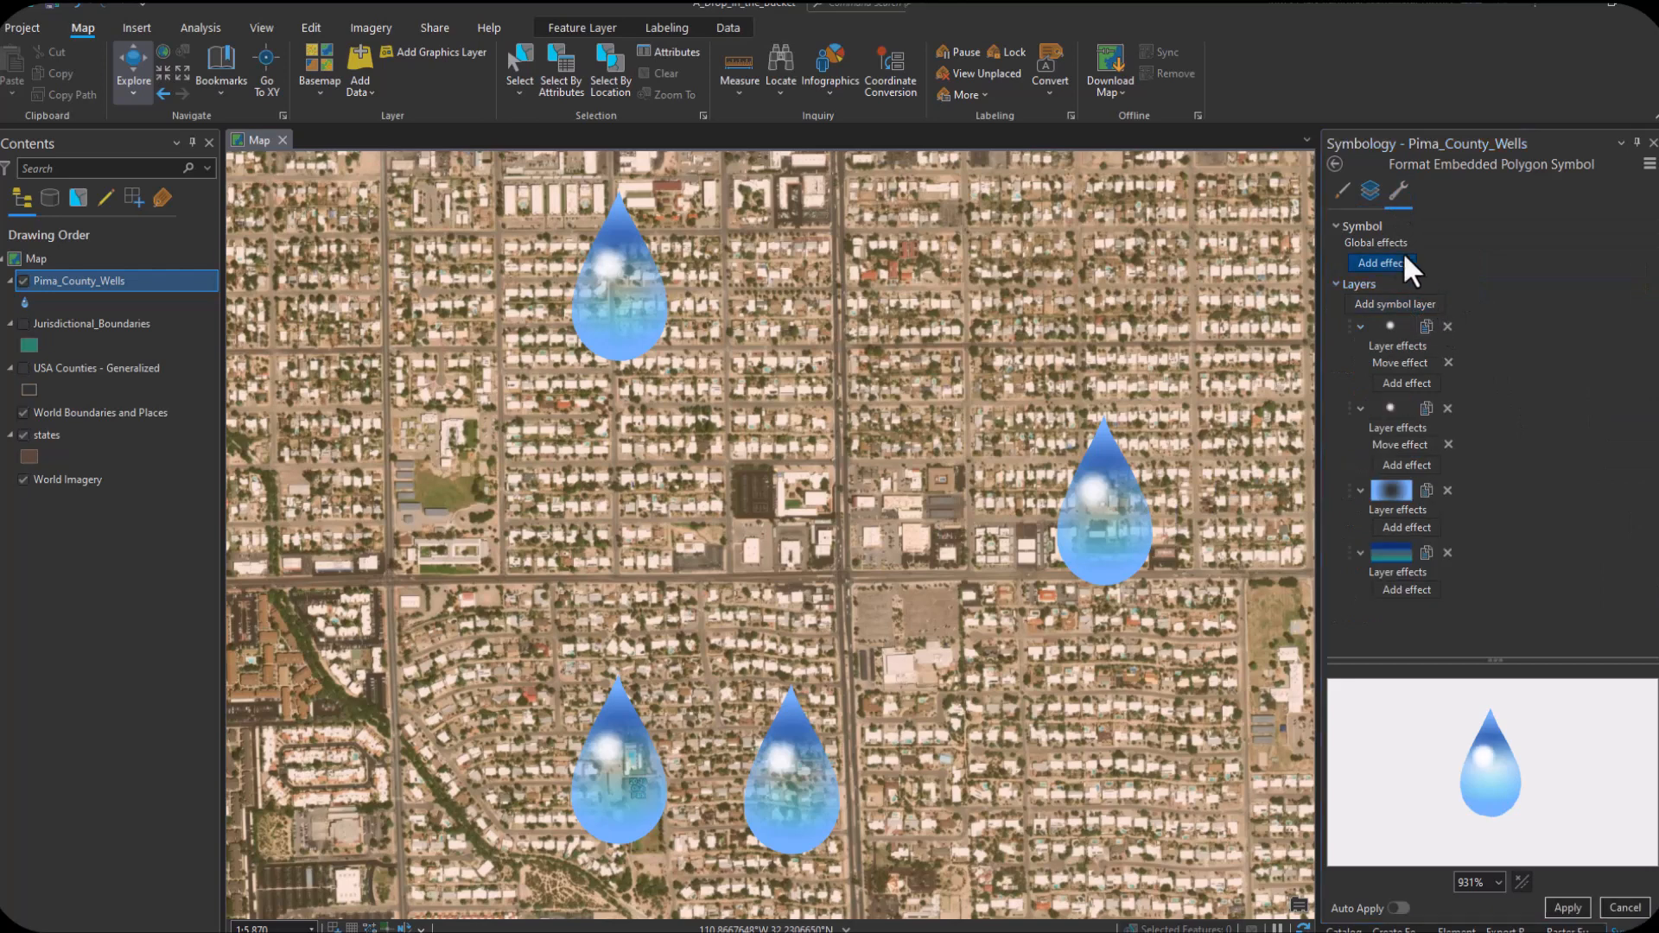
{"action": "left_click", "coordinate": [1372, 190]}
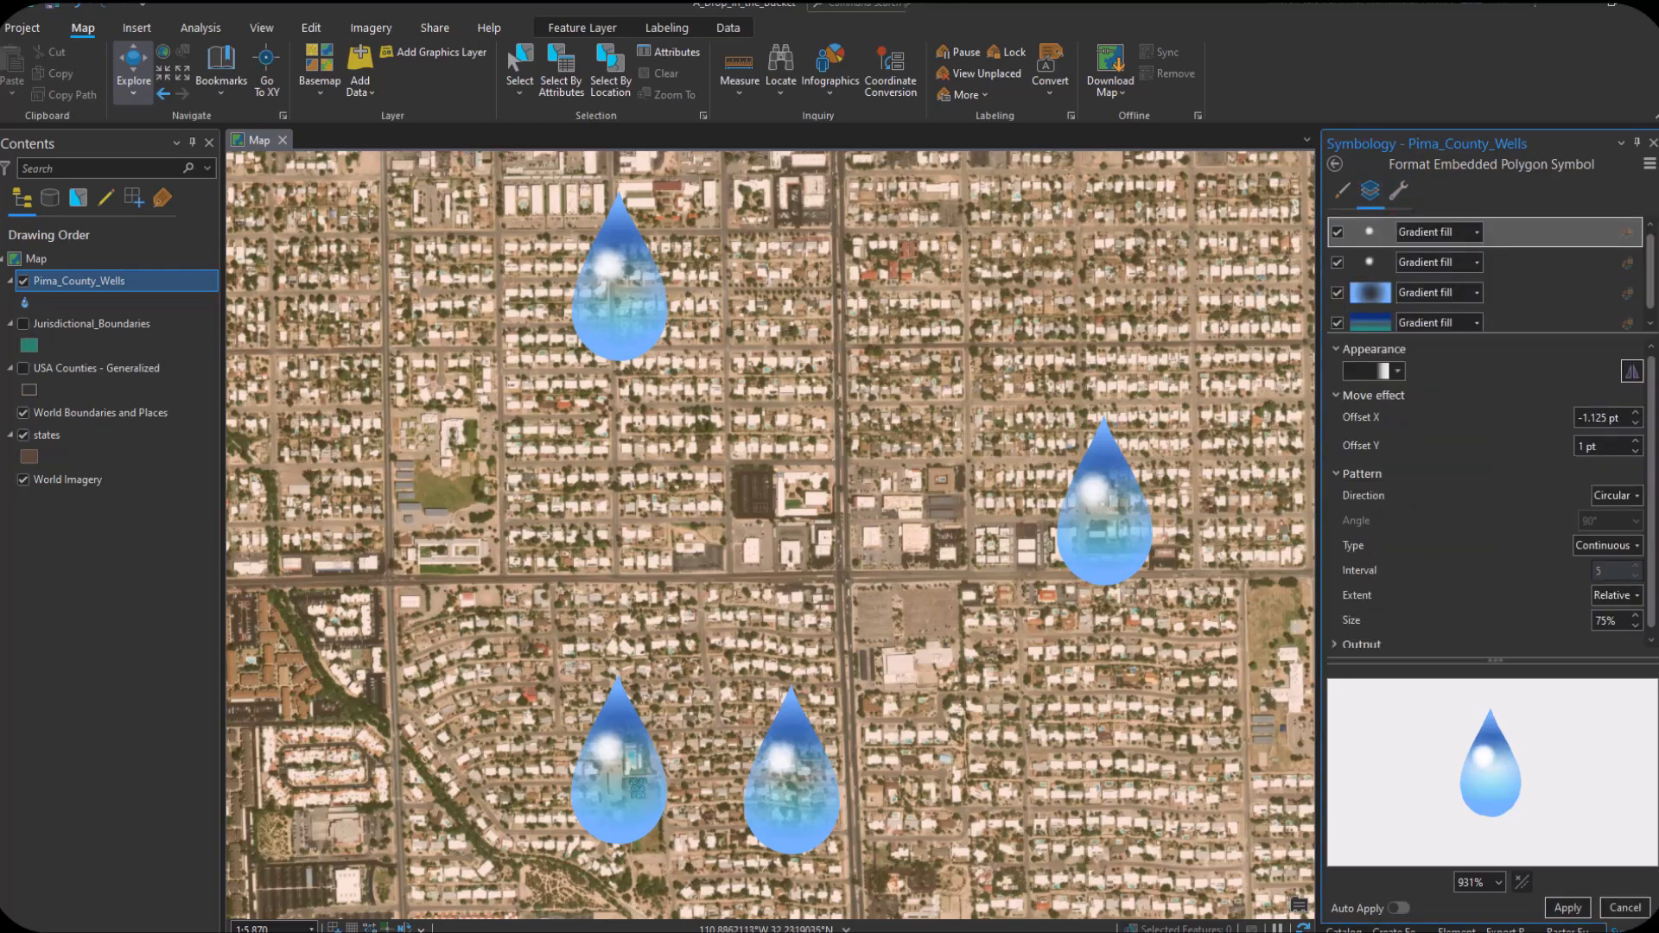
Step: In the topmost gradient fill's color scheme, move the 73% stop to 83% and delete the 87% stop
{"action": "left_click", "coordinate": [1361, 370]}
{"action": "left_click", "coordinate": [1403, 519]}
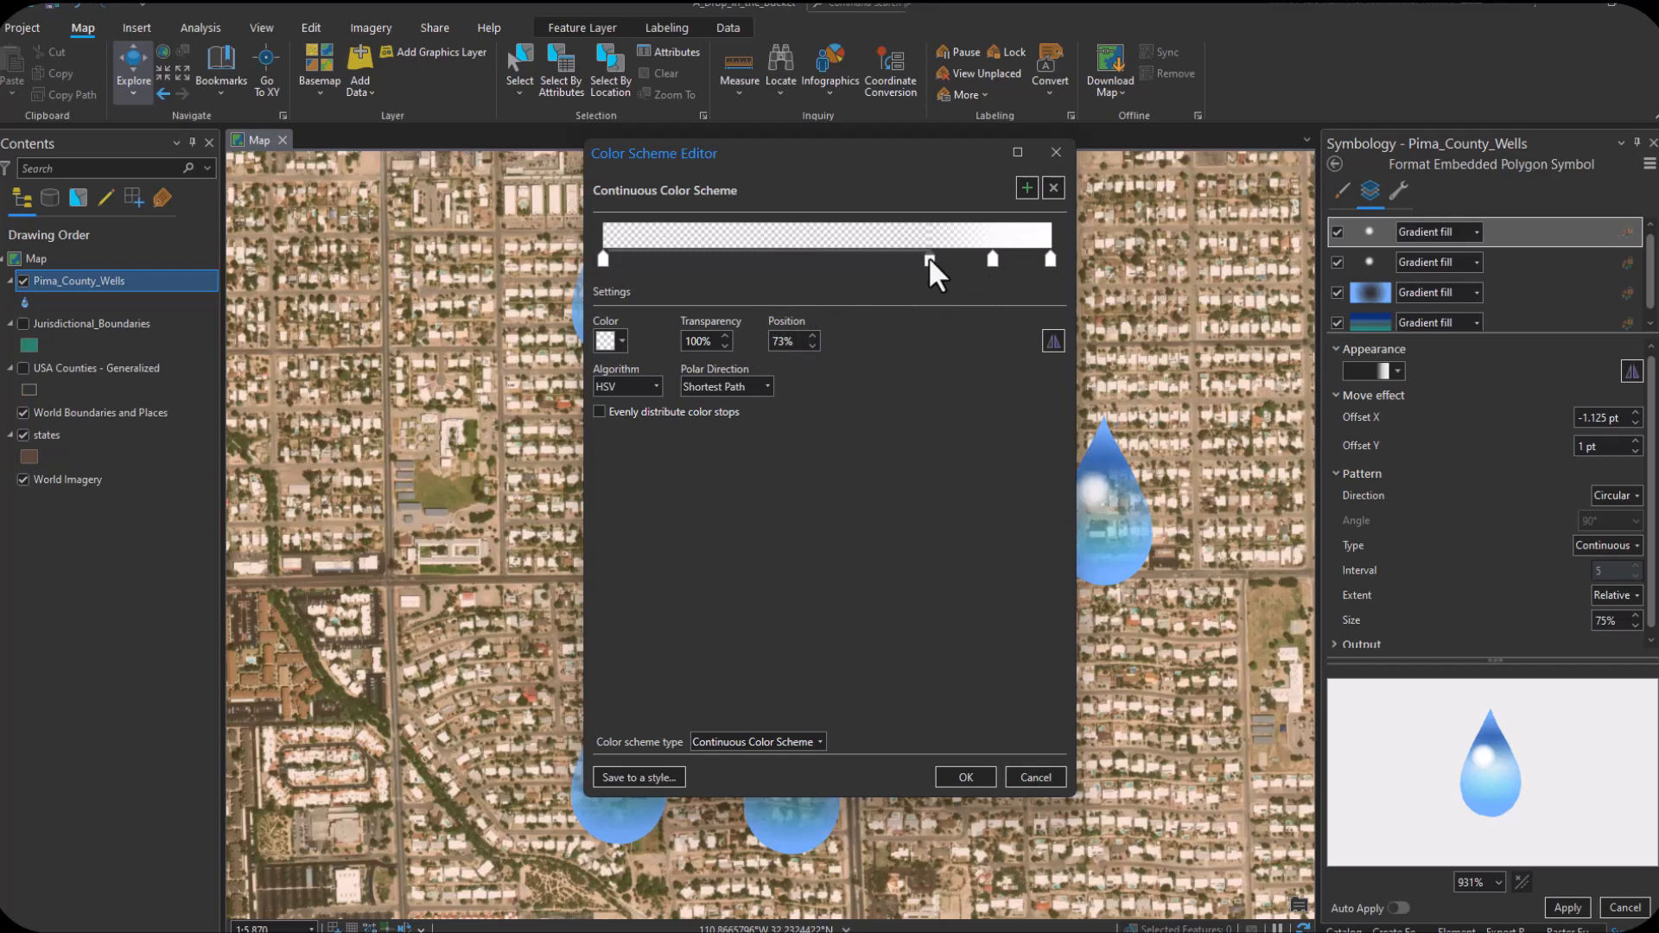
{"action": "left_click_drag", "start_coordinate": [920, 257], "coordinate": [967, 256]}
{"action": "left_click", "coordinate": [992, 258]}
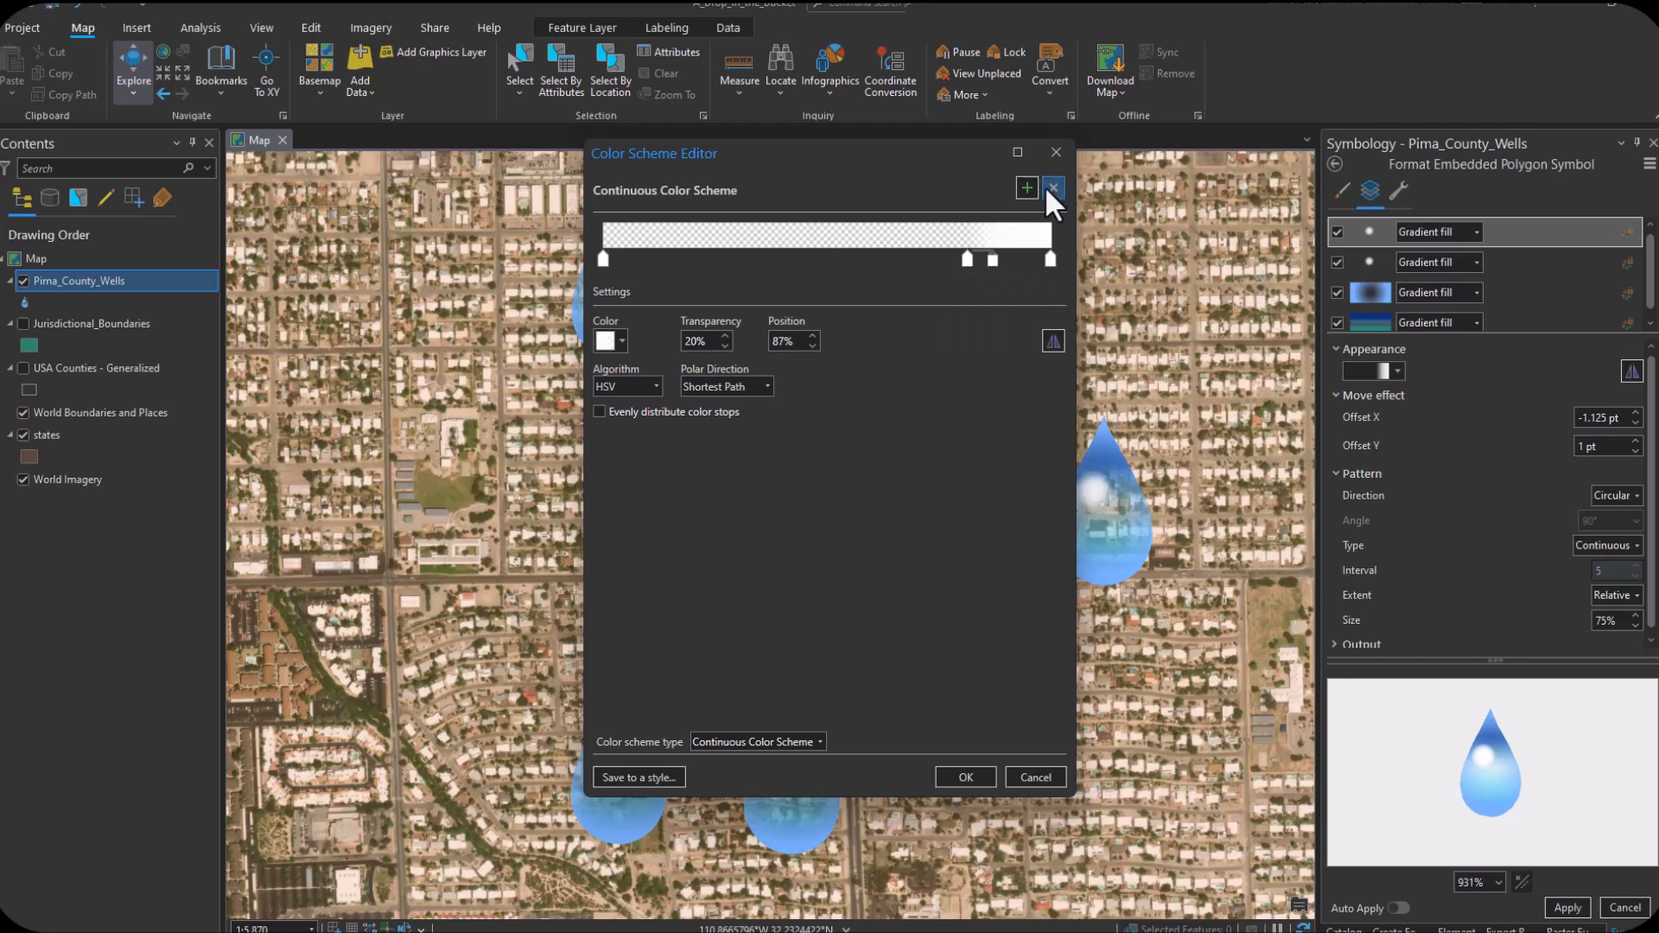
{"action": "left_click", "coordinate": [1053, 187]}
{"action": "left_click", "coordinate": [968, 257]}
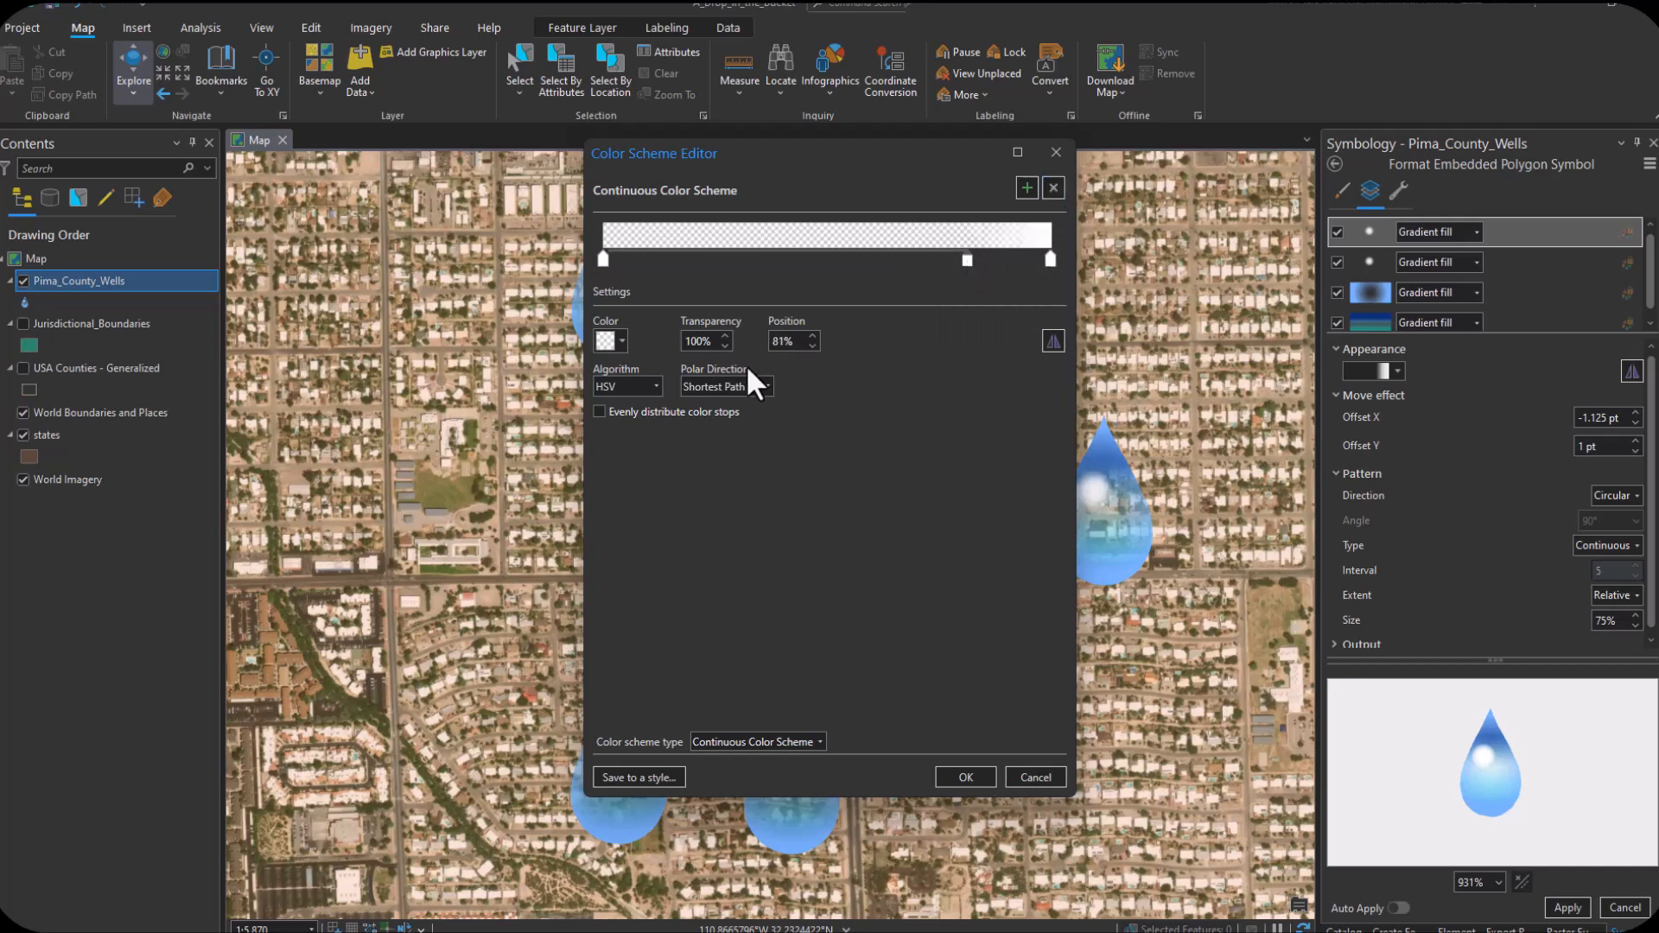
{"action": "double_click", "coordinate": [812, 336]}
Step: Set the 83% stop's color to RGB 190, 255, 232, keeping 100% transparency
{"action": "left_click", "coordinate": [615, 341]}
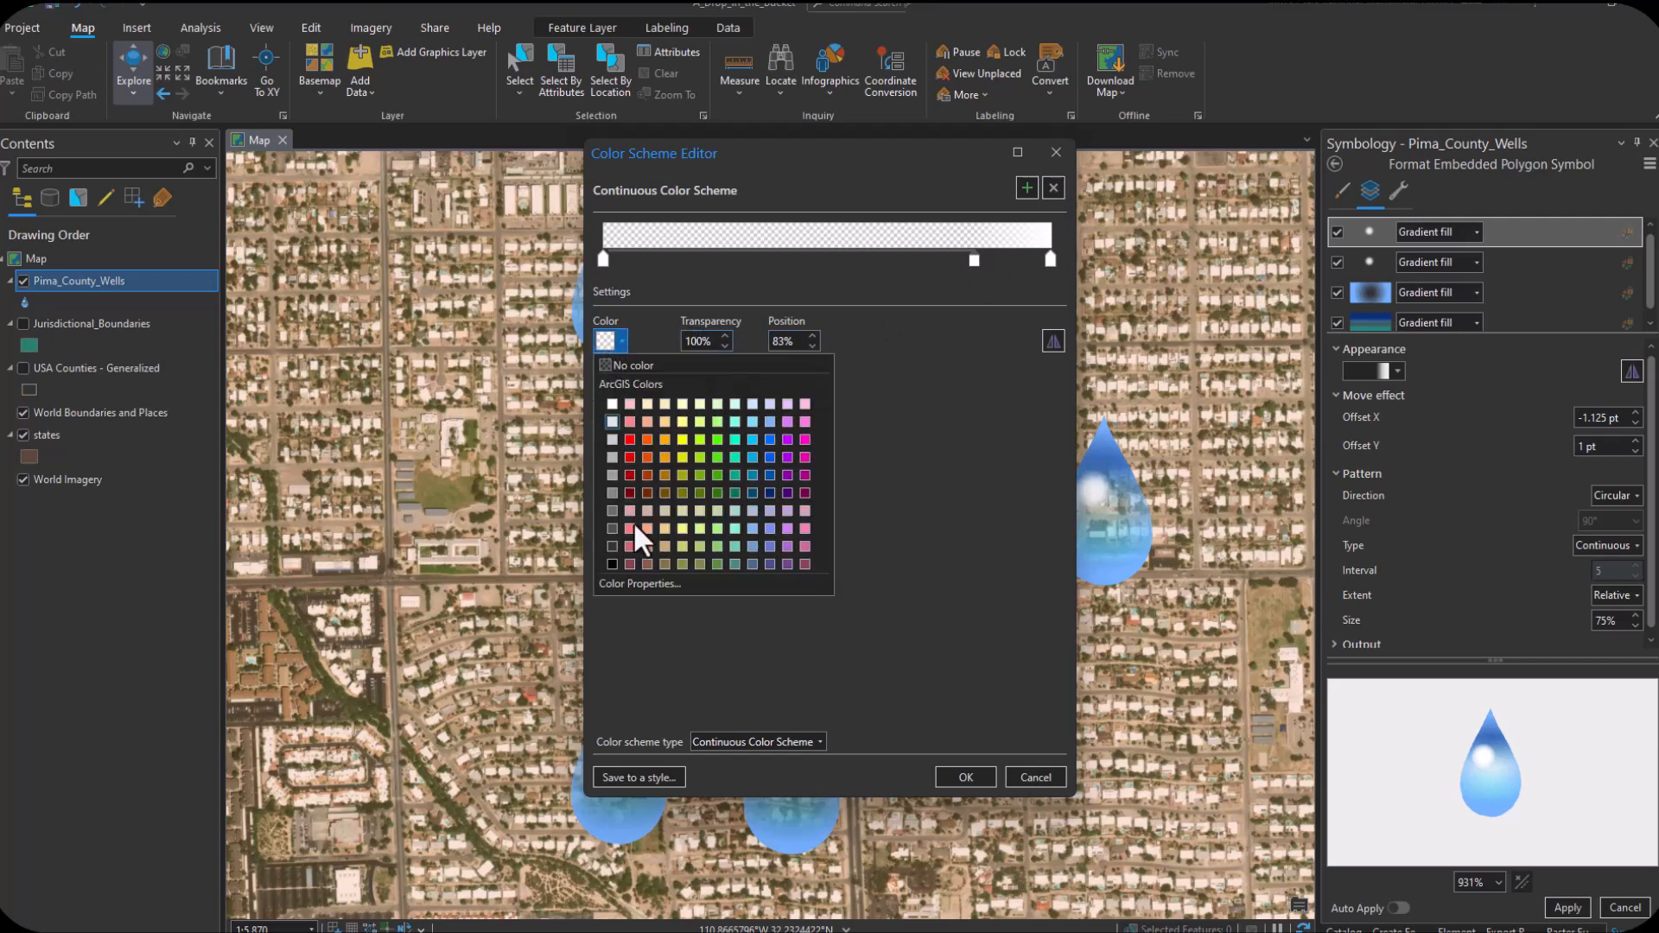
{"action": "left_click", "coordinate": [654, 578]}
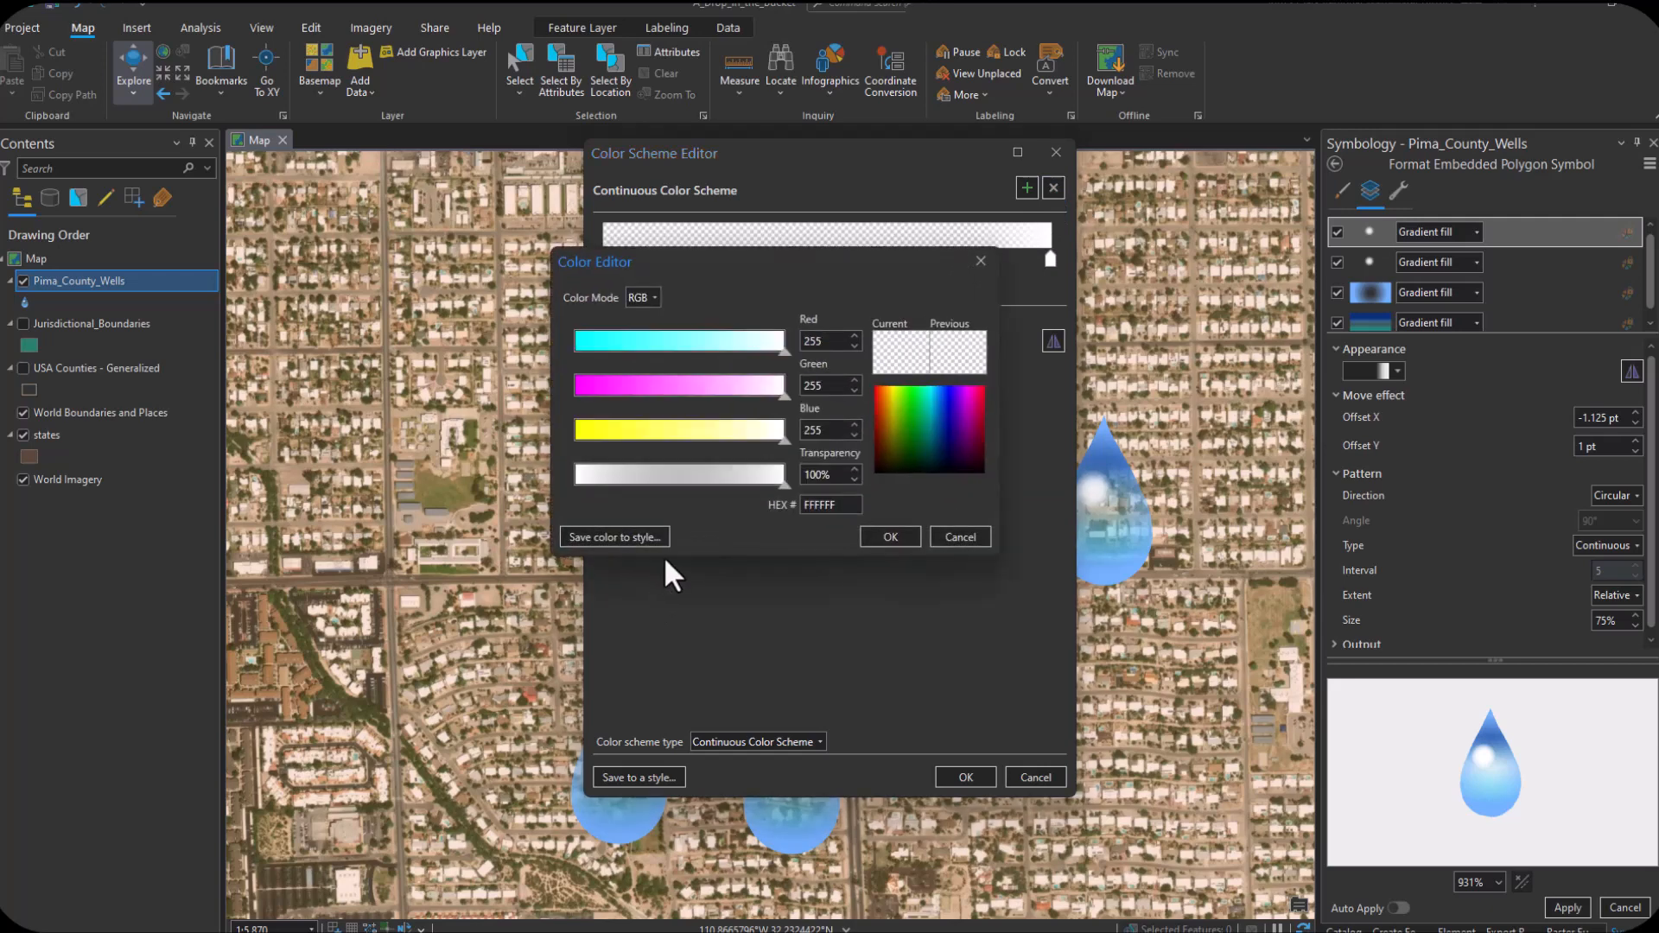
{"action": "double_click", "coordinate": [823, 340]}
{"action": "type", "text": "190"}
{"action": "double_click", "coordinate": [821, 429]}
{"action": "type", "text": "232"}
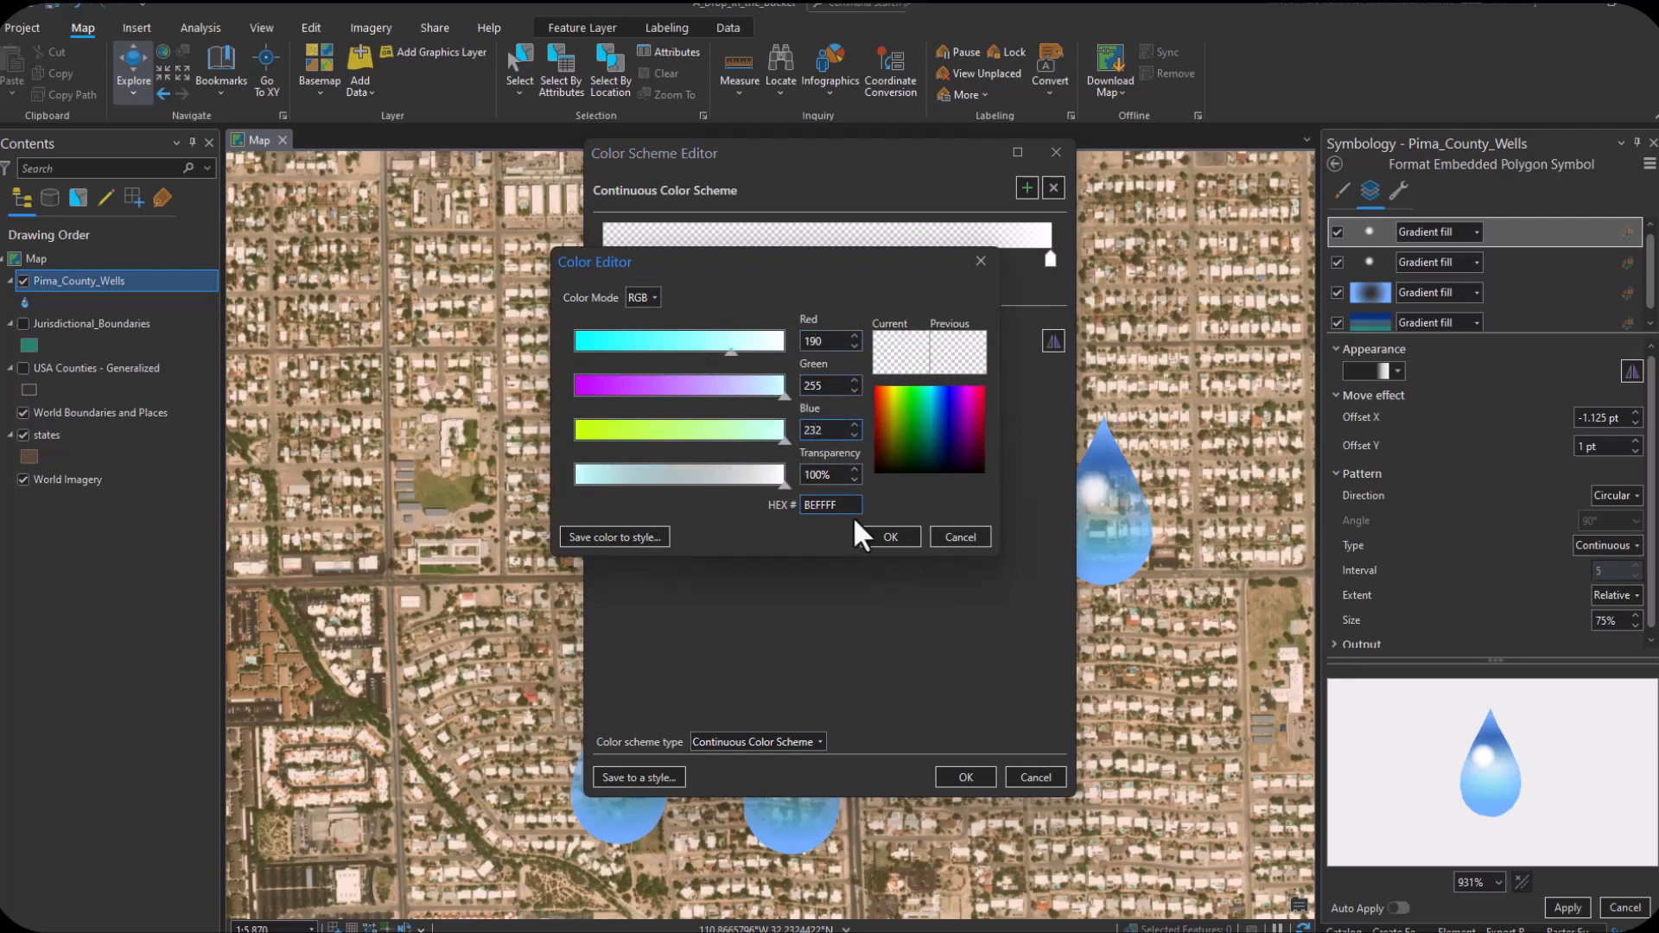
{"action": "key", "text": "Tab"}
{"action": "left_click", "coordinate": [890, 537]}
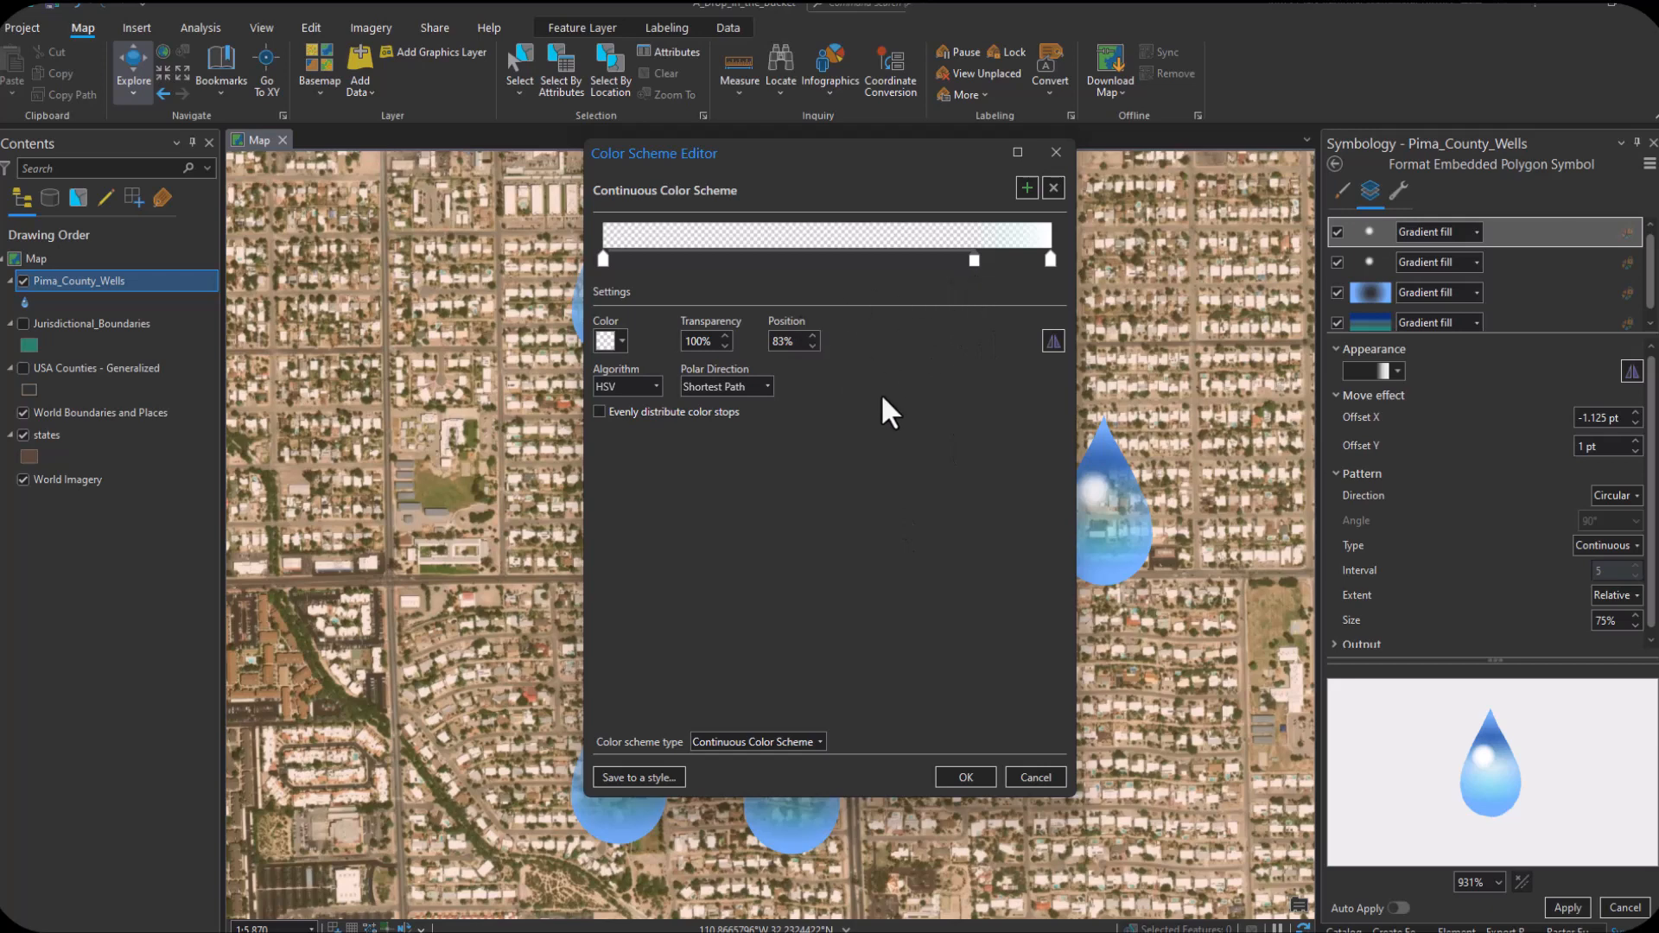
Step: Add a white stop at 95%, set it and the 100% stop to 0% transparency, and accept the color scheme
{"action": "left_click_drag", "start_coordinate": [1047, 256], "coordinate": [1025, 258]}
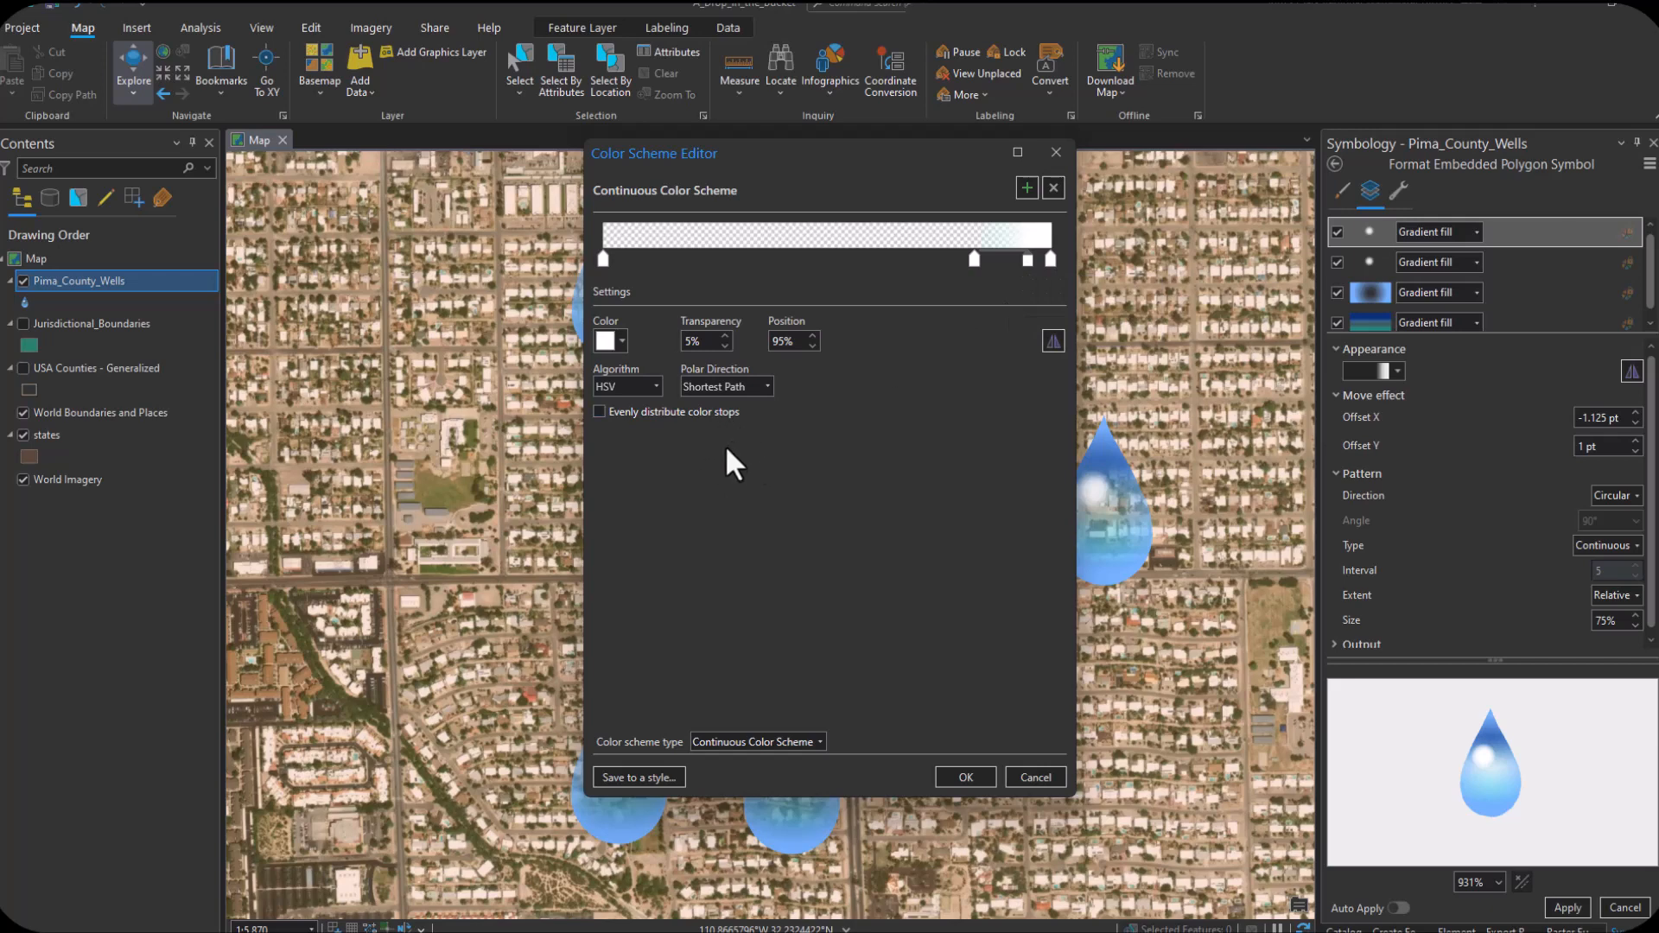
{"action": "left_click", "coordinate": [697, 341]}
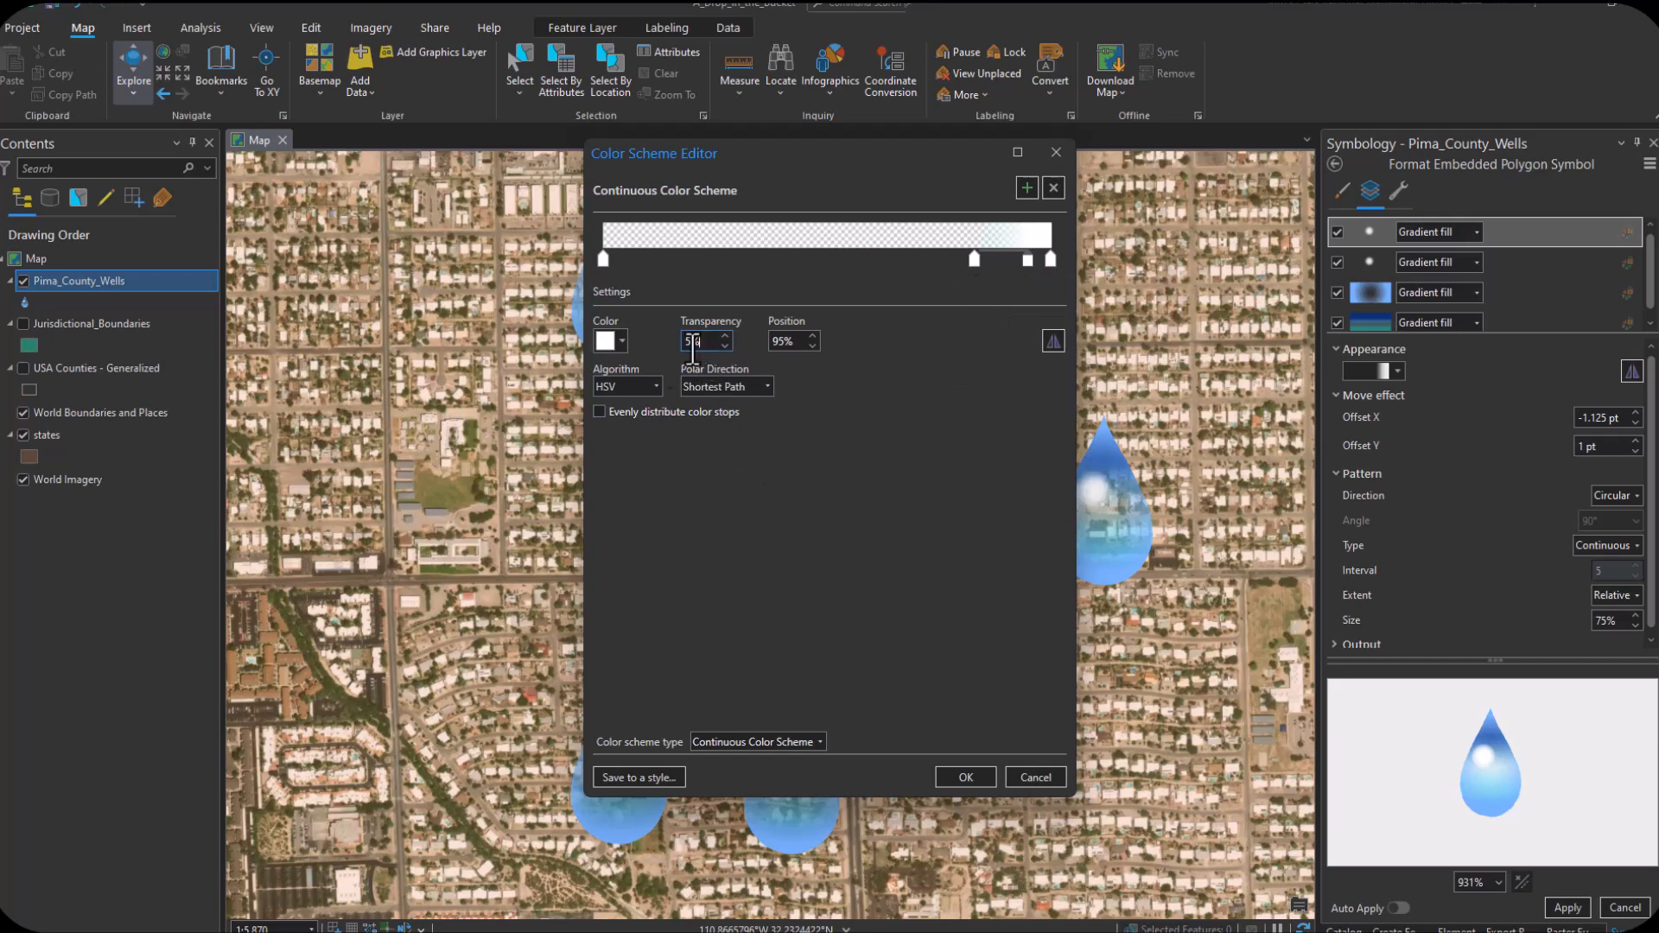
{"action": "left_click", "coordinate": [794, 342]}
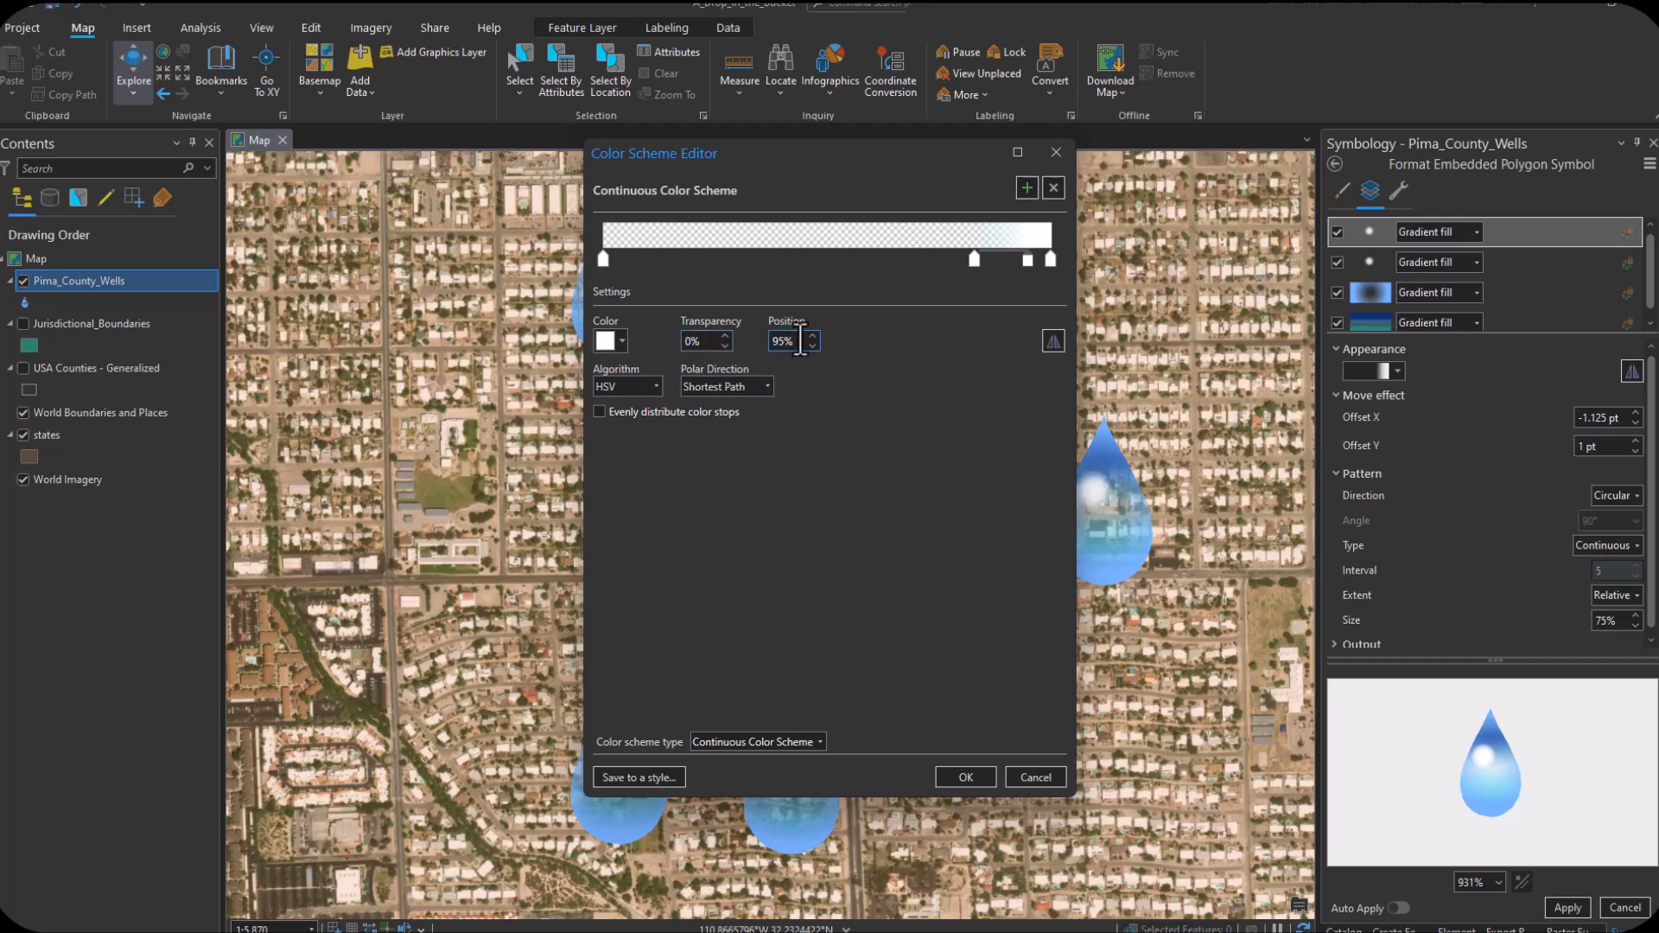
{"action": "left_click", "coordinate": [1050, 259]}
{"action": "left_click", "coordinate": [696, 341]}
{"action": "type", "text": "0"}
{"action": "left_click", "coordinate": [980, 773]}
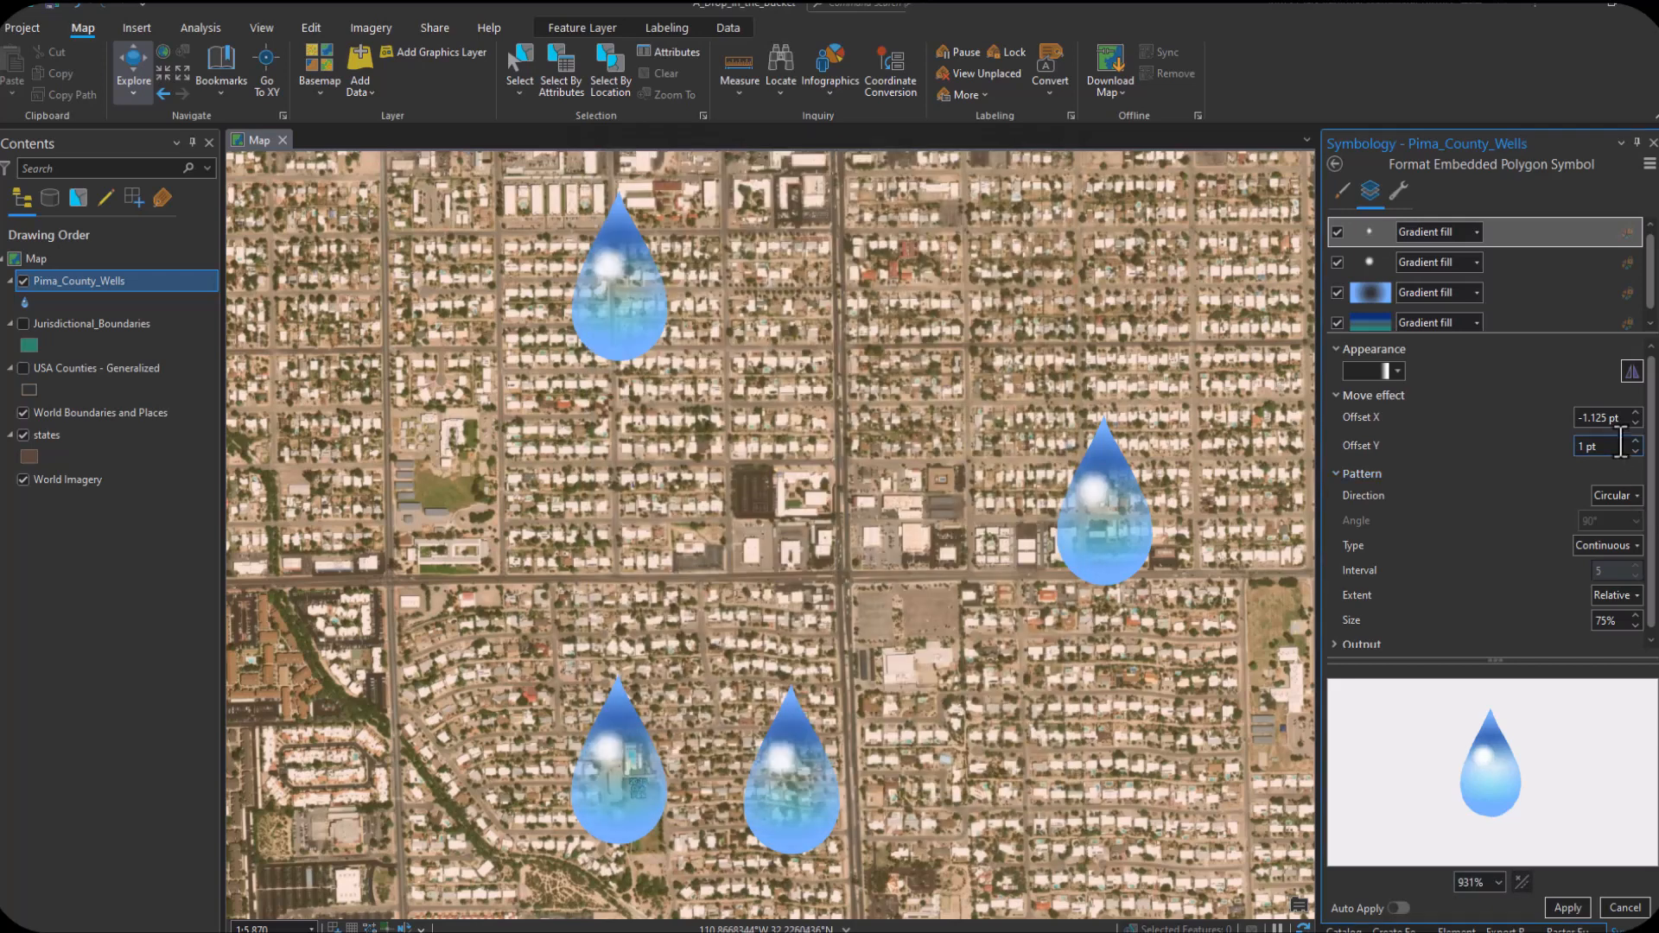
Step: Set the topmost highlight's Move effect offsets to -2 pt in X and -1 pt in Y, and apply the symbol
{"action": "type", "text": "-2"}
{"action": "key", "text": "Tab"}
{"action": "type", "text": "0"}
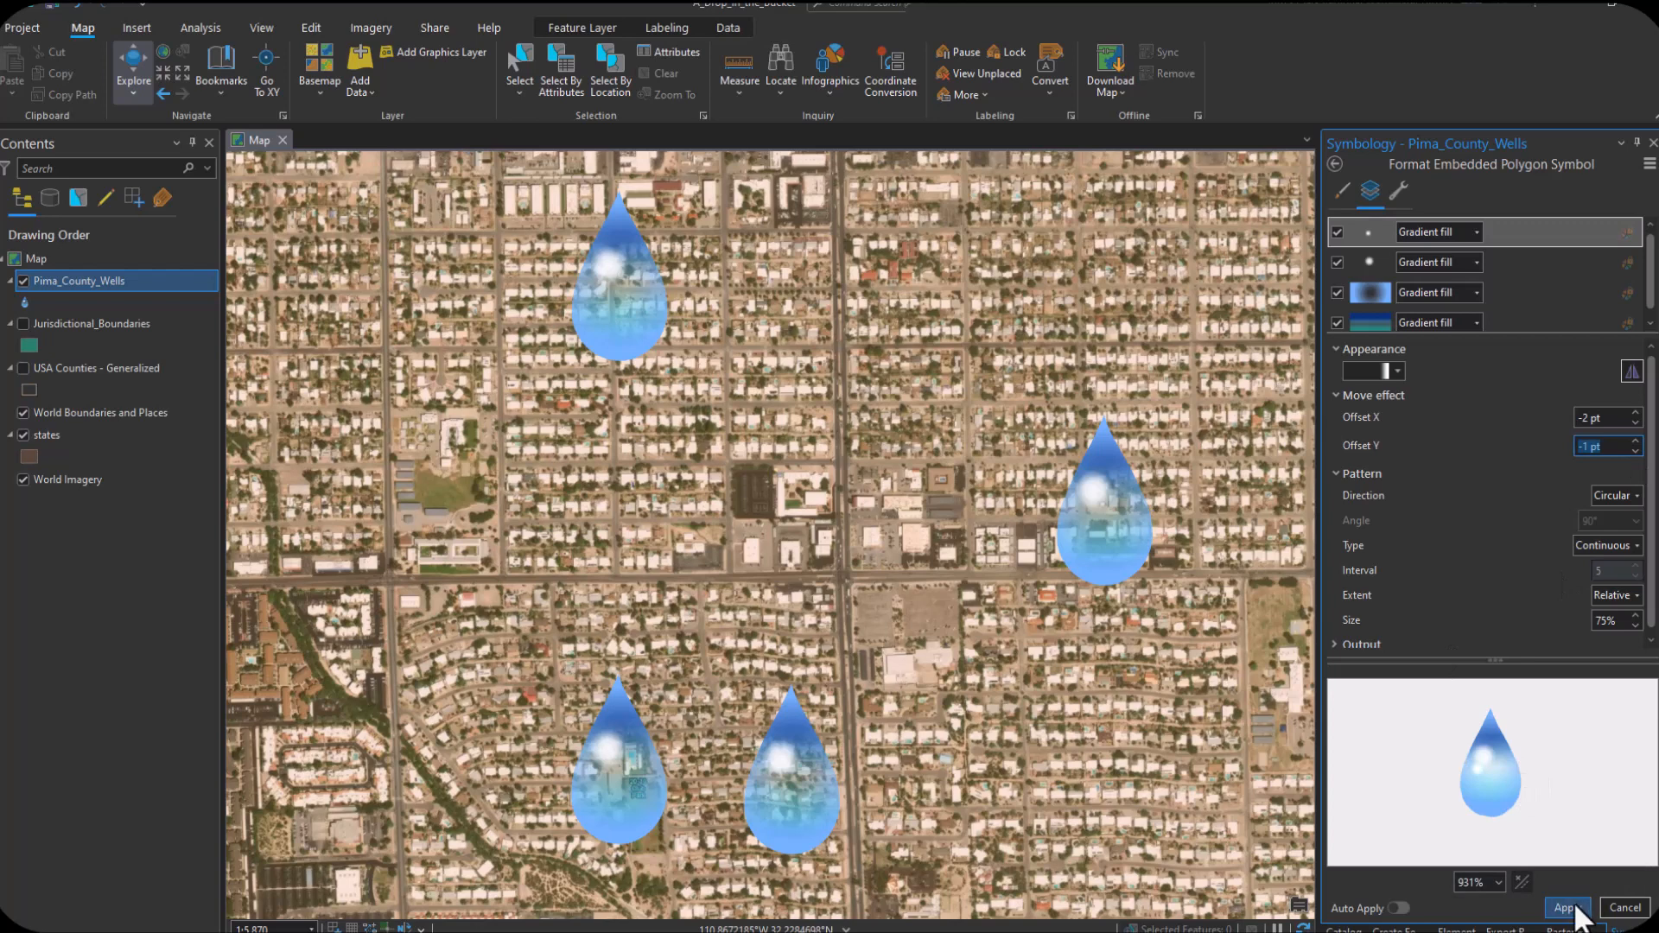
{"action": "left_click", "coordinate": [1568, 907]}
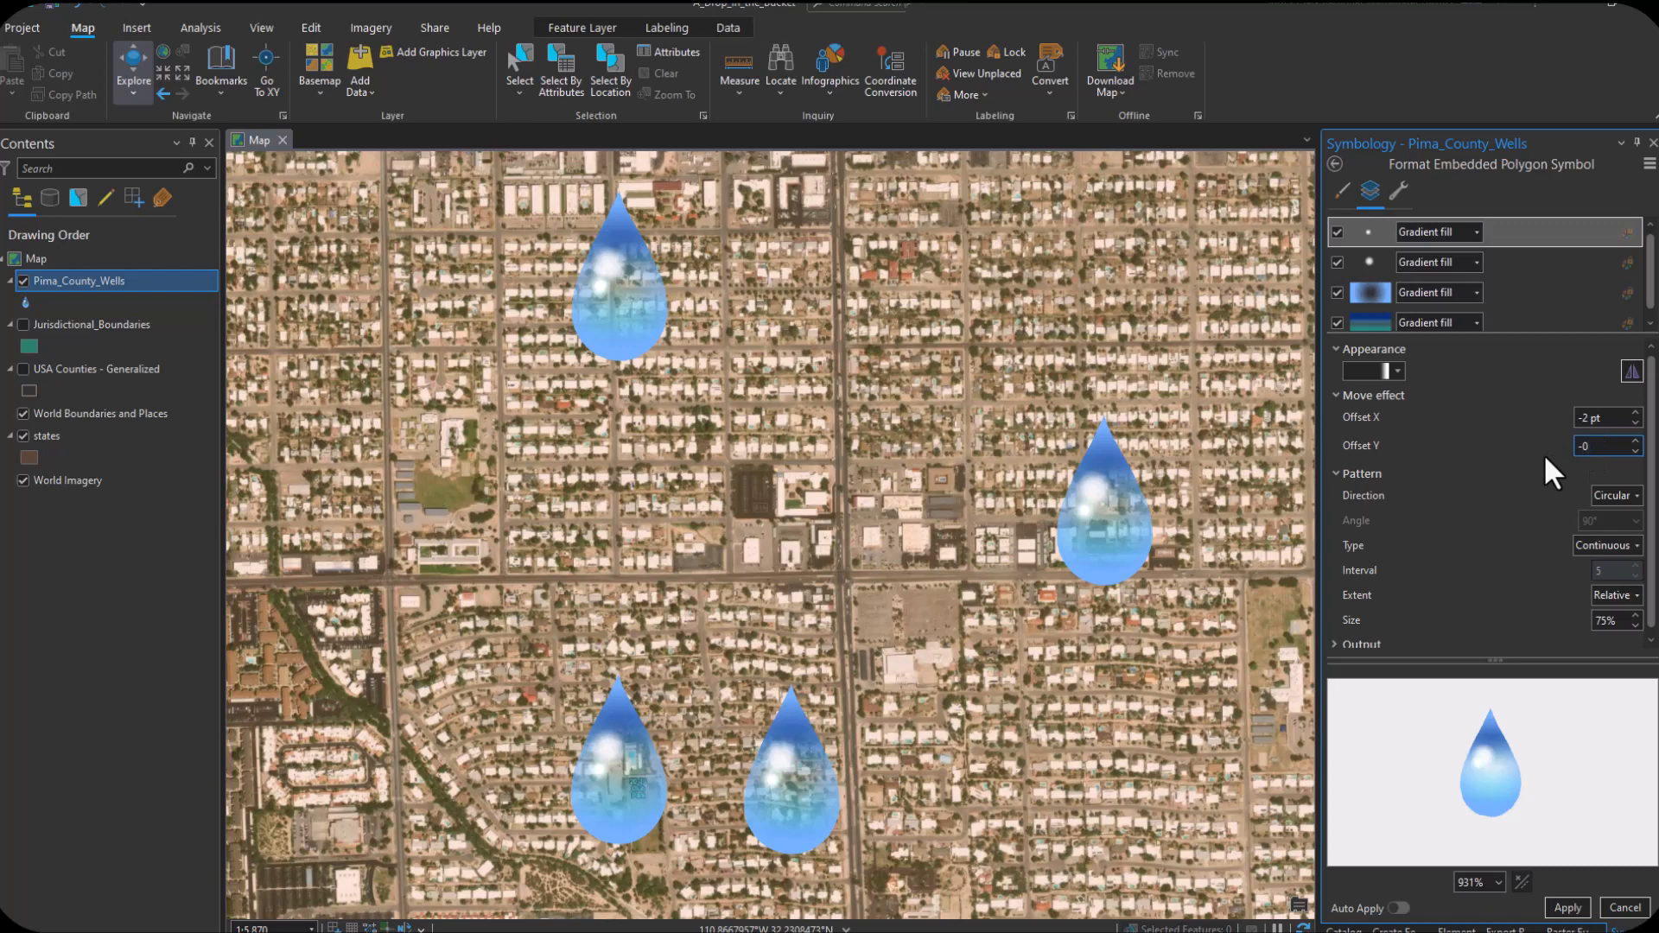
Step: Set the topmost highlight's Y offset to -0.5 pt, apply it, and duplicate that gradient fill layer
{"action": "key", "text": "Return"}
{"action": "left_click", "coordinate": [1567, 908]}
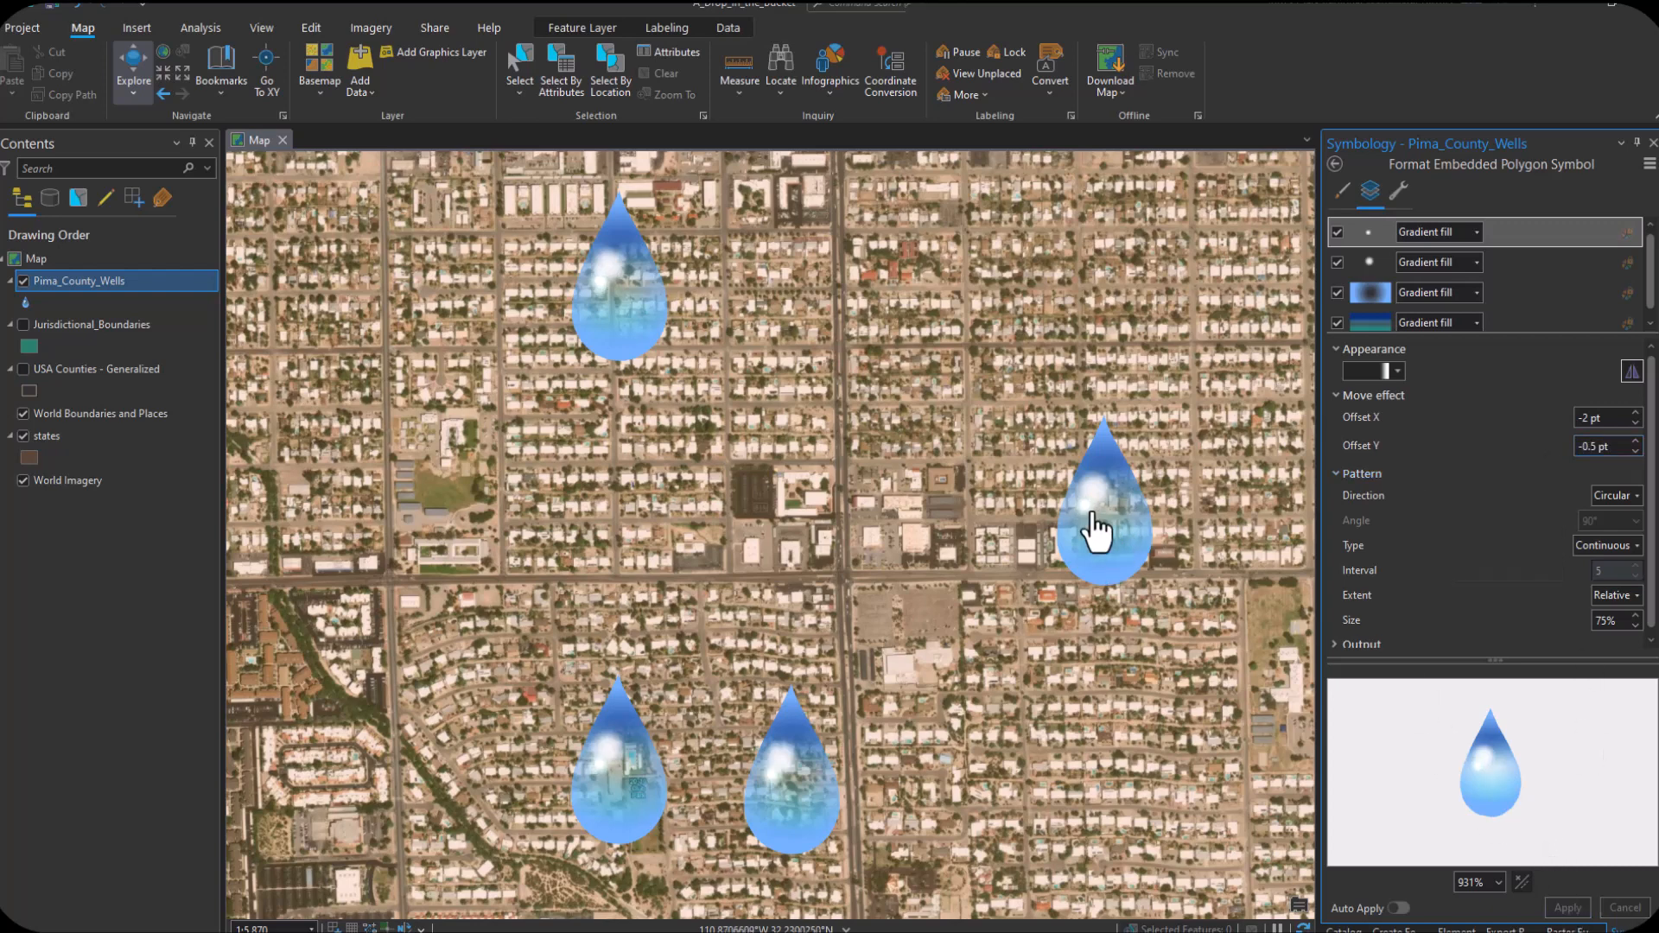
{"action": "left_click", "coordinate": [1396, 189]}
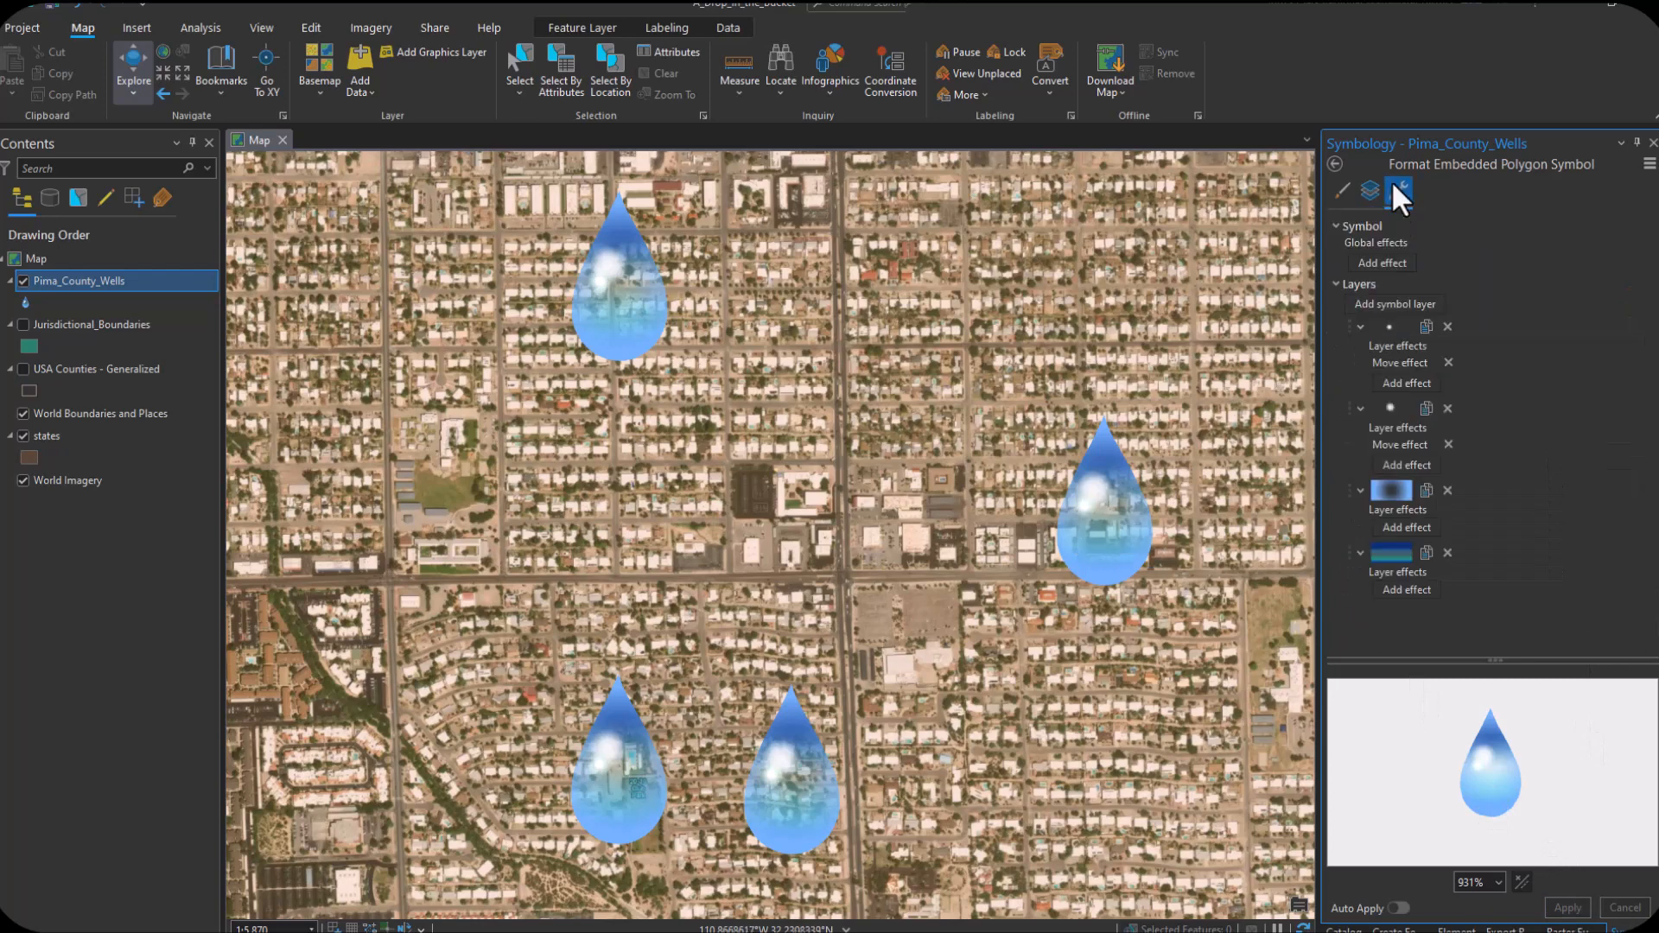
{"action": "left_click", "coordinate": [1427, 327]}
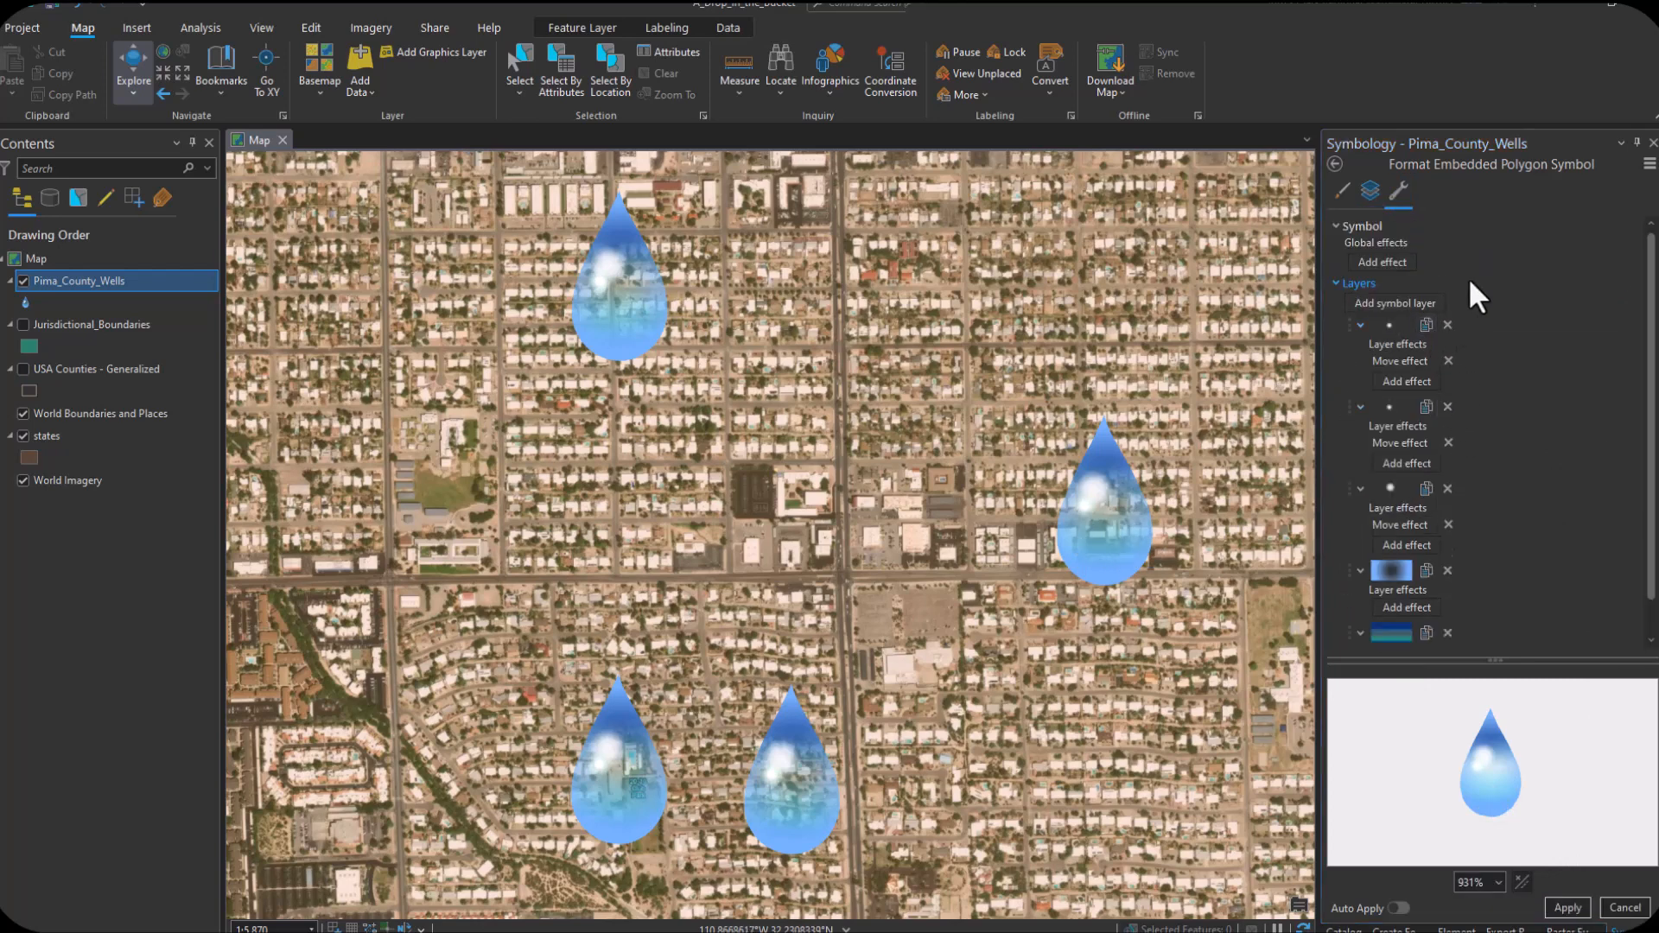
Step: Delete the 95% stop from the color scheme of the new topmost gradient fill
{"action": "left_click", "coordinate": [1371, 192]}
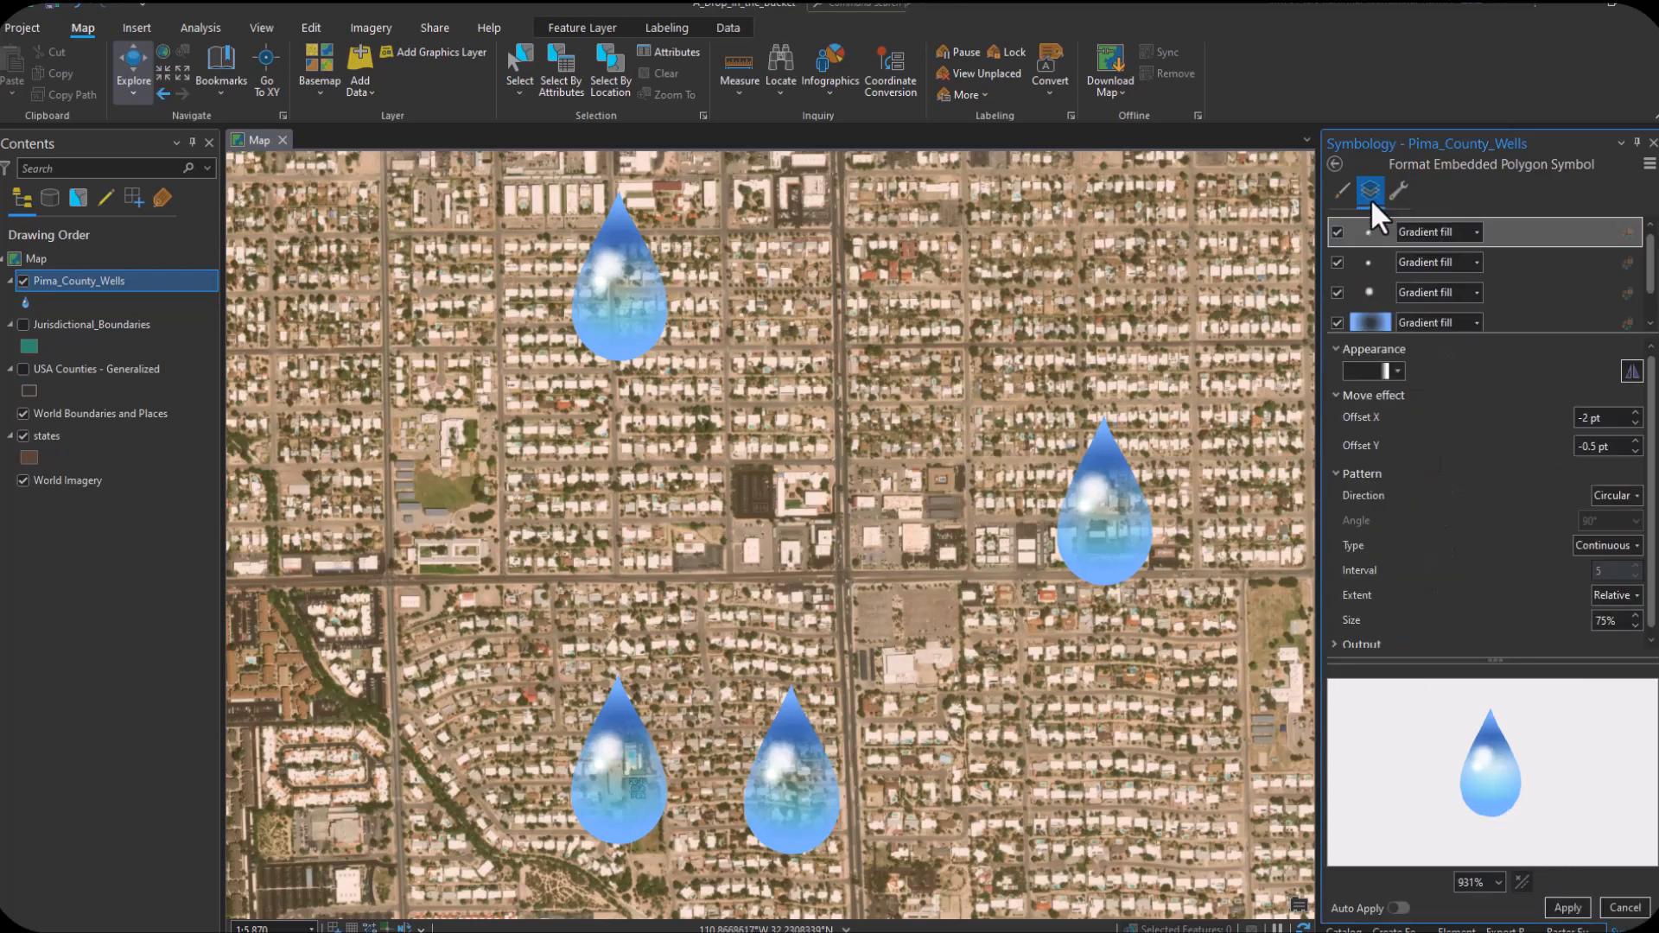
{"action": "left_click", "coordinate": [1376, 371]}
{"action": "left_click", "coordinate": [1419, 522]}
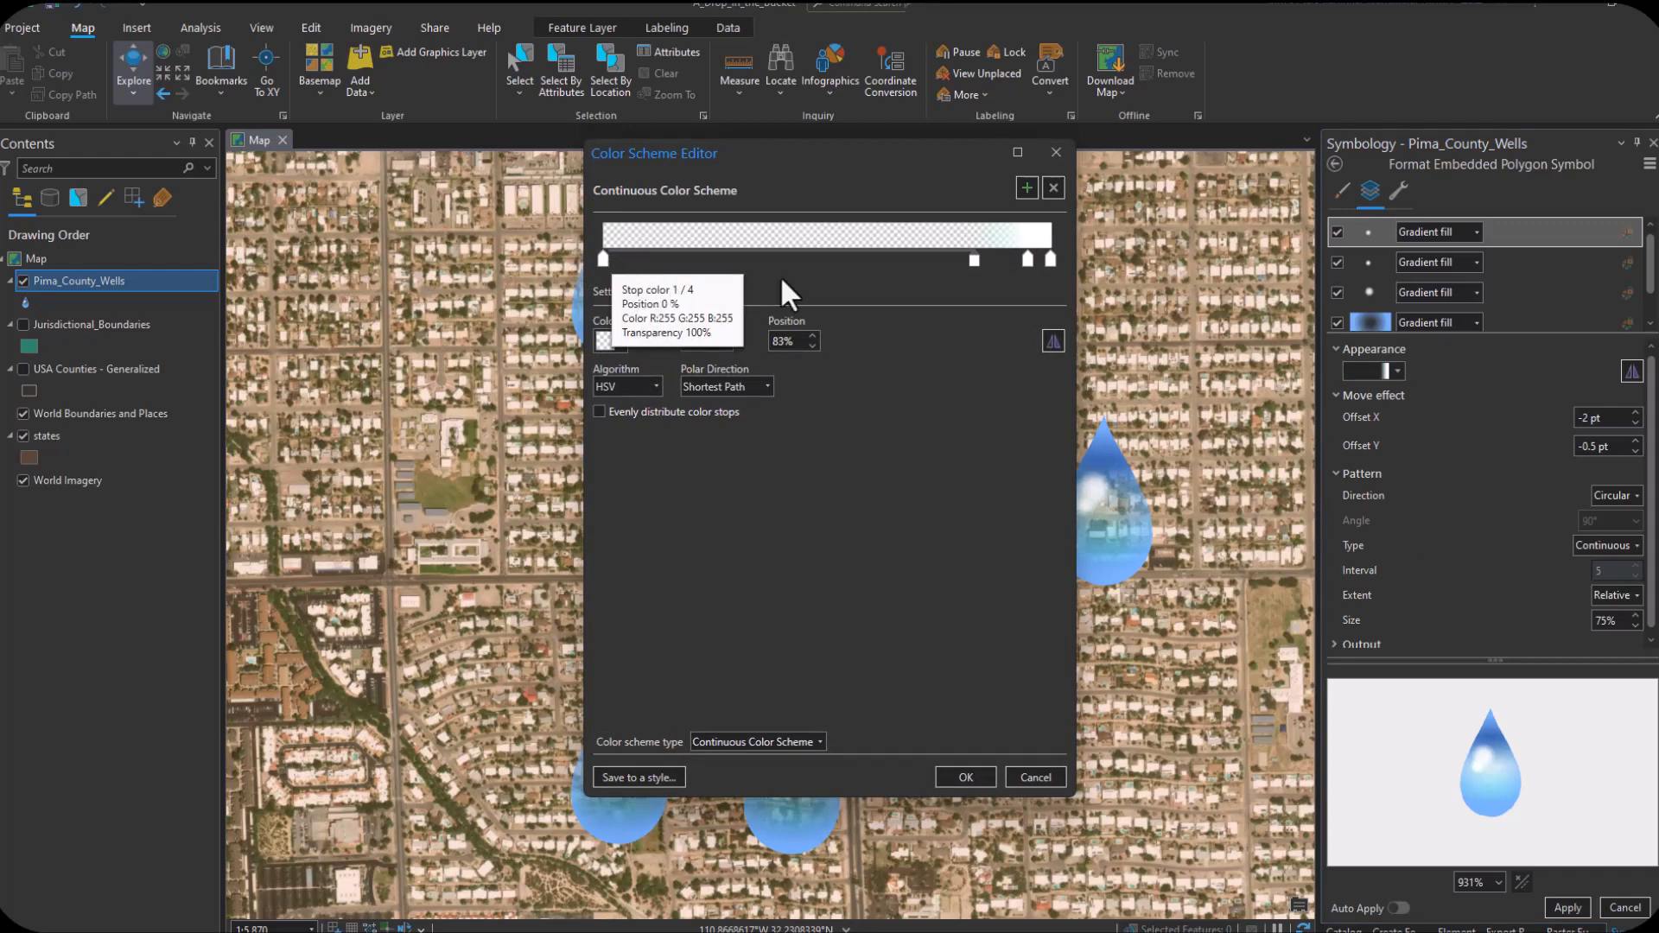
{"action": "left_click", "coordinate": [1028, 259]}
{"action": "left_click", "coordinate": [1053, 187]}
Step: Set the 83% stop's color to RGB 190, 210, 255, keeping 100% transparency
{"action": "left_click", "coordinate": [974, 256]}
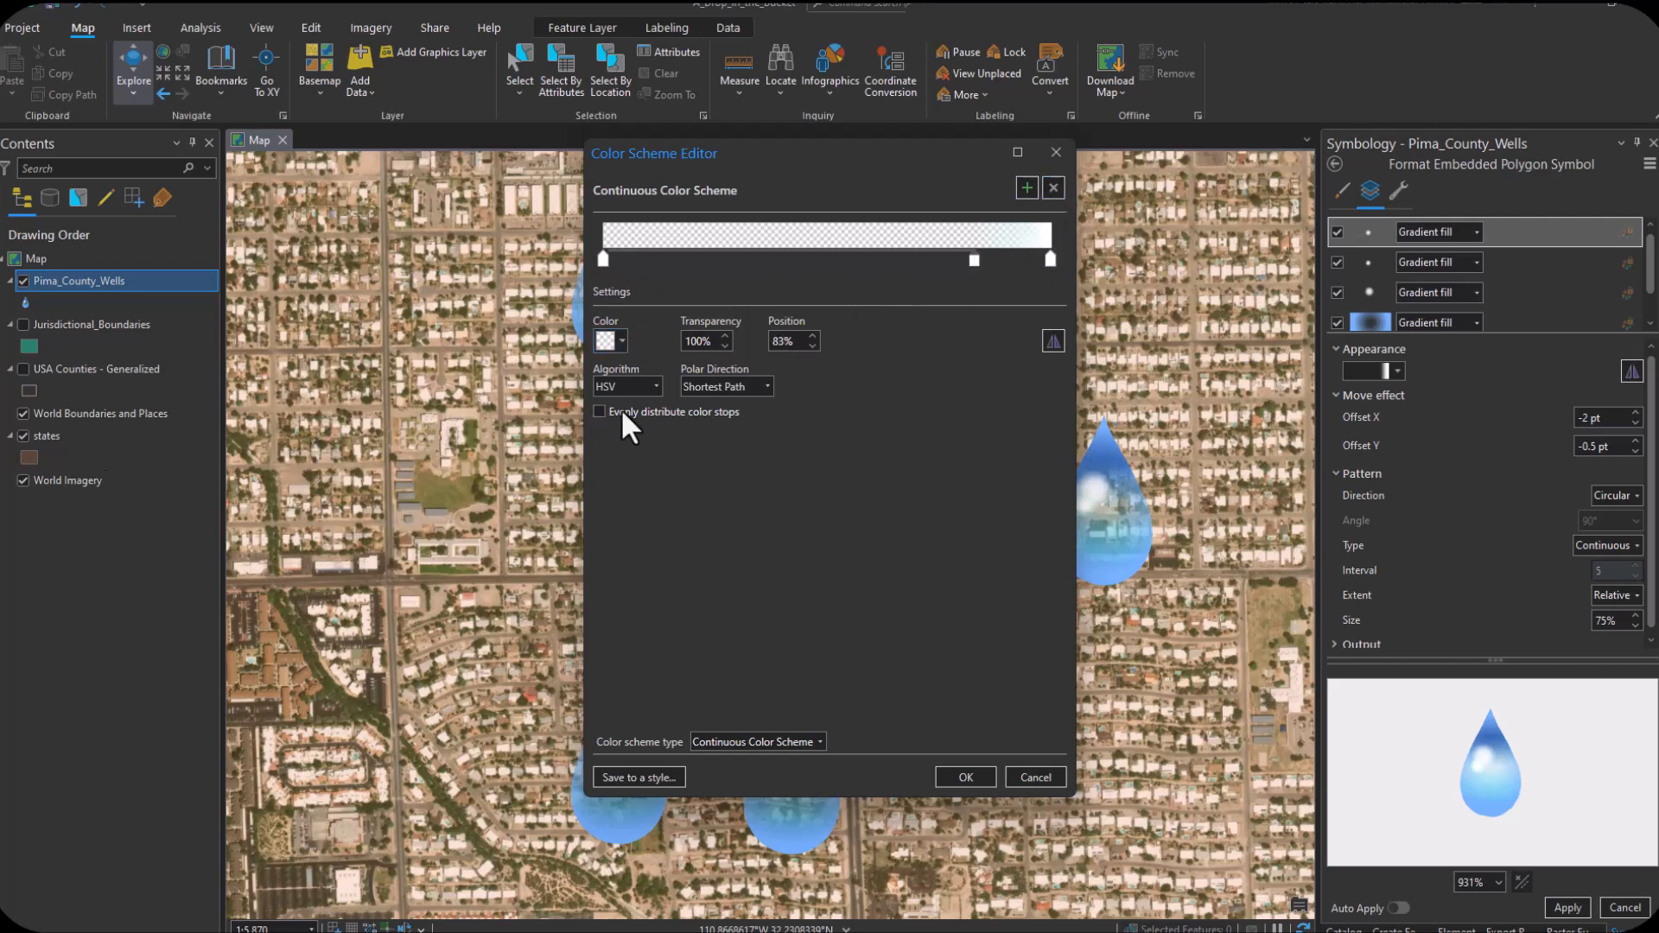
{"action": "left_click", "coordinate": [605, 342]}
{"action": "left_click", "coordinate": [652, 588]}
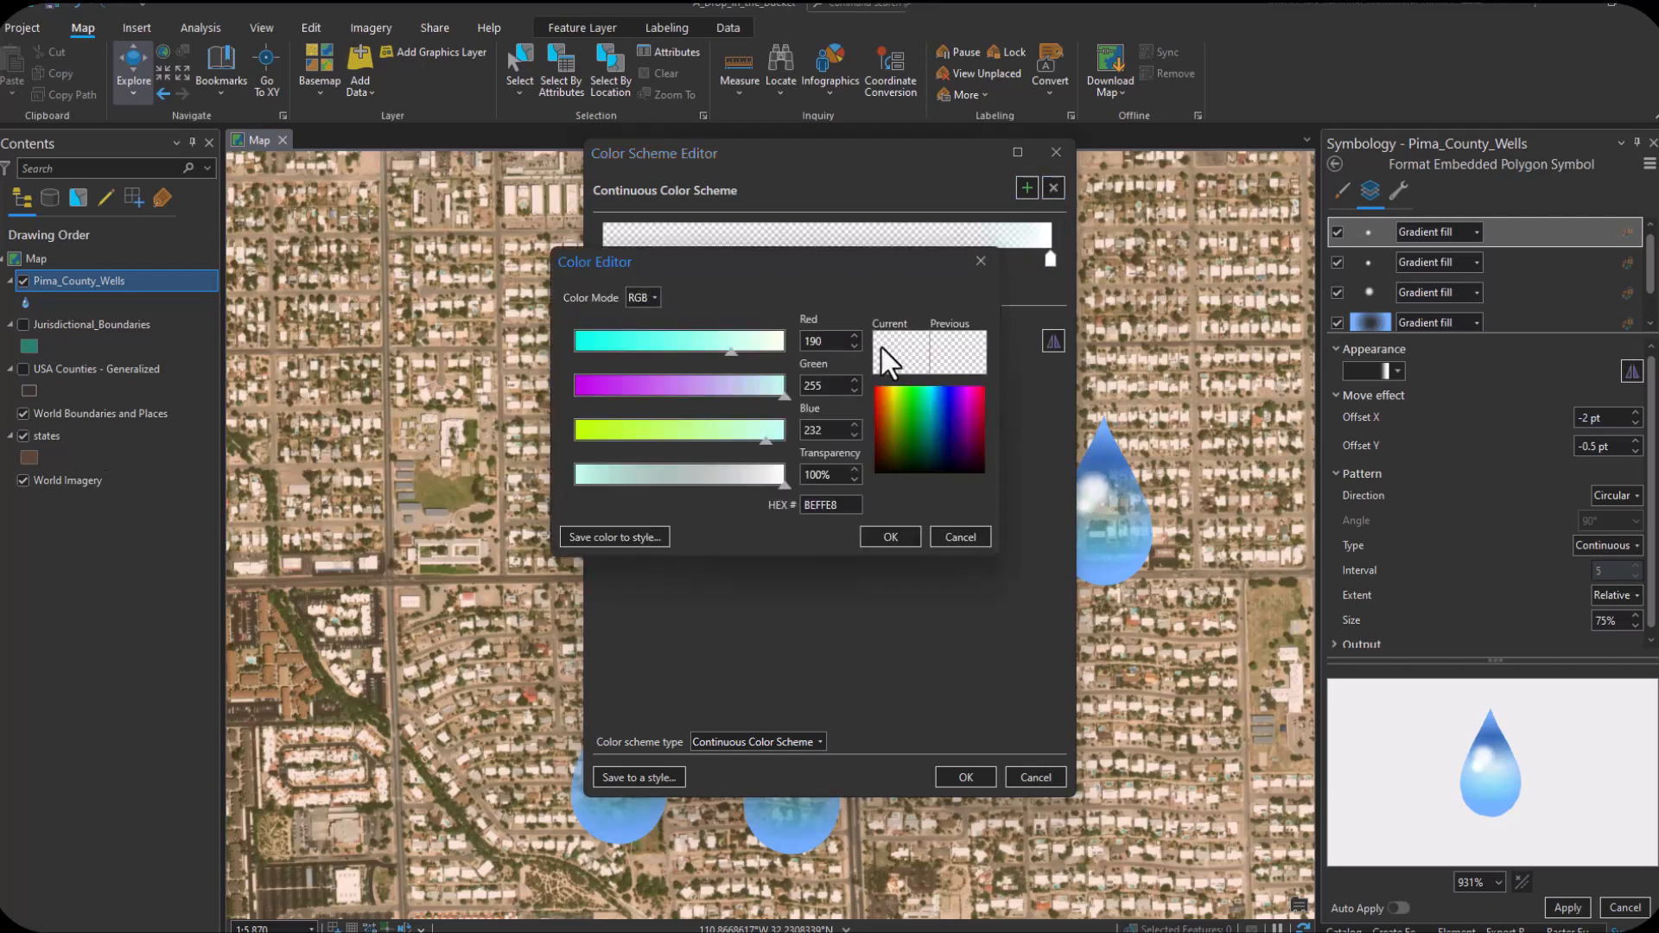
{"action": "double_click", "coordinate": [831, 384]}
{"action": "type", "text": "210"}
{"action": "left_click", "coordinate": [831, 430]}
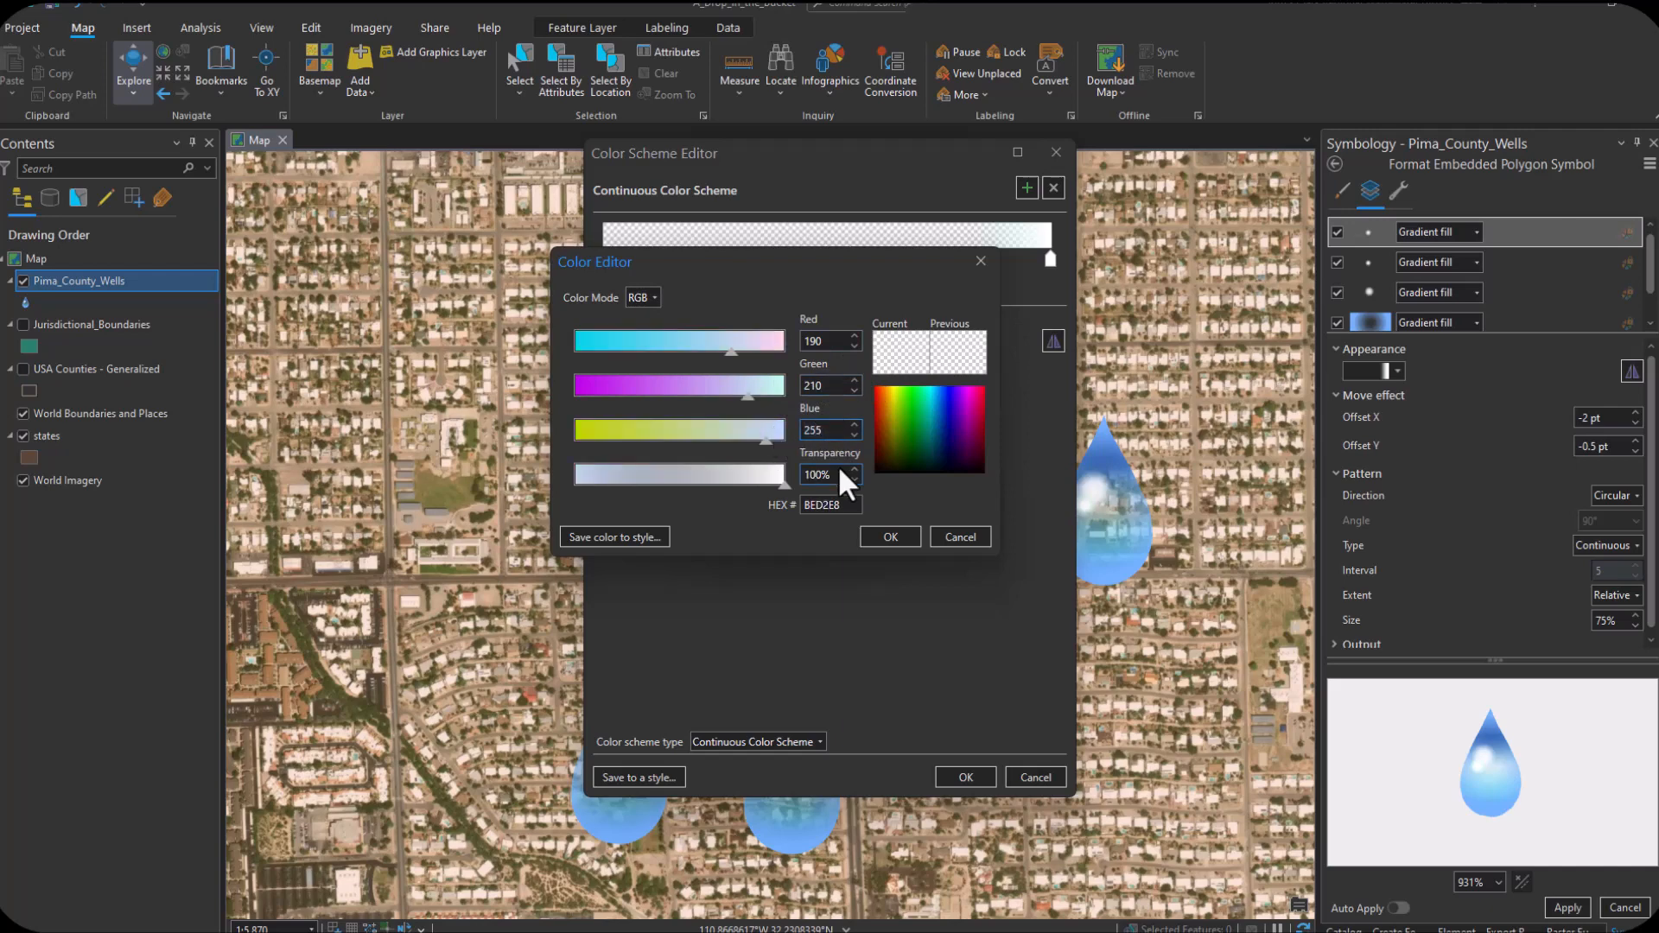
{"action": "type", "text": "255"}
{"action": "left_click", "coordinate": [839, 469]}
{"action": "left_click", "coordinate": [883, 544]}
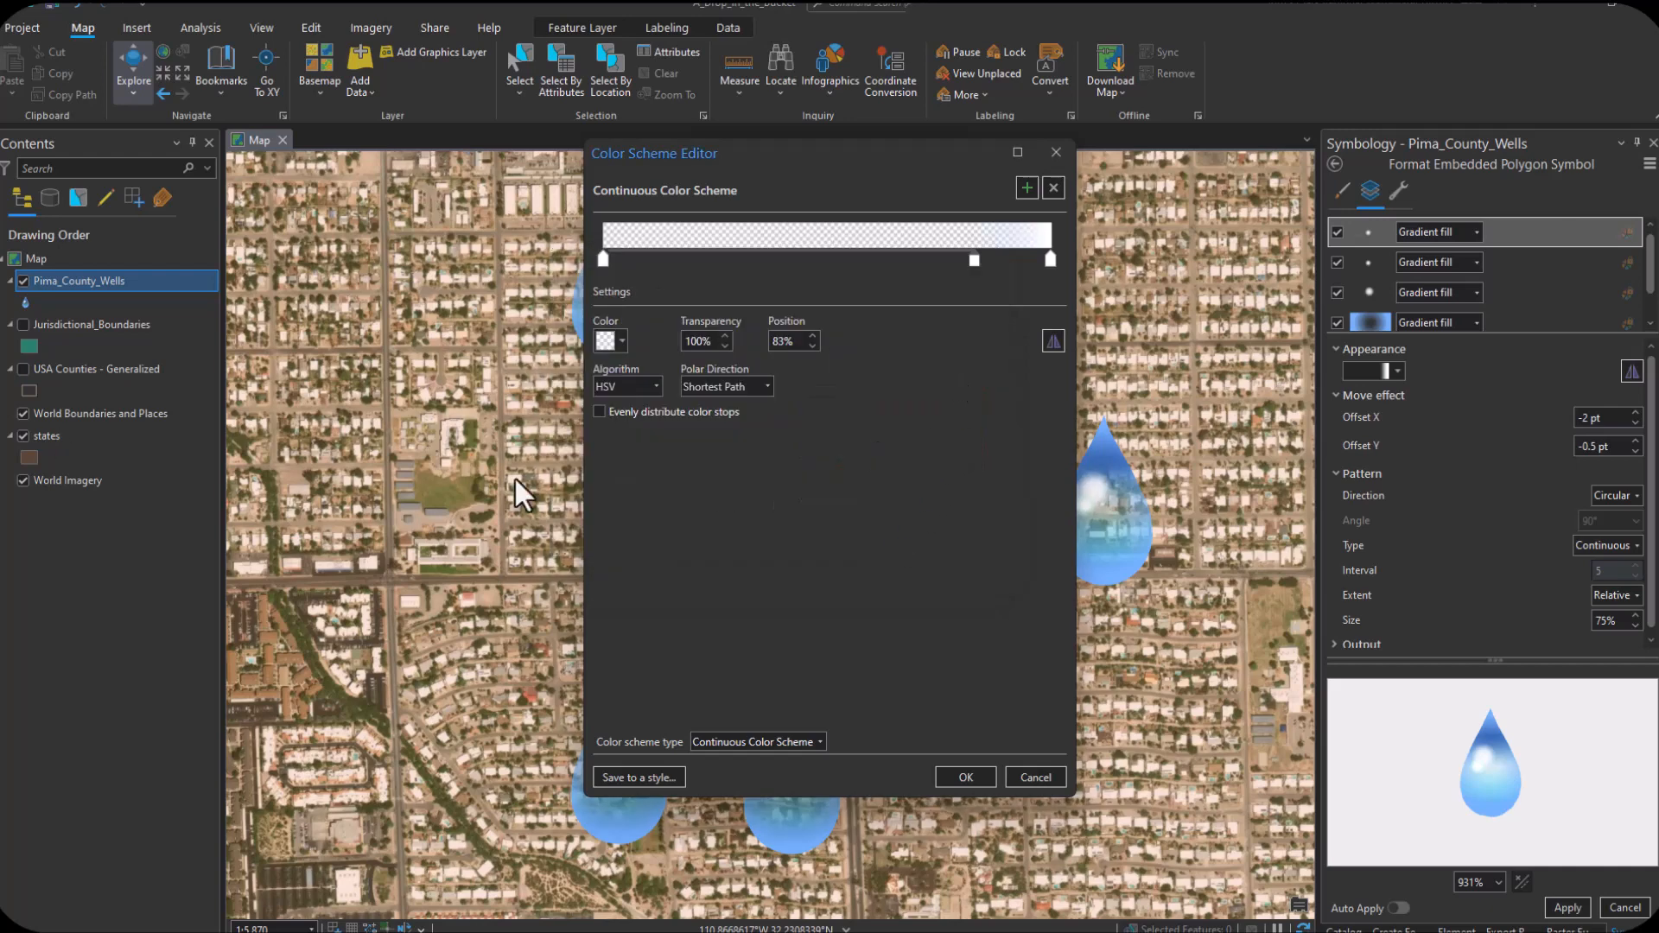
Step: Add a color stop at 95% and set it to RGB 190, 210, 255 with 50% transparency
{"action": "left_click", "coordinate": [1041, 258]}
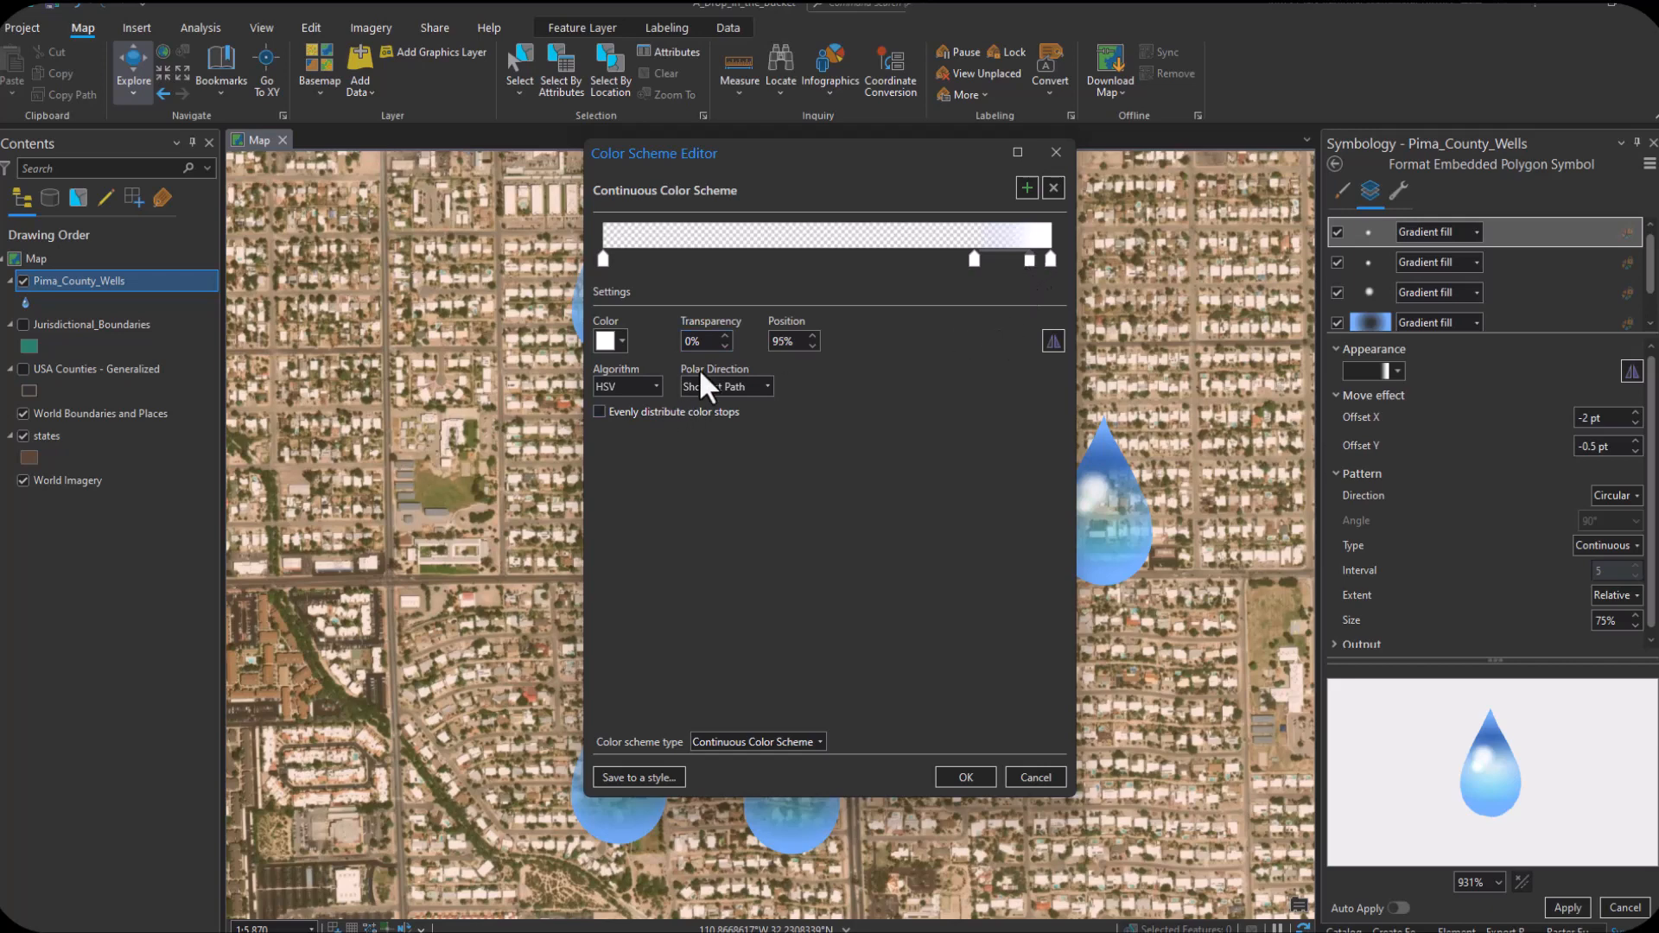
{"action": "left_click", "coordinate": [607, 342]}
{"action": "left_click", "coordinate": [661, 583]}
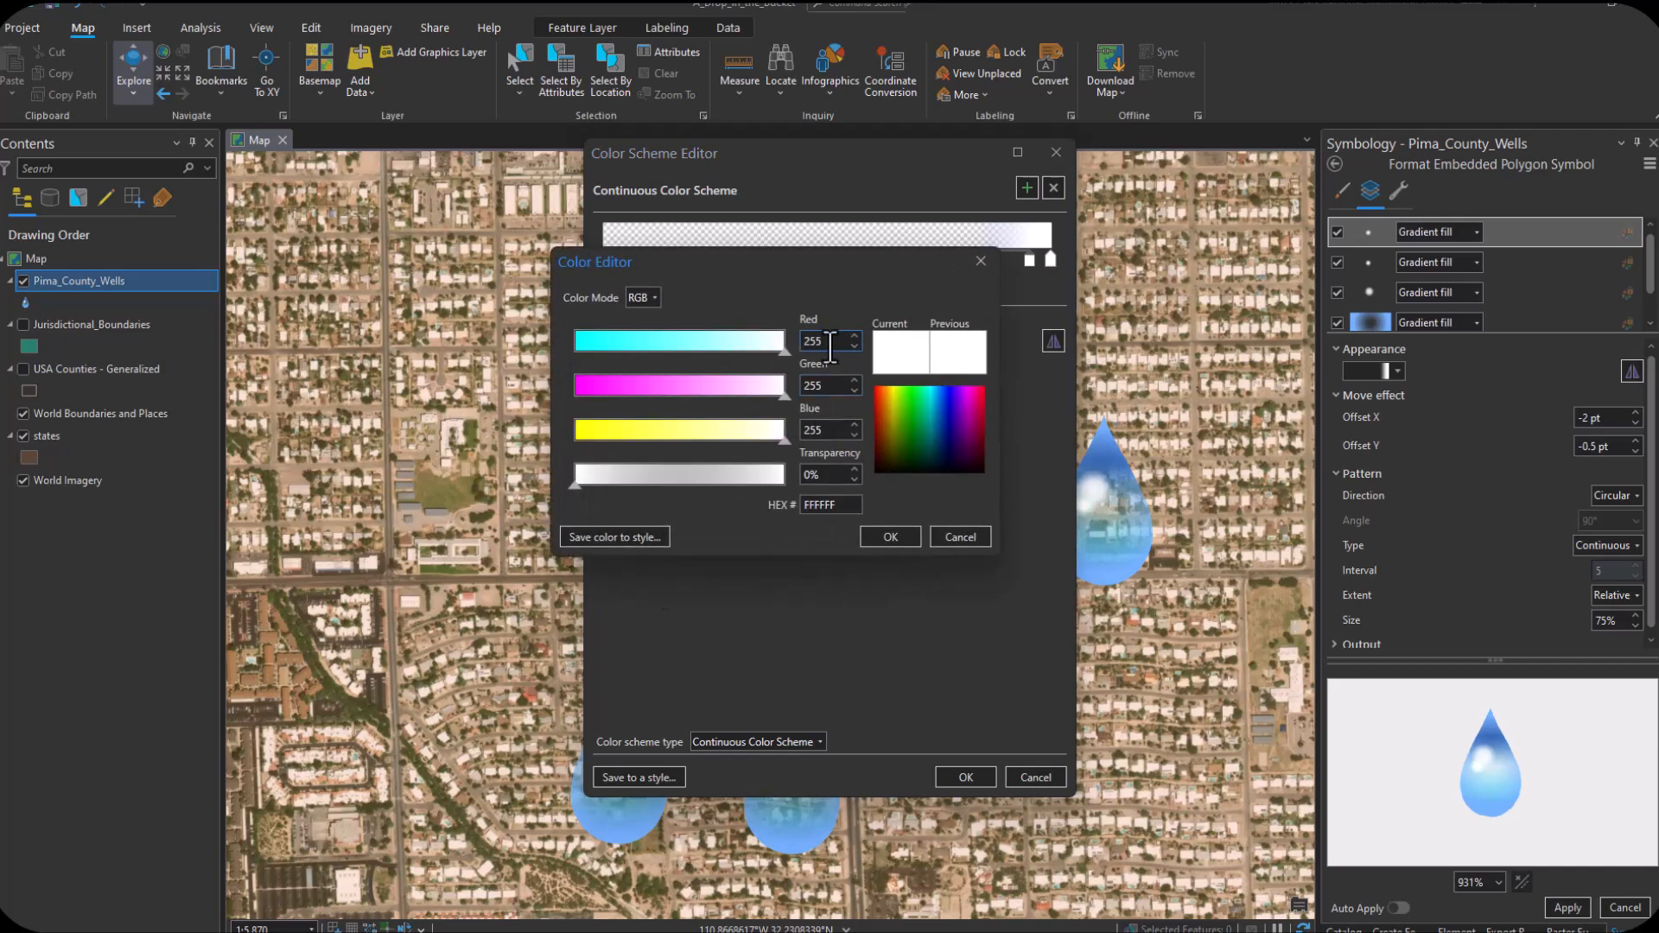
{"action": "type", "text": "190"}
{"action": "key", "text": "Tab"}
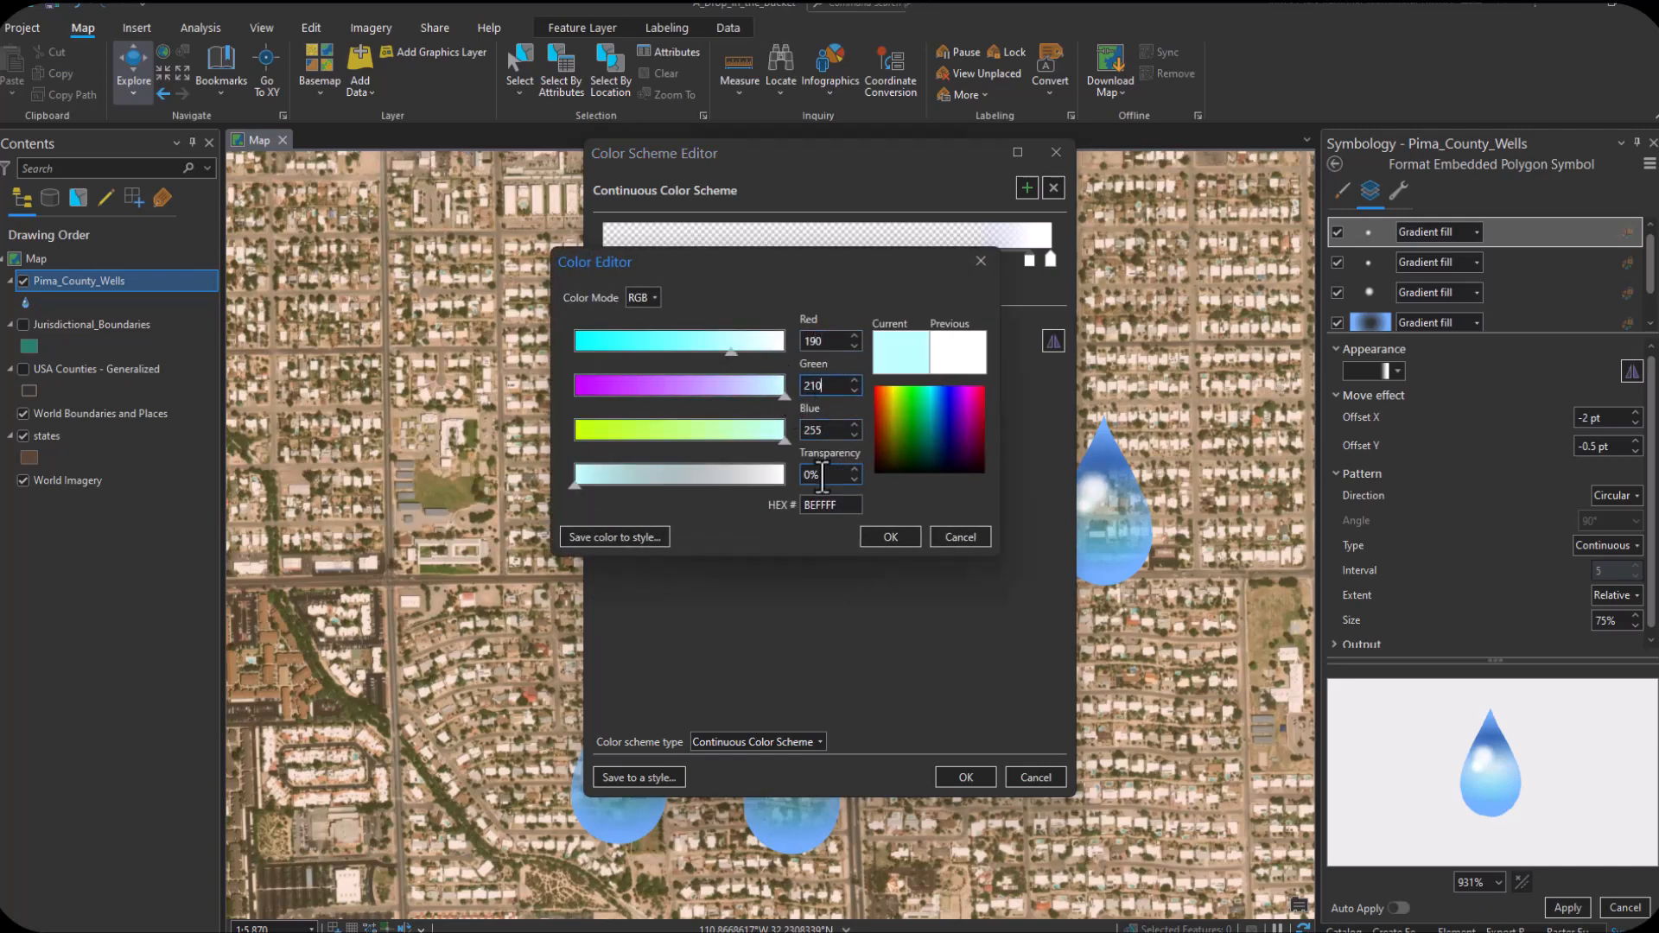
{"action": "key", "text": "Tab"}
{"action": "key", "text": "Tab"}
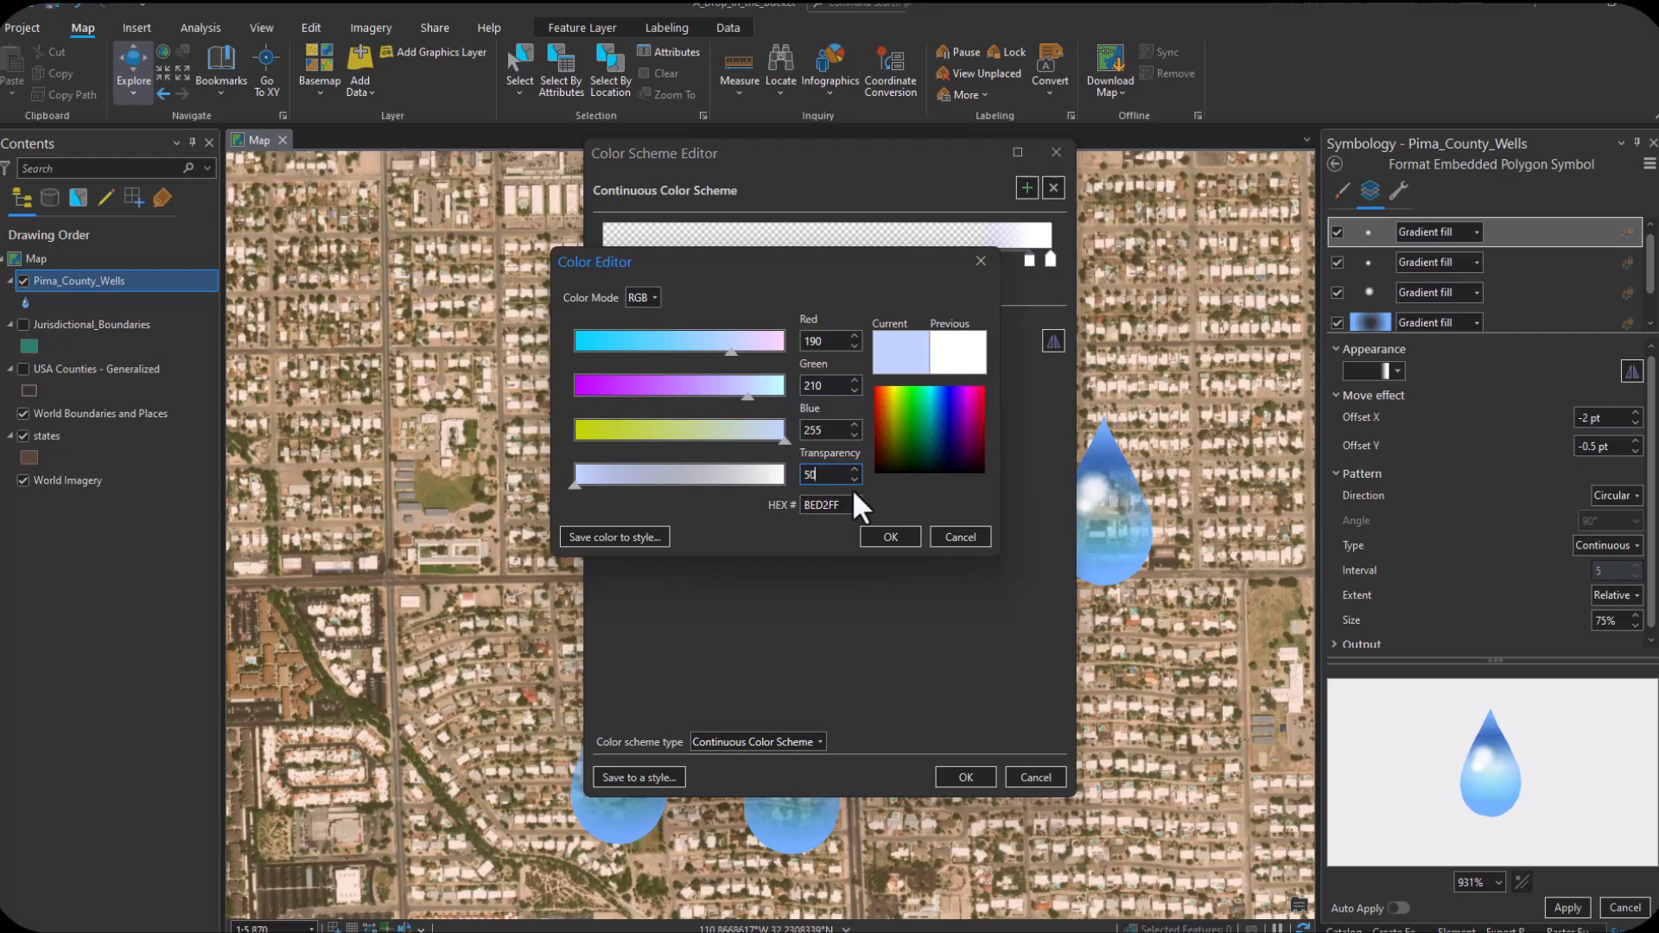
{"action": "left_click", "coordinate": [890, 536]}
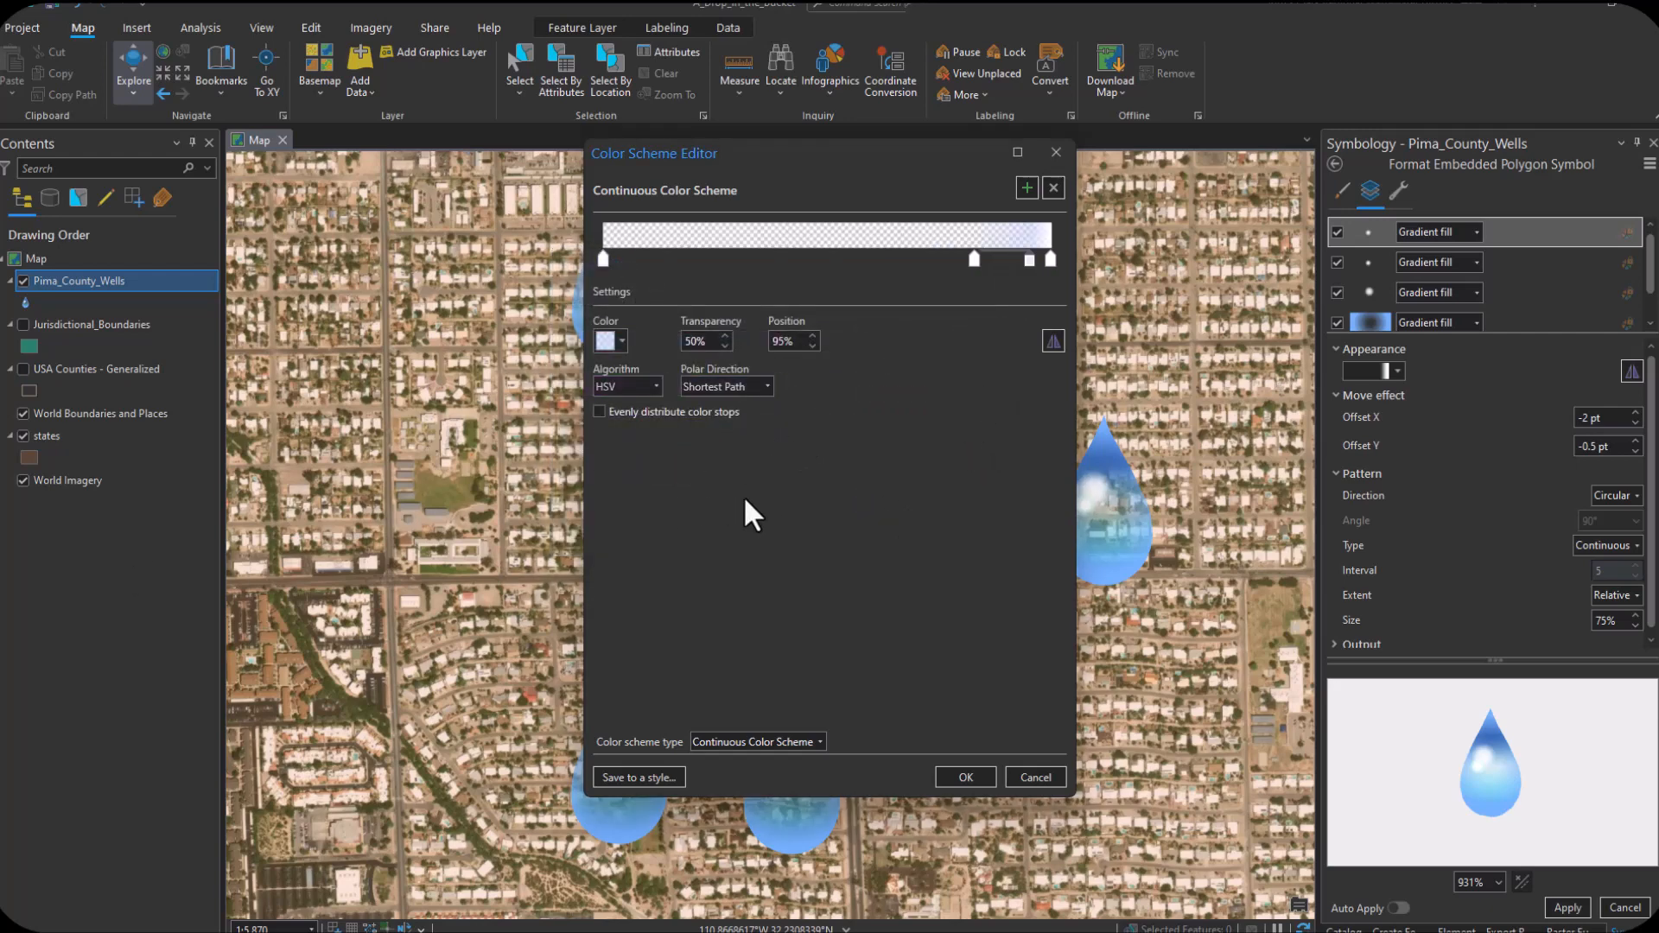
Step: Set the 100% stop's color to RGB 190, 210, 255 with 0% transparency, and accept the color scheme
{"action": "left_click", "coordinate": [1049, 258]}
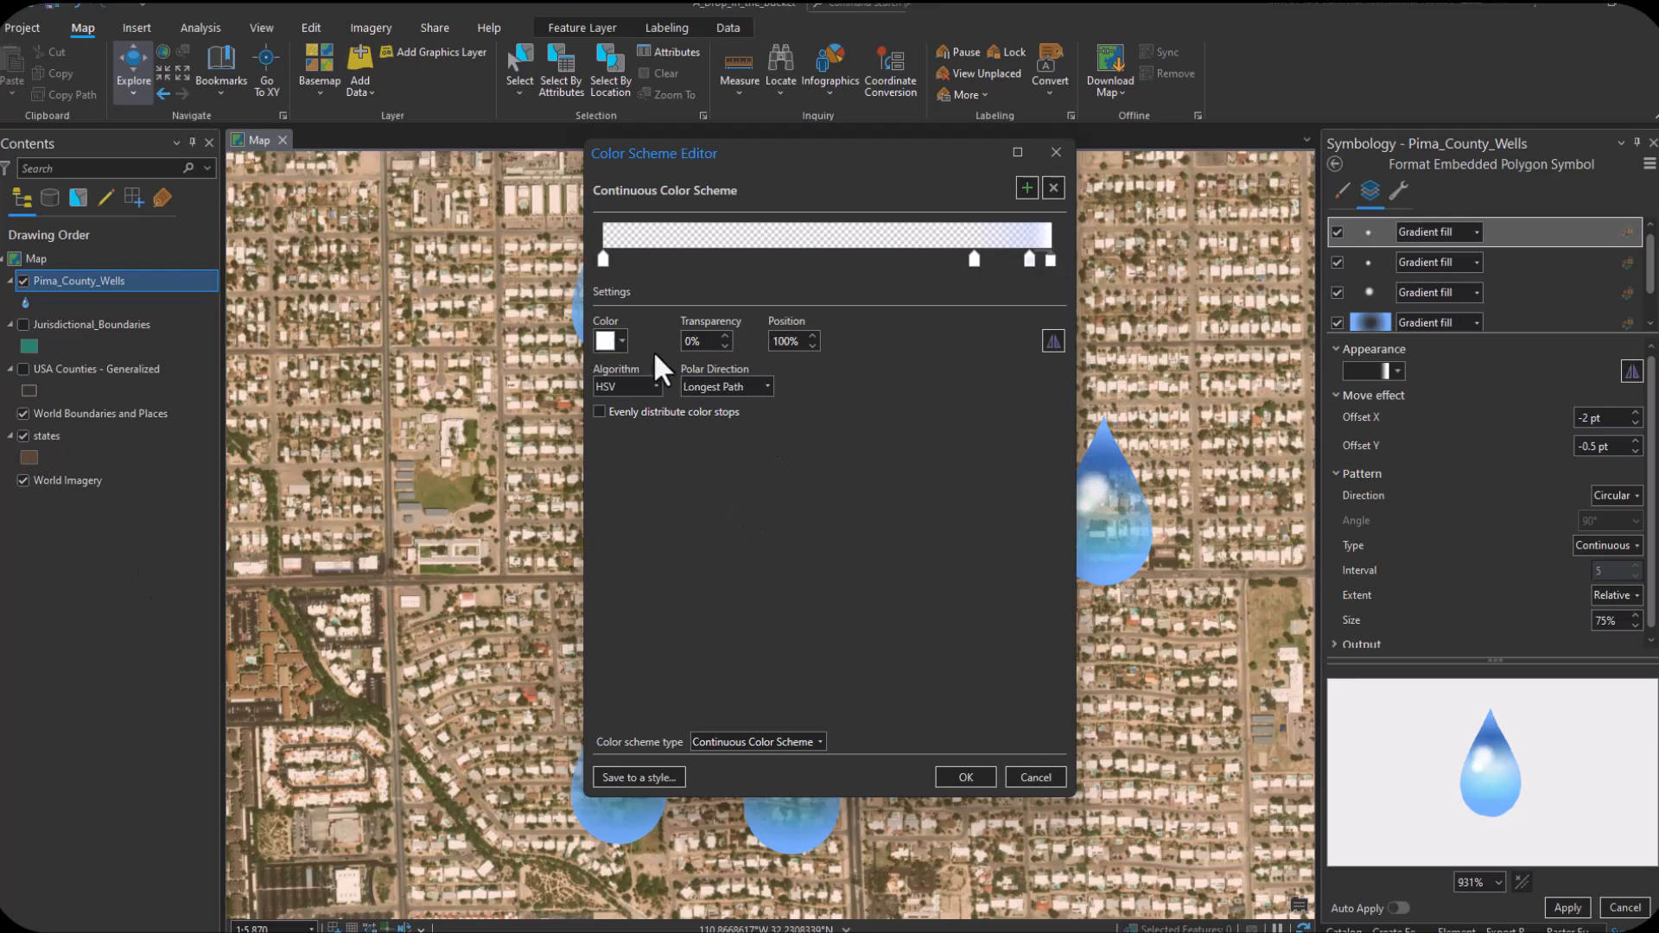
{"action": "left_click", "coordinate": [605, 341]}
{"action": "left_click", "coordinate": [671, 570]}
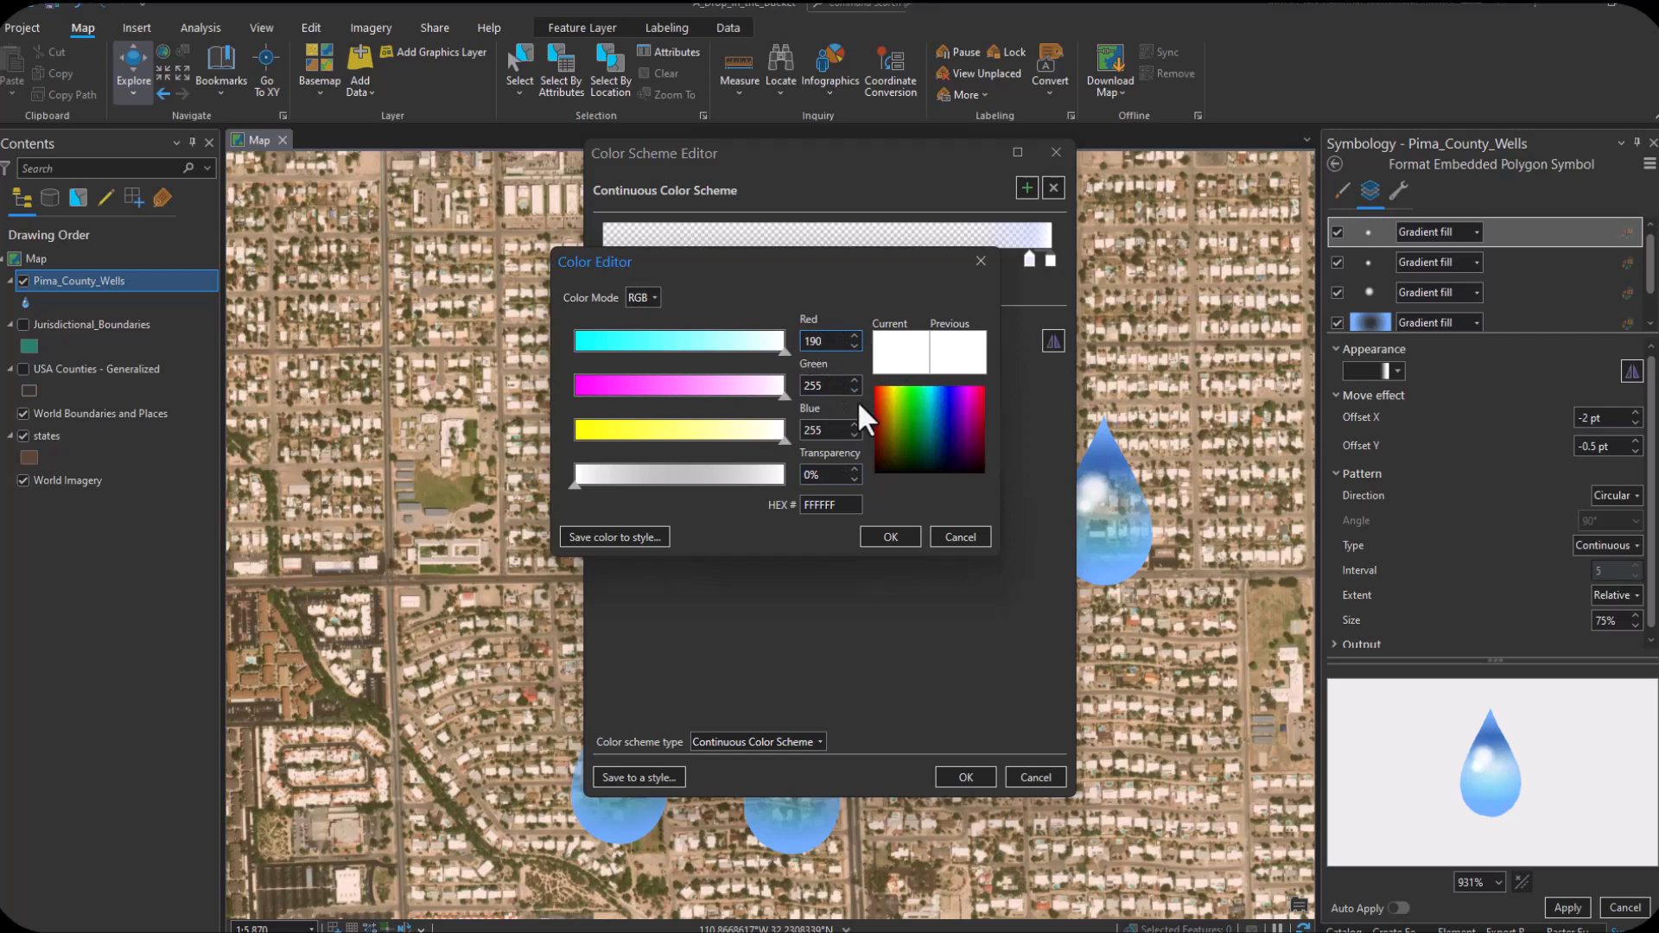
{"action": "key", "text": "Tab"}
{"action": "type", "text": "210"}
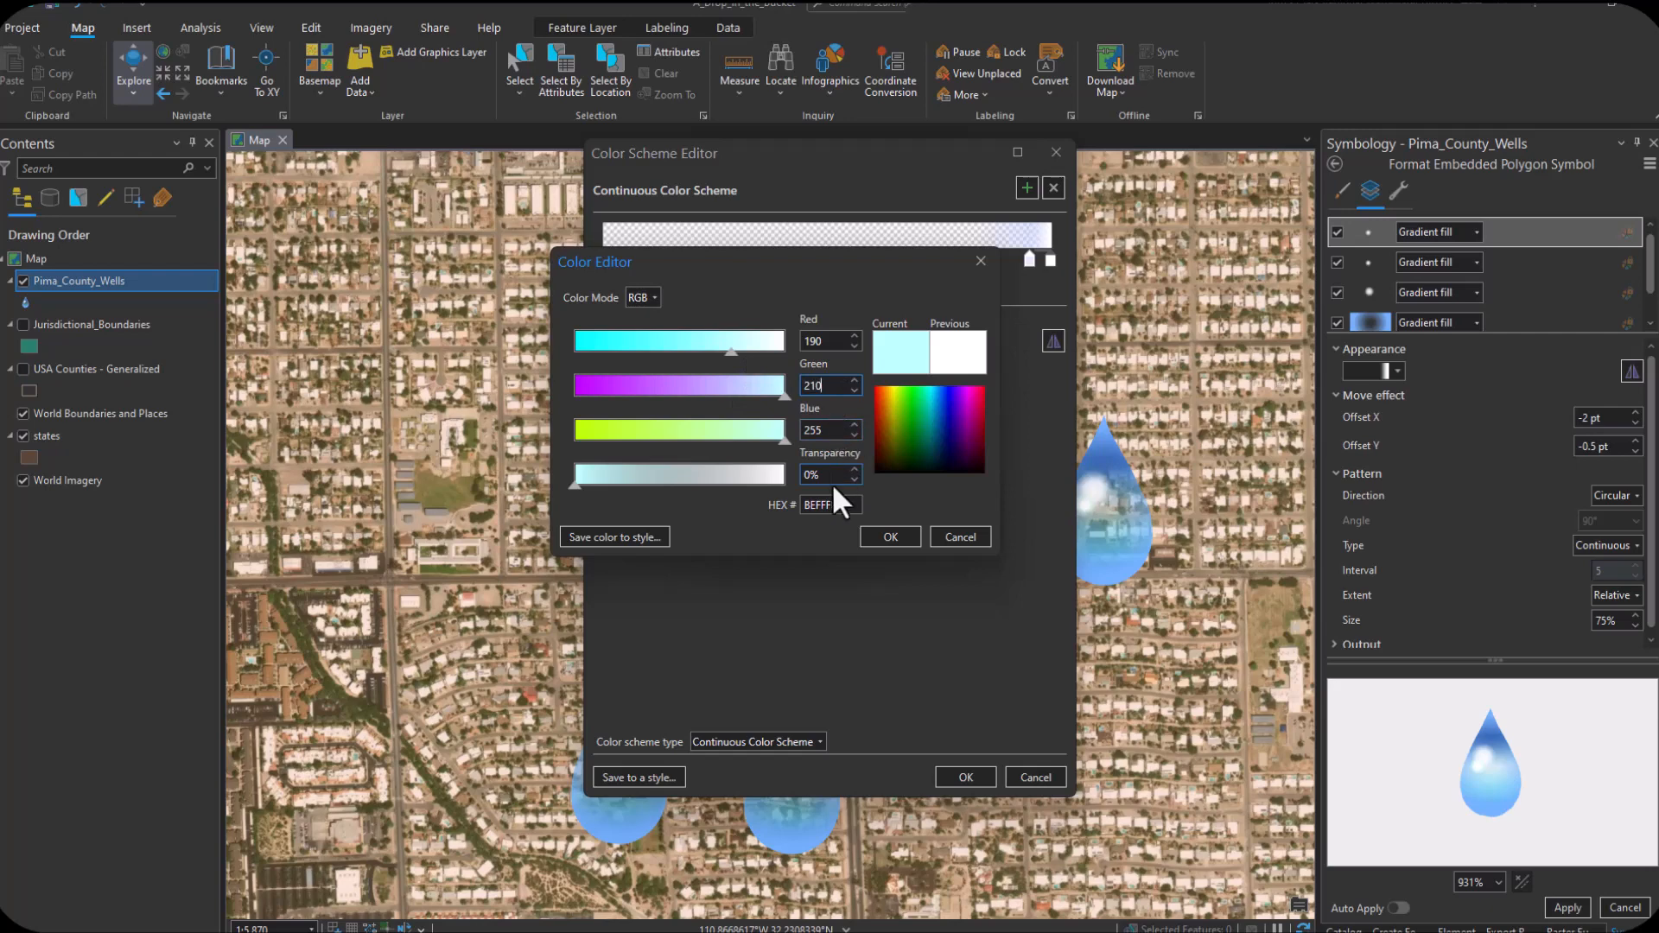
{"action": "left_click", "coordinate": [890, 537]}
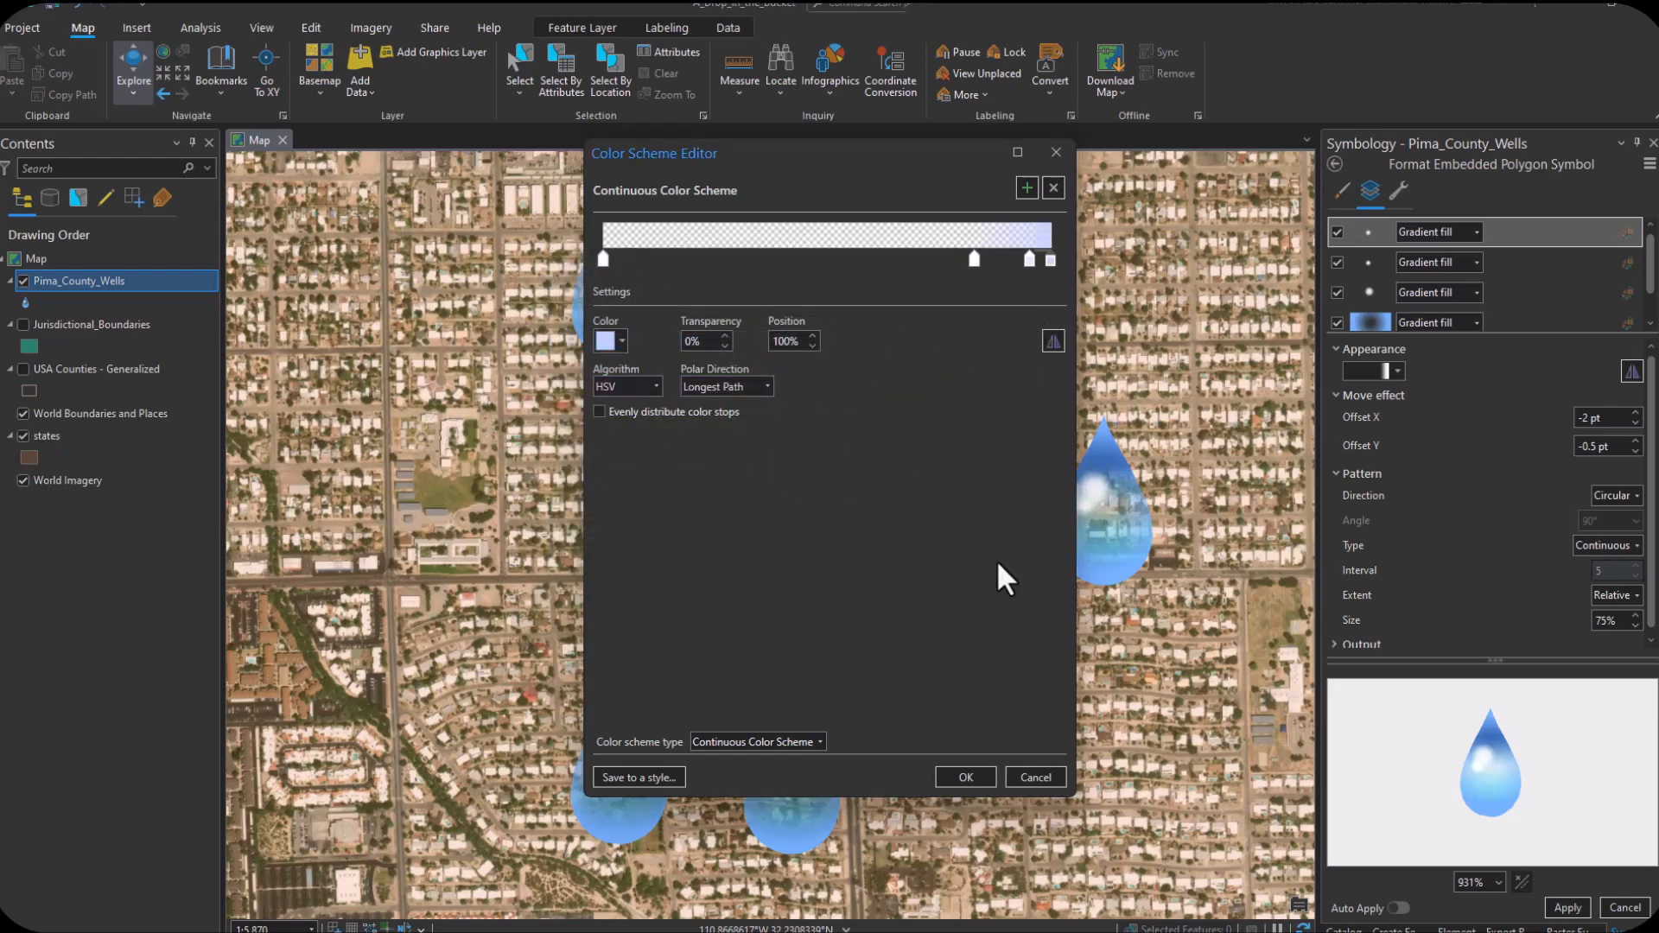
{"action": "left_click", "coordinate": [966, 778]}
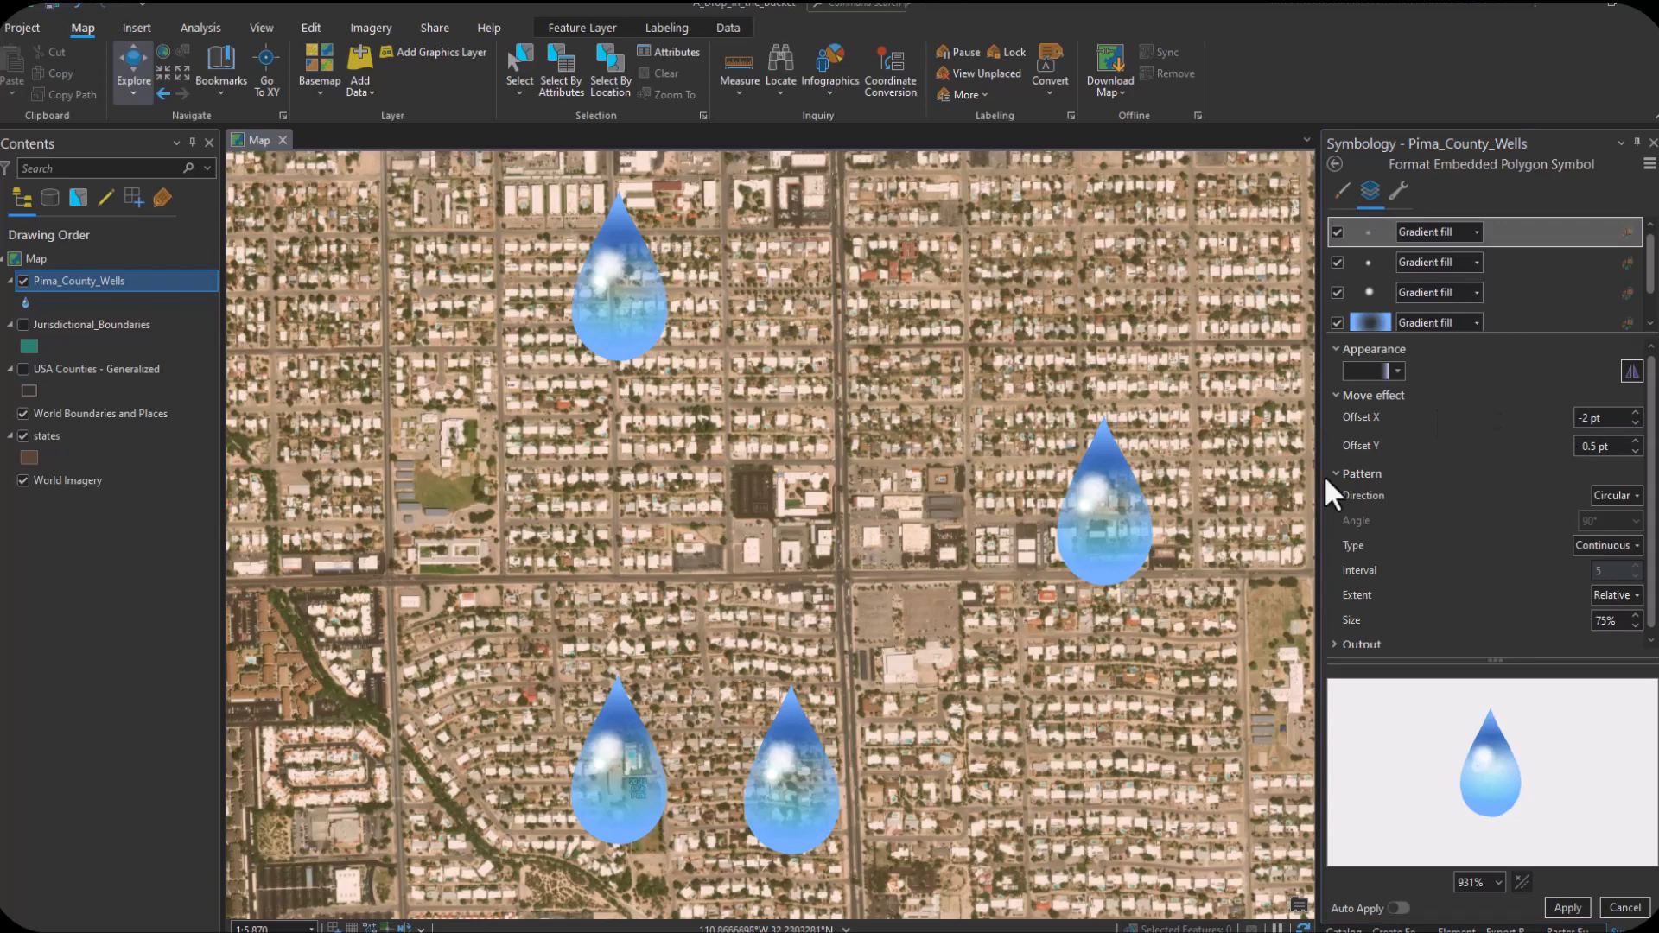
Step: Set the topmost gradient fill's Move effect offsets to 2 pt in X and -5 pt in Y, and apply the symbol
{"action": "left_click_drag", "start_coordinate": [1611, 419], "coordinate": [1506, 427]}
{"action": "type", "text": "2"}
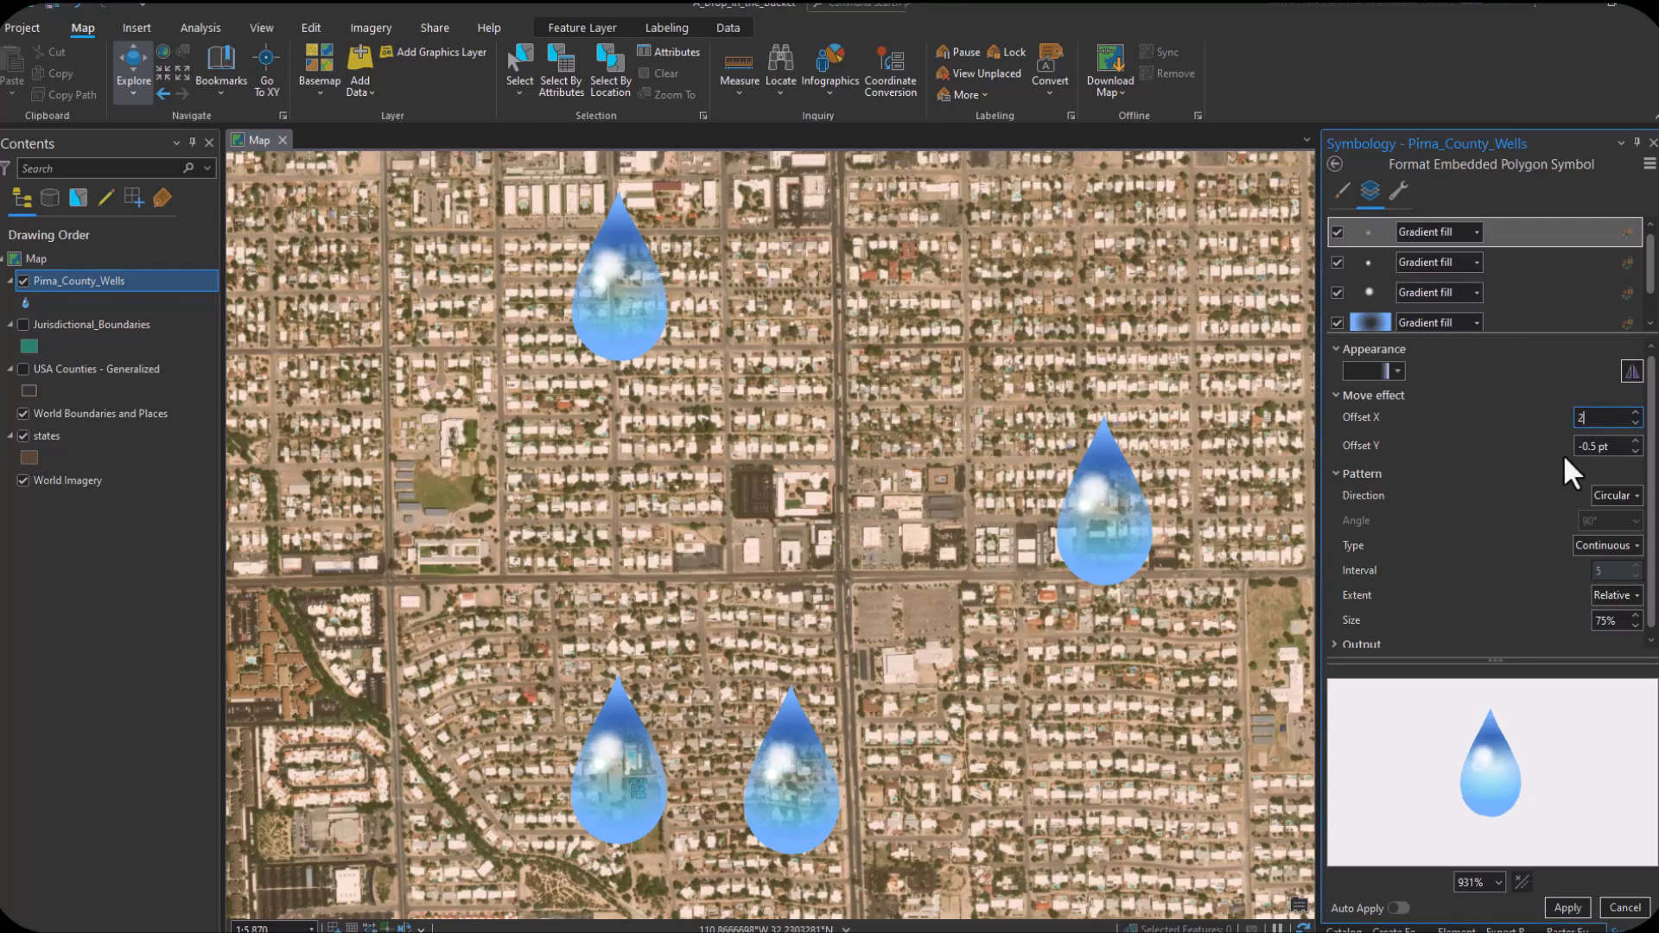
{"action": "left_click_drag", "start_coordinate": [1612, 449], "coordinate": [1477, 450]}
{"action": "type", "text": "-5"}
{"action": "left_click", "coordinate": [1565, 907]}
{"action": "left_click", "coordinate": [1566, 908]}
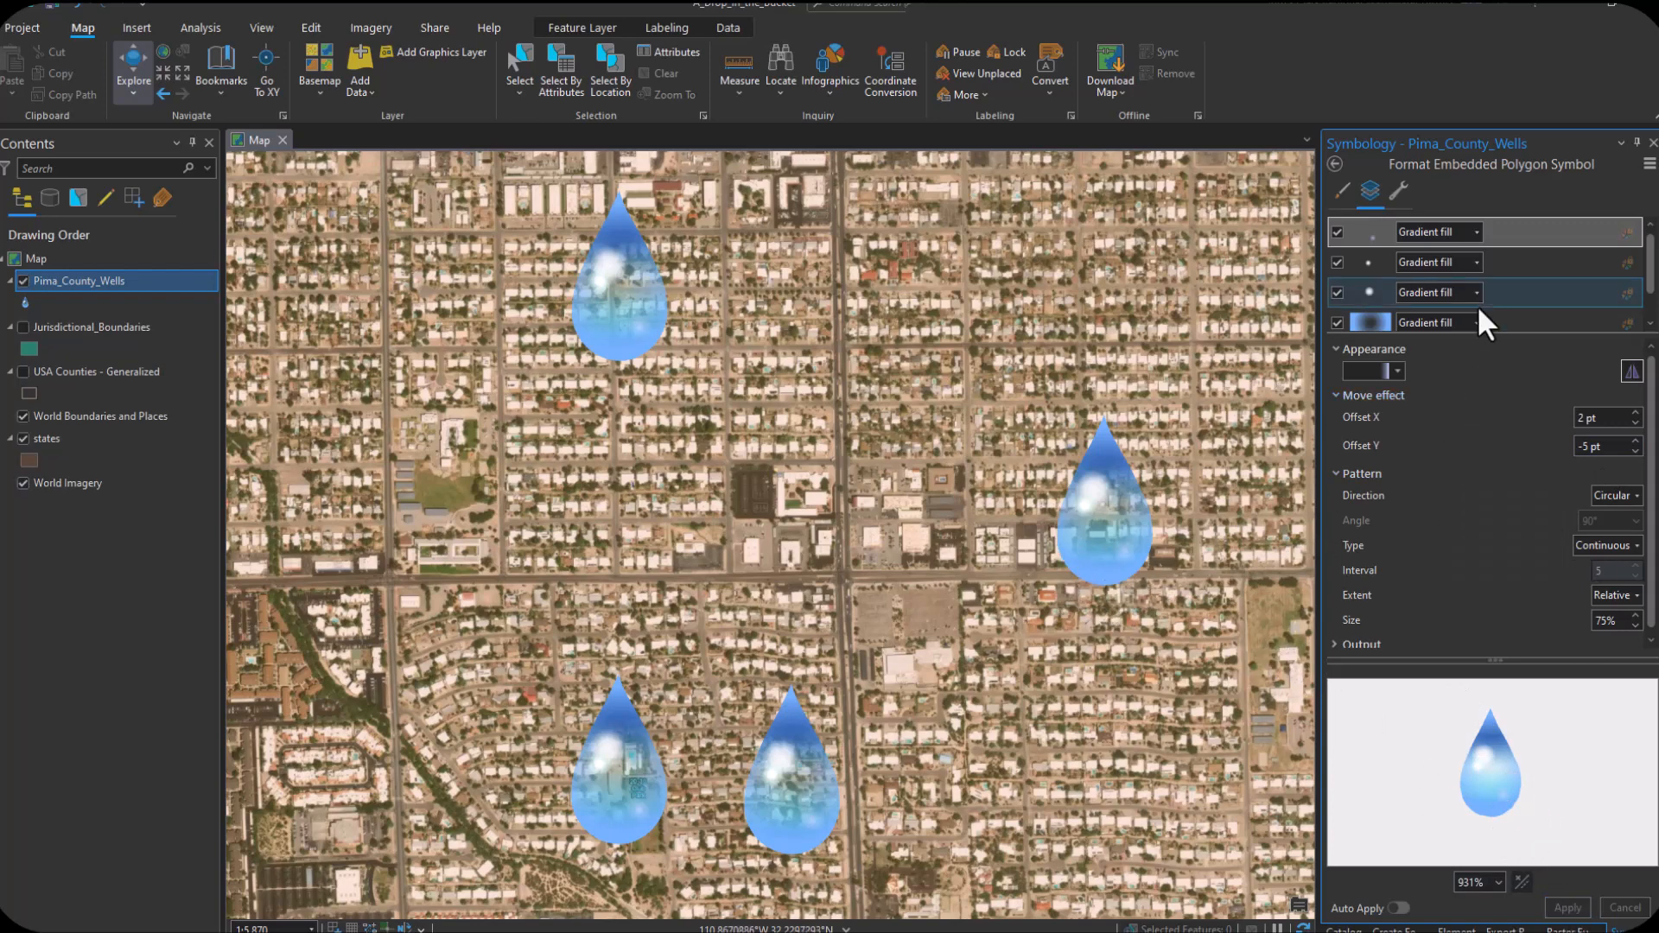
Step: In the topmost gradient fill's color scheme, move the 83% stop to 76% and the 95% stop to 90%, and apply the changes
{"action": "left_click", "coordinate": [1356, 369]}
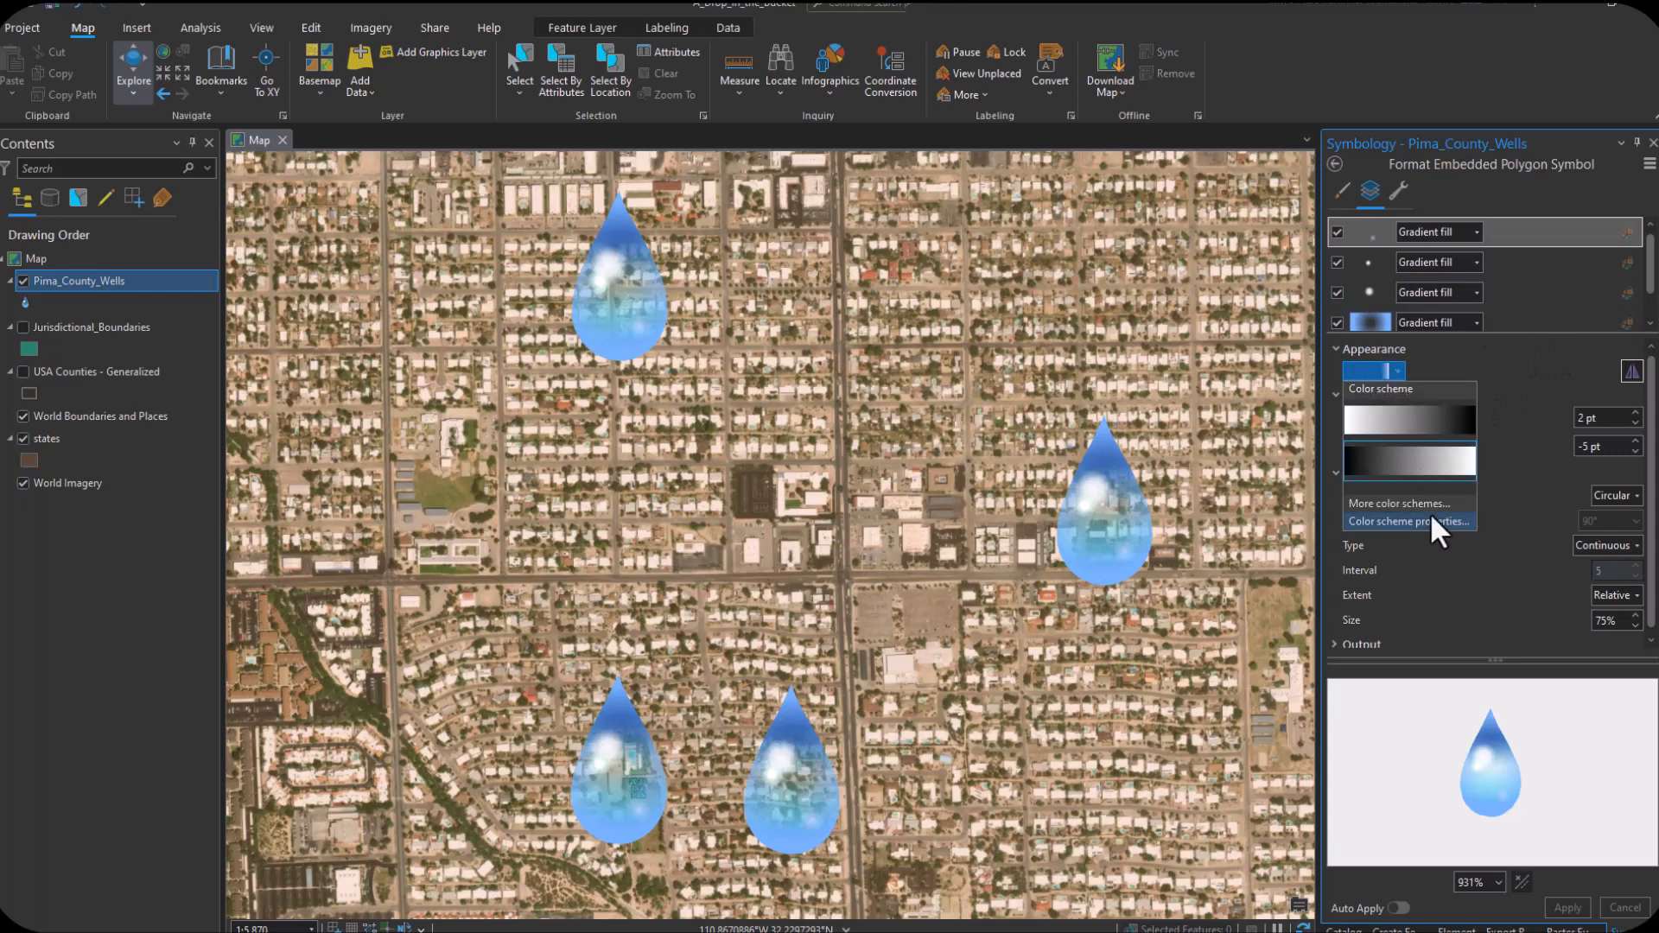
{"action": "left_click", "coordinate": [1429, 512]}
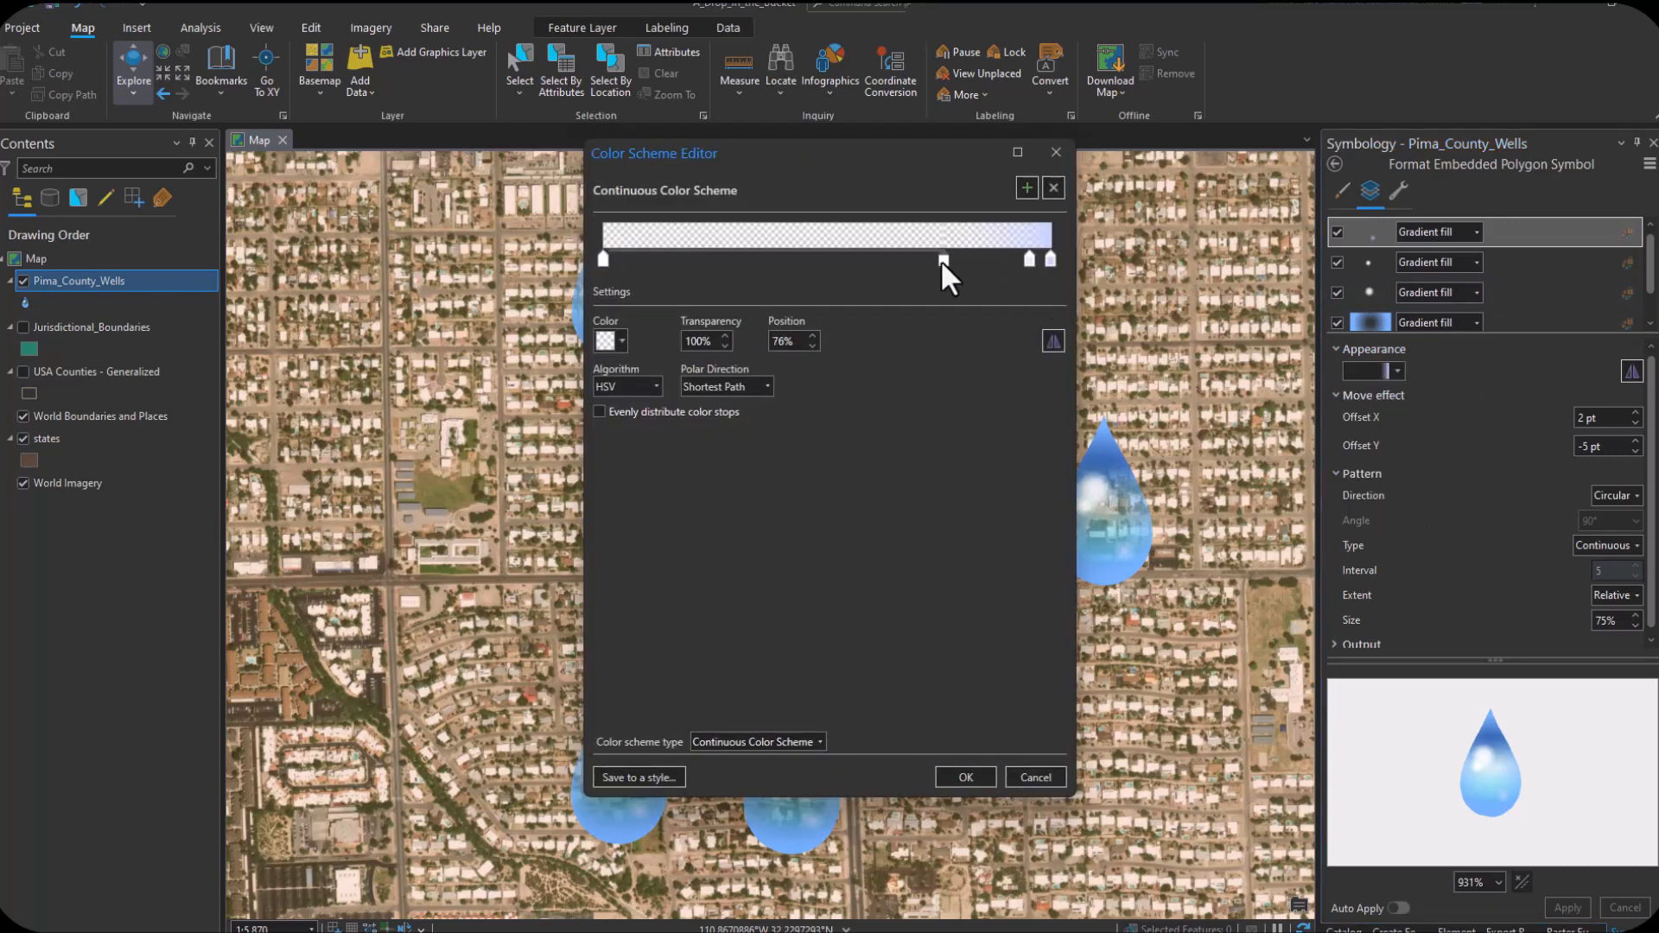
{"action": "left_click_drag", "start_coordinate": [1029, 257], "coordinate": [1004, 258]}
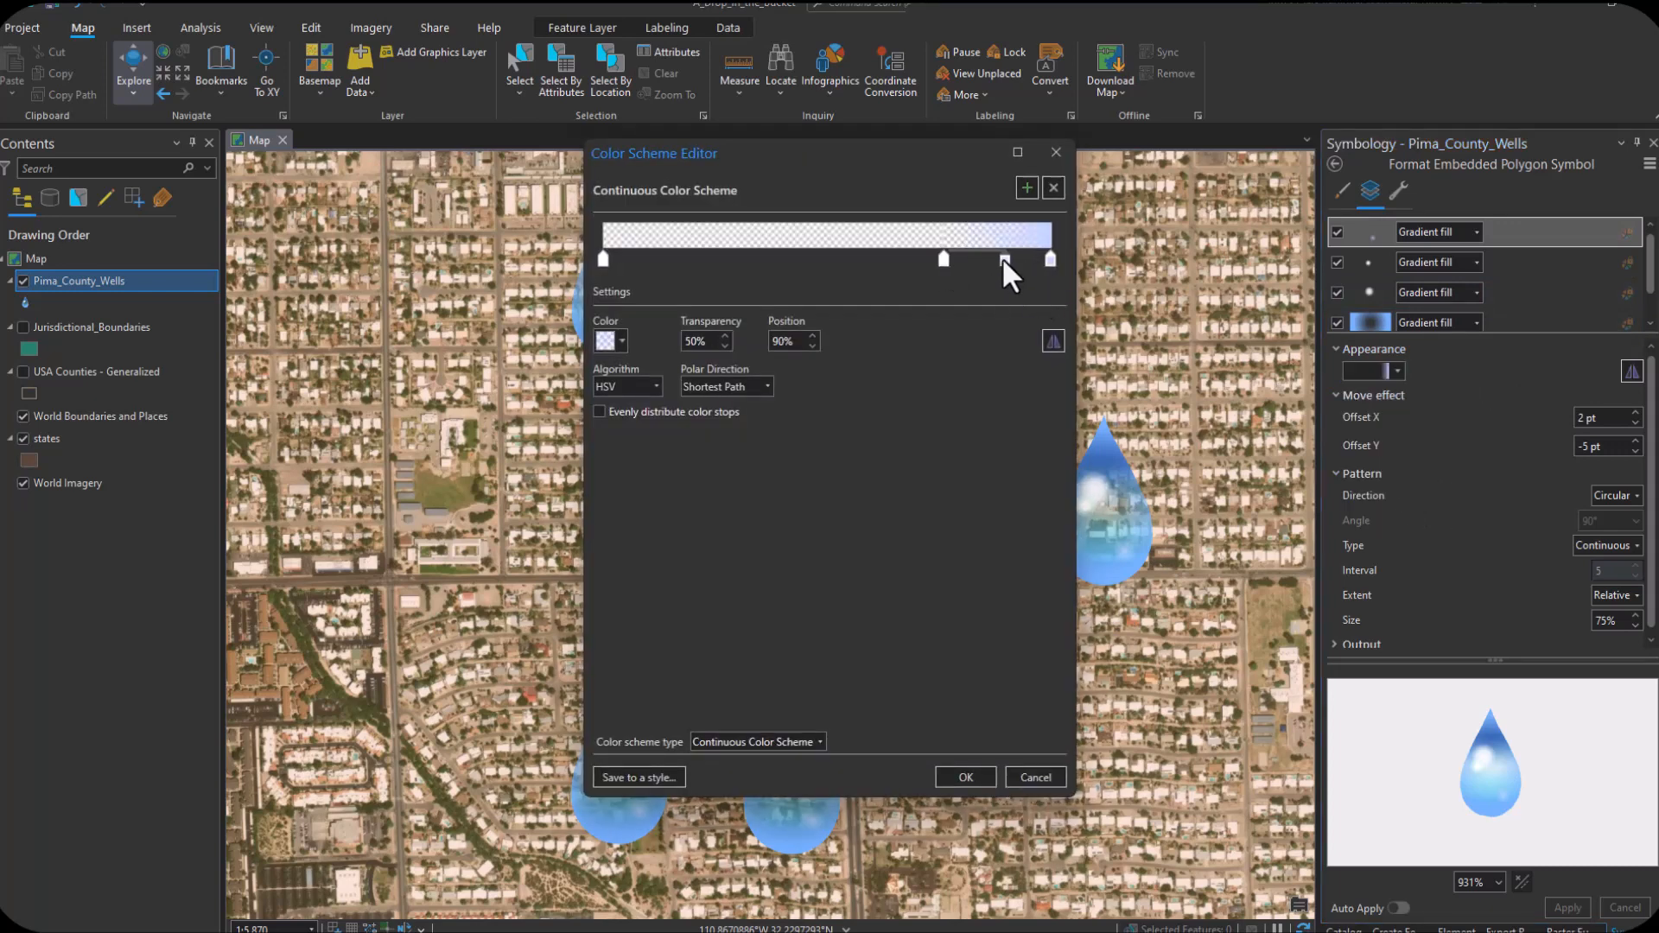
{"action": "left_click", "coordinate": [1050, 258]}
{"action": "left_click", "coordinate": [992, 776]}
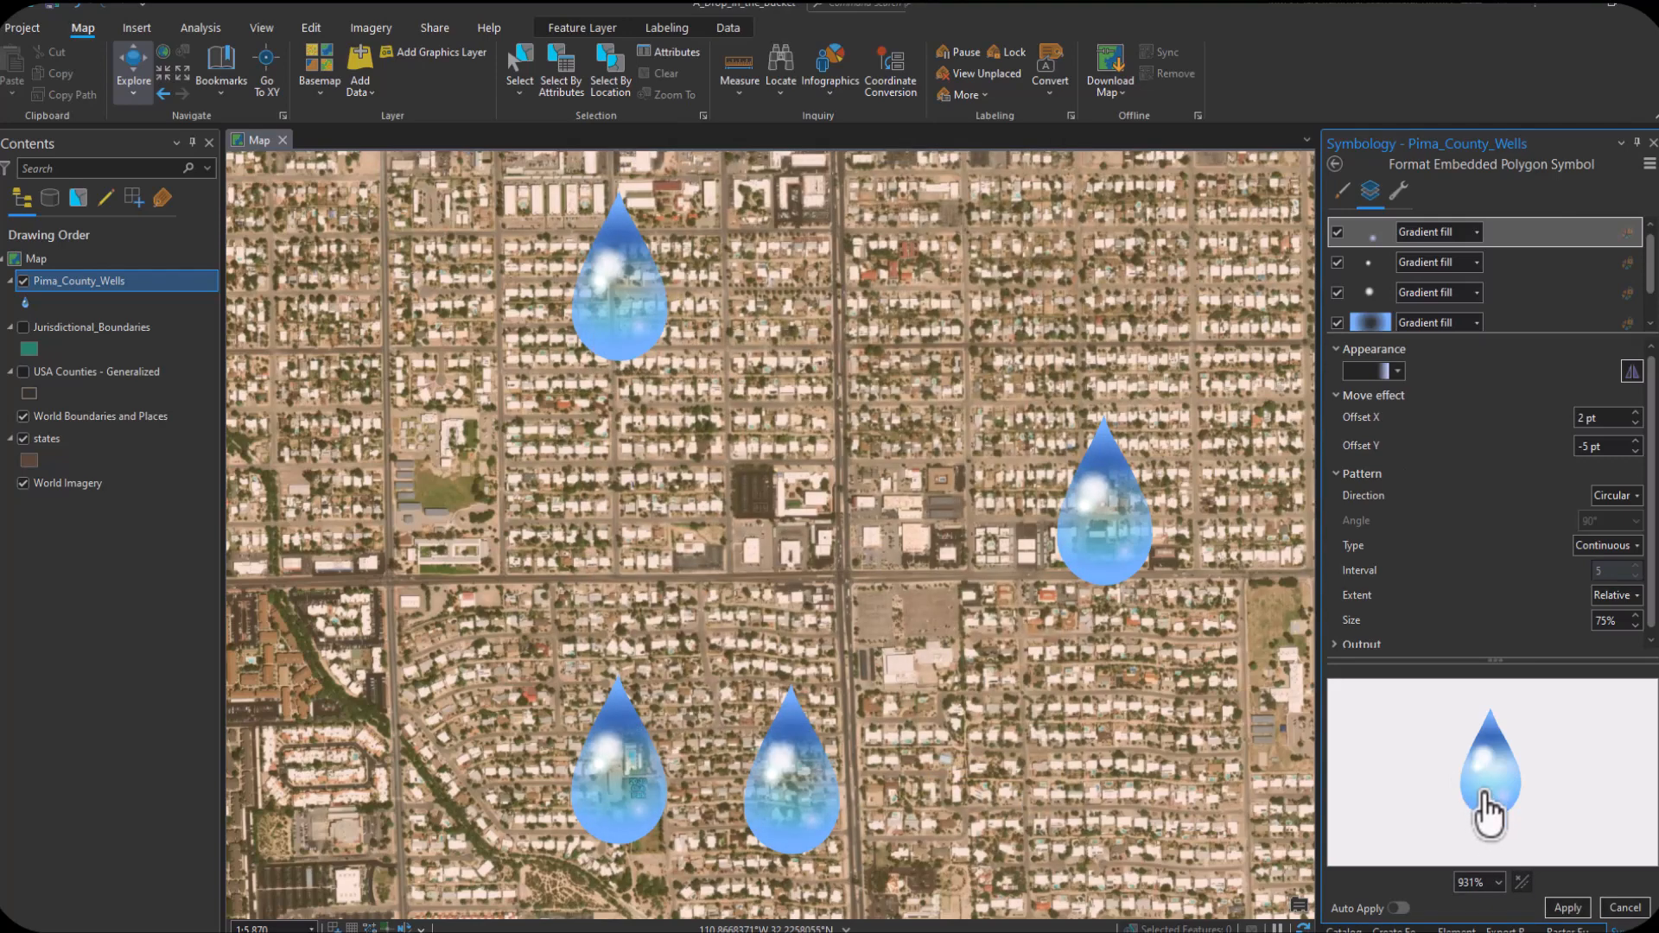
{"action": "left_click", "coordinate": [1566, 907]}
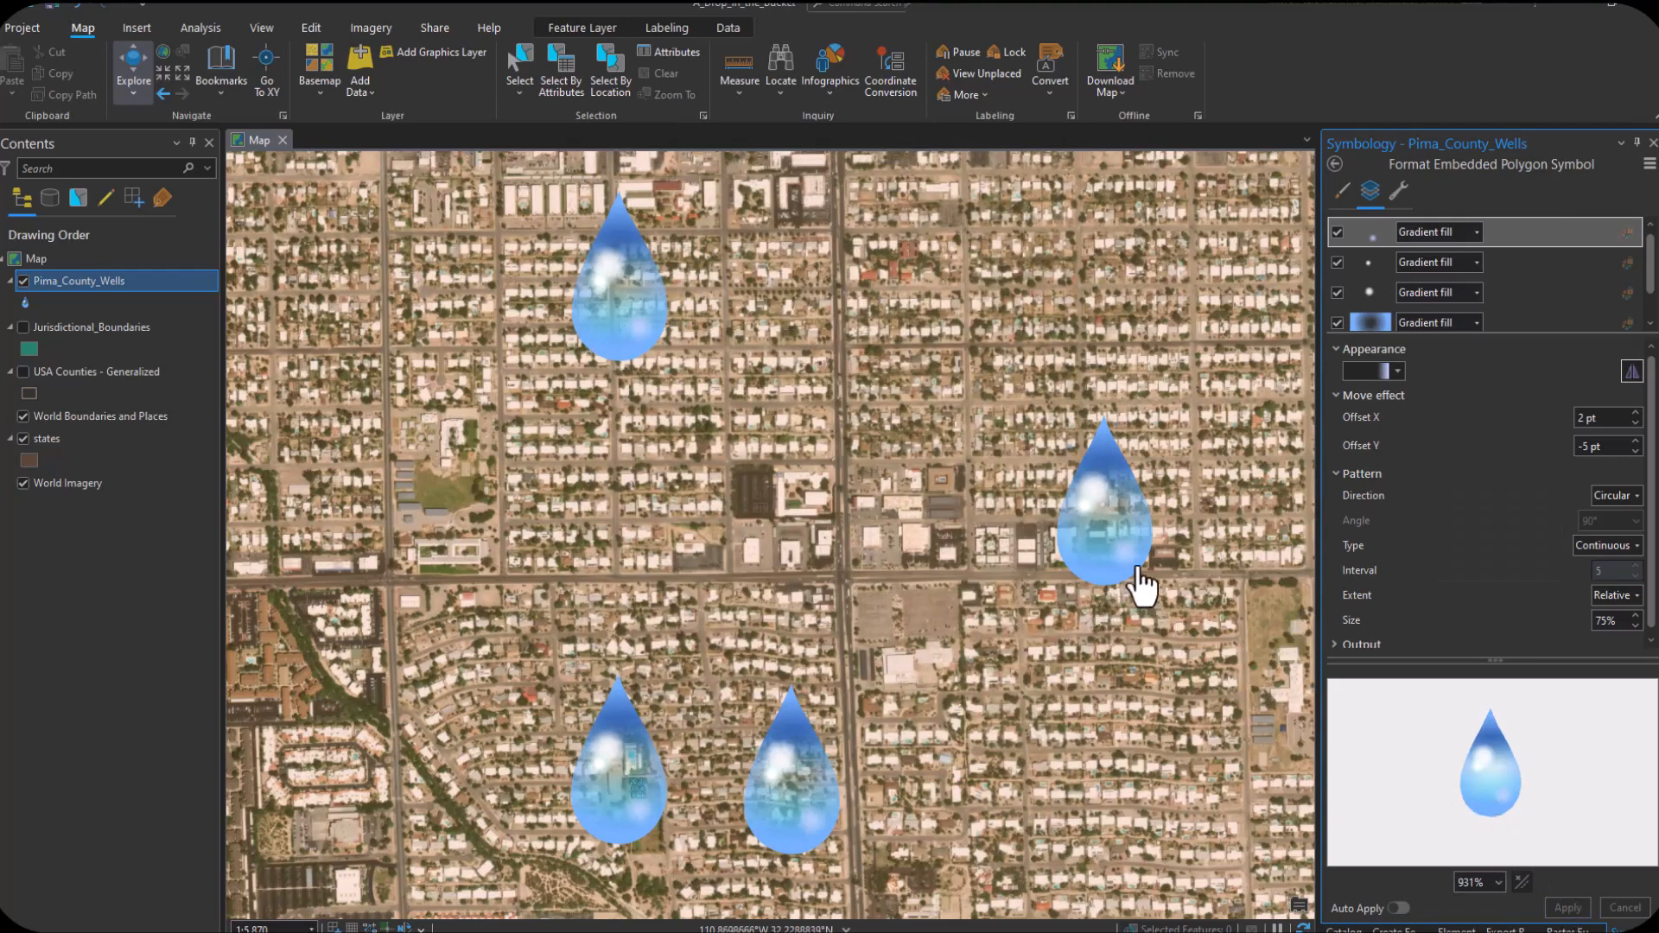
Step: Examine the droplet symbols on the map at several zoom scales
{"action": "scroll", "coordinate": [784, 648], "scroll_direction": "down", "scroll_amount": 2}
{"action": "scroll", "coordinate": [812, 519], "scroll_direction": "down", "scroll_amount": 3}
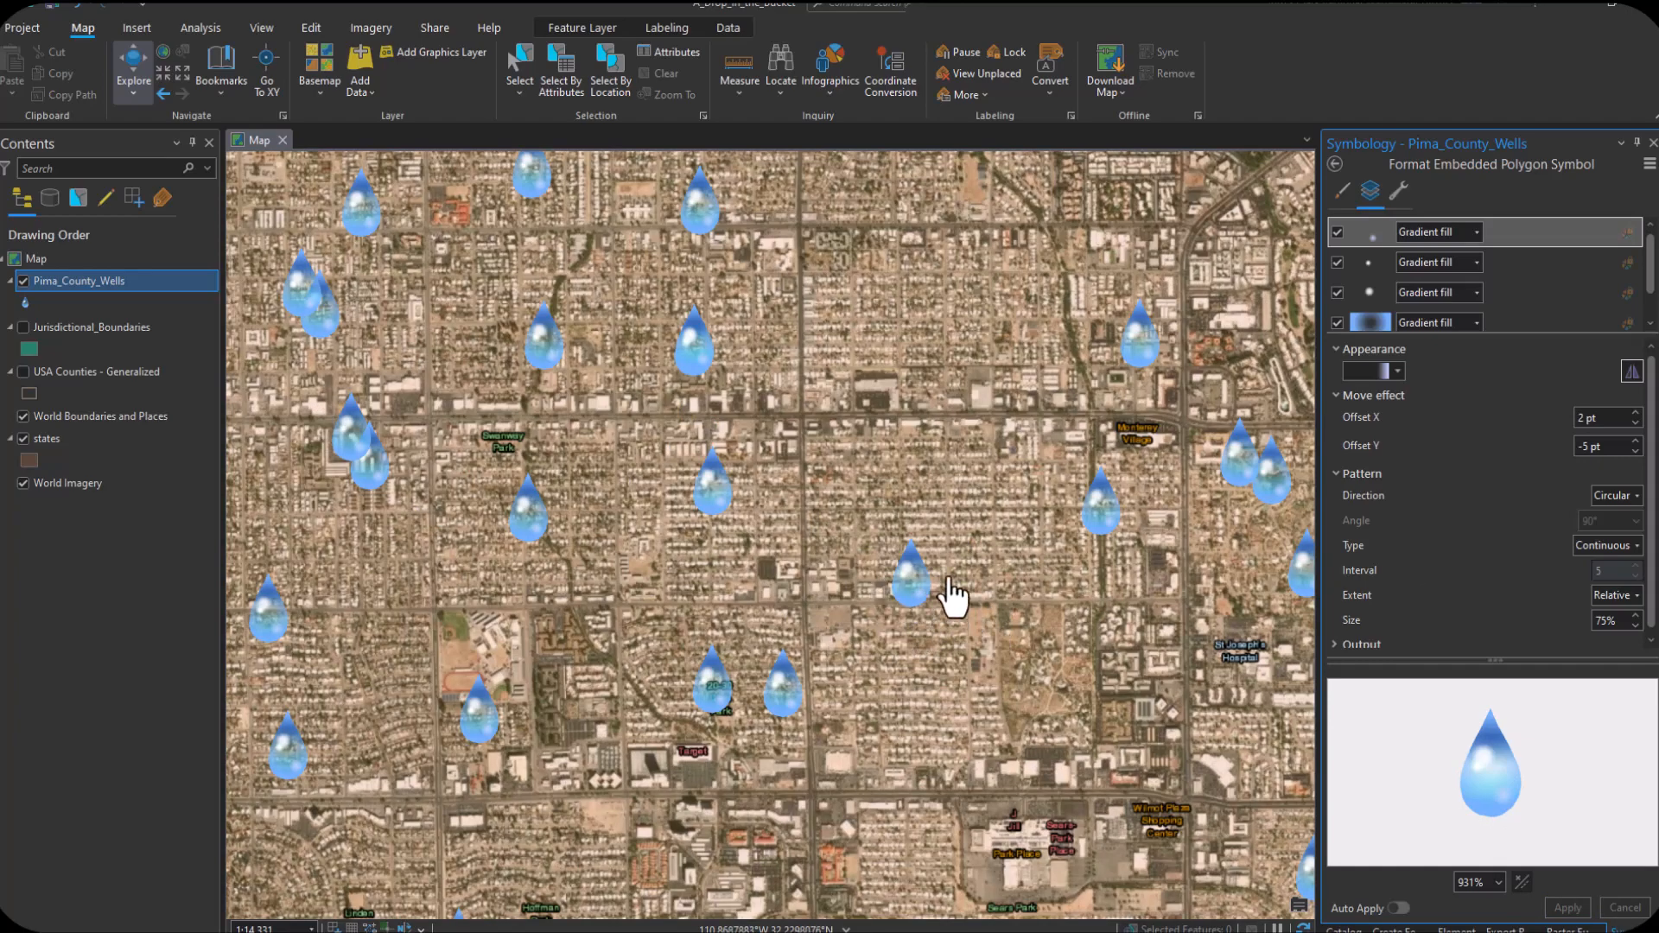
{"action": "scroll", "coordinate": [951, 596], "scroll_direction": "up", "scroll_amount": 3}
{"action": "left_click_drag", "start_coordinate": [906, 711], "coordinate": [1029, 604]}
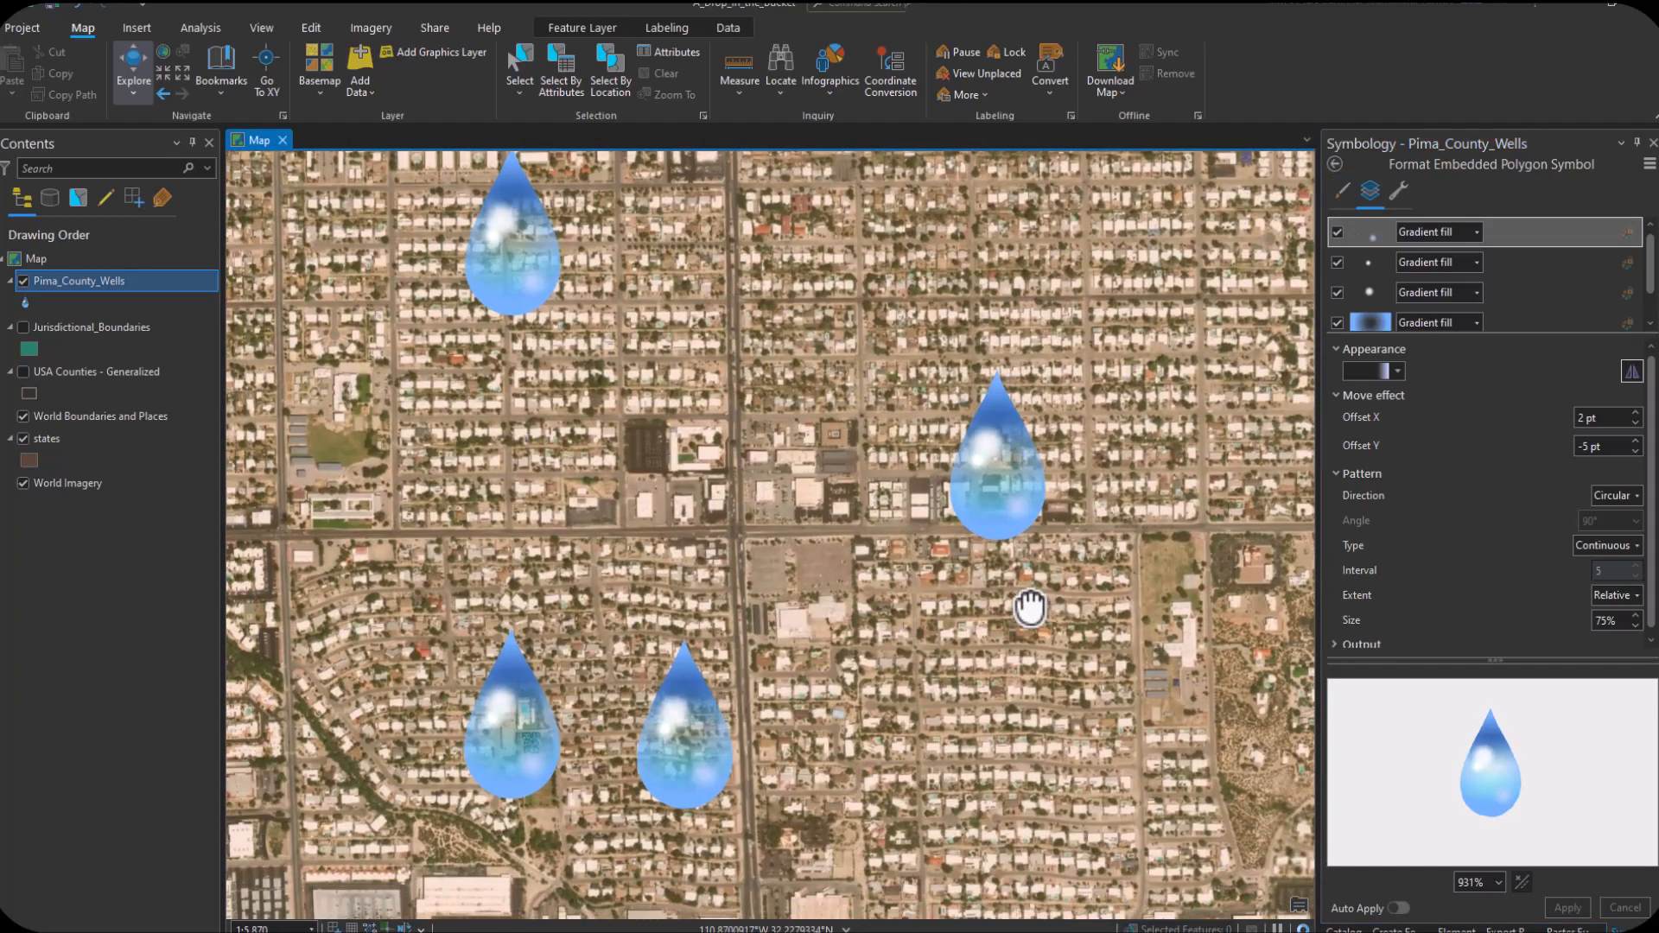
{"action": "scroll", "coordinate": [829, 660], "scroll_direction": "down", "scroll_amount": 3}
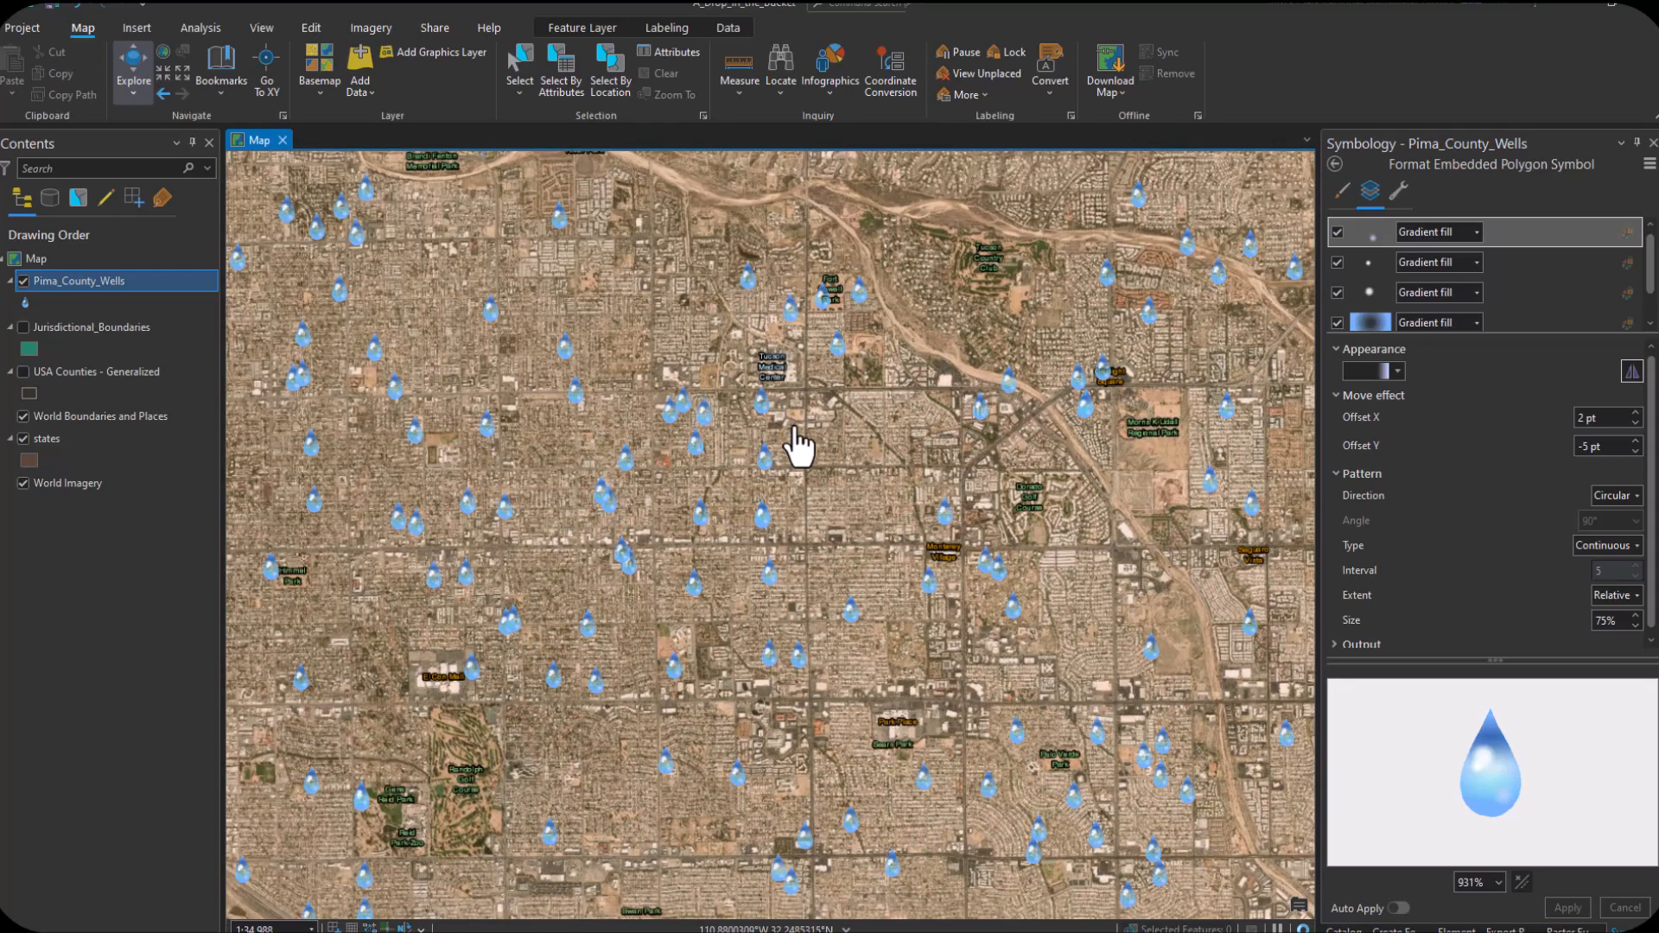
{"action": "scroll", "coordinate": [1007, 591], "scroll_direction": "up", "scroll_amount": 1}
{"action": "scroll", "coordinate": [1013, 609], "scroll_direction": "up", "scroll_amount": 3}
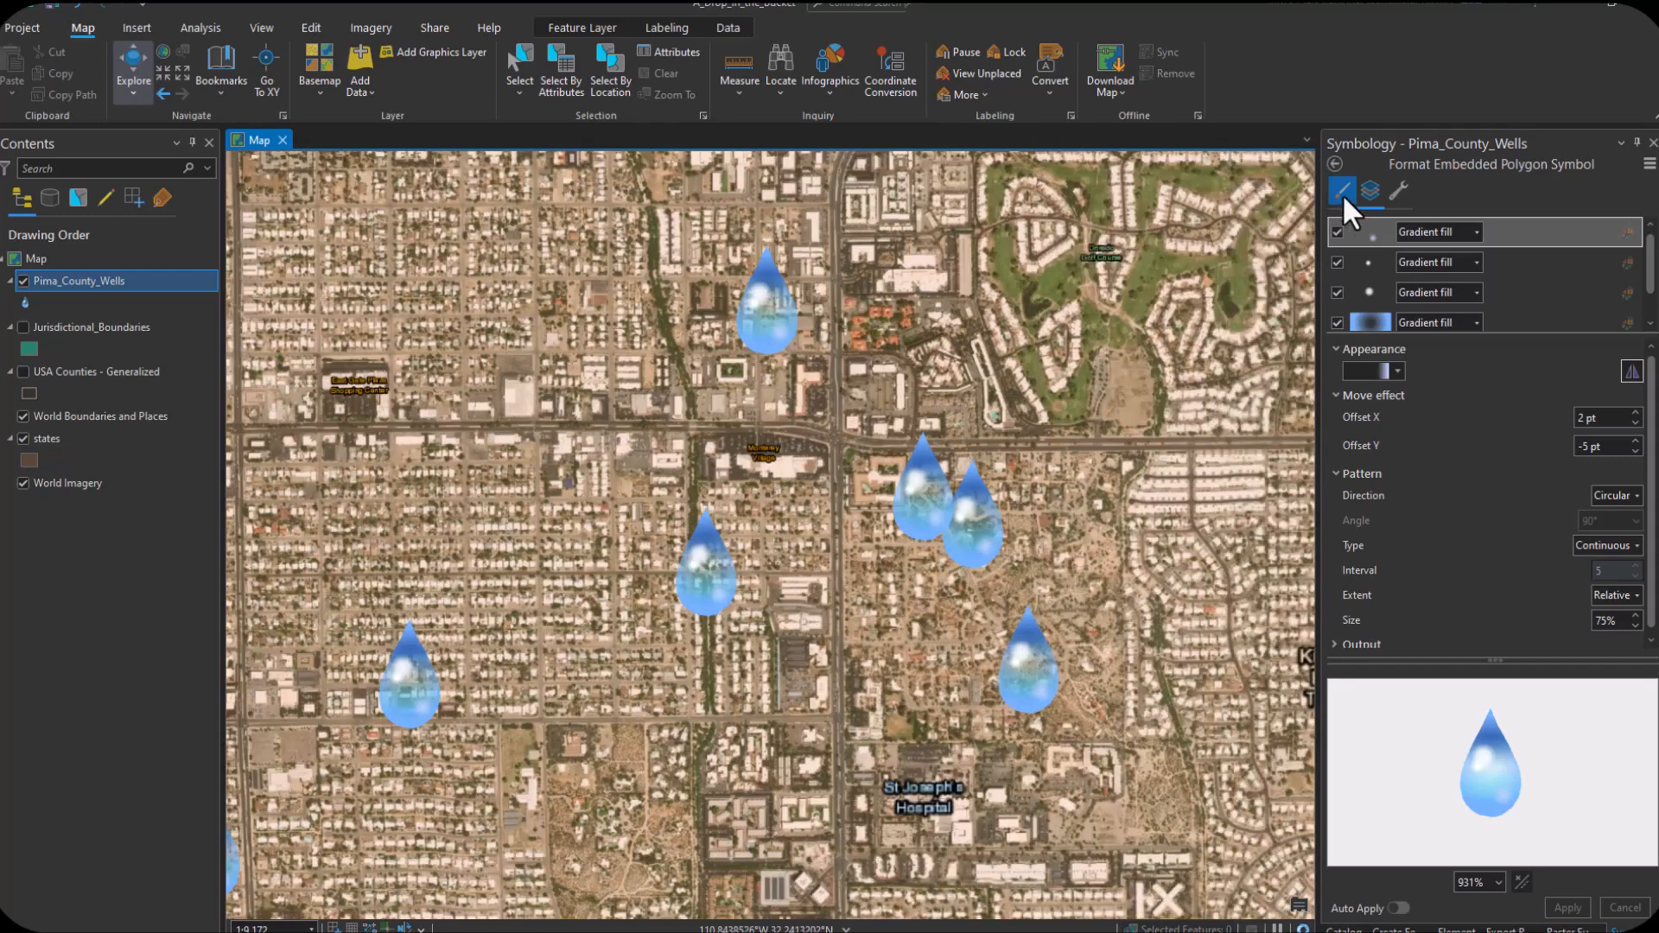
Step: Return to the point symbol's layers, turn on the lower shape marker, and open its shape fill symbol for formatting
{"action": "left_click", "coordinate": [1341, 192]}
{"action": "left_click", "coordinate": [1335, 165]}
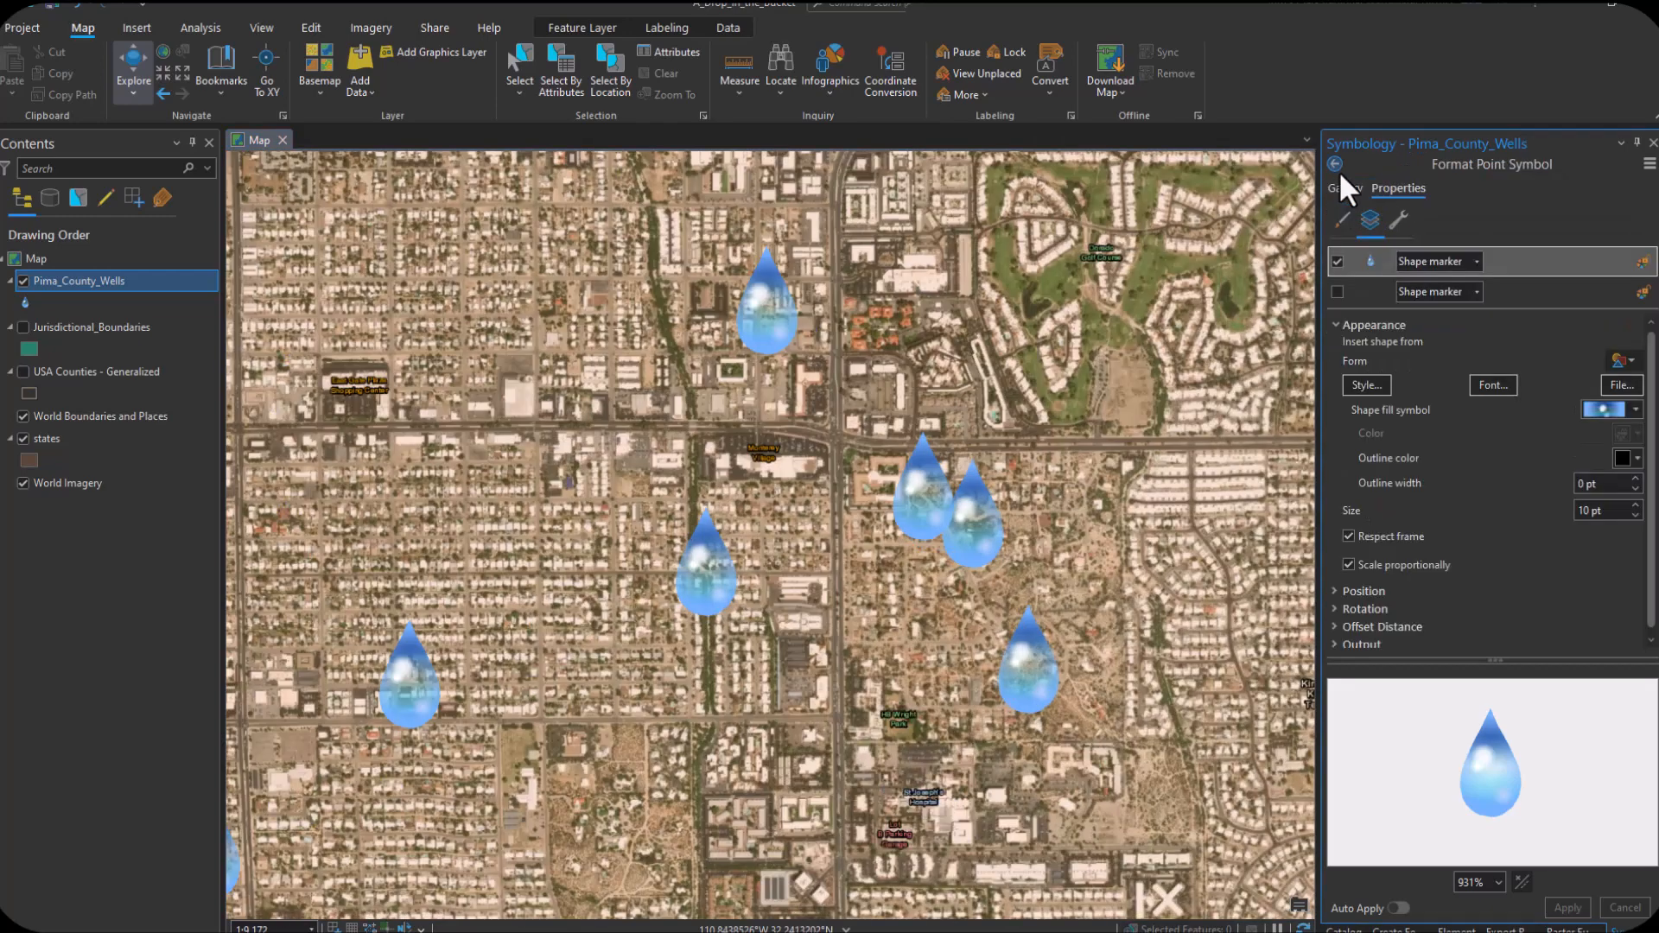
{"action": "left_click", "coordinate": [1367, 298]}
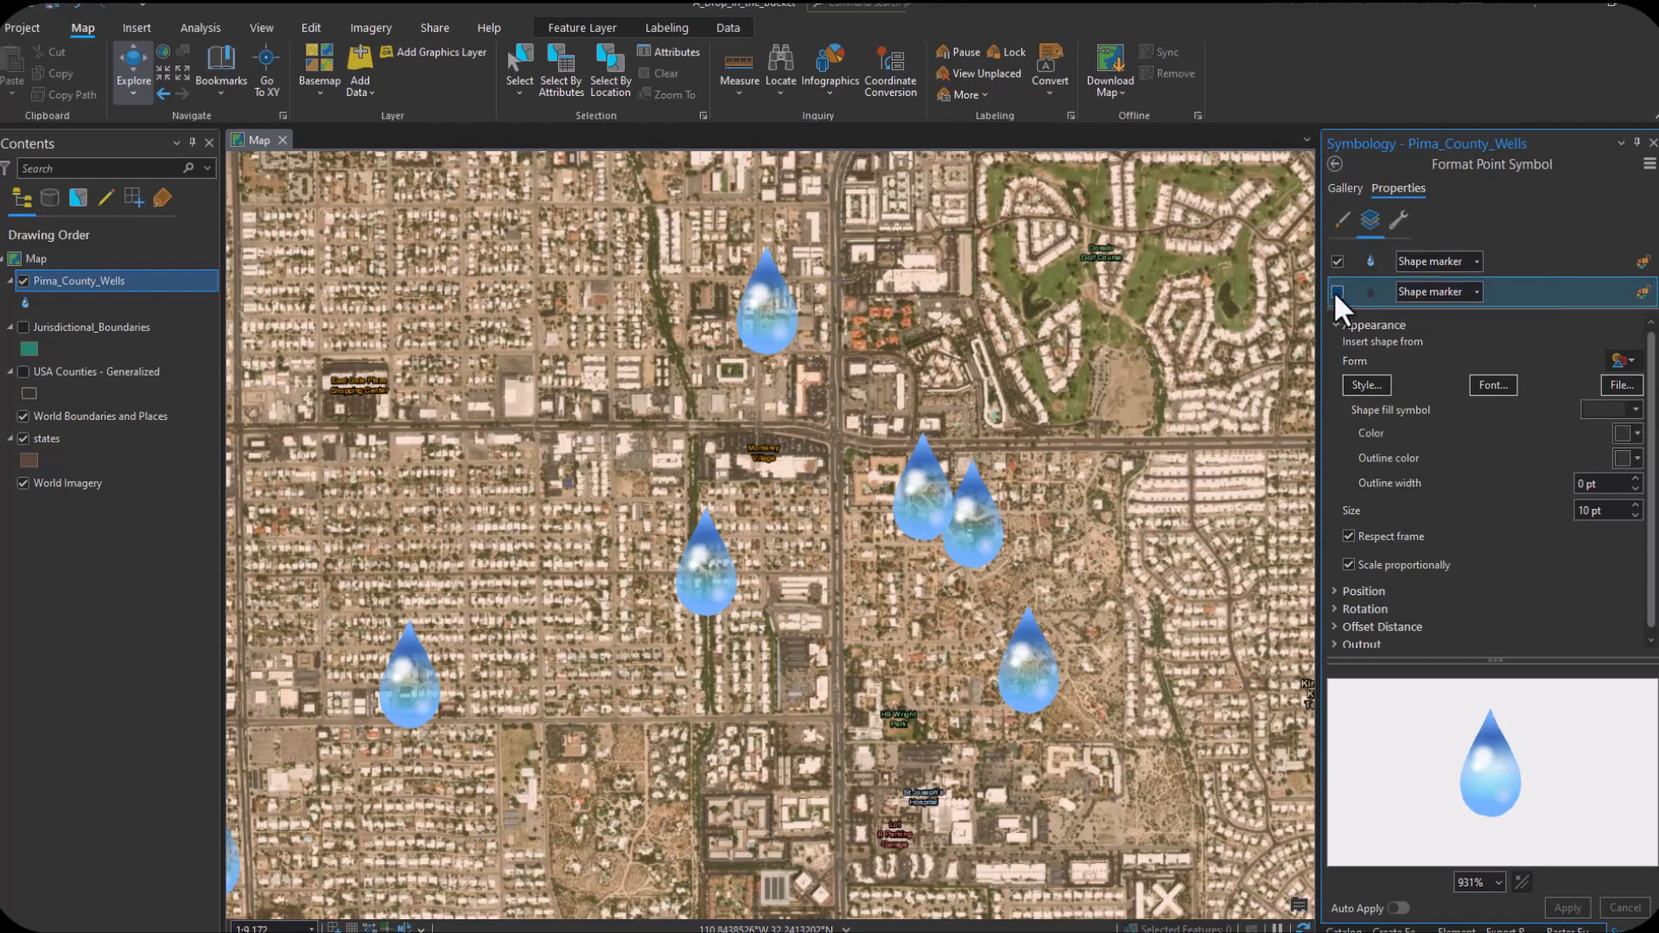
{"action": "left_click", "coordinate": [1337, 292]}
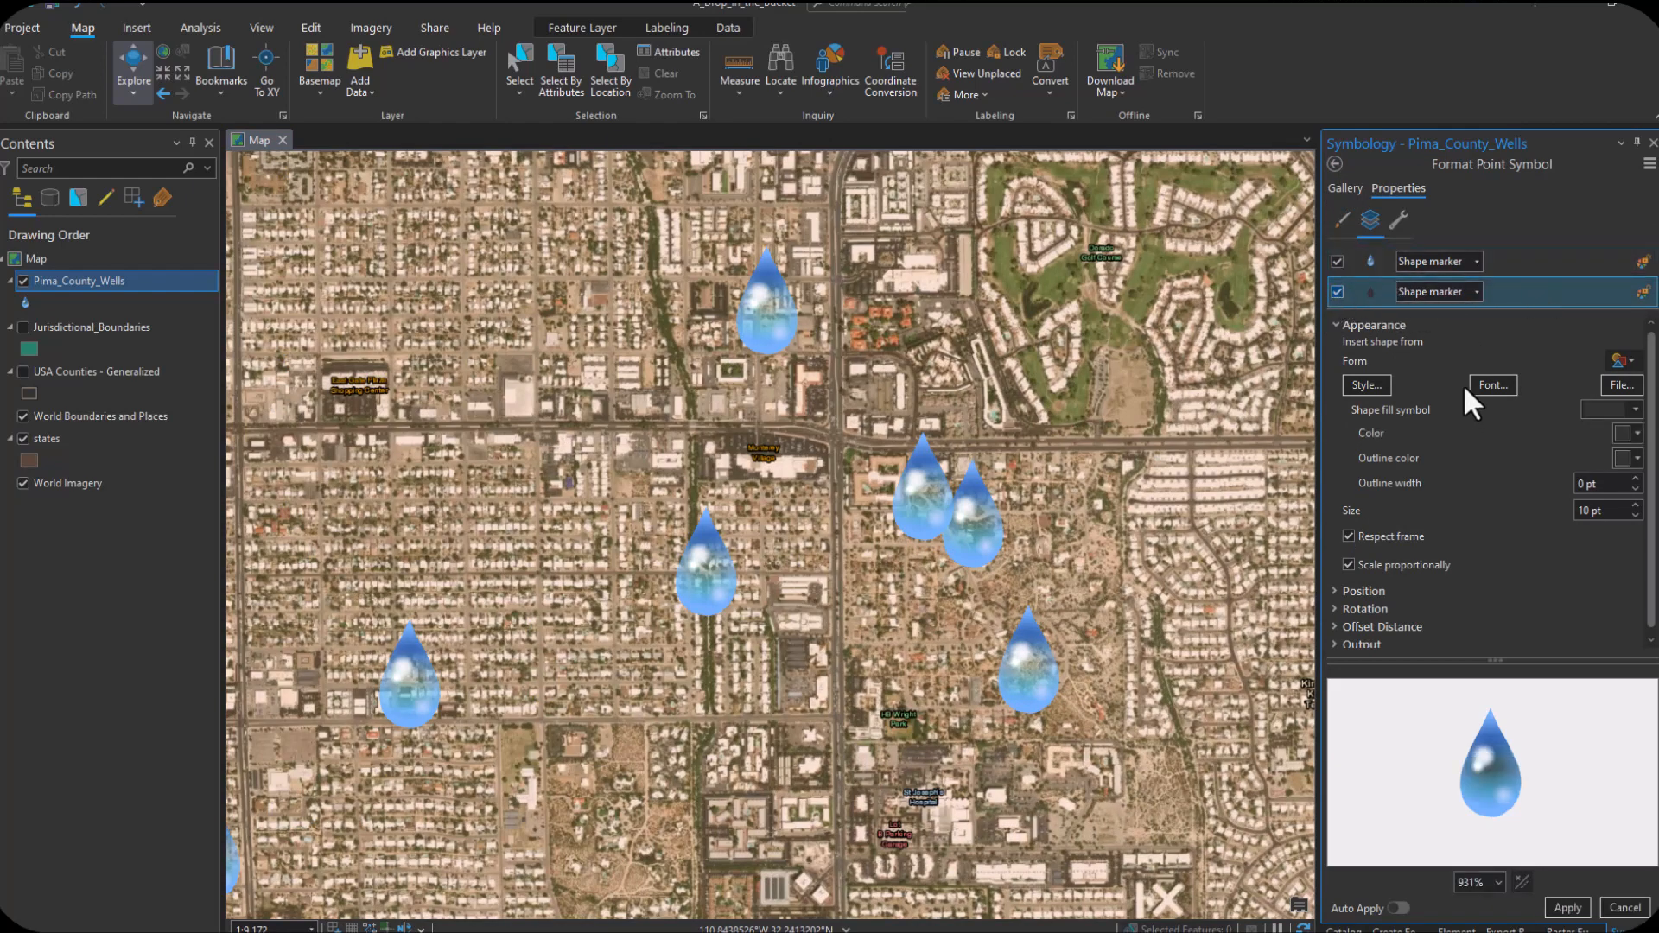
{"action": "left_click", "coordinate": [1592, 409]}
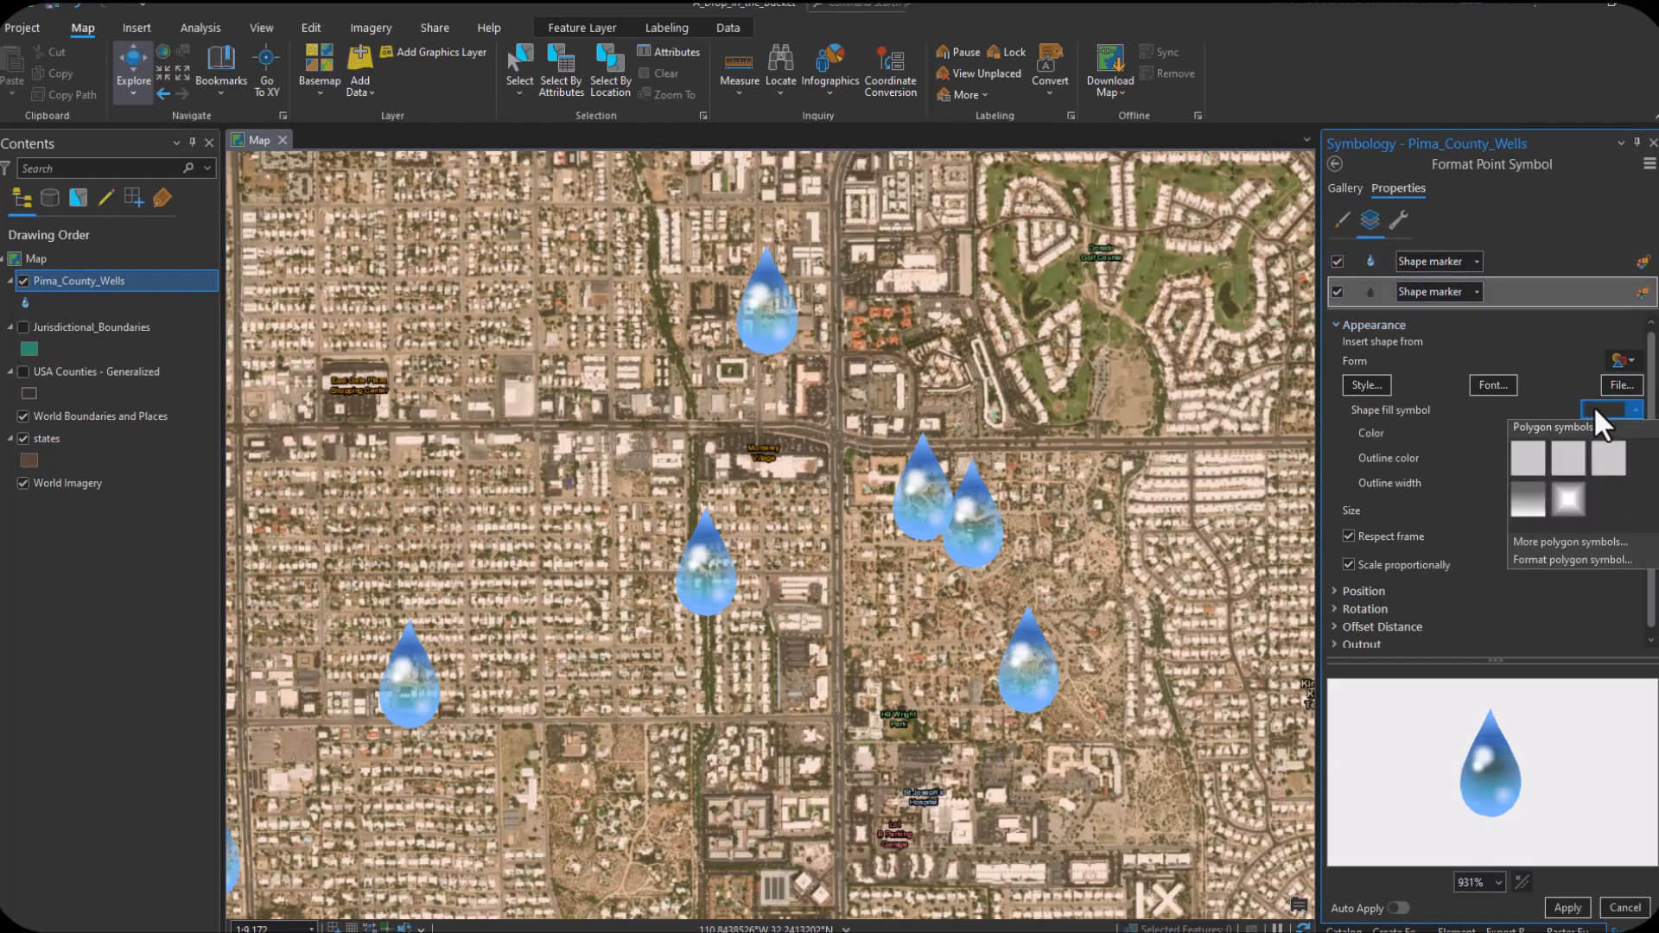
{"action": "left_click", "coordinate": [1570, 559]}
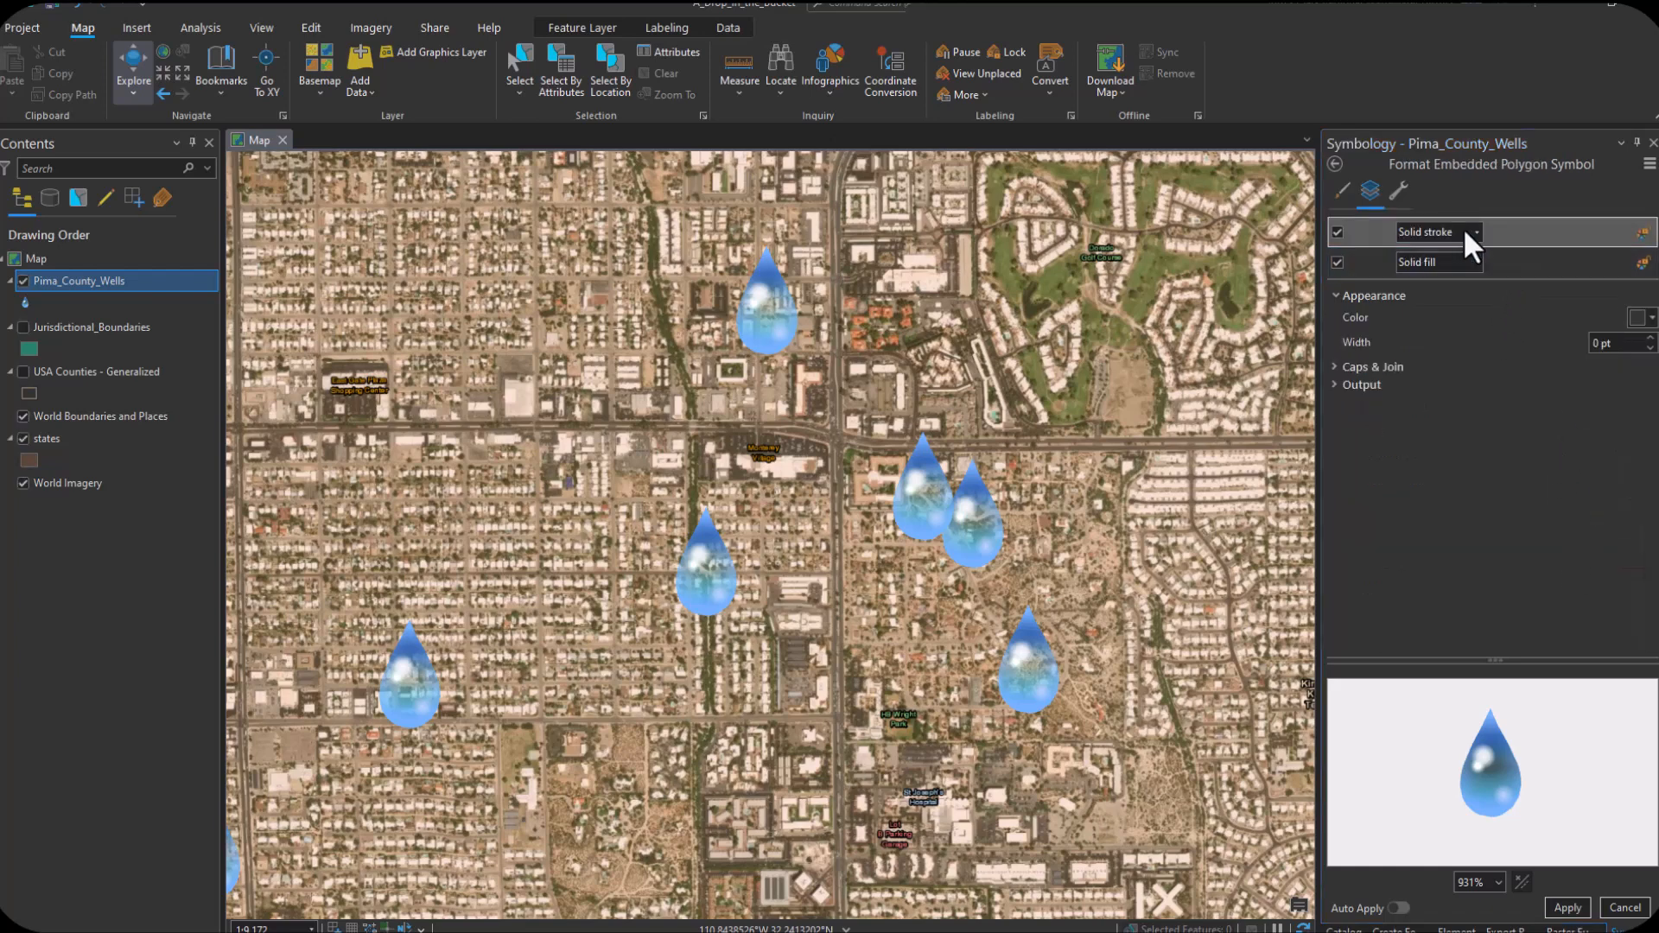
Step: Delete the solid stroke layer from the lower marker's shape fill symbol and change the solid fill to a gradient fill
{"action": "left_click", "coordinate": [1402, 190]}
{"action": "left_click", "coordinate": [1448, 325]}
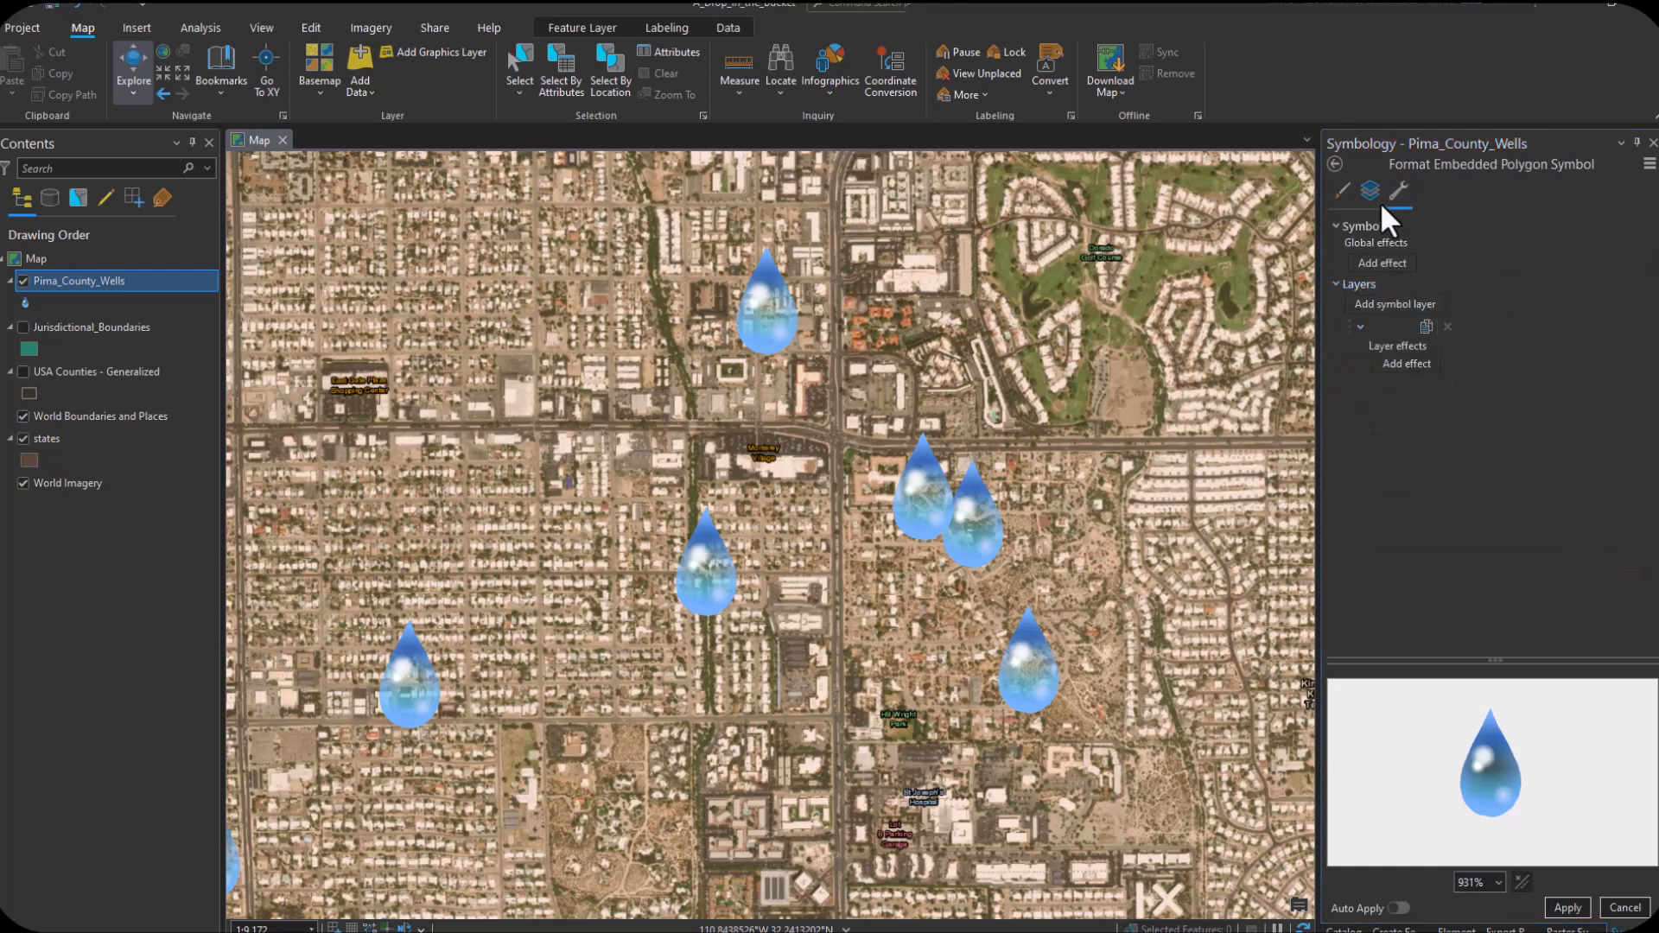
{"action": "left_click", "coordinate": [1370, 191]}
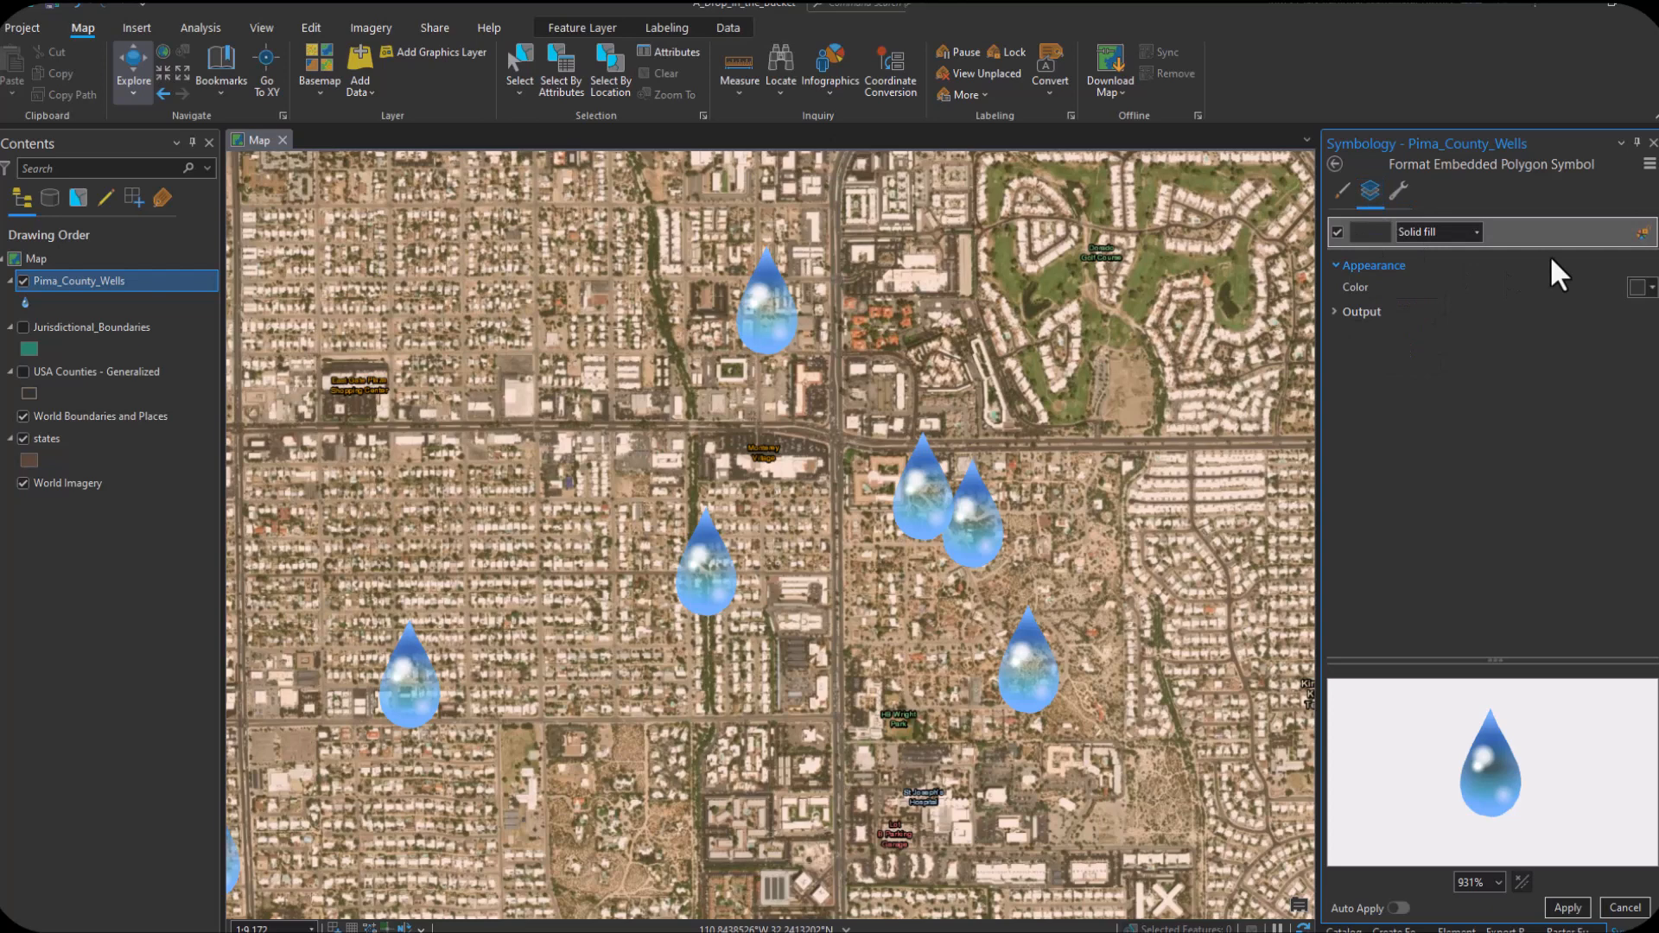
{"action": "left_click", "coordinate": [1459, 231]}
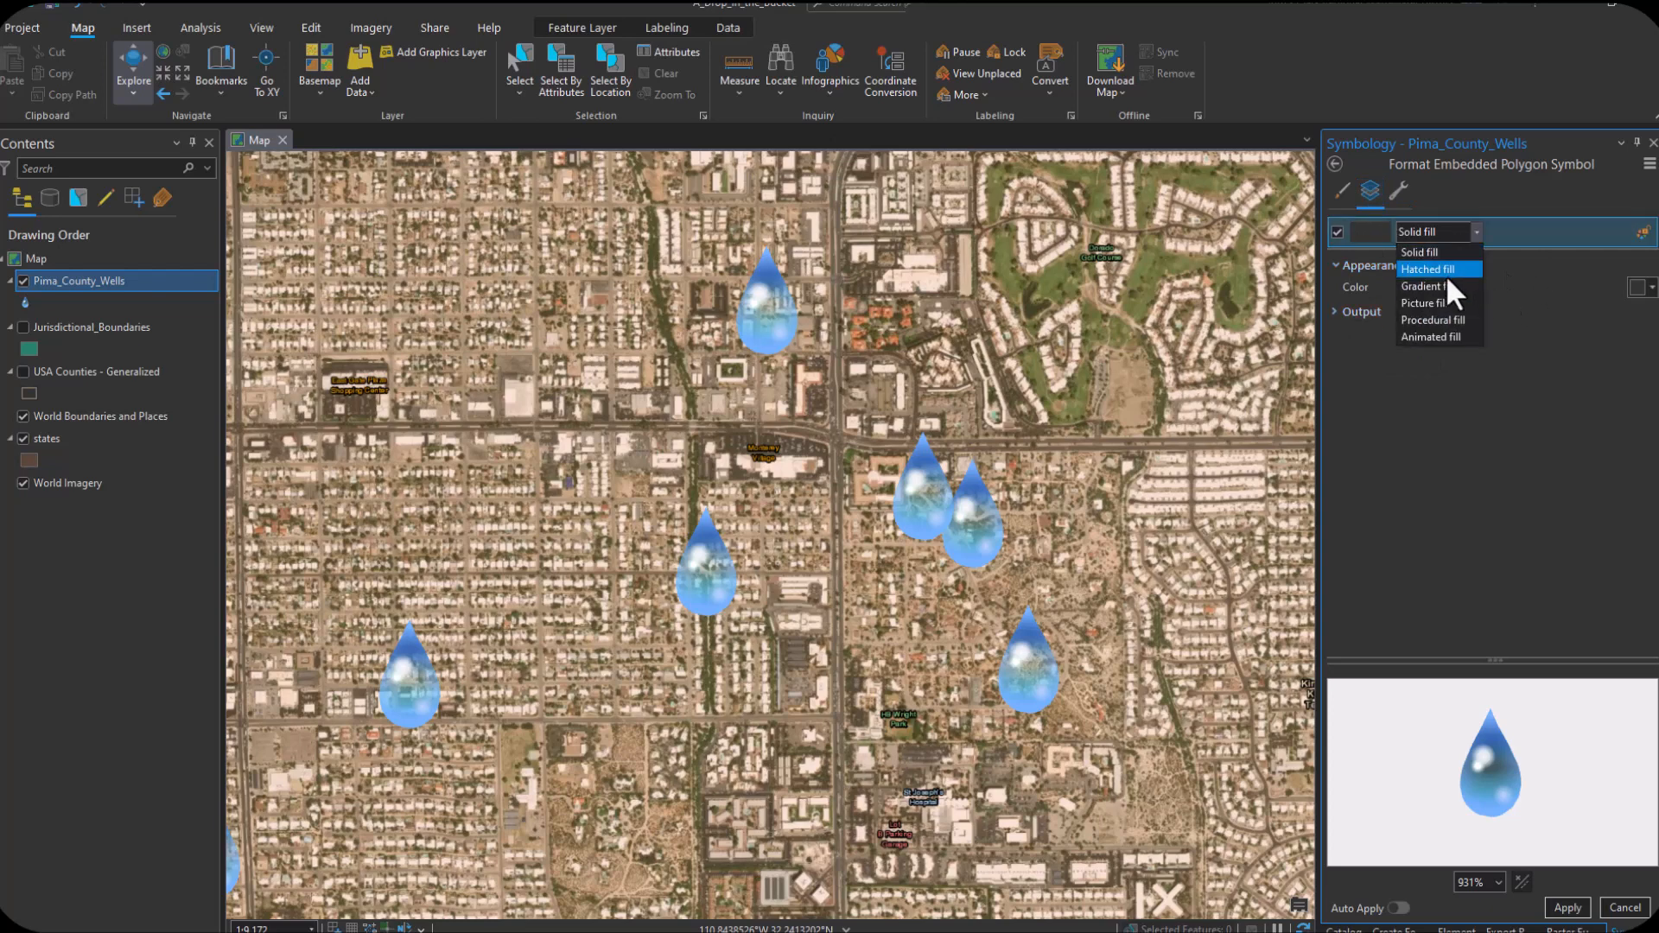
{"action": "left_click", "coordinate": [1434, 286]}
Step: In the new gradient fill's color scheme properties, make the 0% stop white with 100% transparency
{"action": "left_click", "coordinate": [1382, 287]}
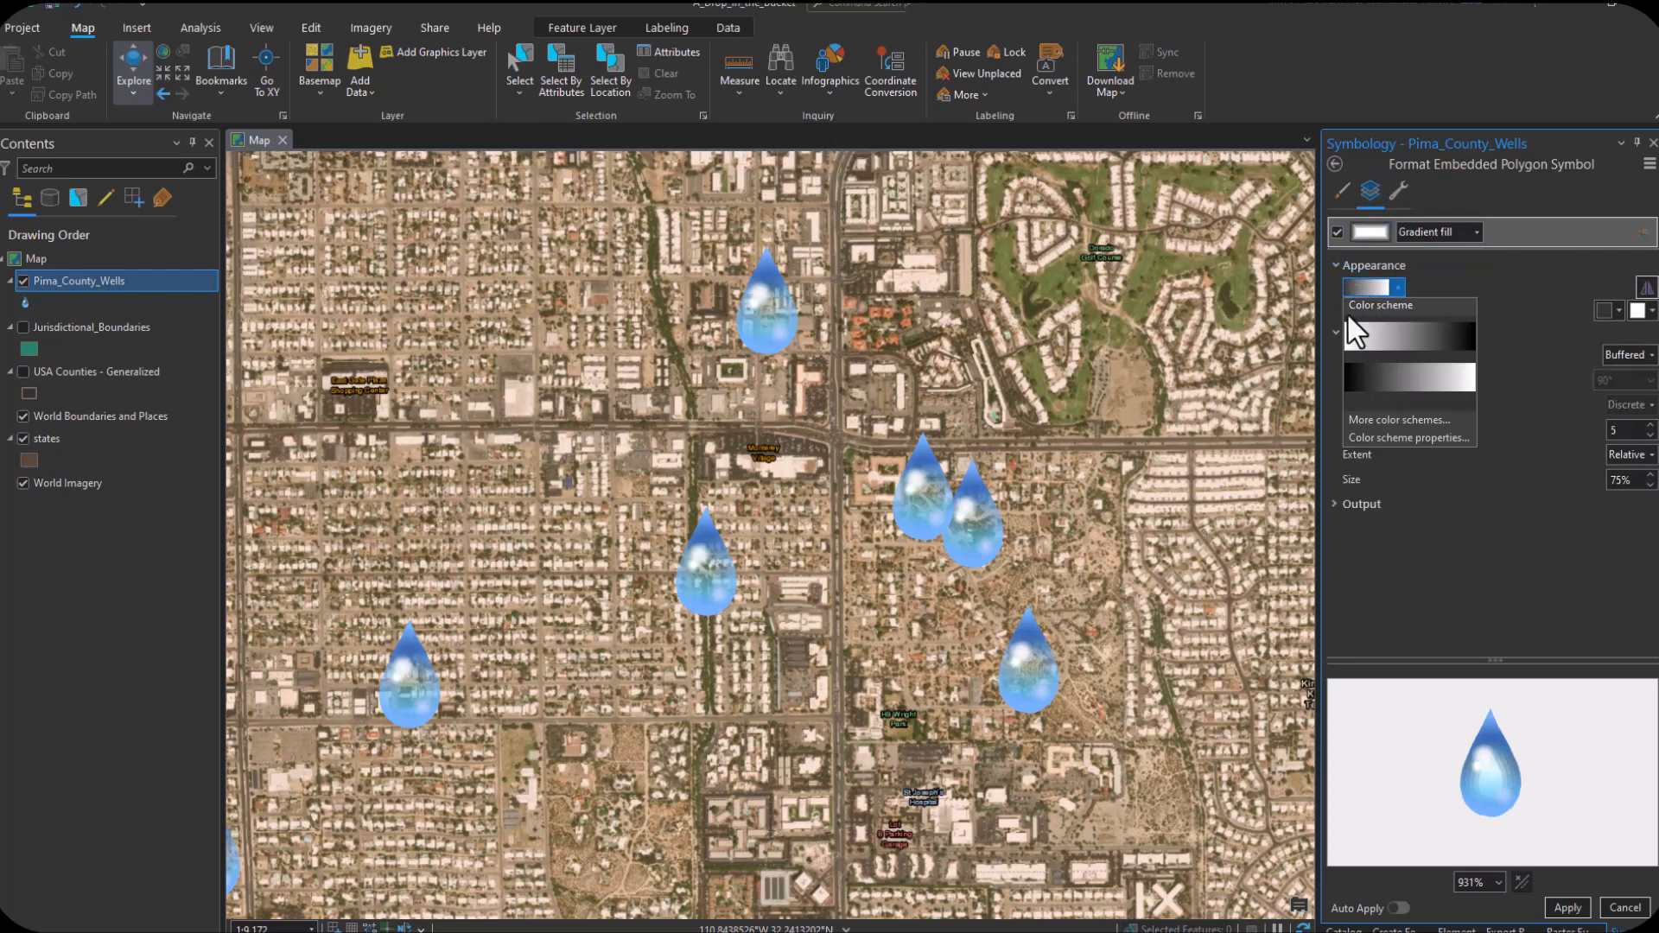
{"action": "left_click", "coordinate": [1402, 438]}
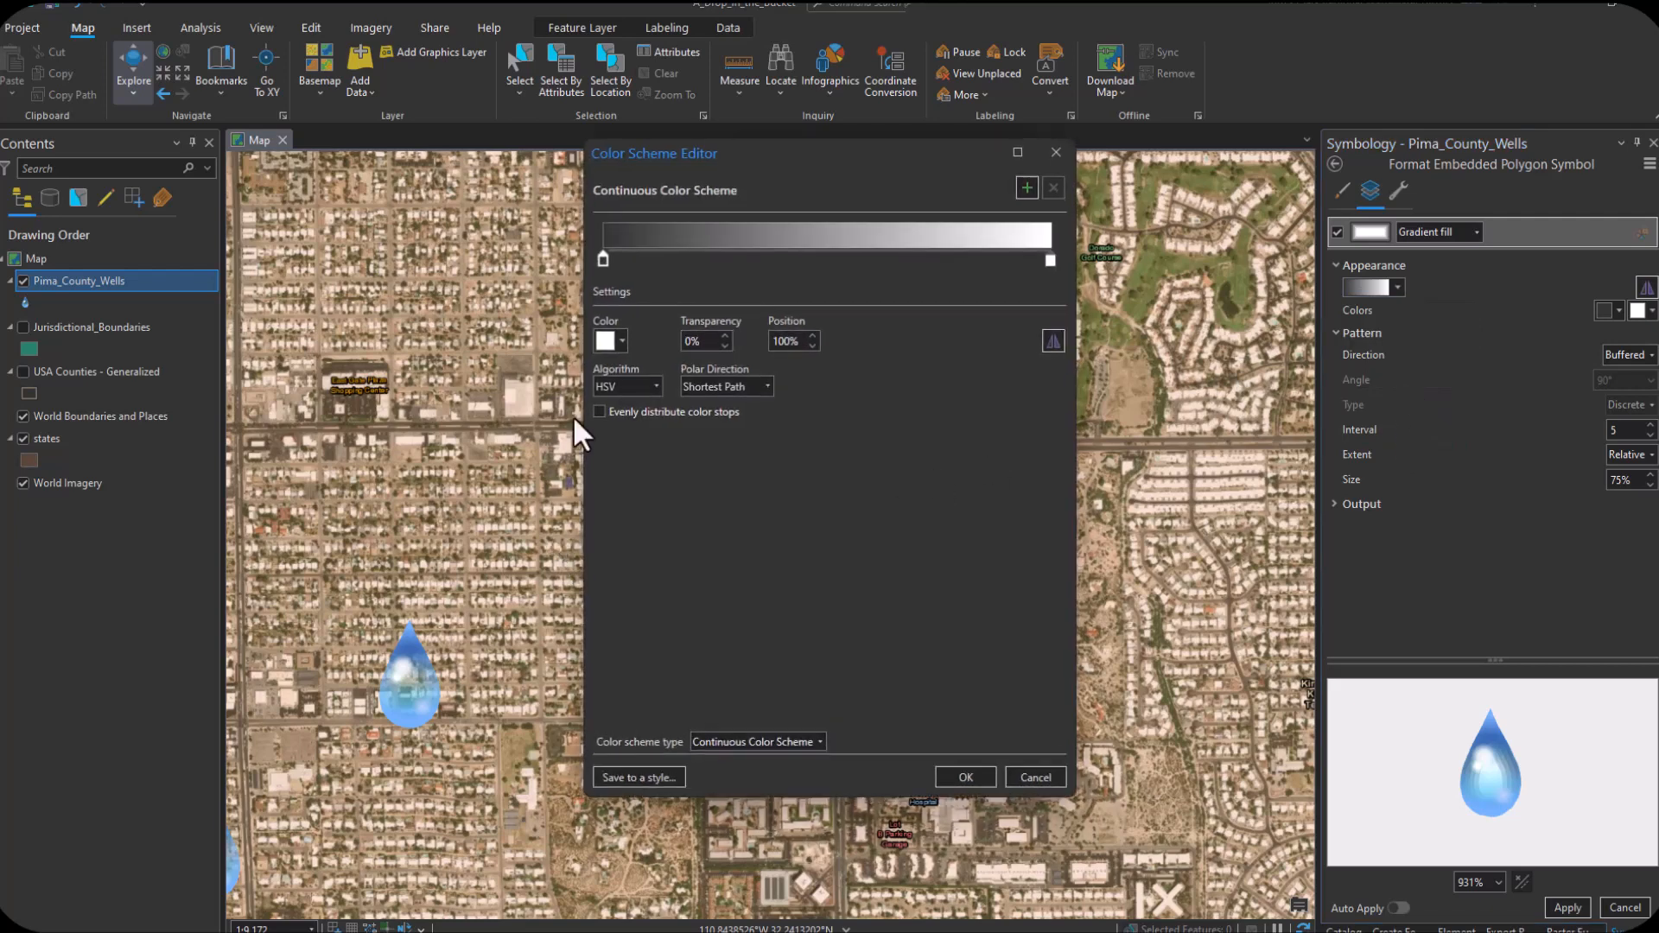
{"action": "left_click", "coordinate": [603, 260]}
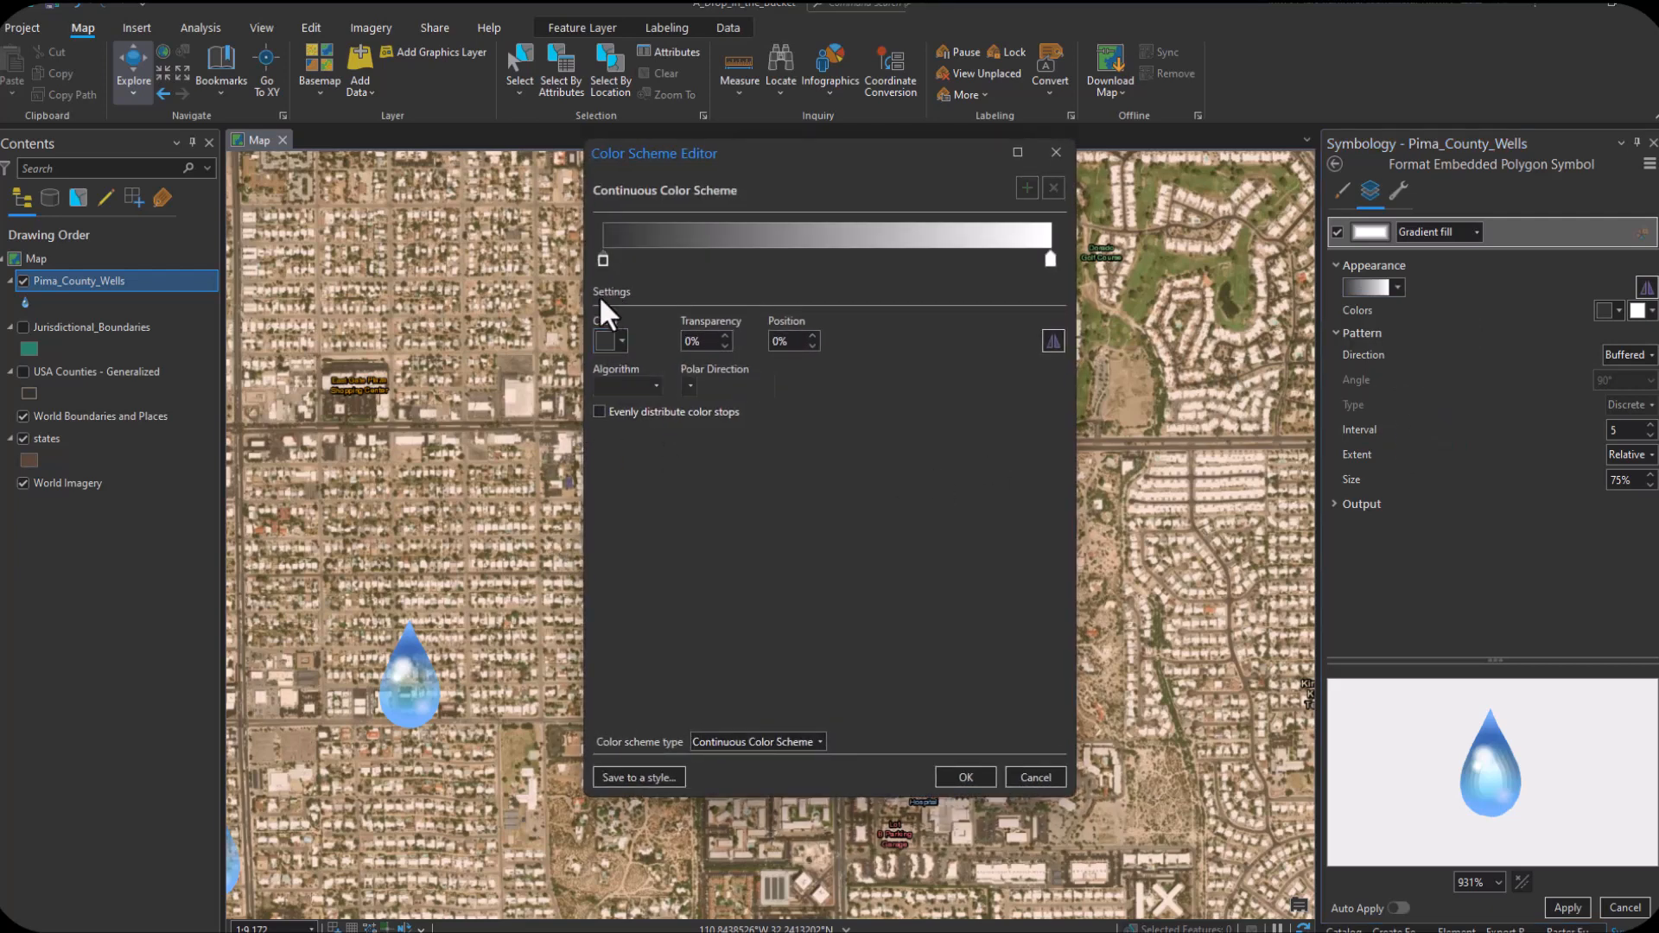
{"action": "left_click", "coordinate": [619, 342]}
{"action": "left_click", "coordinate": [613, 403]}
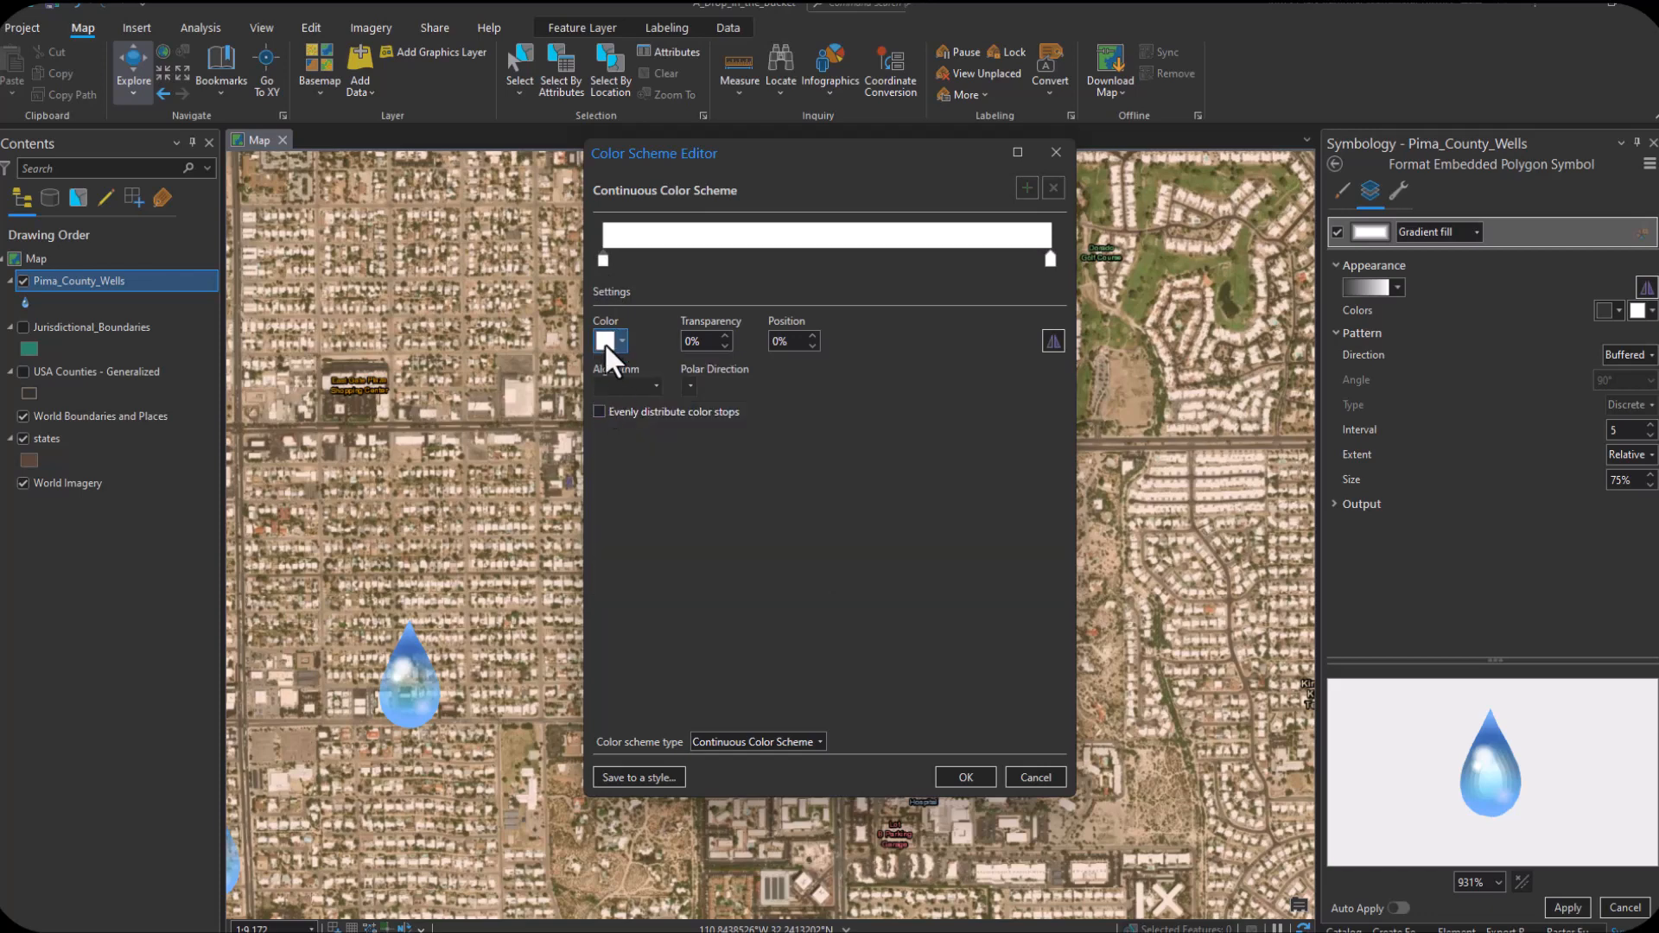
{"action": "type", "text": "100"}
{"action": "key", "text": "Tab"}
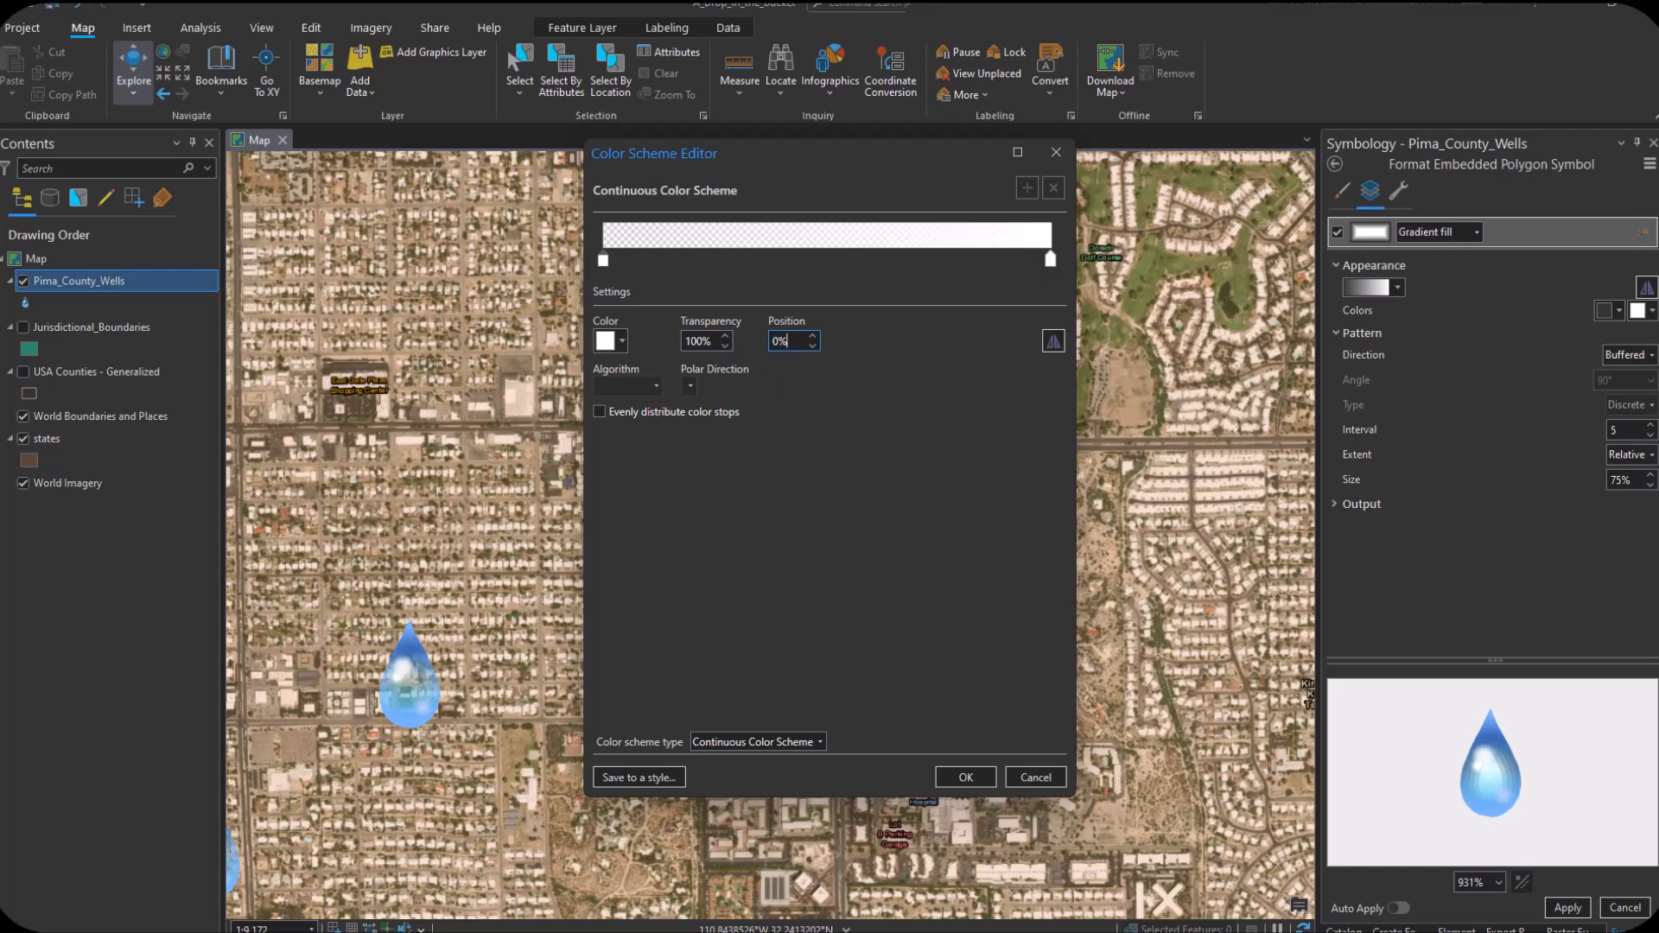
Step: Add a color stop at 52% and set it to RGB 0, 112, 255 with 100% transparency
{"action": "left_click_drag", "start_coordinate": [605, 258], "coordinate": [823, 269]}
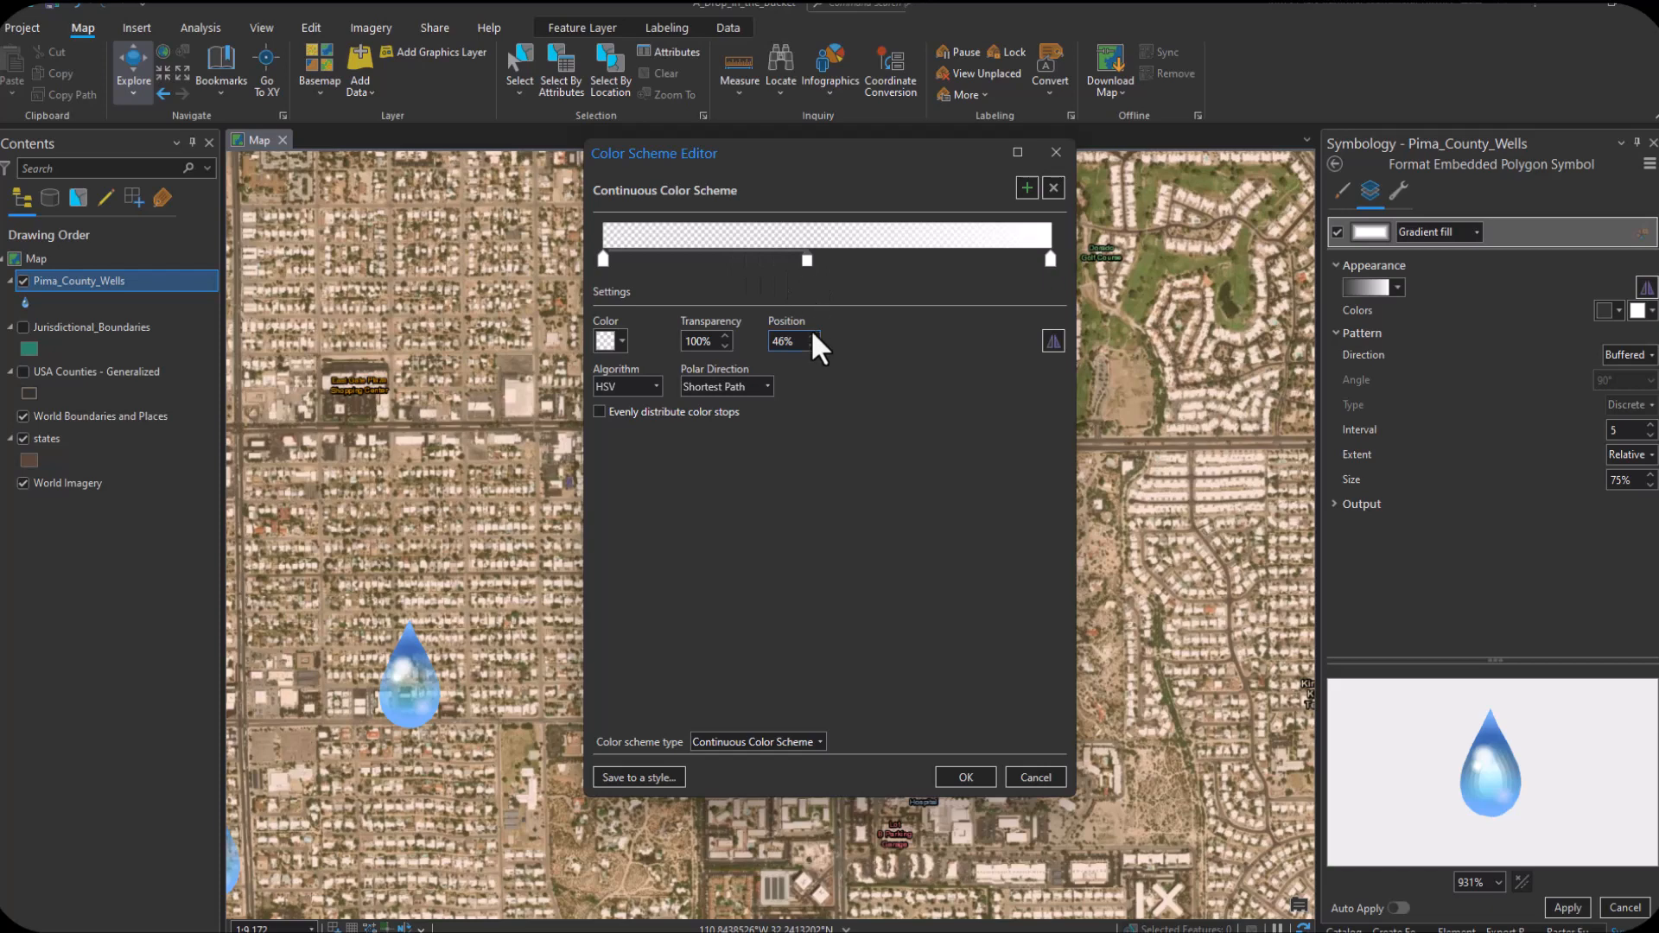
{"action": "scroll", "coordinate": [812, 337], "scroll_direction": "up", "scroll_amount": 6}
{"action": "left_click", "coordinate": [621, 341]}
{"action": "left_click", "coordinate": [664, 564]}
{"action": "left_click", "coordinate": [608, 344]}
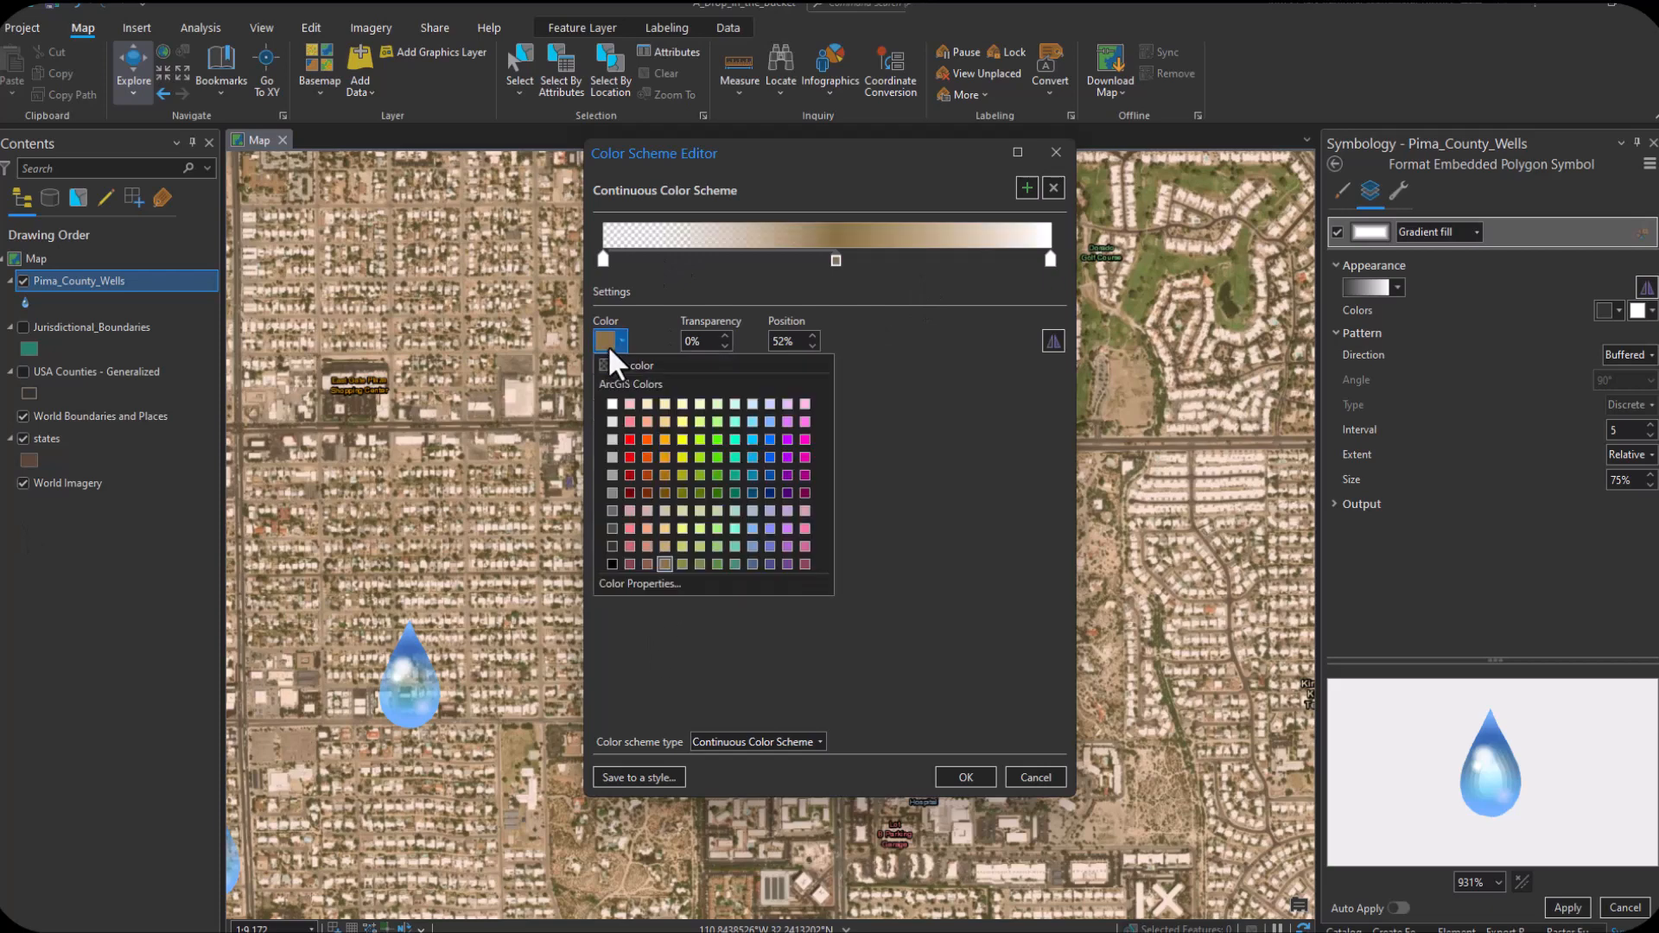
{"action": "left_click", "coordinate": [646, 581]}
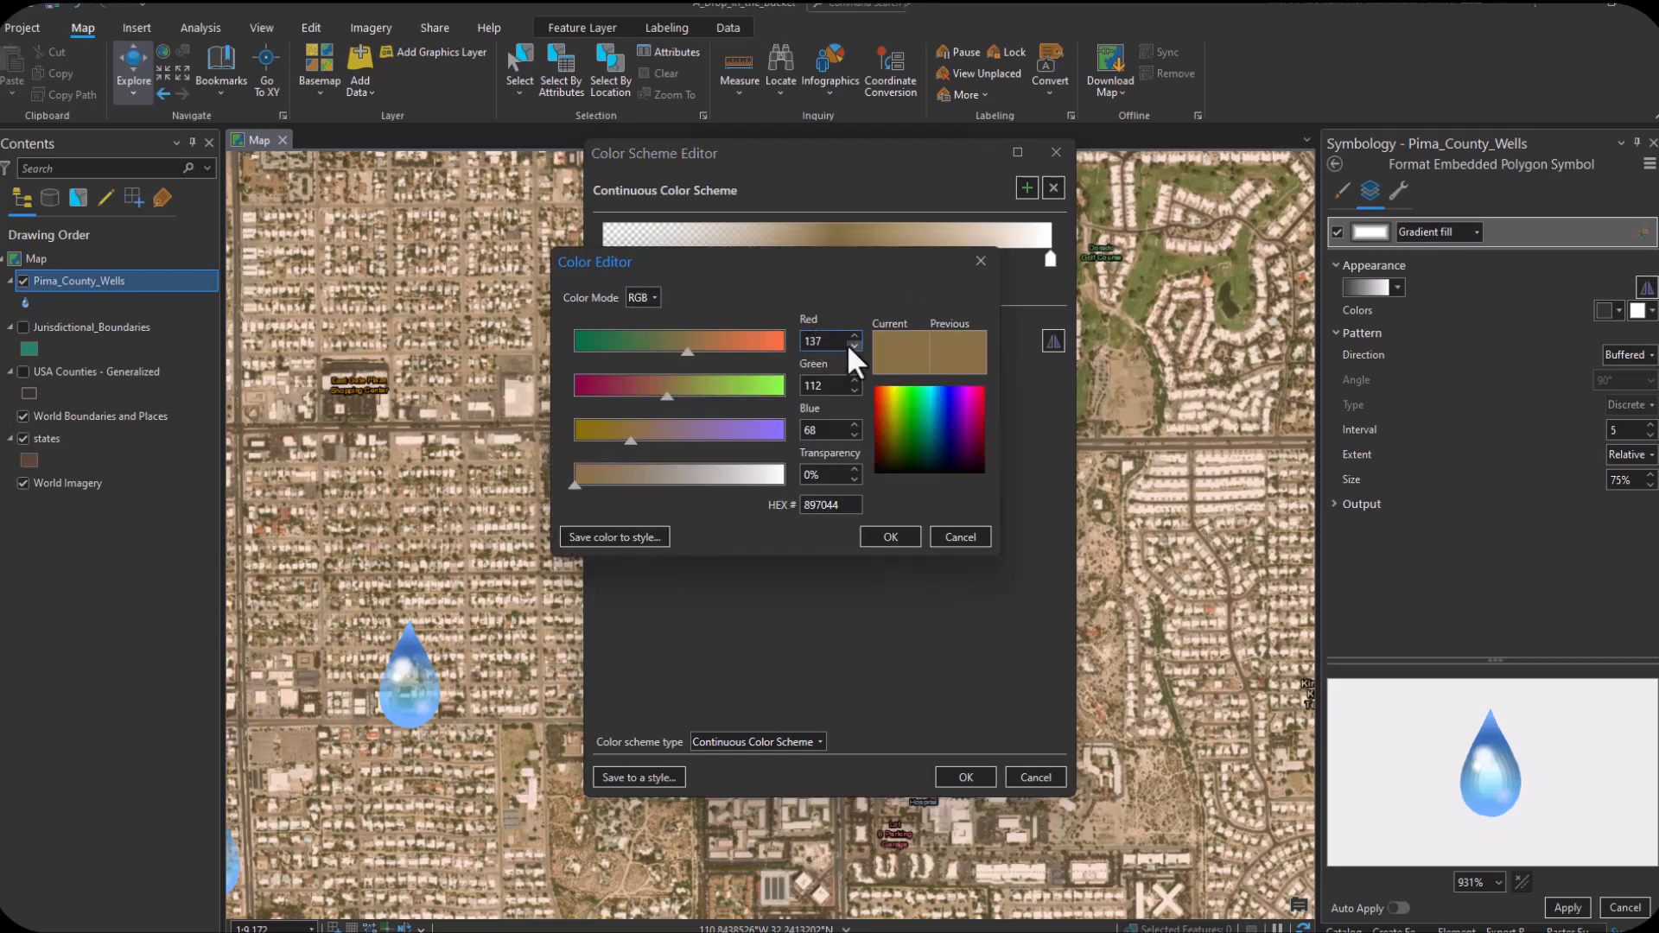
{"action": "type", "text": "0"}
{"action": "key", "text": "Tab"}
{"action": "key", "text": "Tab"}
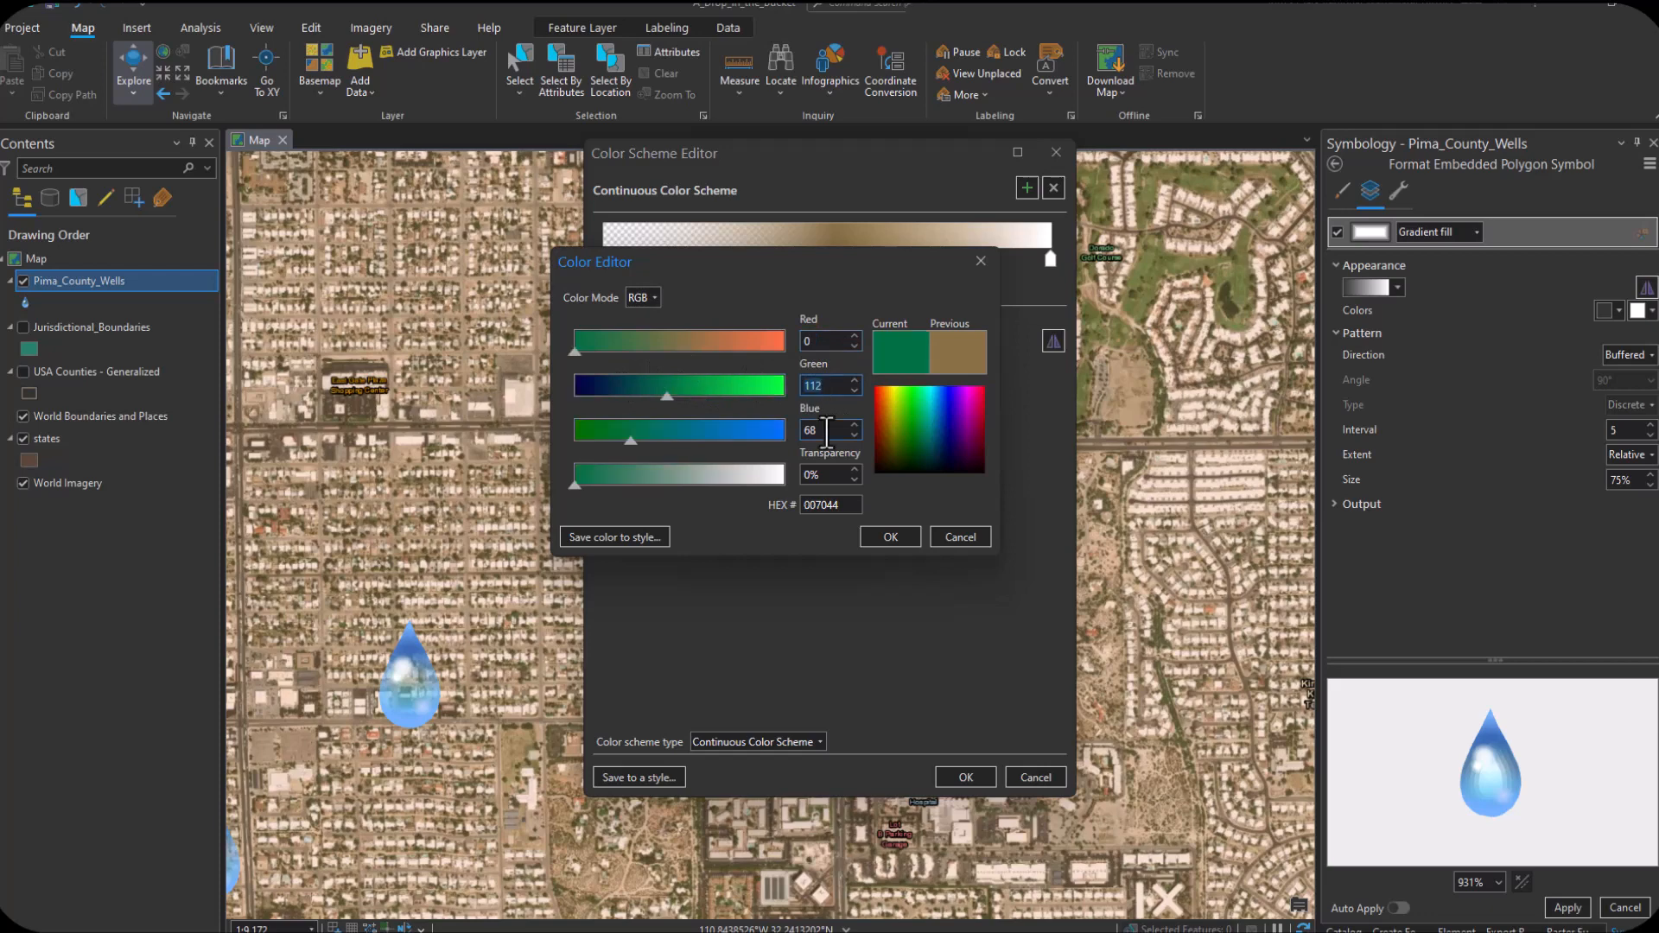
{"action": "type", "text": "255"}
{"action": "key", "text": "Tab"}
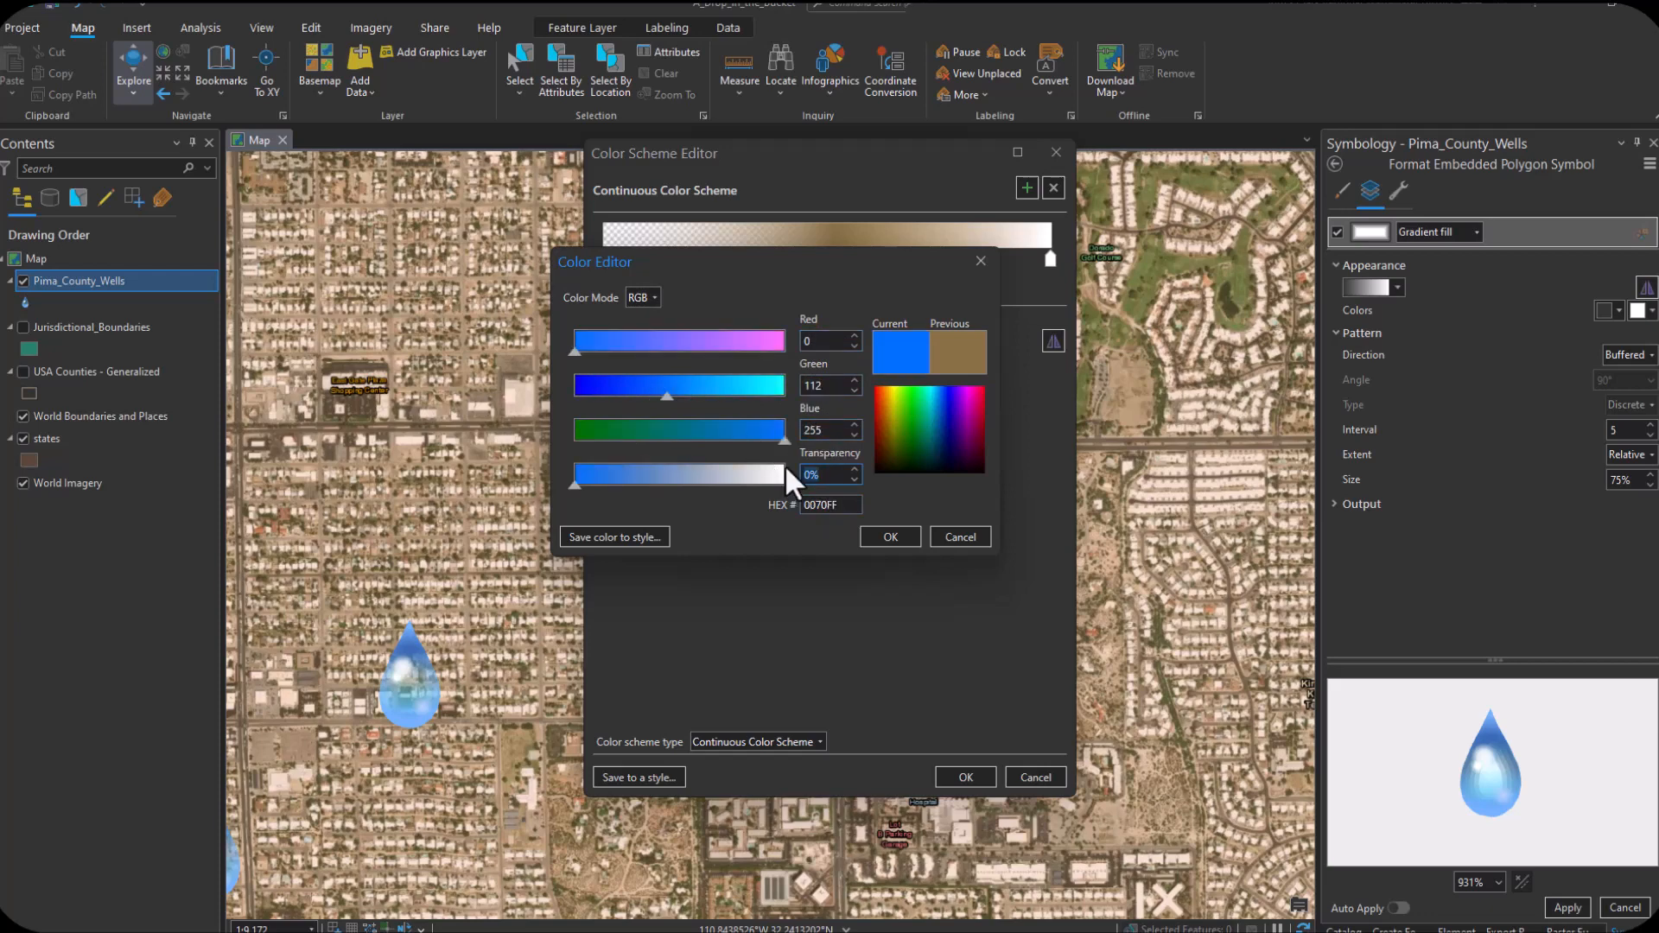
{"action": "type", "text": "100"}
{"action": "left_click", "coordinate": [834, 430]}
{"action": "left_click", "coordinate": [892, 539]}
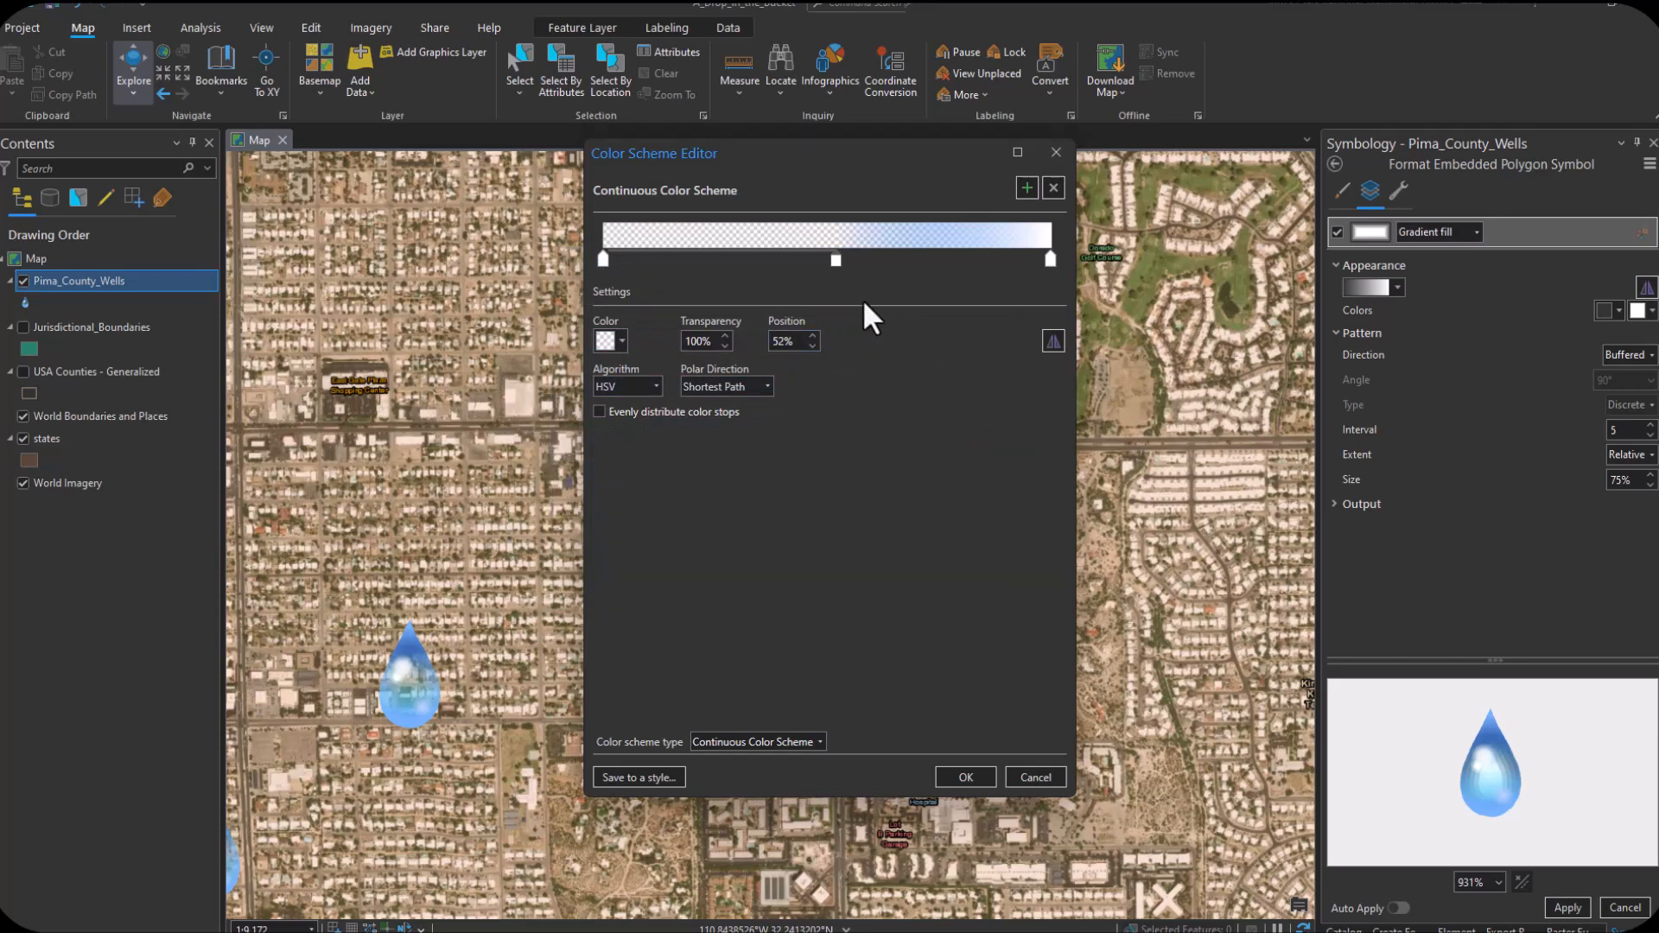
Step: Move the middle stop to 31%, make it white with 100% transparency, and accept the color scheme
{"action": "left_click_drag", "start_coordinate": [837, 257], "coordinate": [736, 263]}
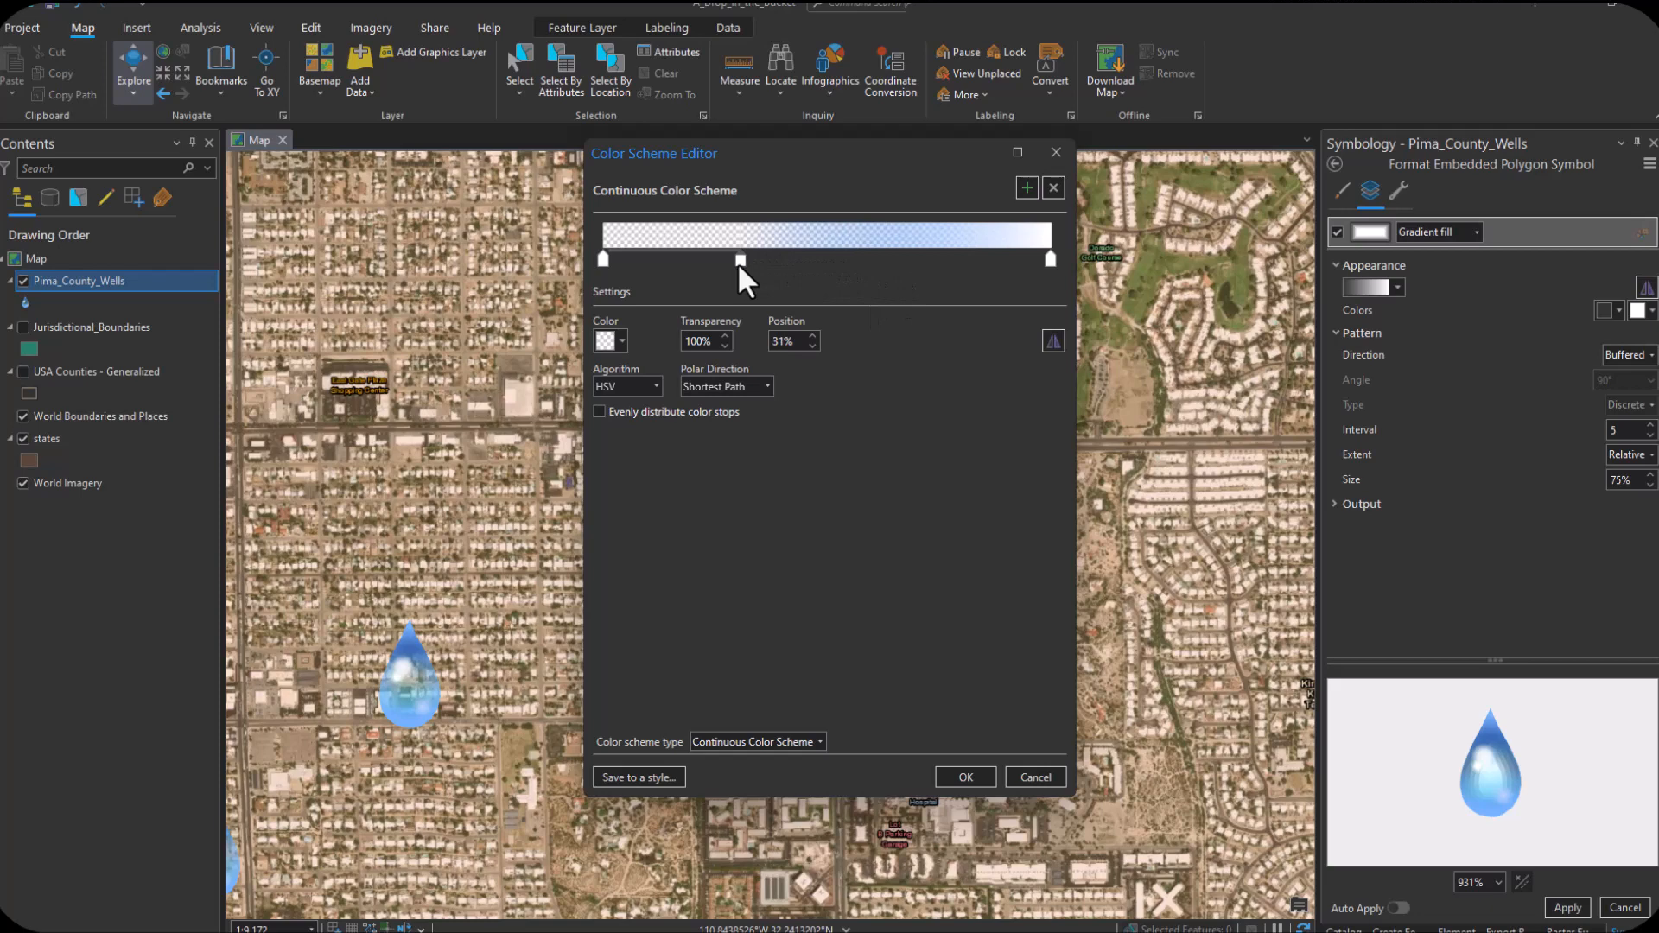
{"action": "left_click", "coordinate": [605, 343]}
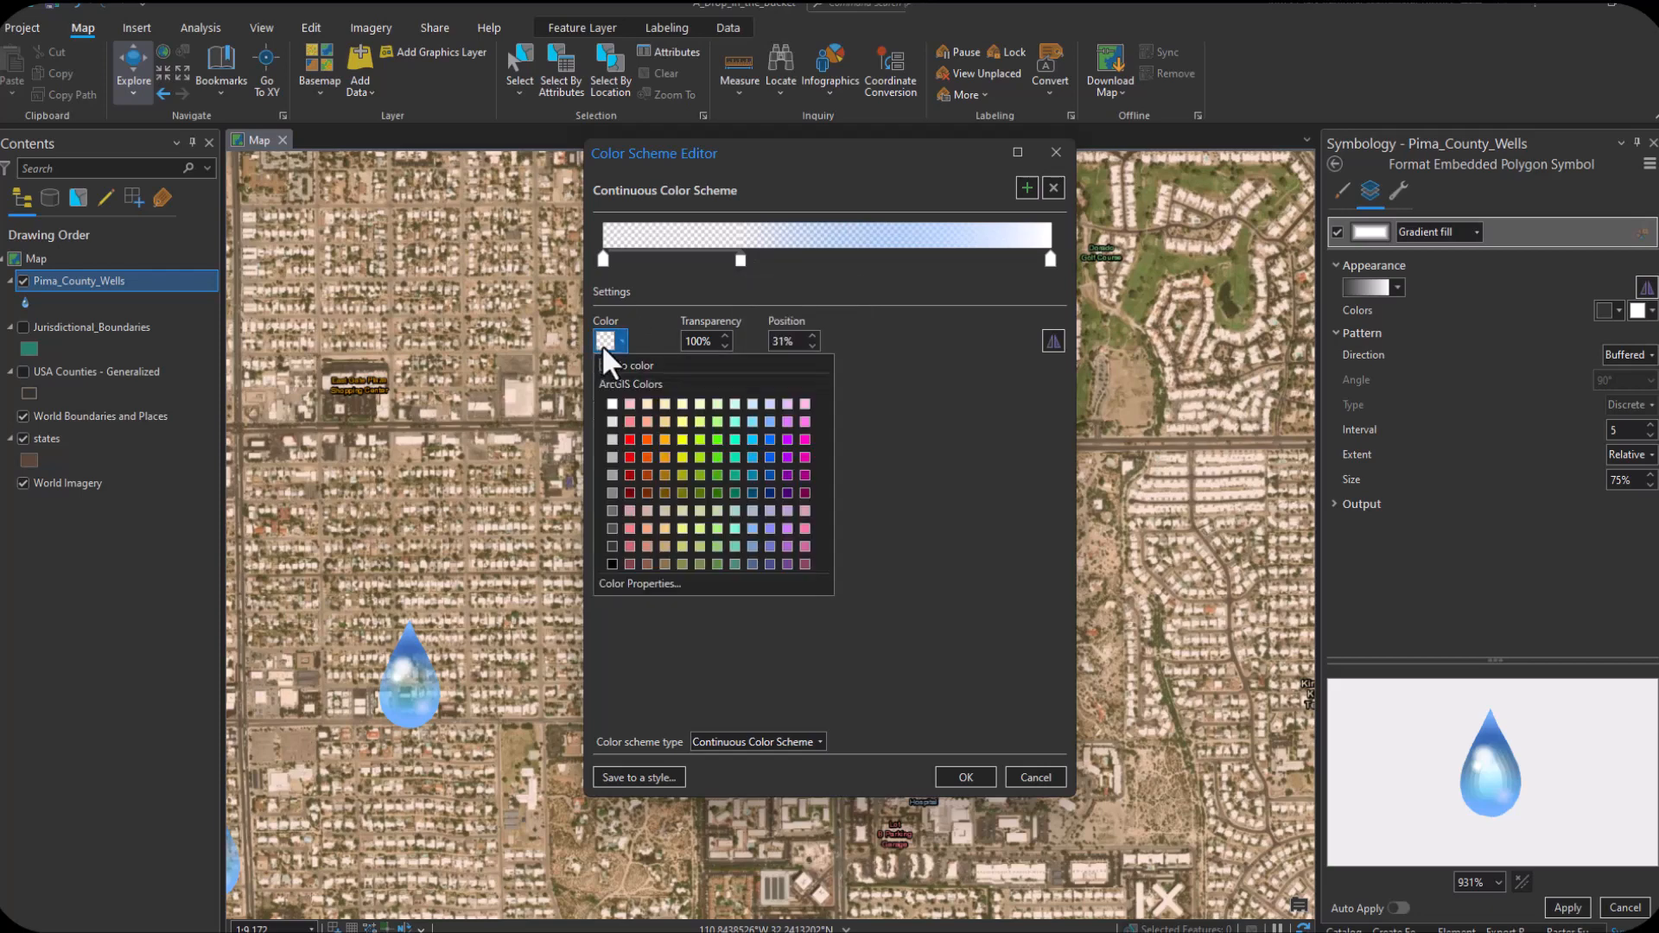
{"action": "left_click", "coordinate": [611, 403]}
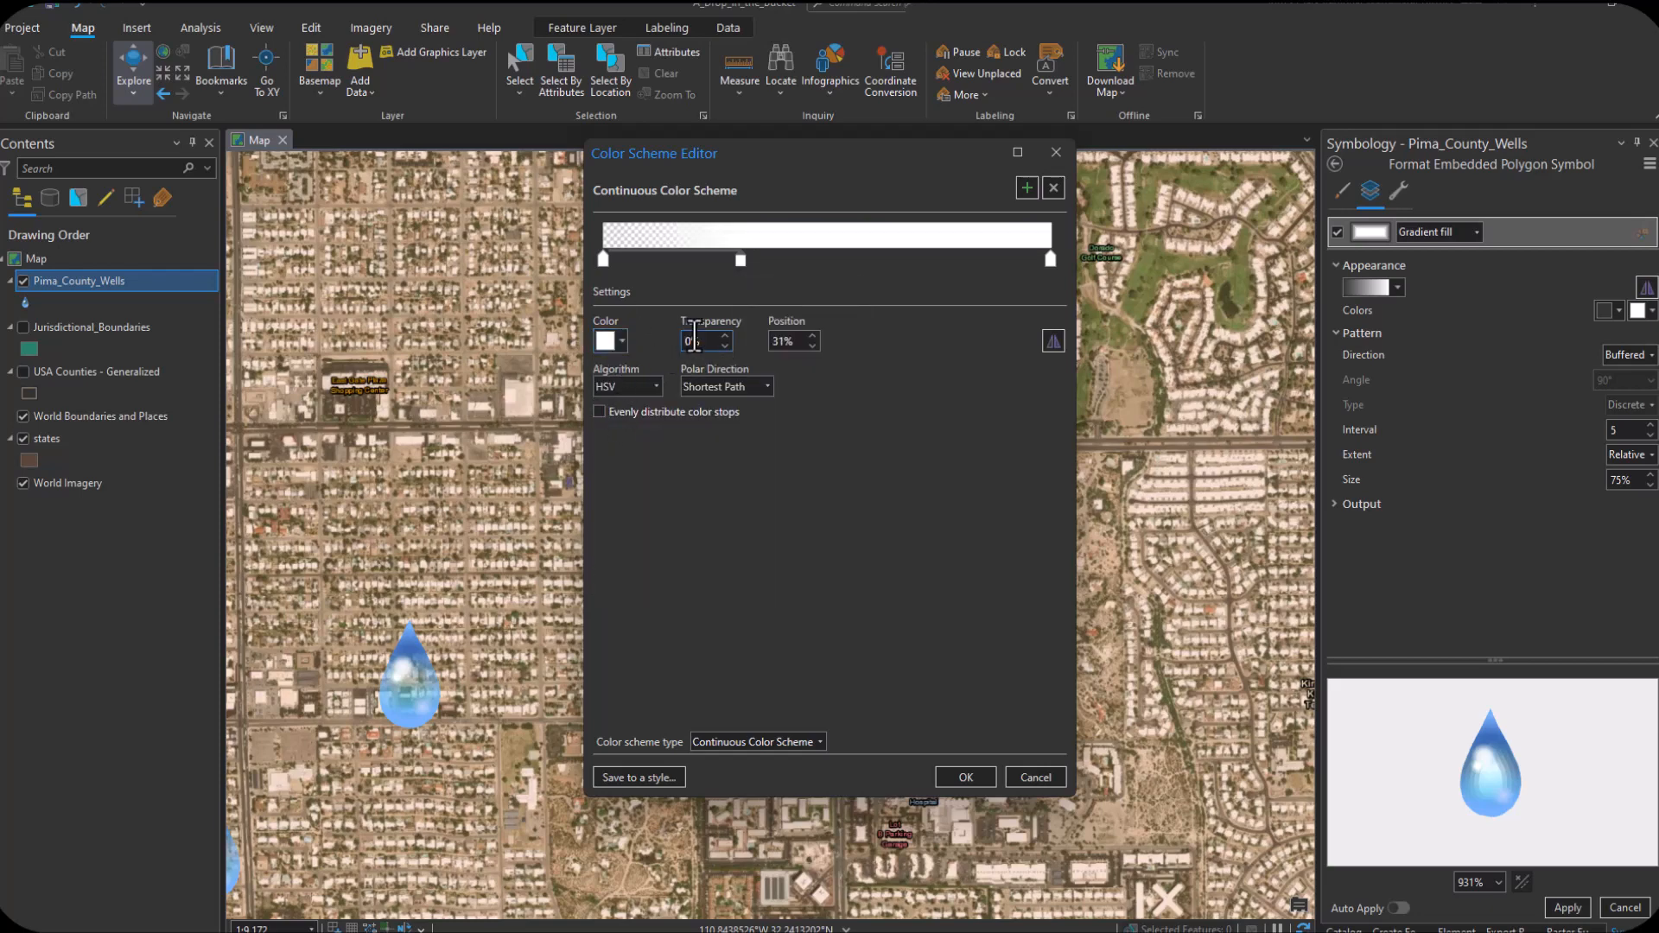
{"action": "left_click_drag", "start_coordinate": [708, 343], "coordinate": [636, 349]}
{"action": "type", "text": "100"}
{"action": "left_click", "coordinate": [965, 776]}
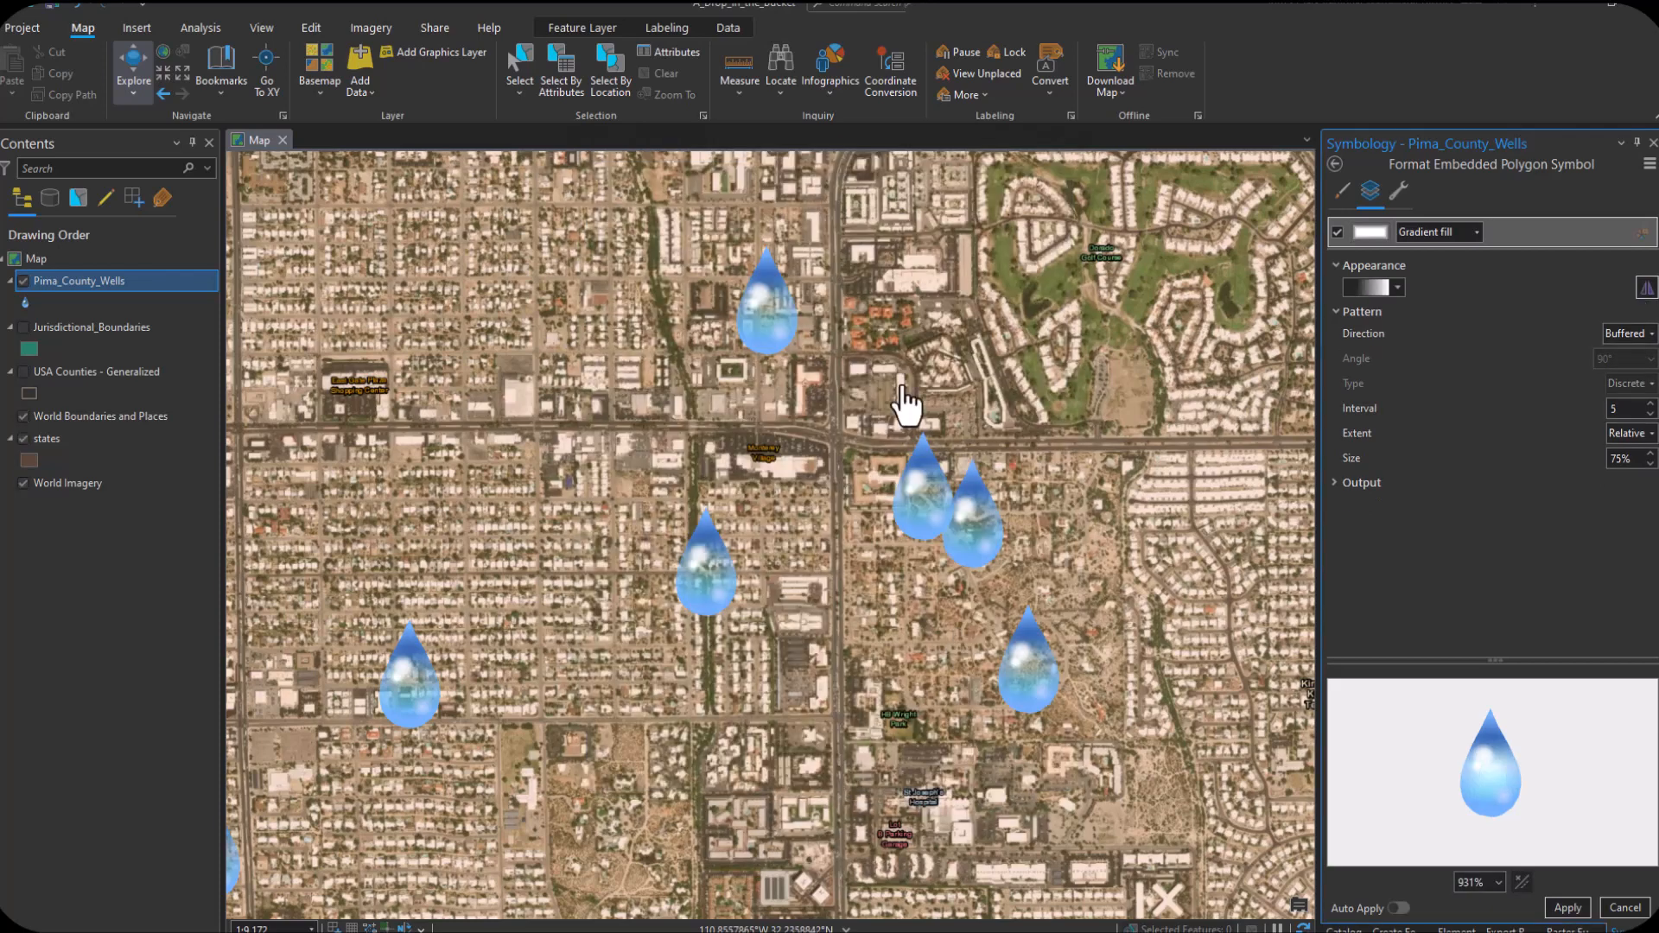
Step: Reopen the gradient fill's color scheme properties and add another color stop at 52%
{"action": "left_click", "coordinate": [1344, 292]}
{"action": "left_click", "coordinate": [1397, 435]}
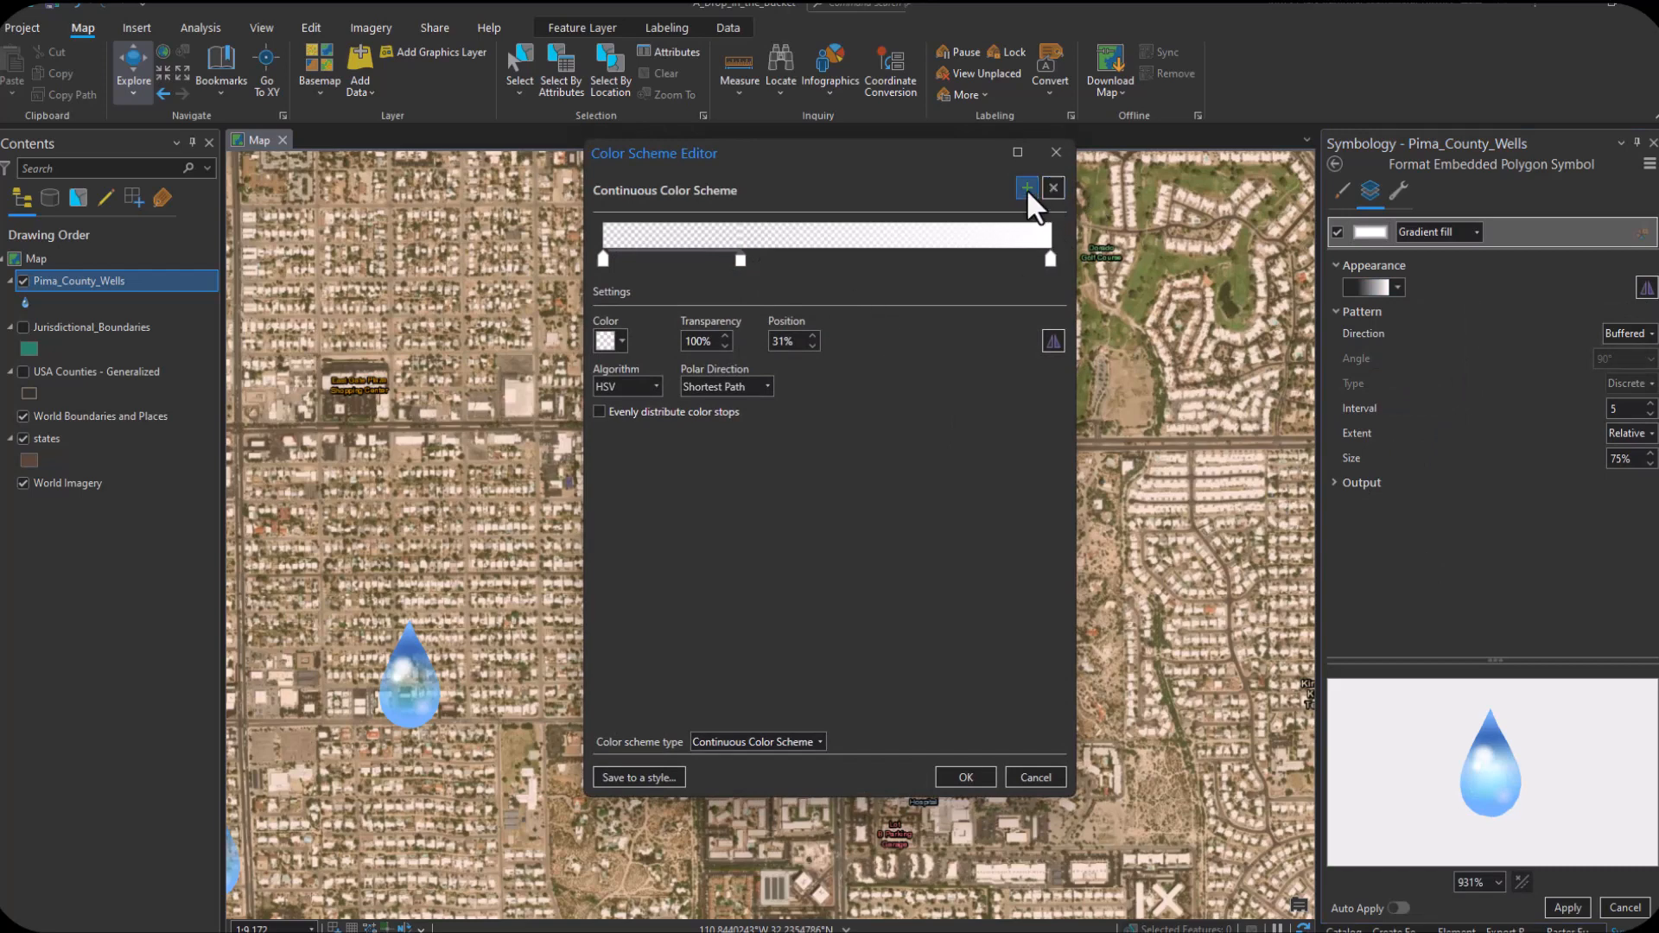
{"action": "left_click_drag", "start_coordinate": [669, 258], "coordinate": [832, 257]}
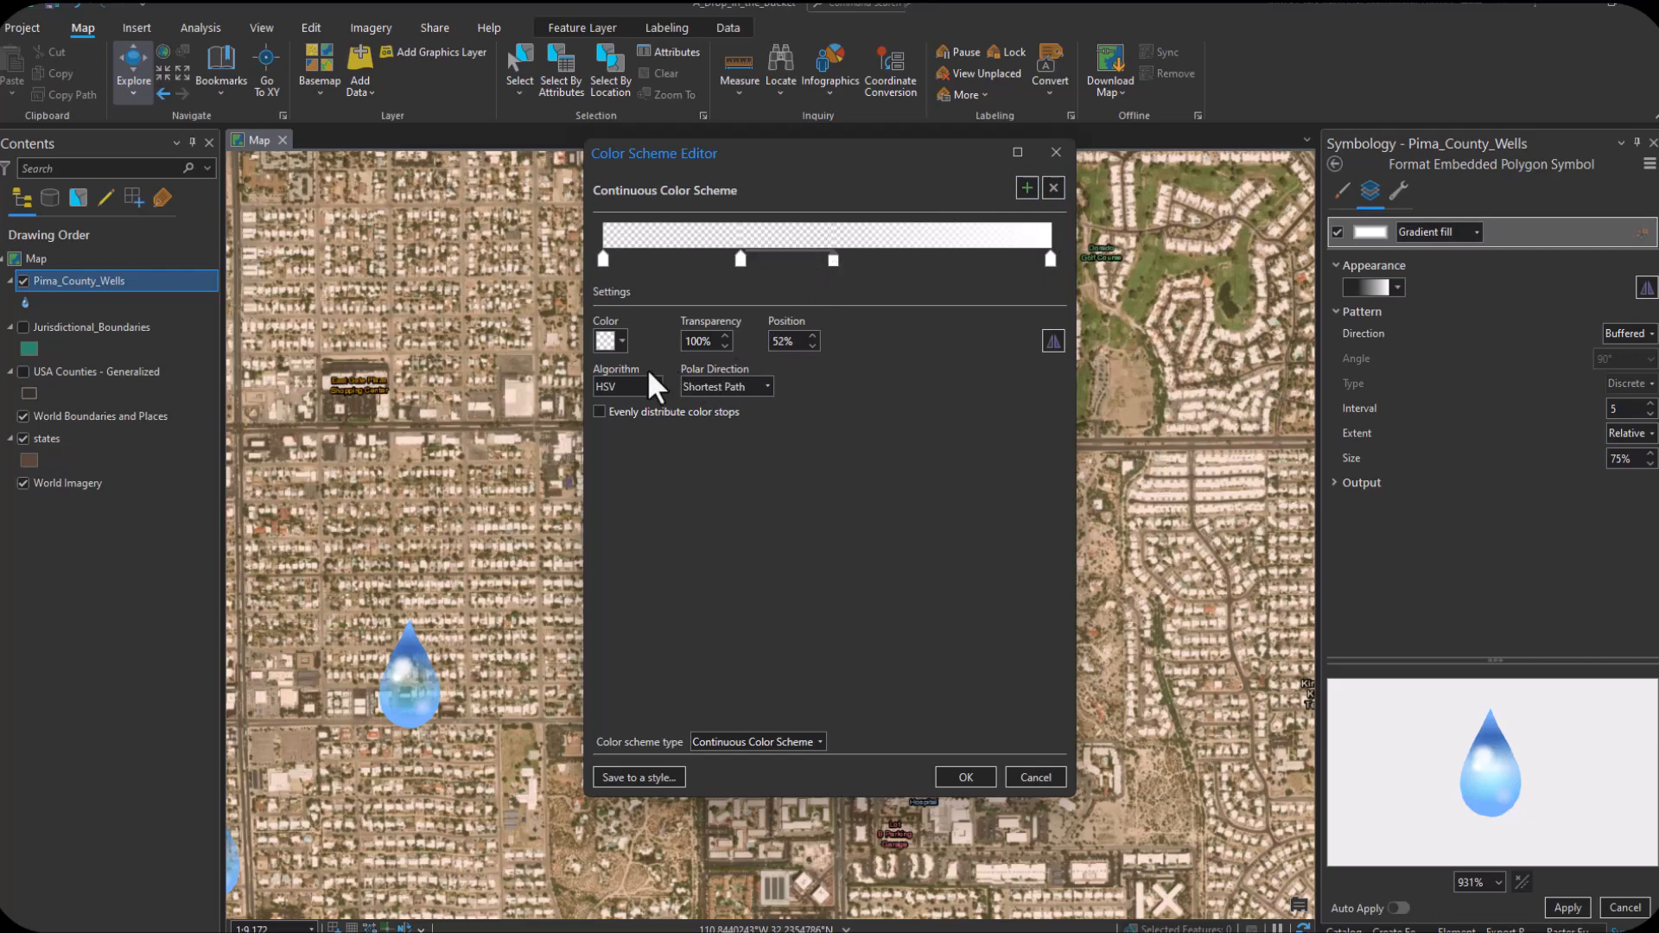
Step: Set the 52% stop's color to RGB 0, 112, 255, keeping 100% transparency
{"action": "left_click", "coordinate": [603, 342]}
{"action": "left_click", "coordinate": [639, 587]}
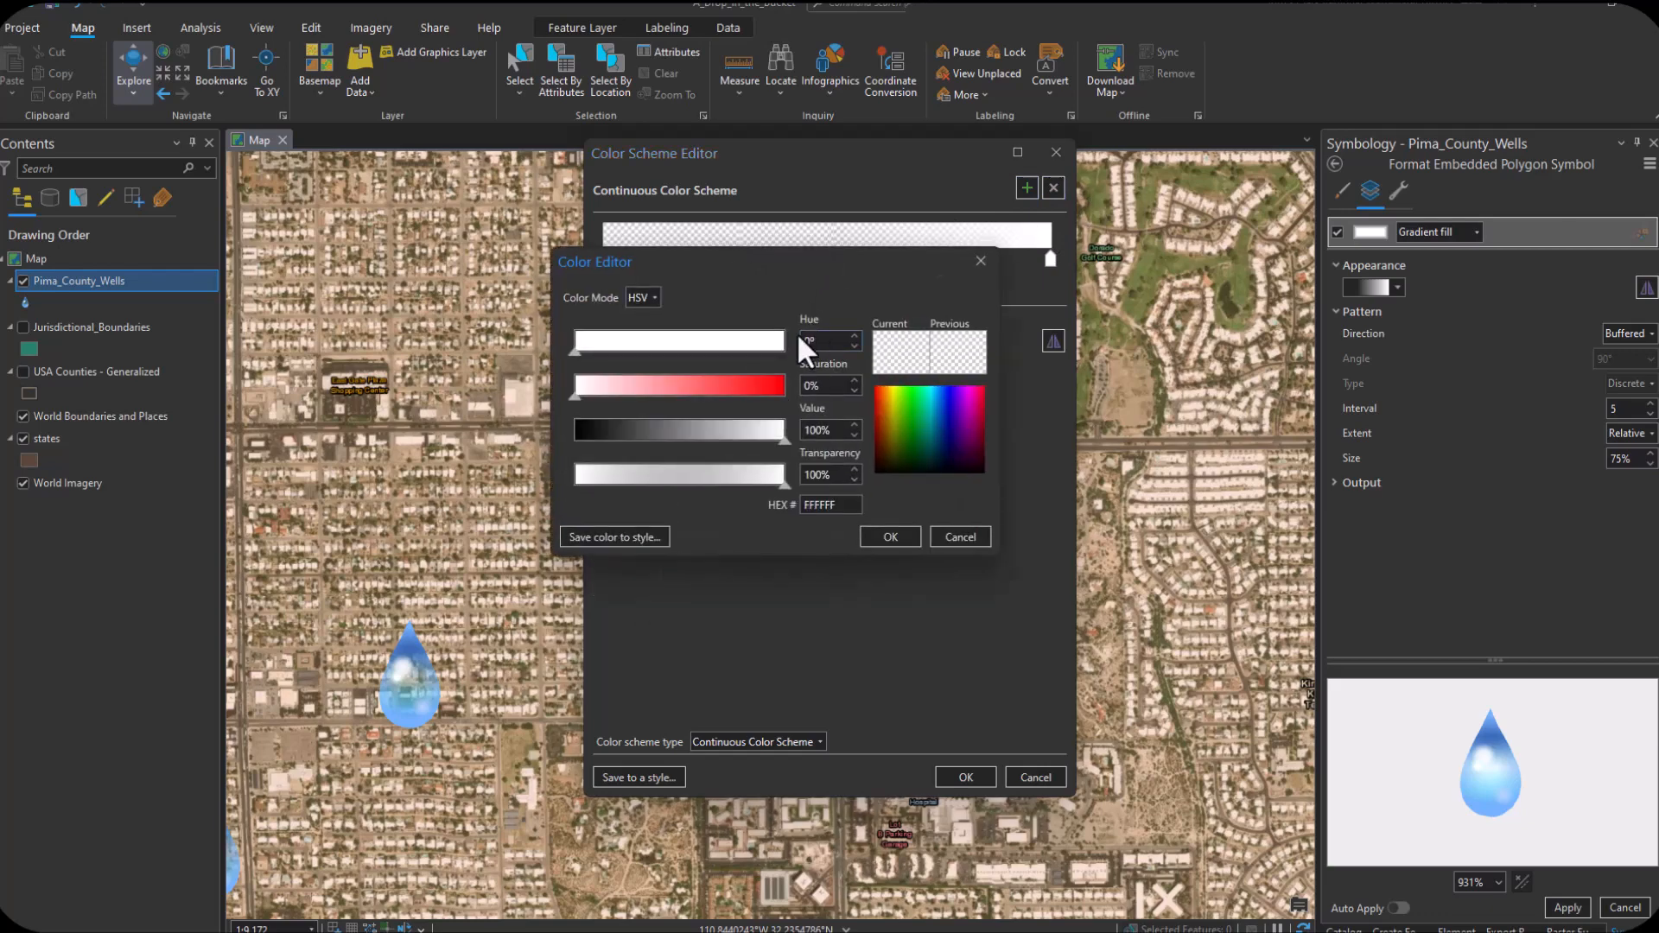
{"action": "left_click", "coordinate": [635, 297]}
{"action": "left_click", "coordinate": [651, 319]}
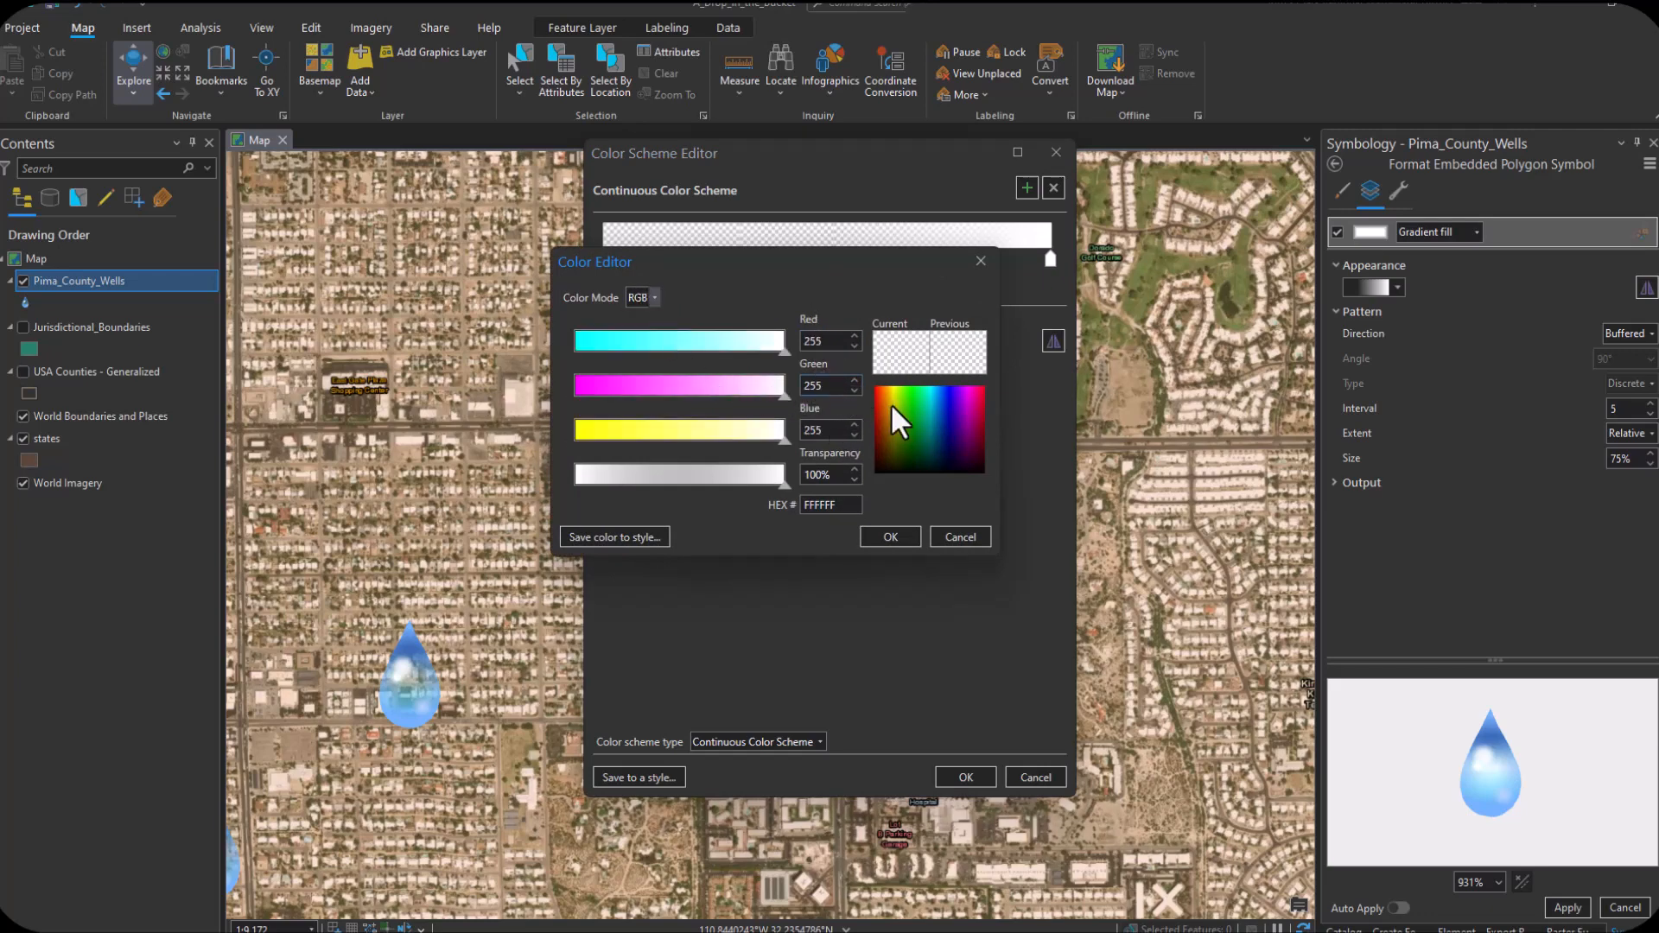
{"action": "left_click_drag", "start_coordinate": [823, 343], "coordinate": [716, 346]}
{"action": "type", "text": "0"}
{"action": "left_click", "coordinate": [822, 390]}
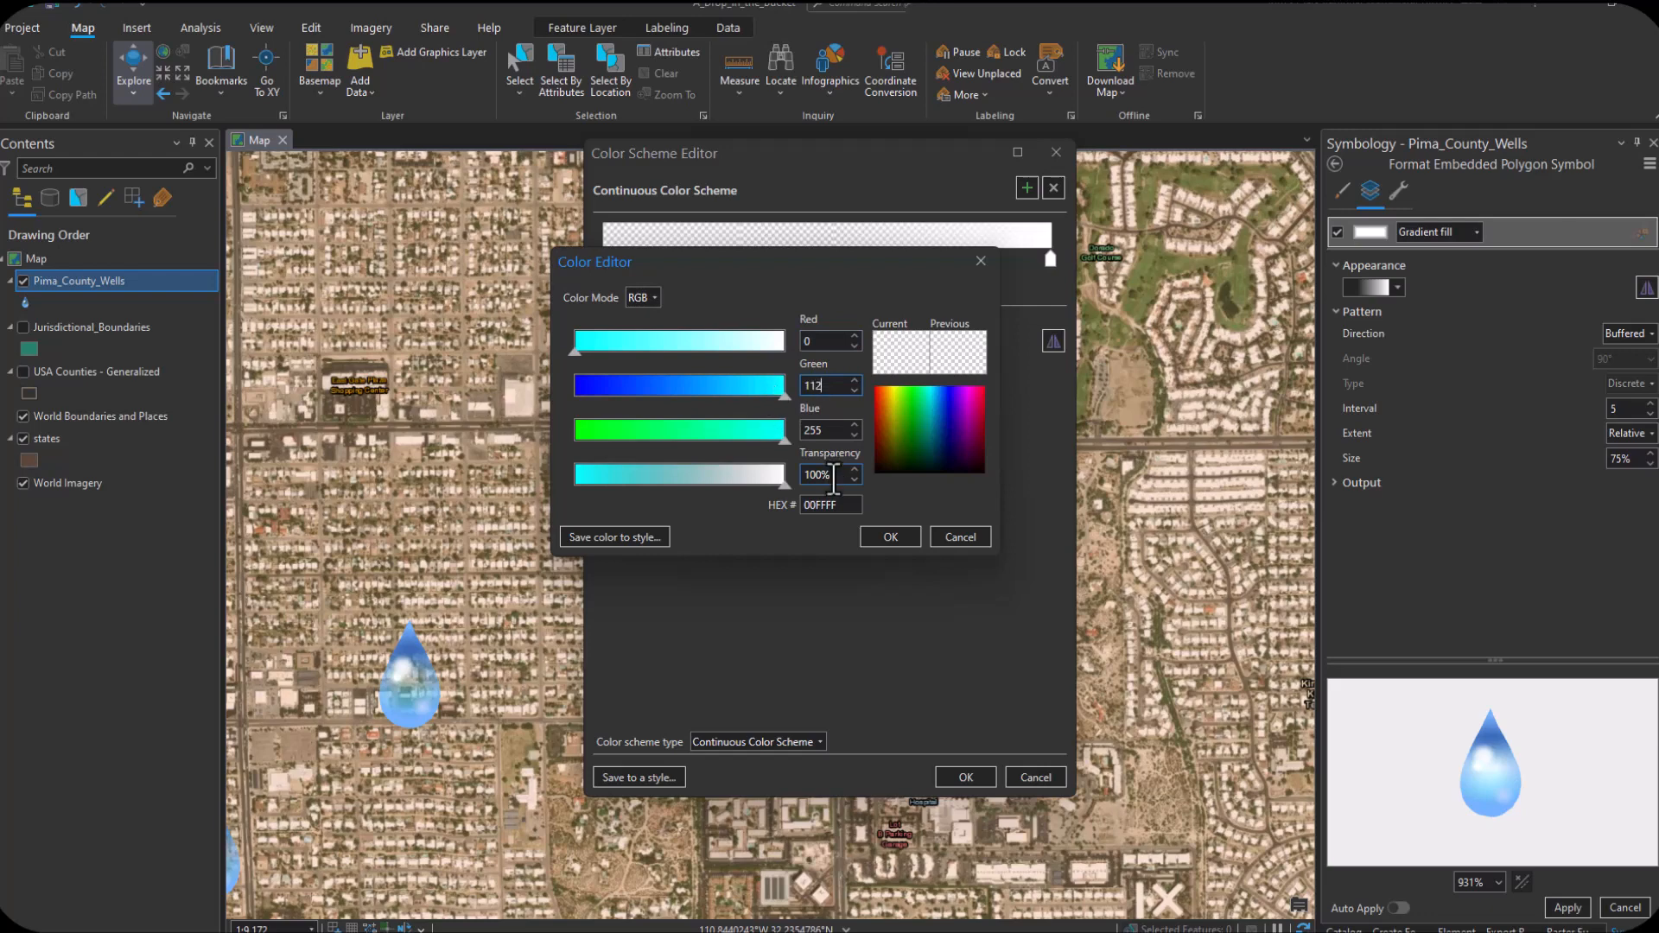
{"action": "type", "text": "112"}
{"action": "left_click", "coordinate": [833, 475]}
{"action": "left_click", "coordinate": [890, 537]}
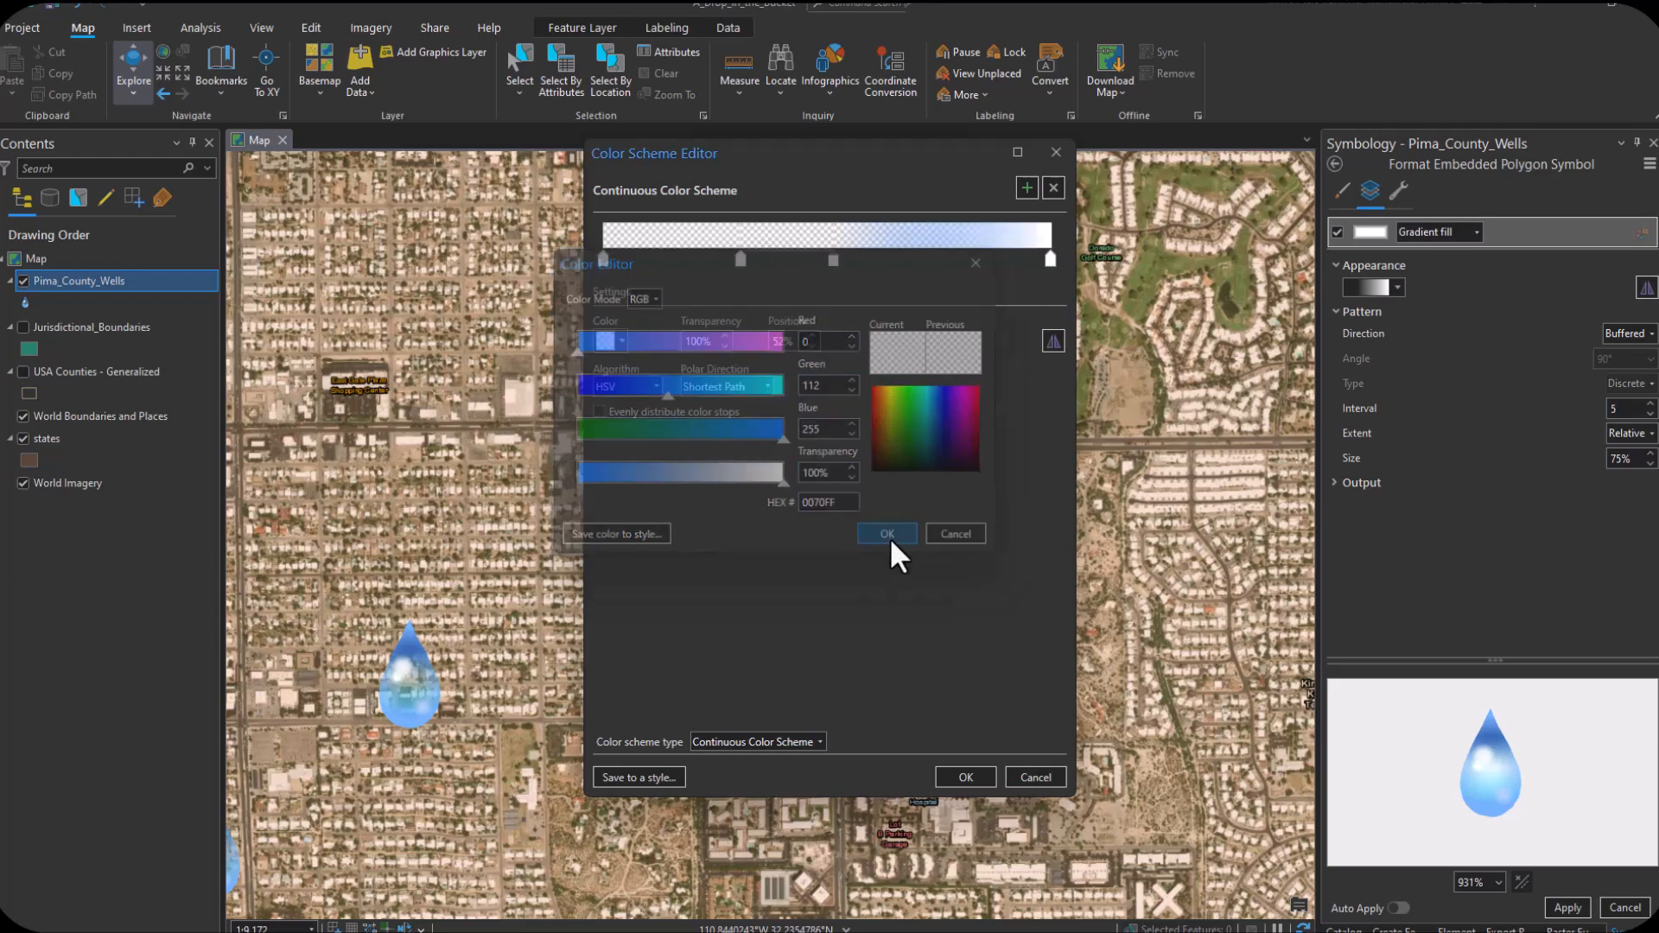
Step: Set the 100% stop to RGB 0, 112, 255 with 70% transparency and accept the color scheme
{"action": "left_click", "coordinate": [1051, 261]}
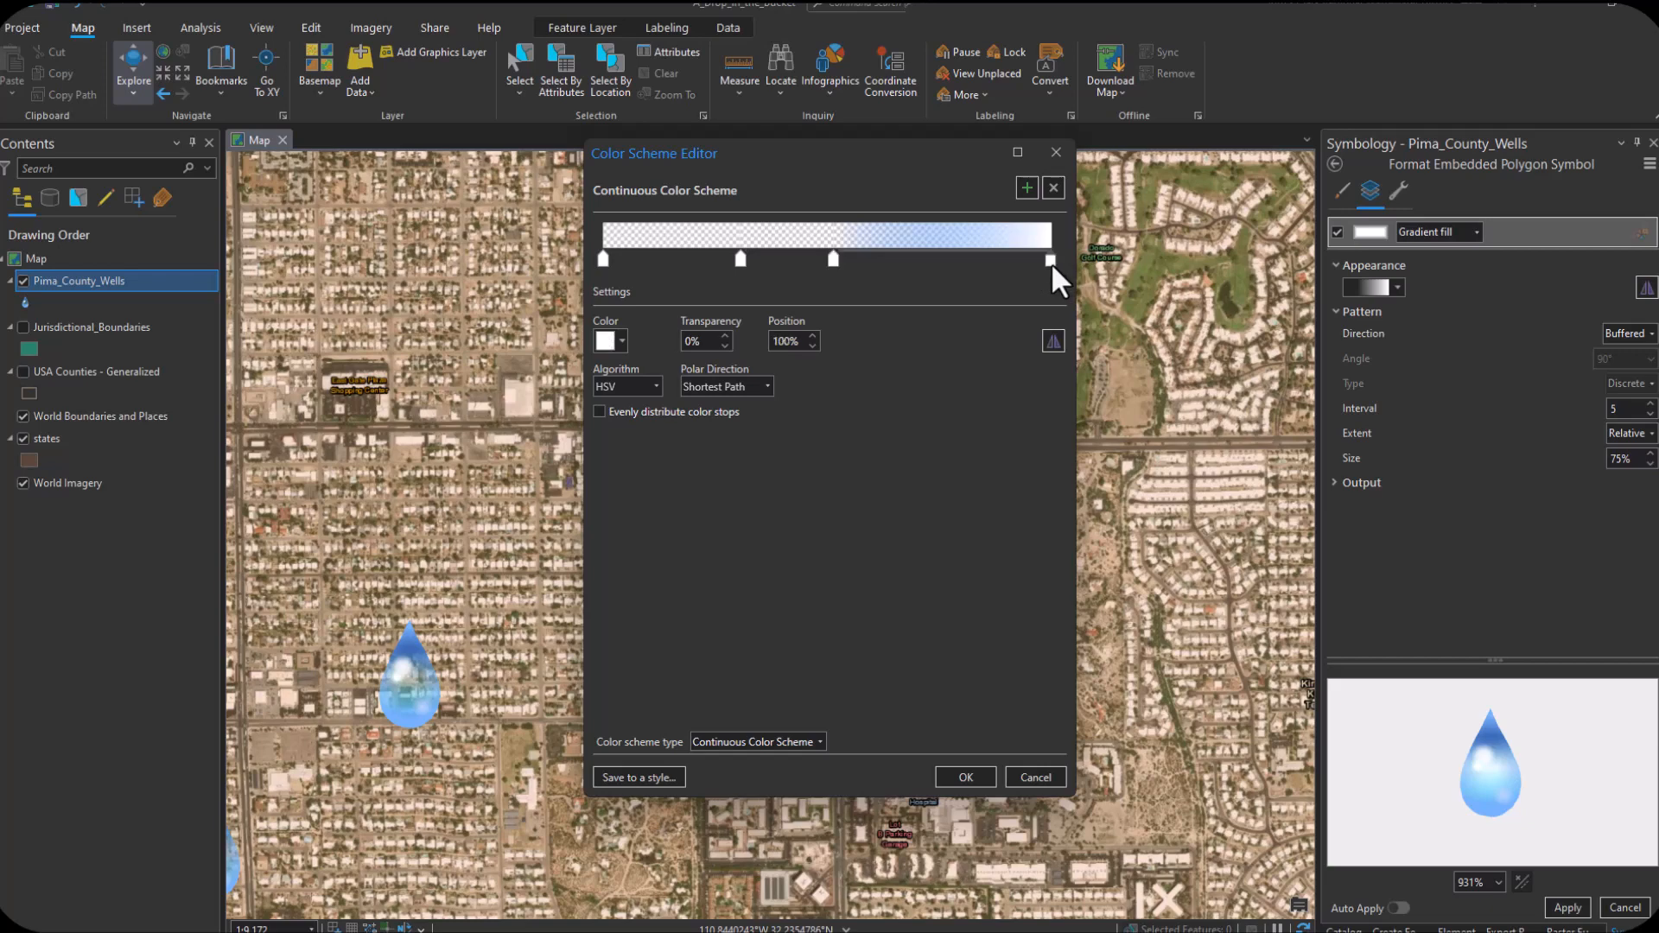
{"action": "left_click", "coordinate": [612, 342]}
{"action": "left_click", "coordinate": [647, 587]}
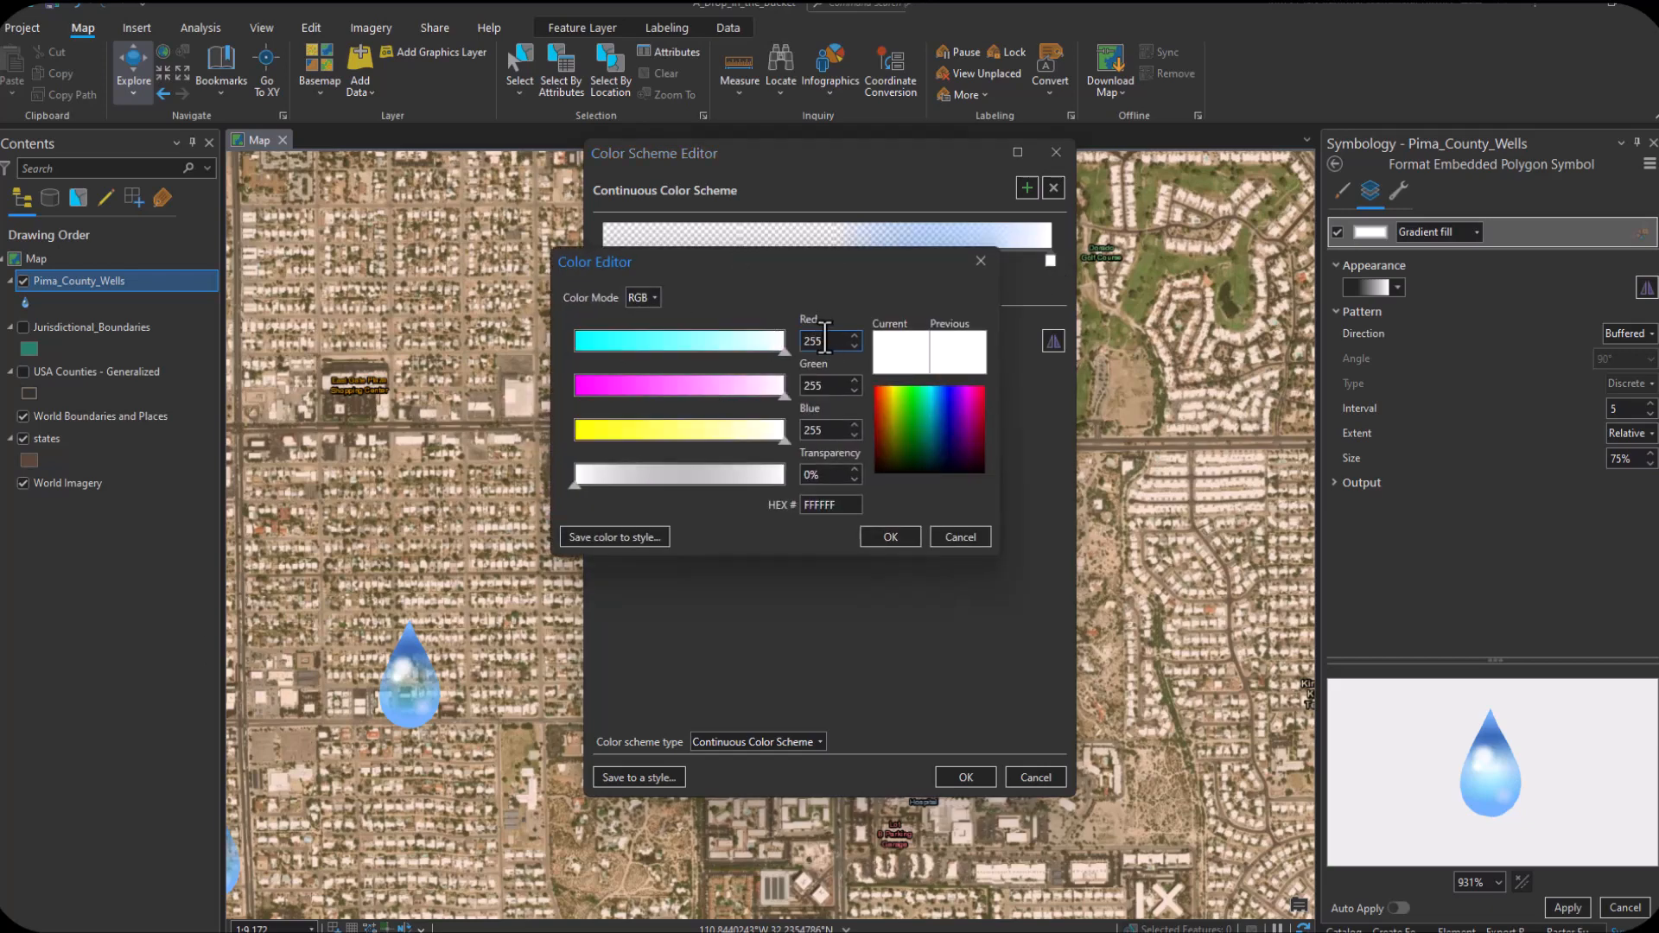
{"action": "key", "text": "BackSpace"}
{"action": "key", "text": "BackSpace"}
{"action": "key", "text": "BackSpace"}
{"action": "type", "text": "0"}
{"action": "key", "text": "Tab"}
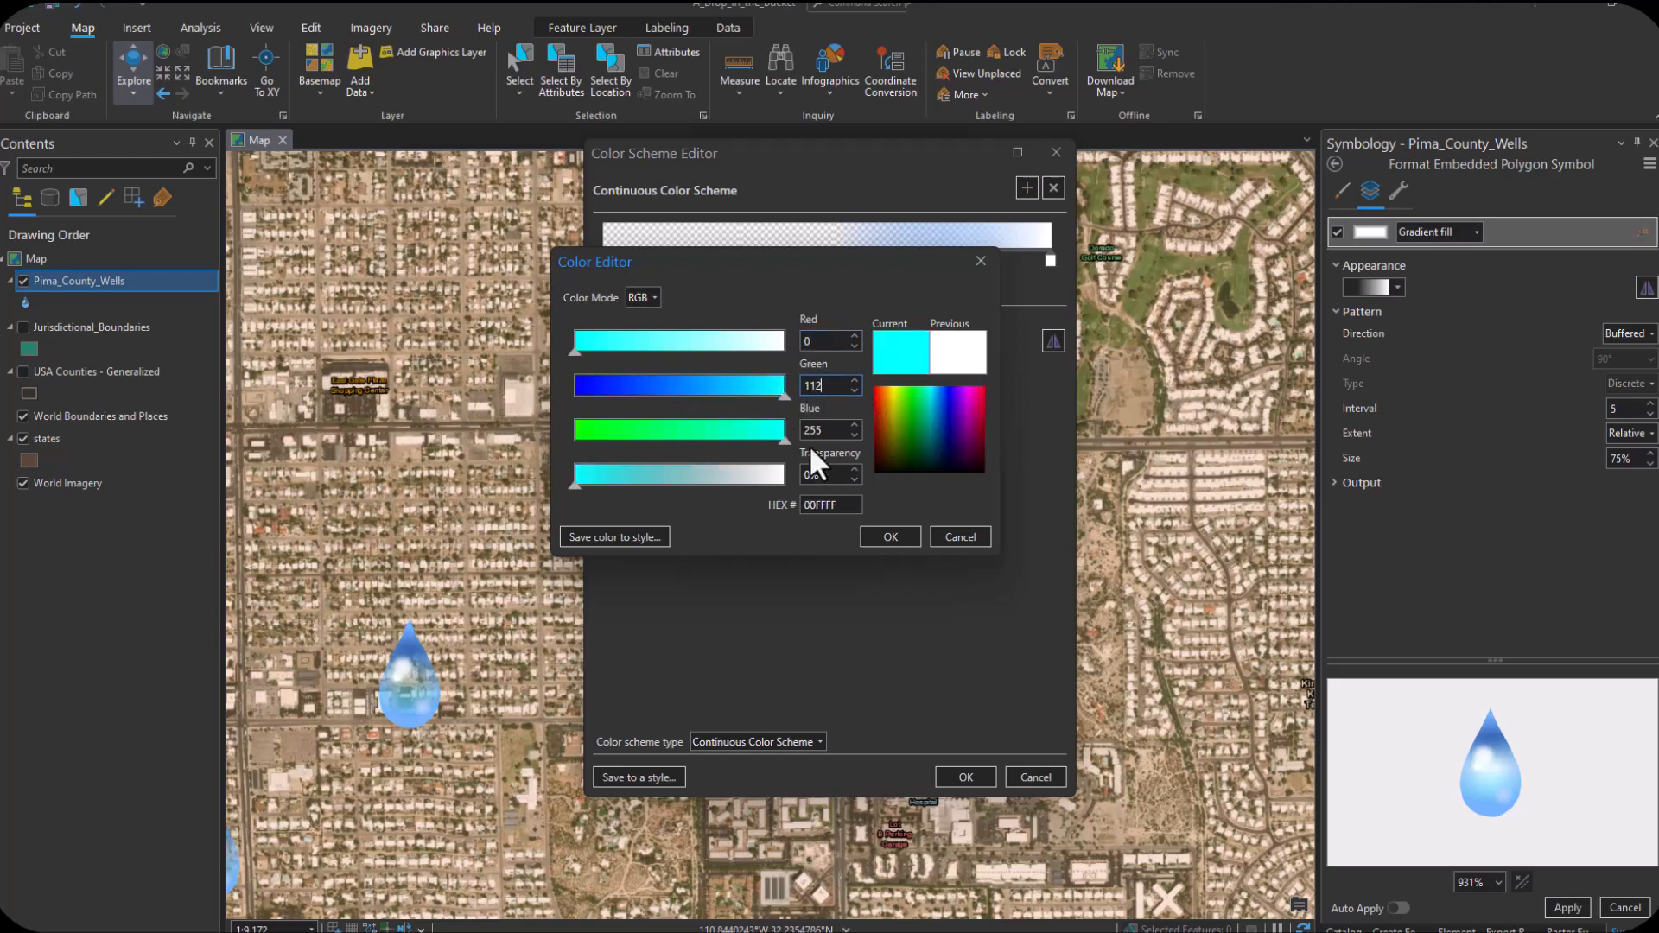
{"action": "key", "text": "Tab"}
{"action": "key", "text": "Tab"}
{"action": "key", "text": "BackSpace"}
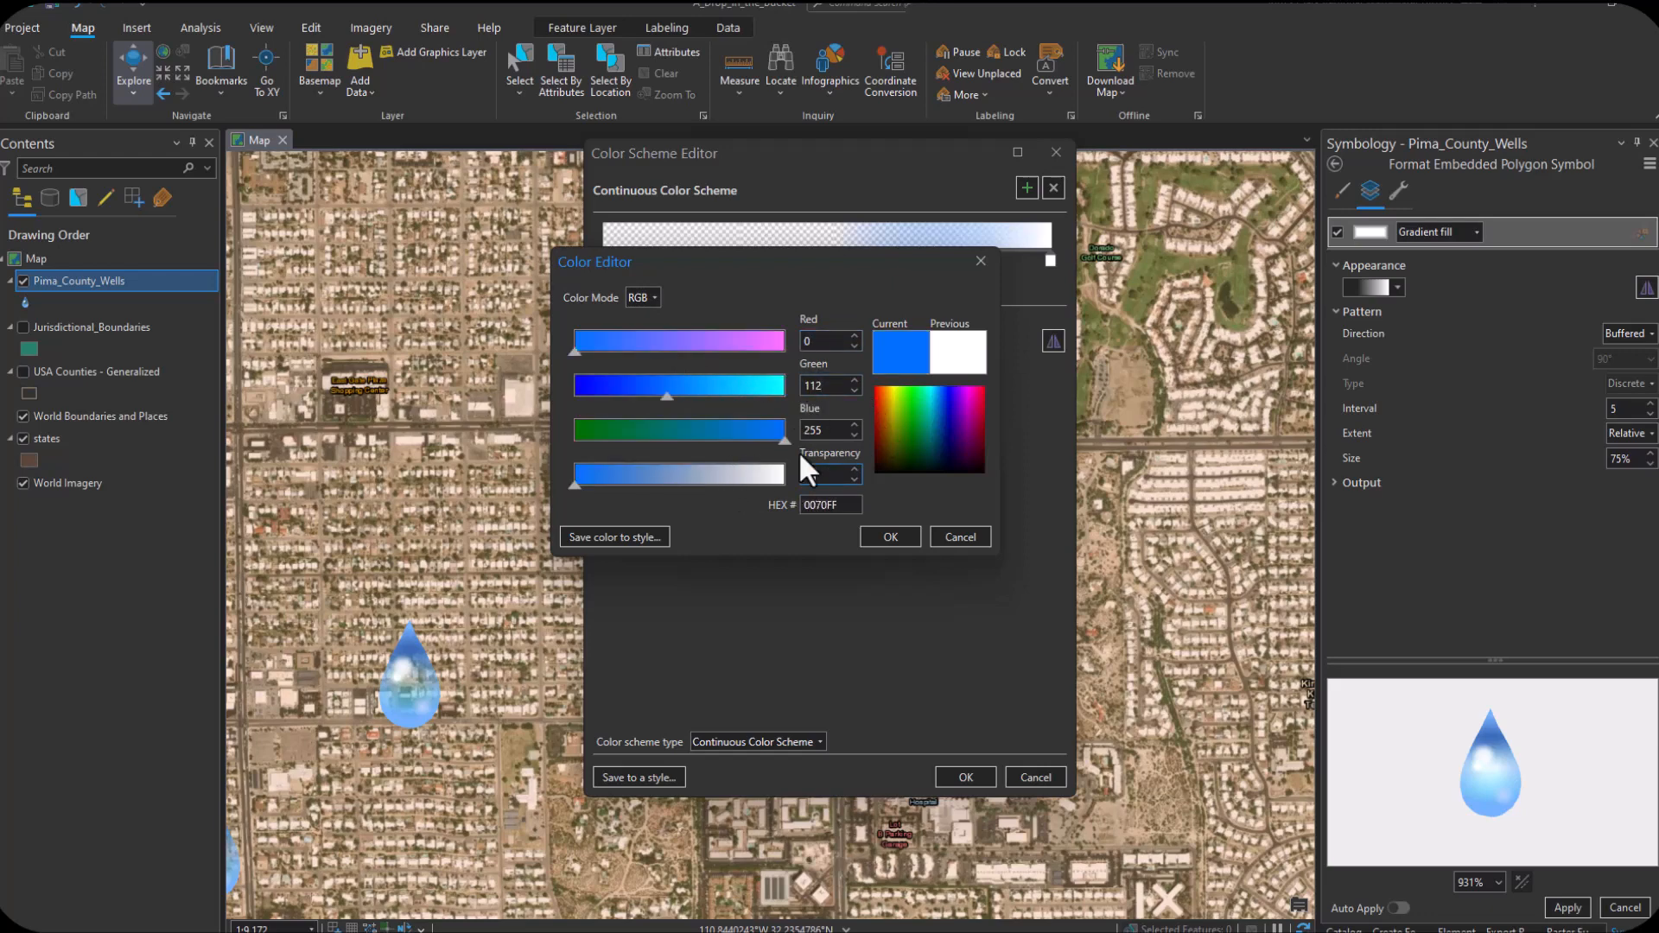
{"action": "left_click", "coordinate": [894, 536]}
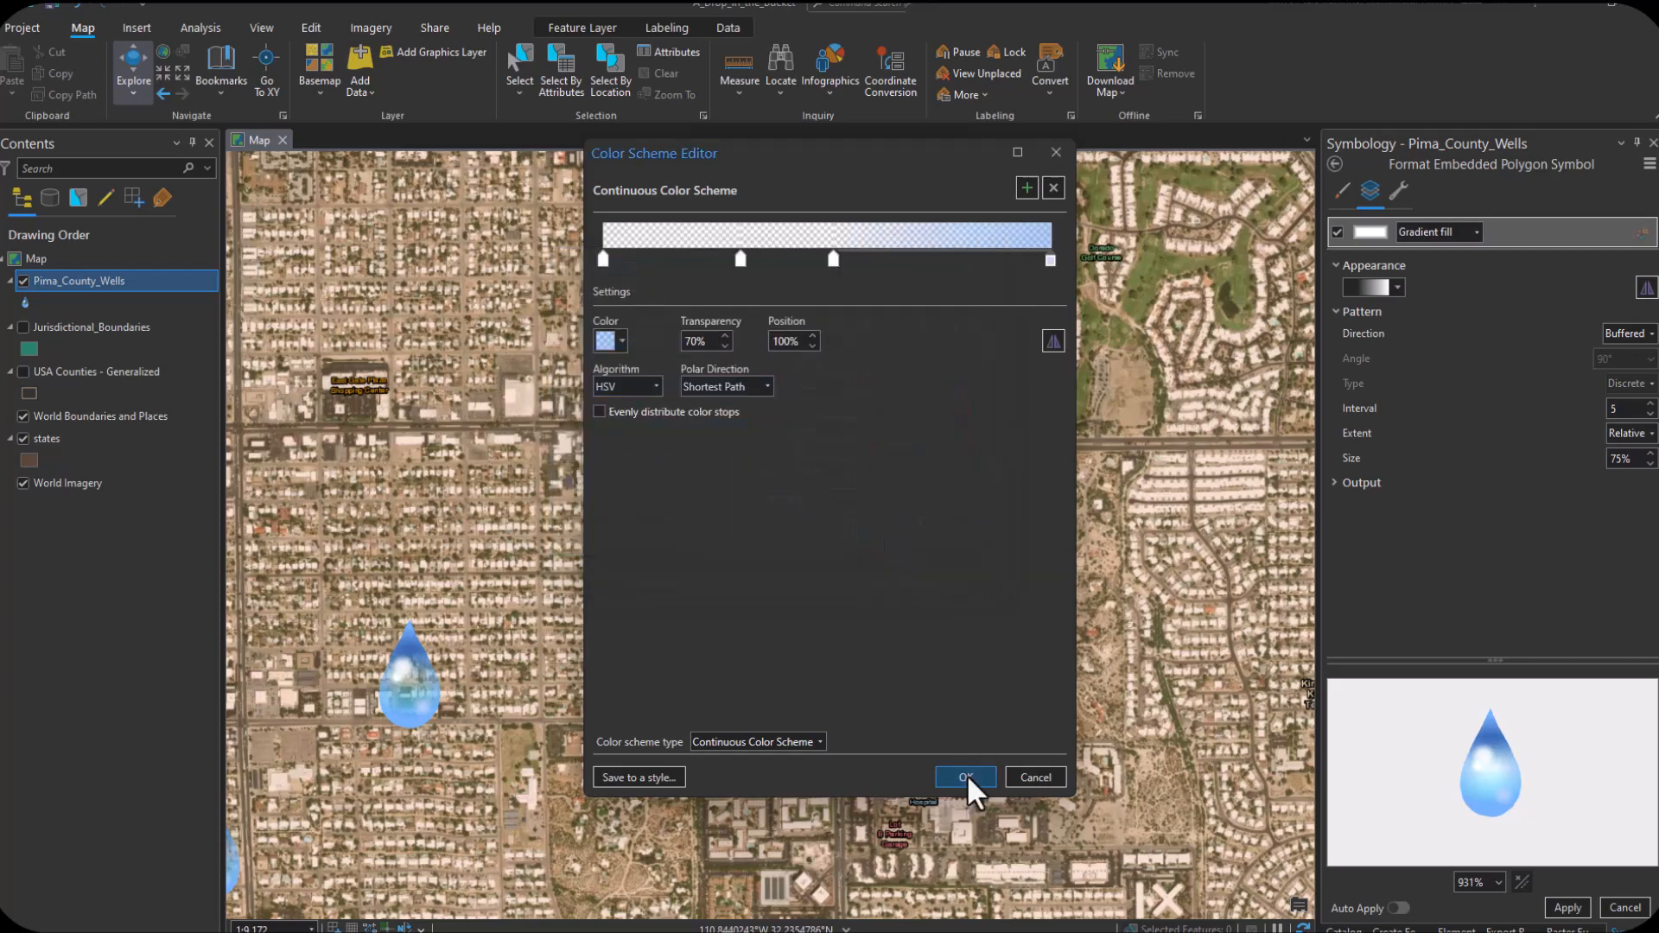
{"action": "left_click", "coordinate": [965, 777]}
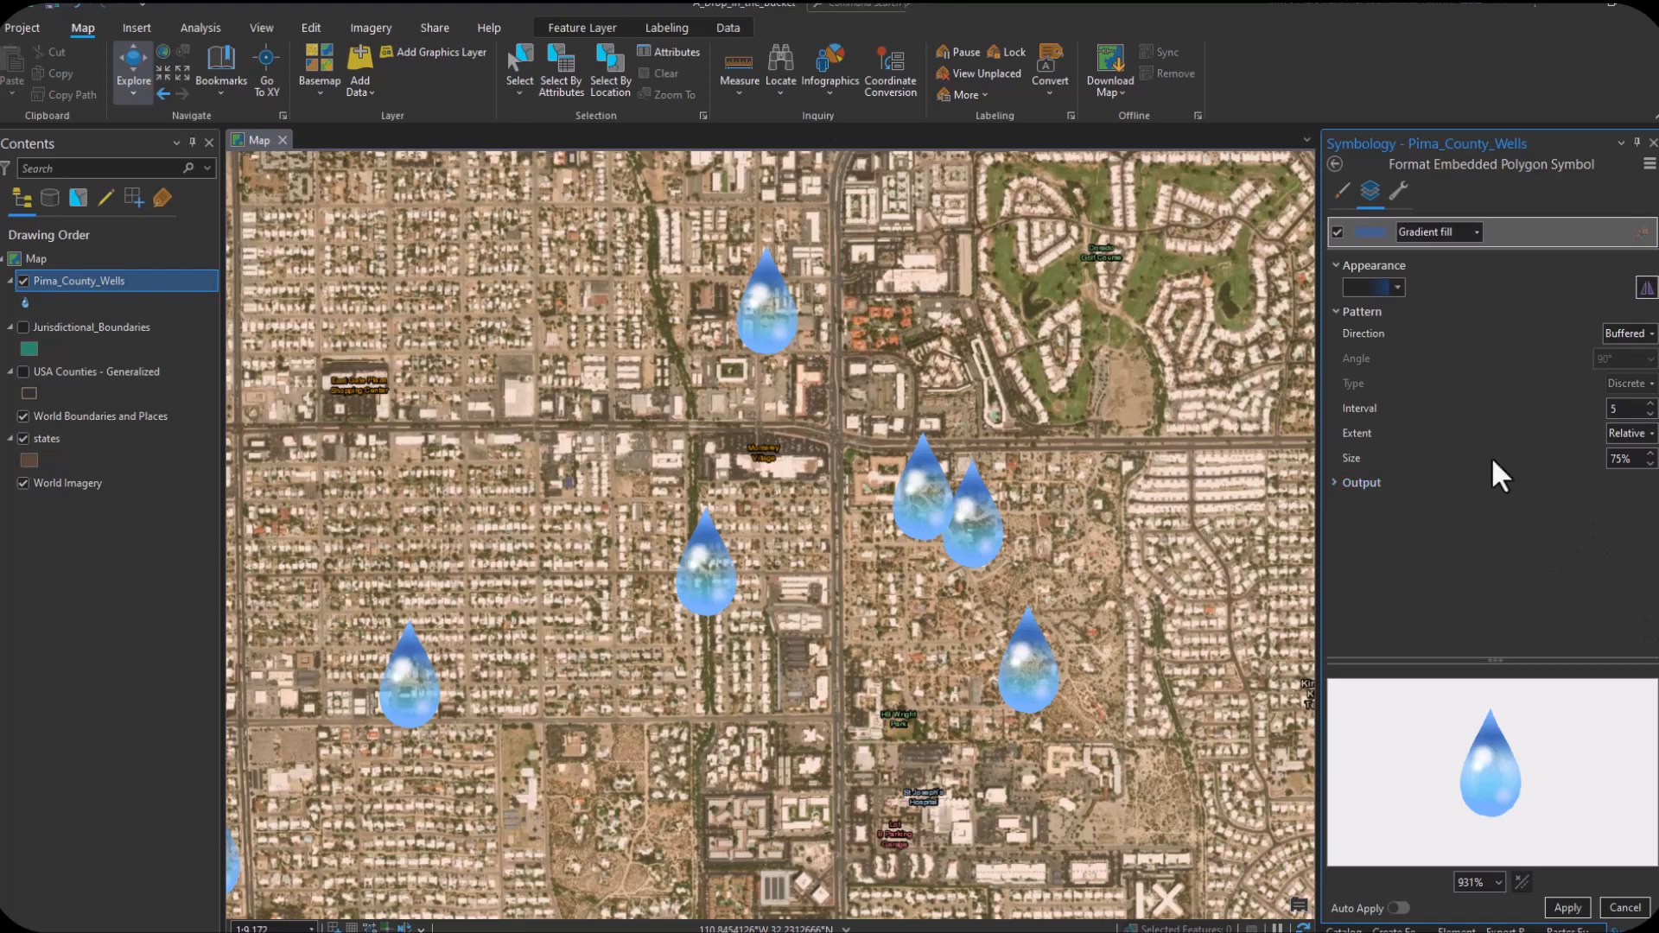
Step: Offset the lower shape marker by 0.75 pt in X and -1.25 pt in Y, and apply the symbol
{"action": "left_click", "coordinate": [1334, 163]}
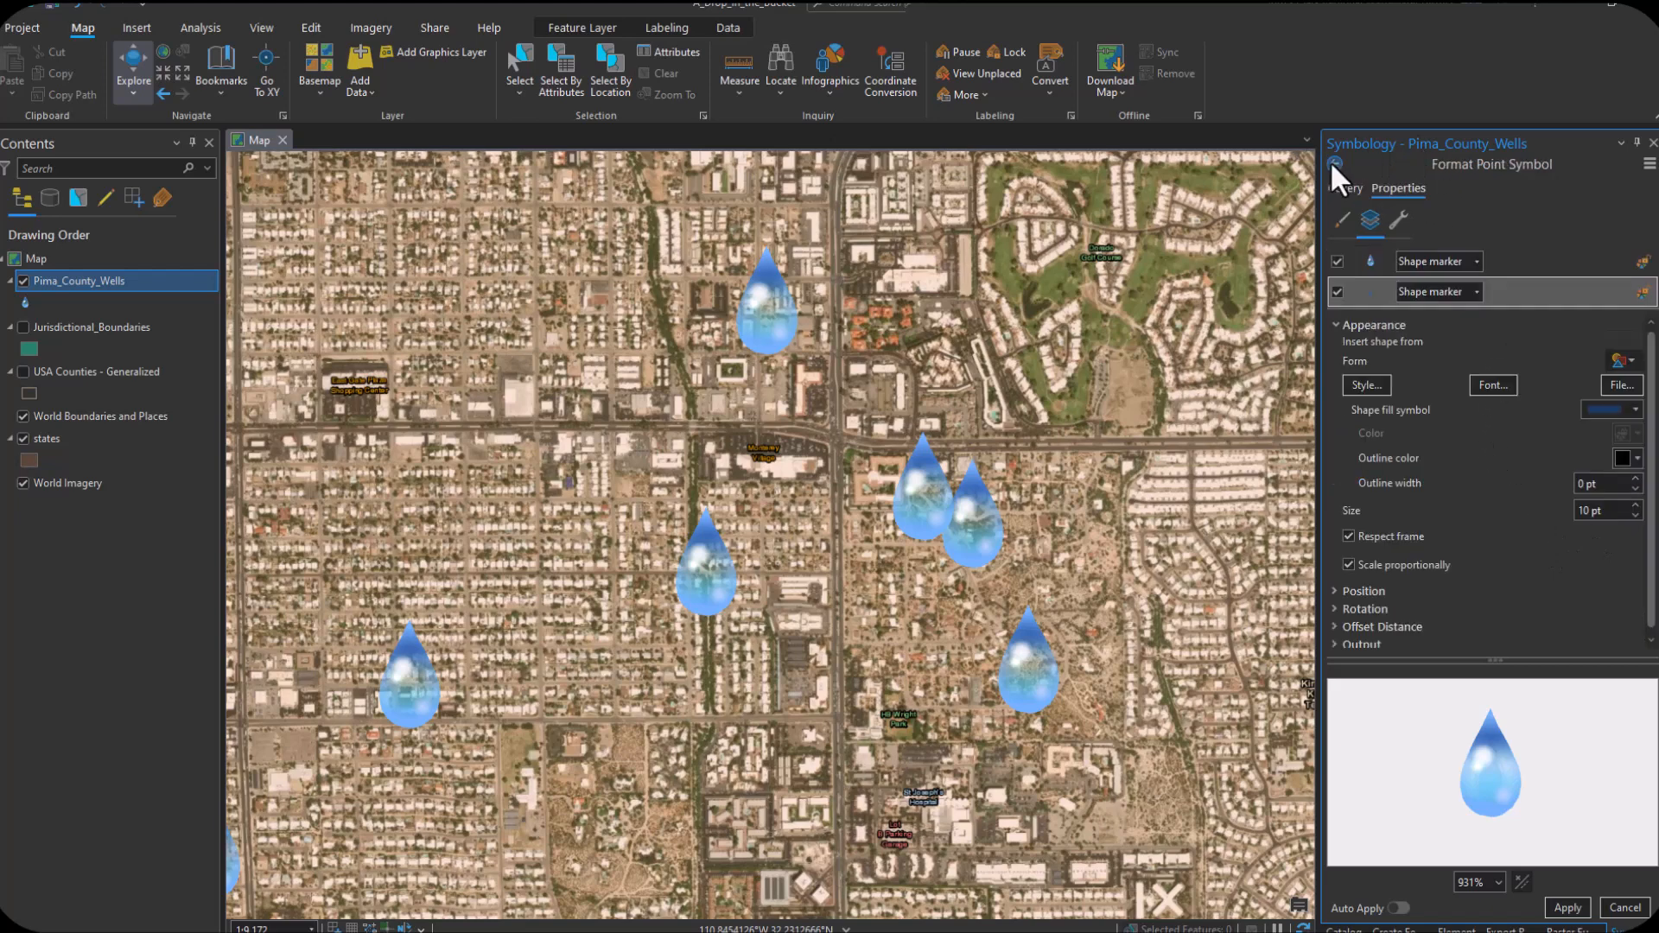
{"action": "left_click", "coordinate": [1418, 625]}
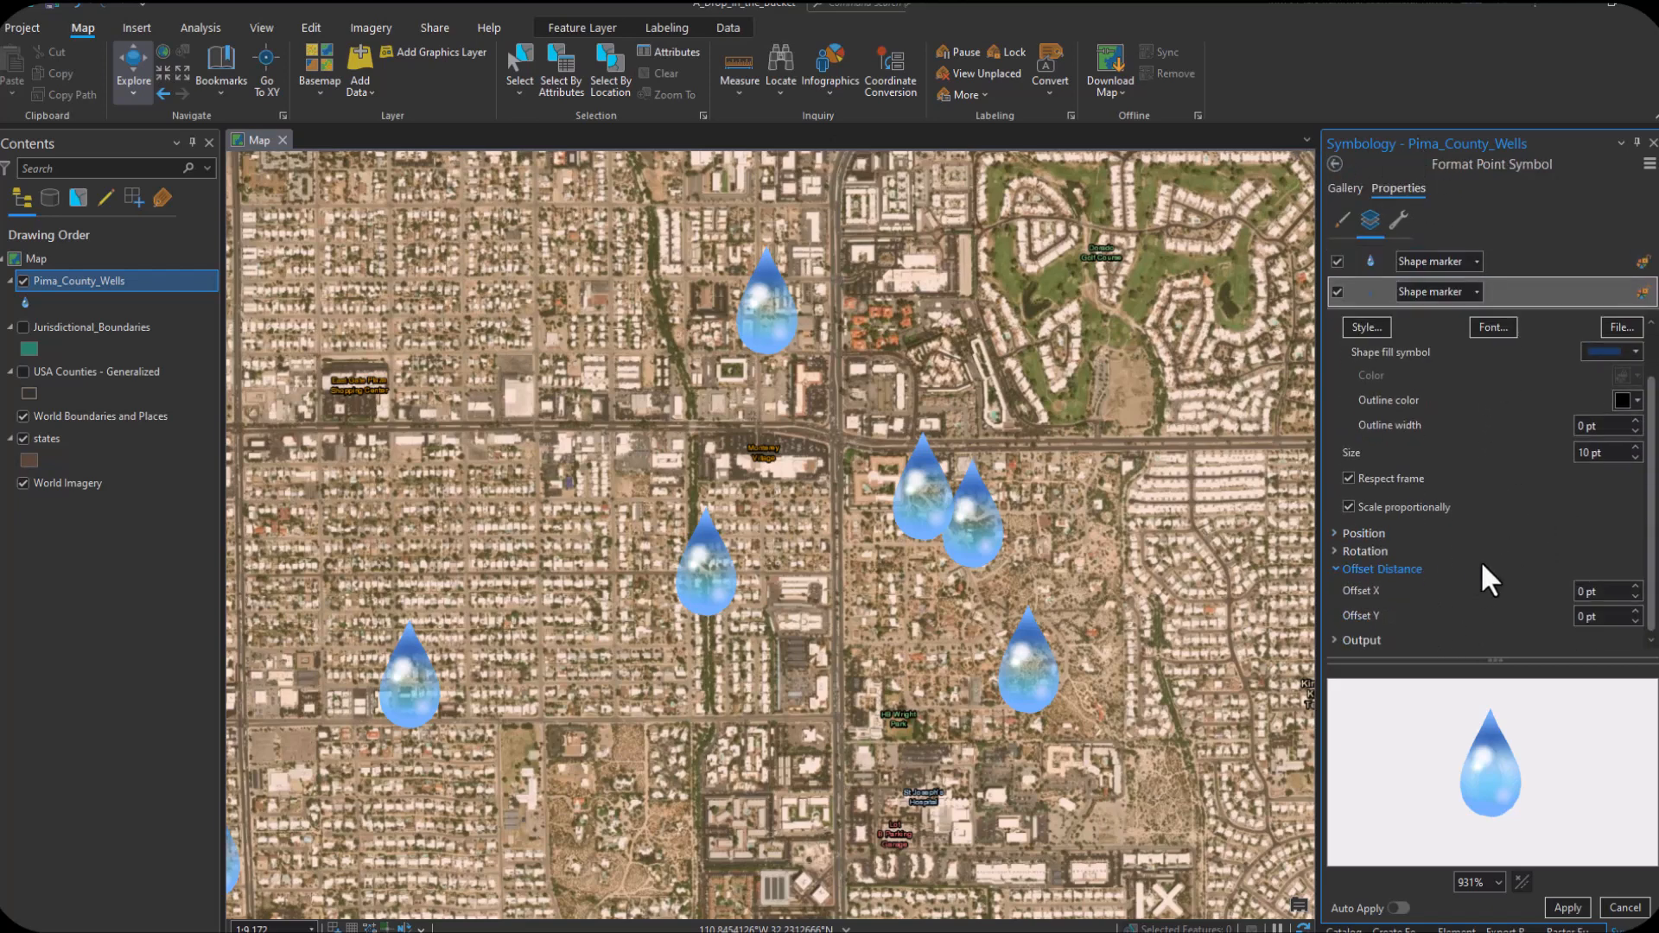
{"action": "left_click", "coordinate": [1614, 589]}
{"action": "type", "text": "0.75"}
{"action": "key", "text": "Tab"}
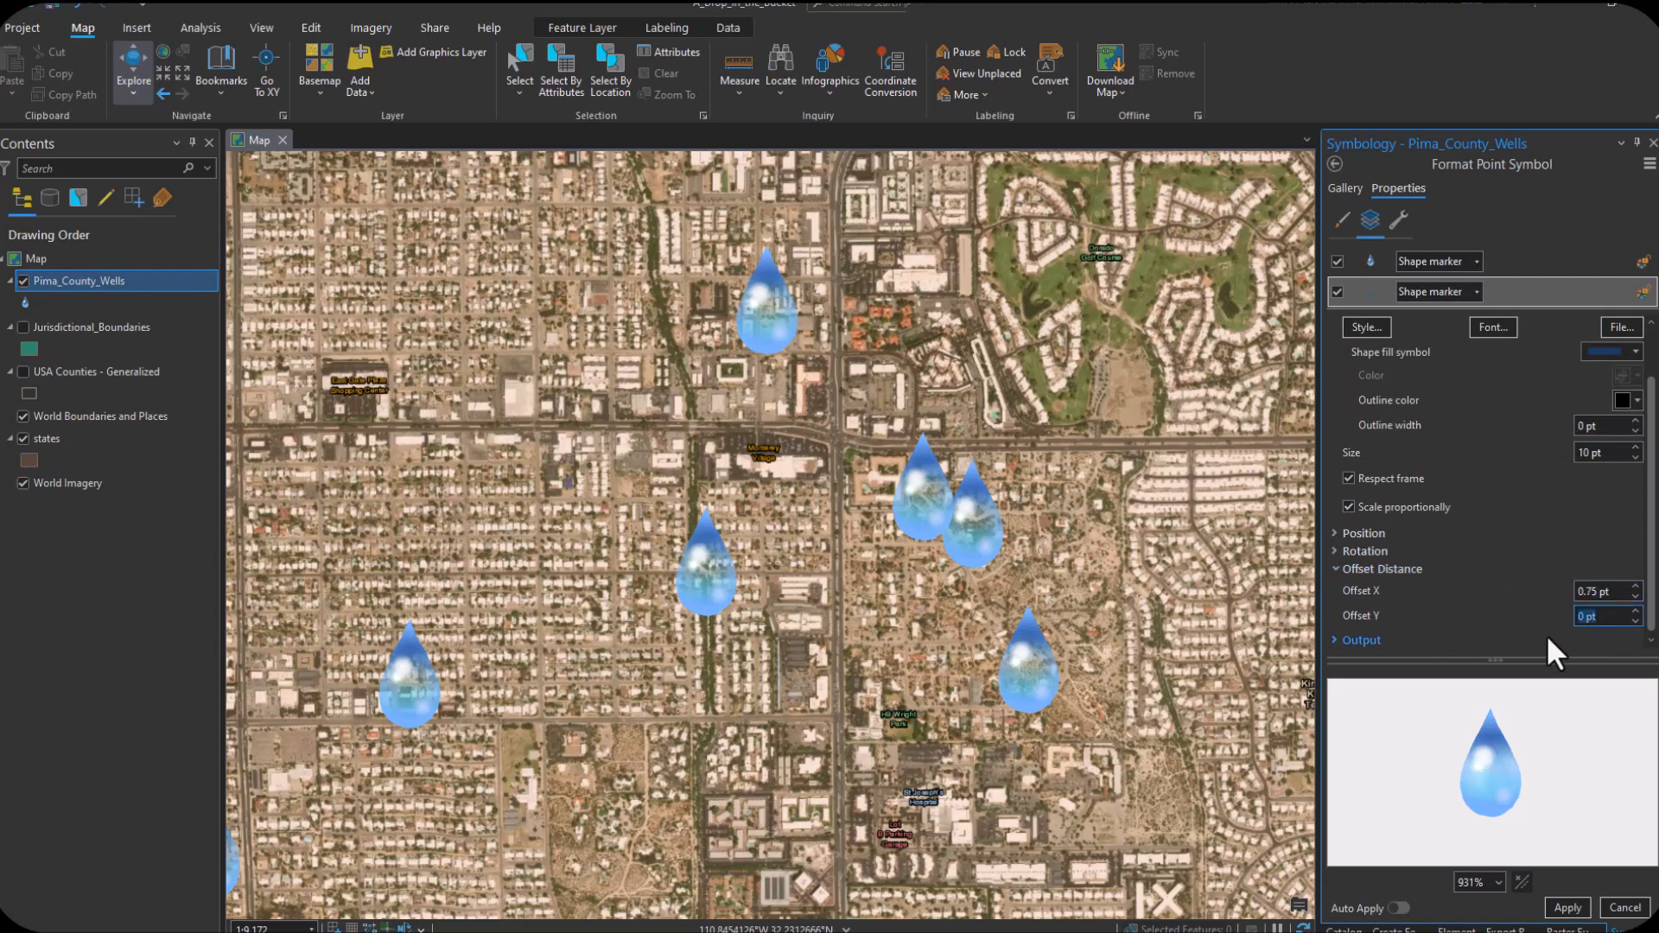
{"action": "type", "text": "-1.25"}
{"action": "left_click", "coordinate": [1612, 593]}
{"action": "left_click", "coordinate": [1335, 163]}
{"action": "left_click", "coordinate": [804, 506]}
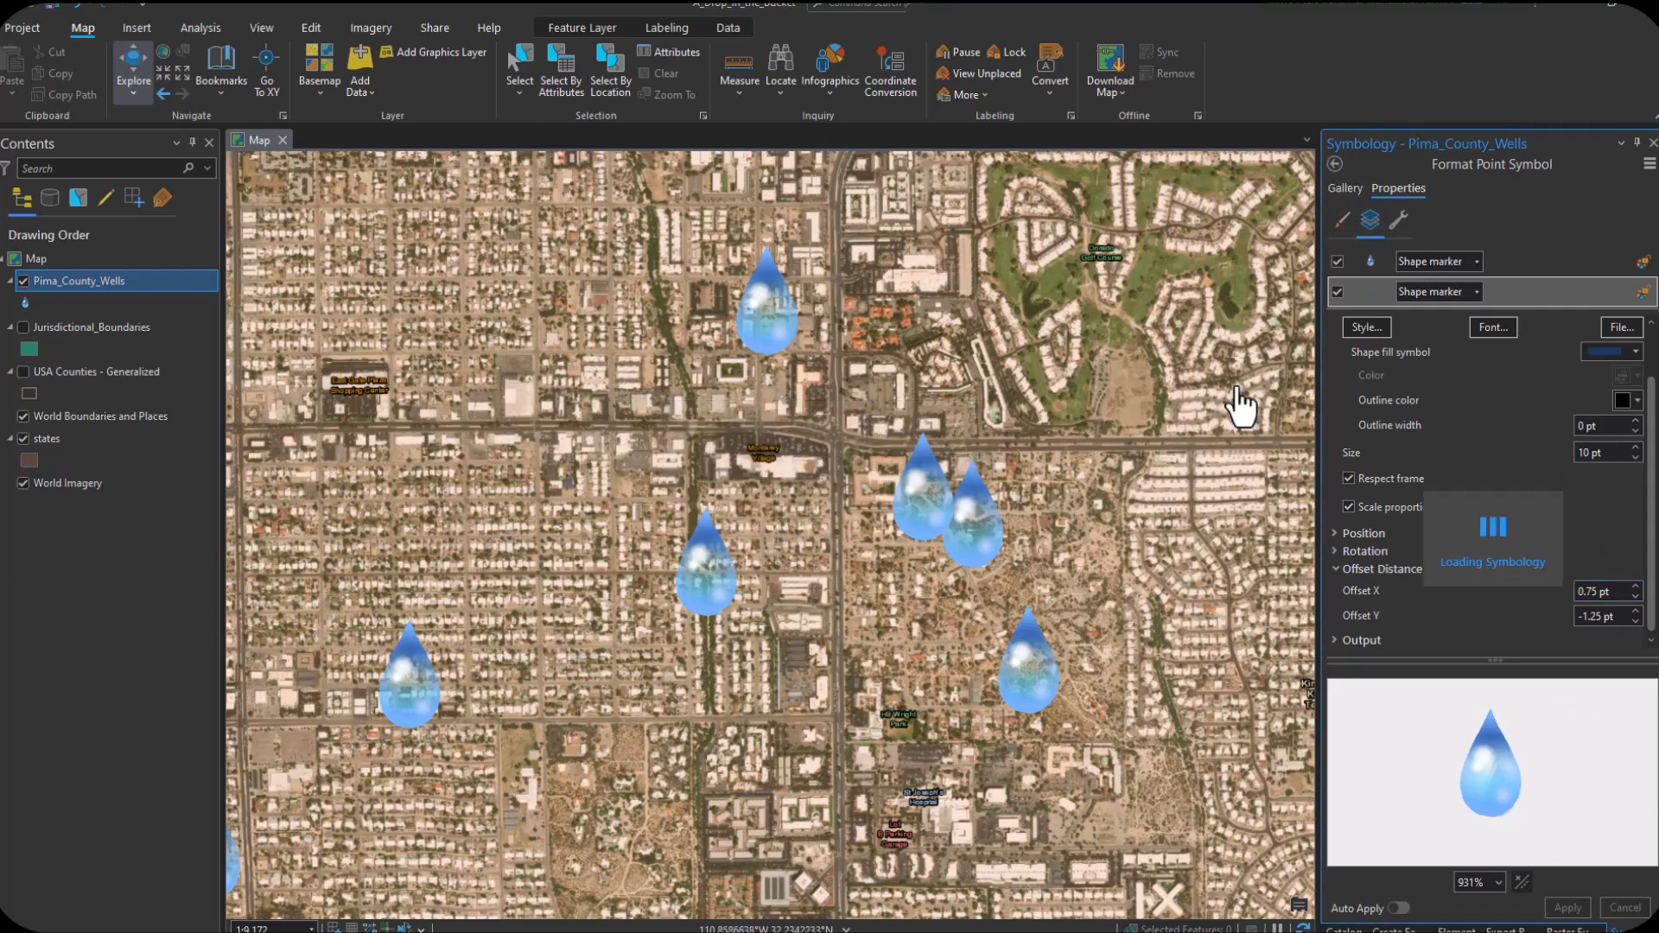
{"action": "left_click", "coordinate": [1408, 258]}
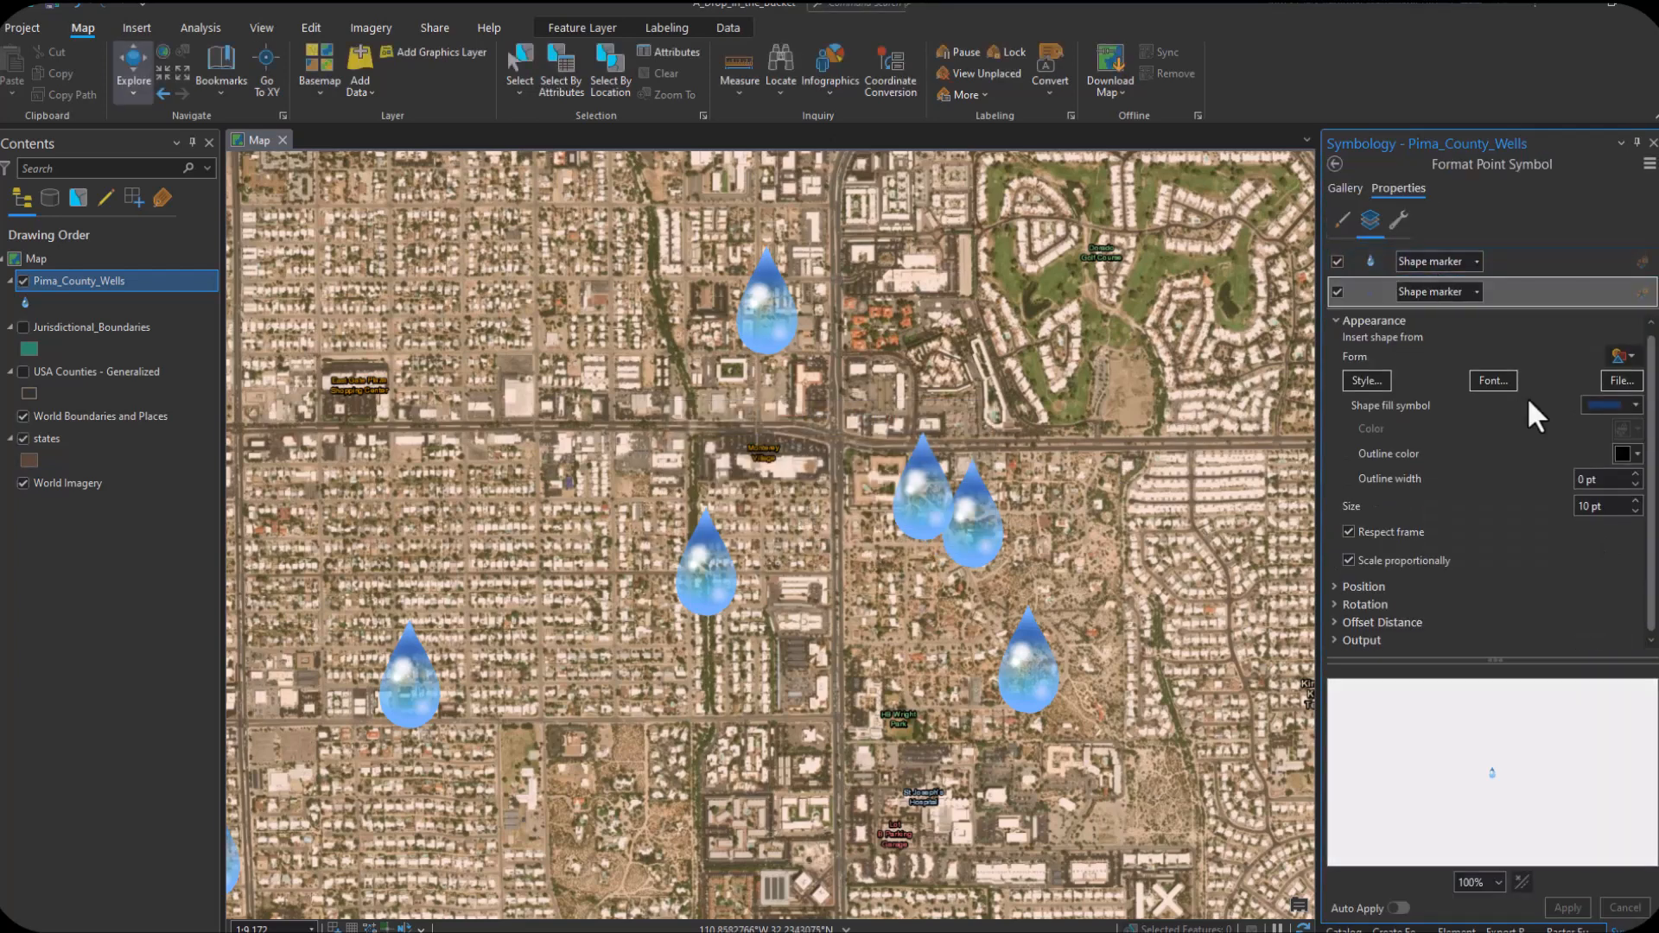
Step: Format the lower shape marker's gradient fill with Circular direction and Continuous type, apply it, and return to the point symbol's layers
{"action": "left_click", "coordinate": [1606, 402]}
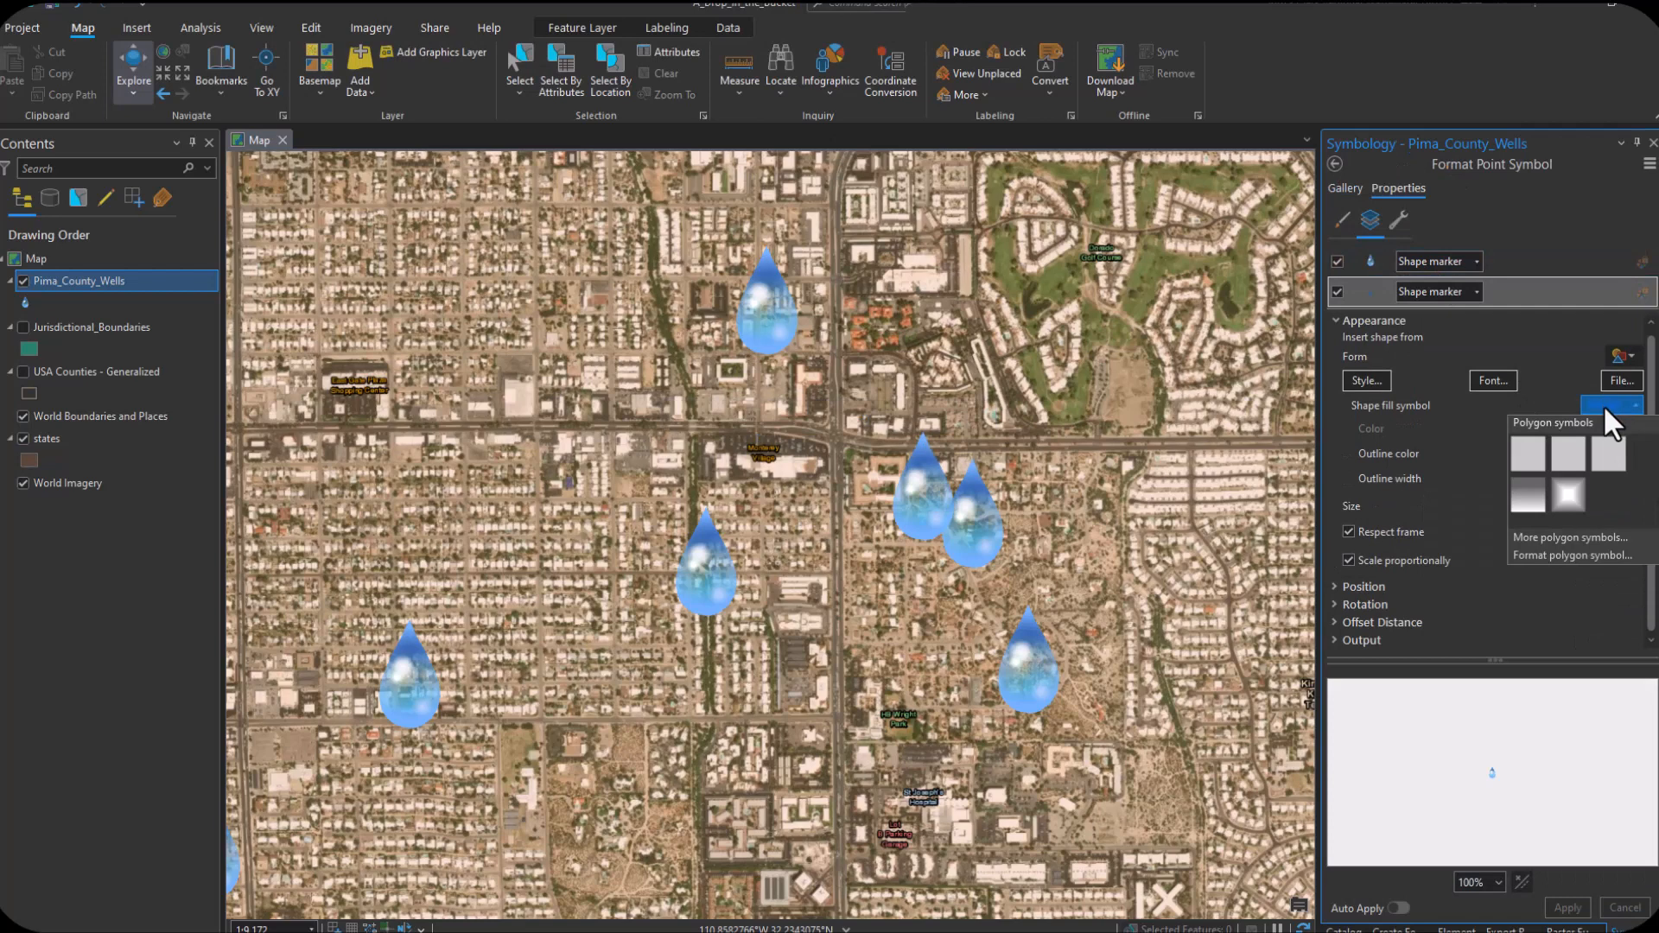
{"action": "left_click", "coordinate": [1566, 555]}
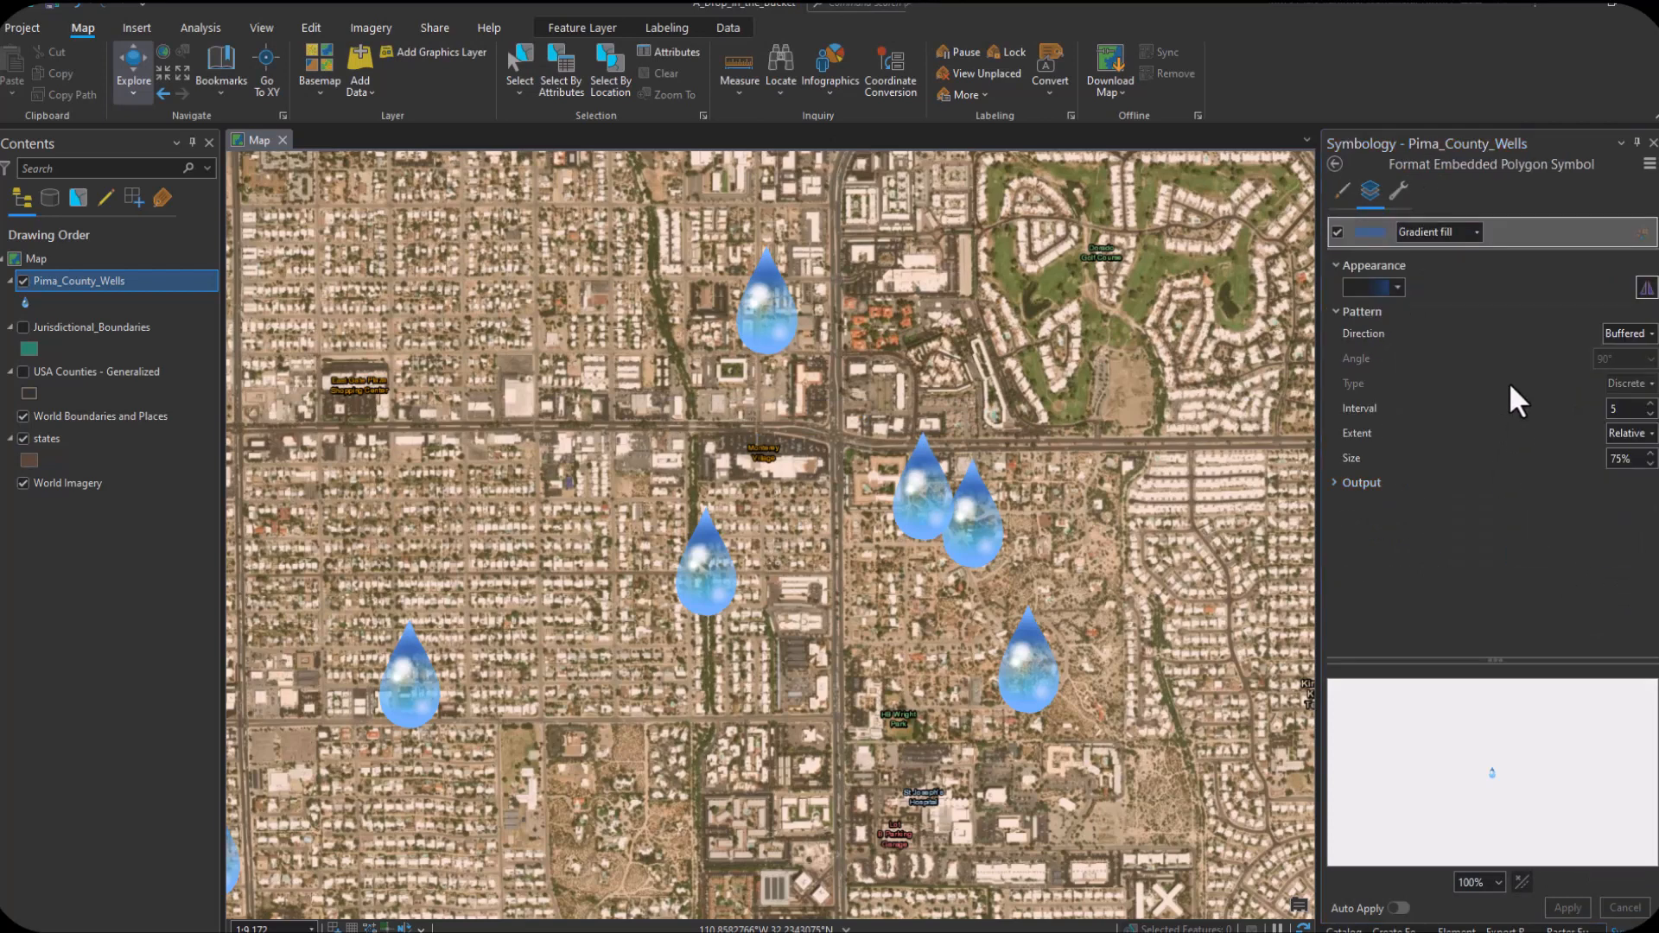
{"action": "left_click", "coordinate": [1637, 333]}
{"action": "left_click", "coordinate": [1629, 388]}
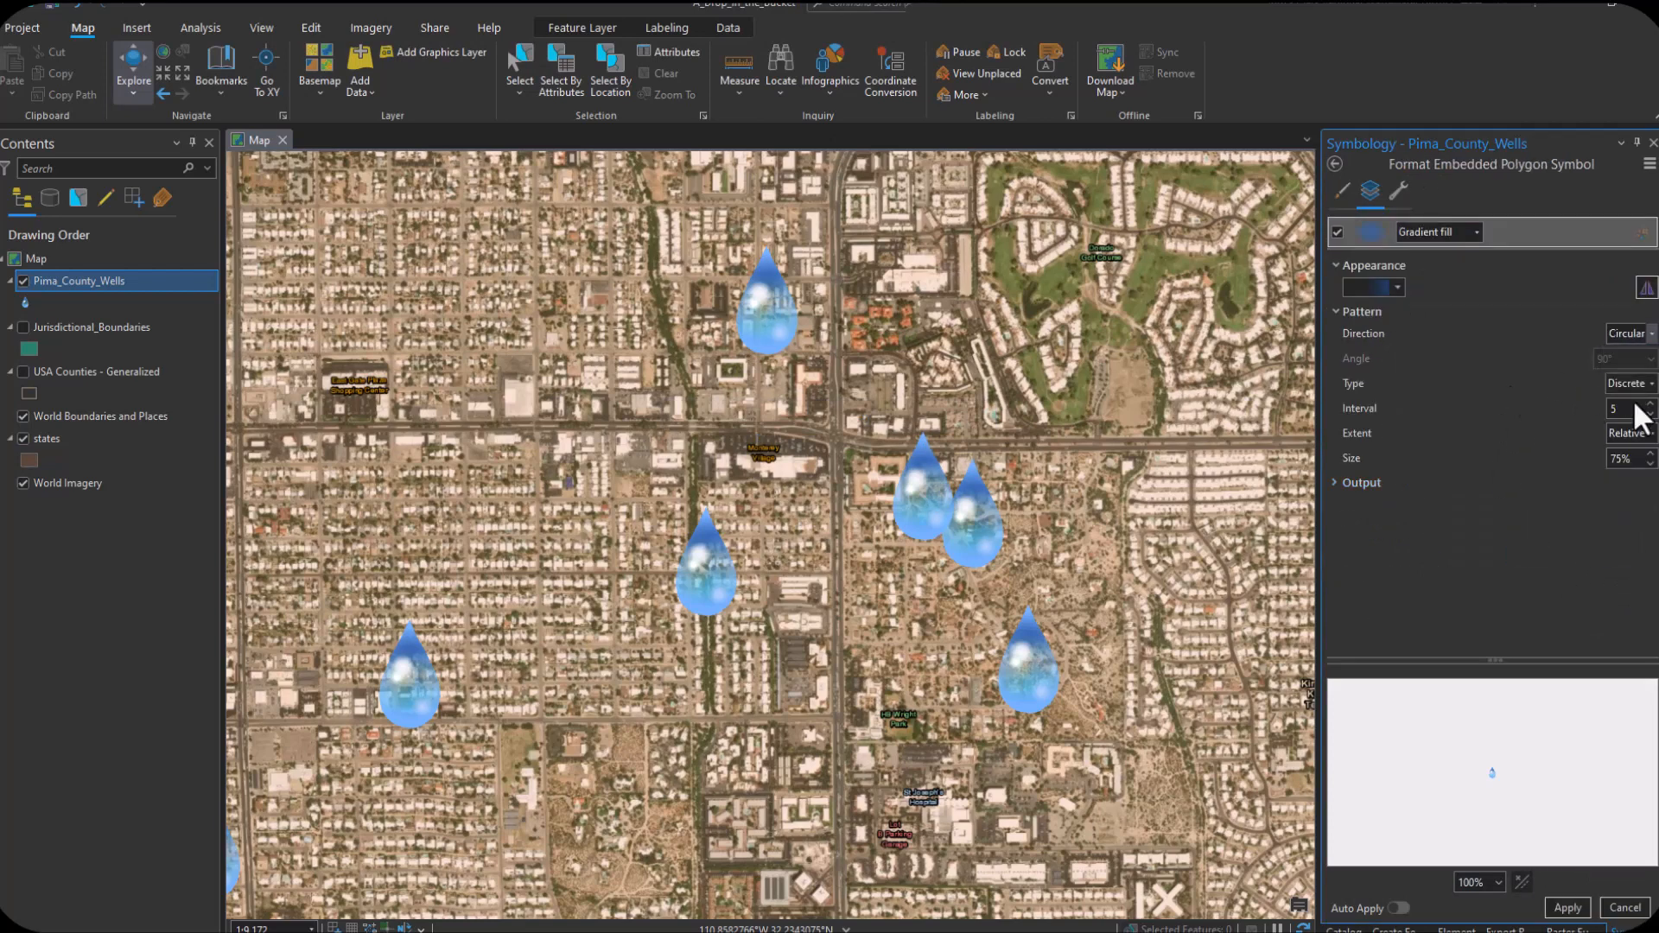
{"action": "left_click", "coordinate": [1637, 384]}
{"action": "left_click", "coordinate": [1631, 421]}
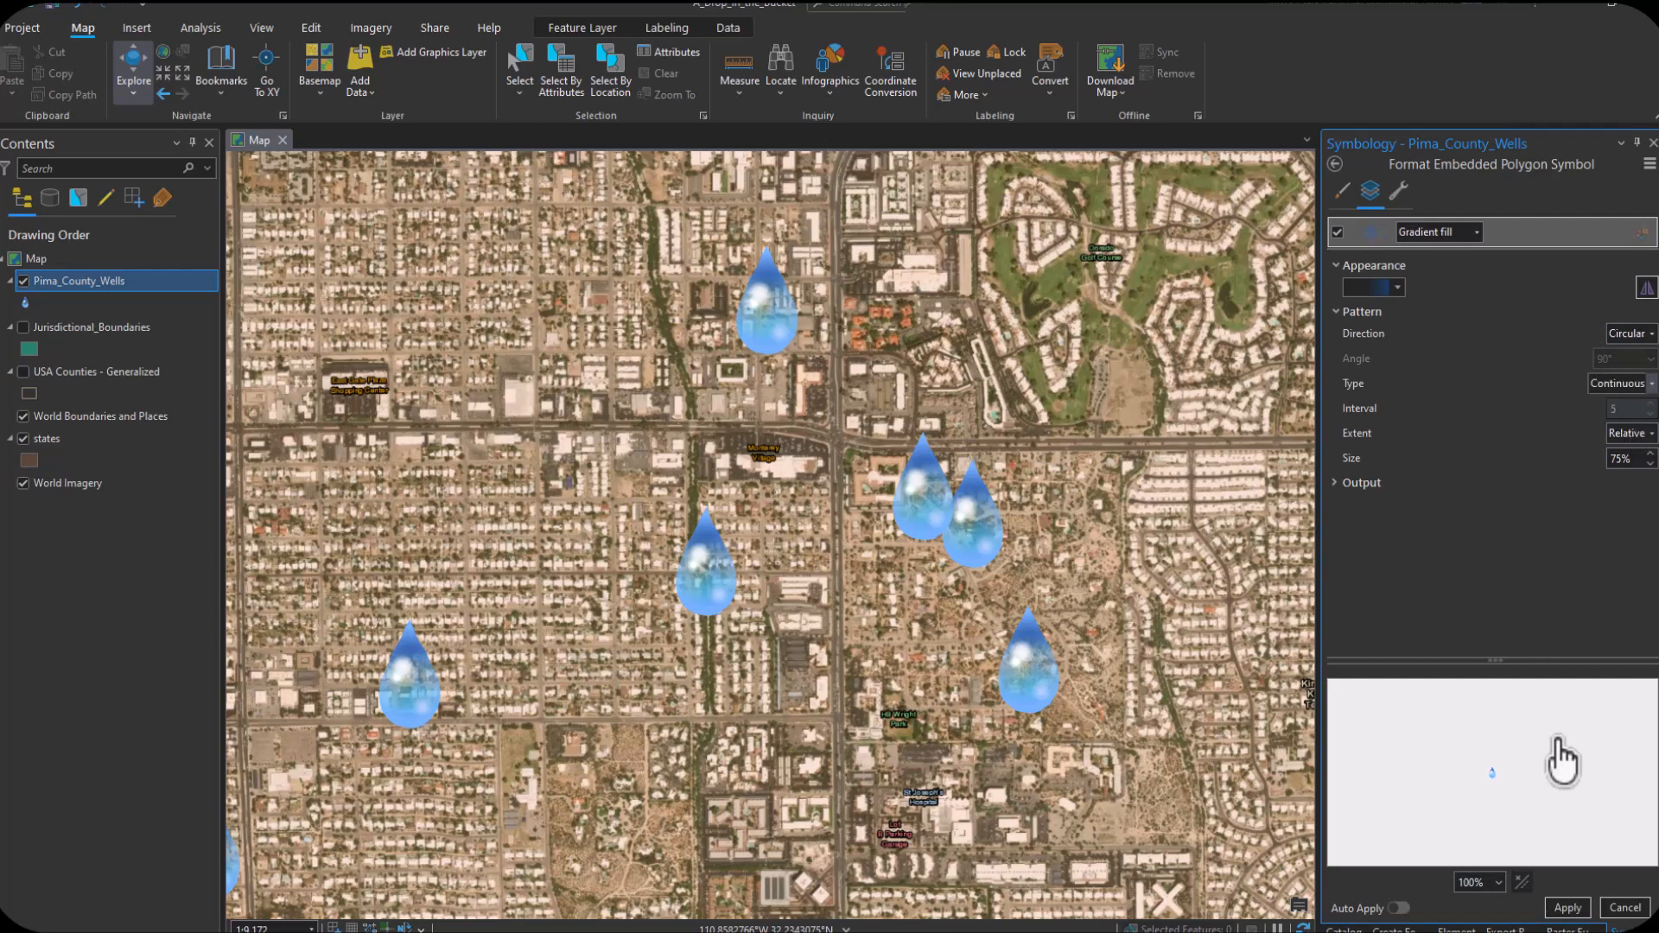
{"action": "left_click", "coordinate": [1566, 909]}
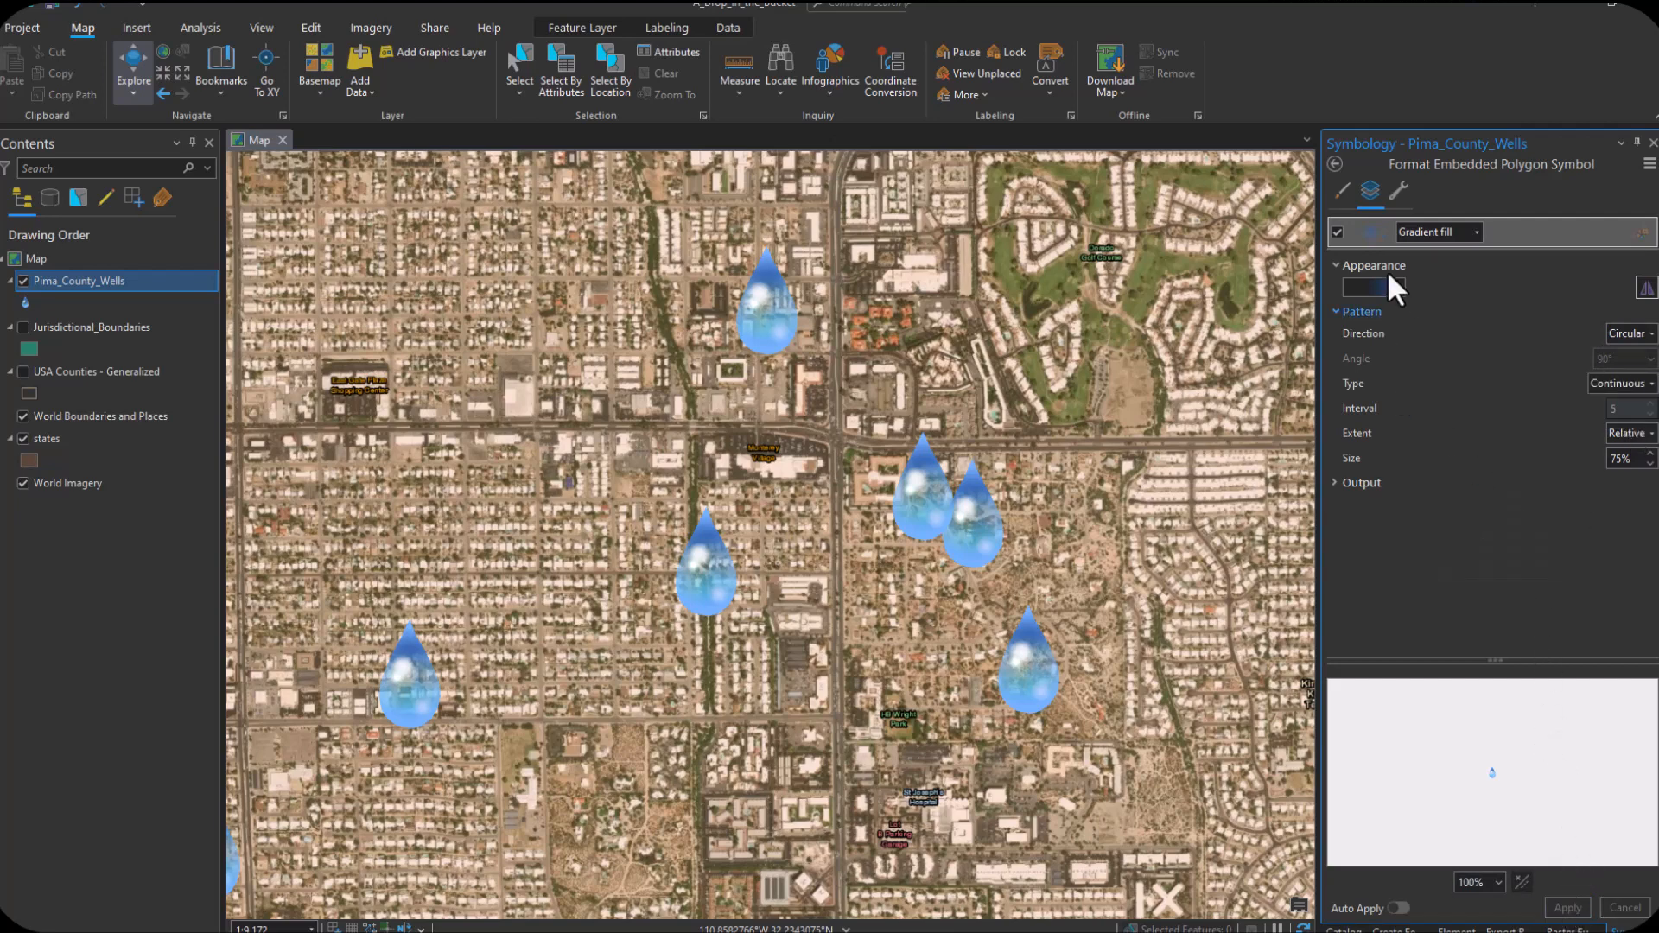
{"action": "left_click", "coordinate": [1335, 164]}
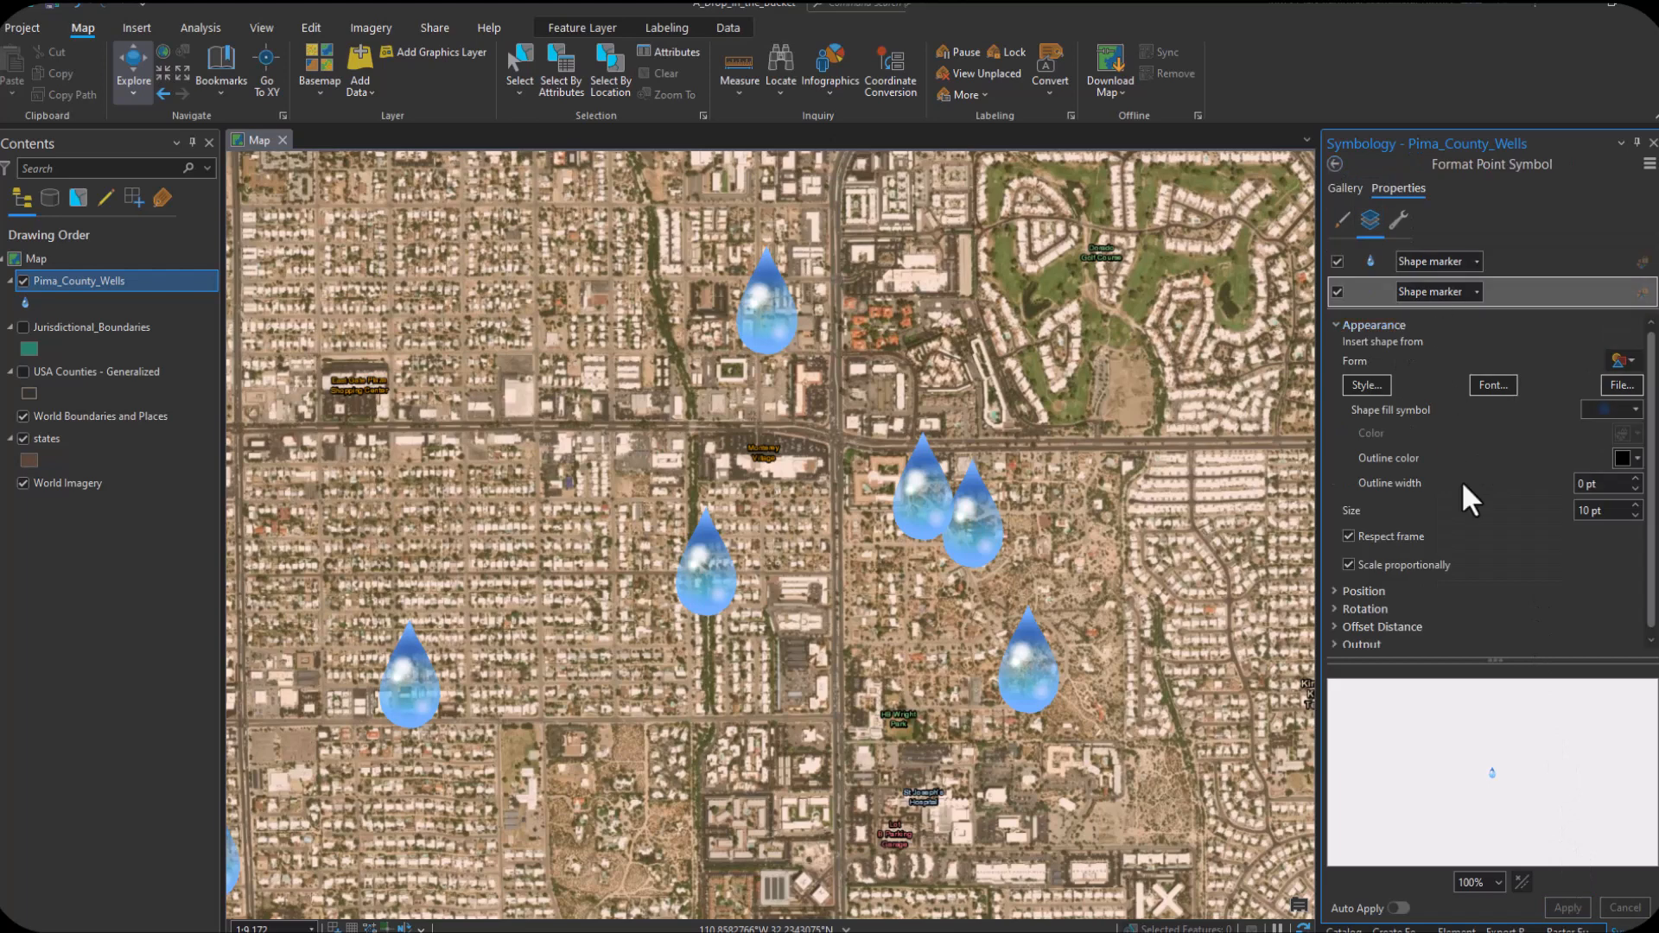
Step: Offset the lower shape marker by 2 pt in X and -4 pt in Y, and apply the symbol
{"action": "scroll", "coordinate": [1522, 799], "scroll_direction": "up", "scroll_amount": 2}
{"action": "left_click_drag", "start_coordinate": [1527, 780], "coordinate": [1629, 815]}
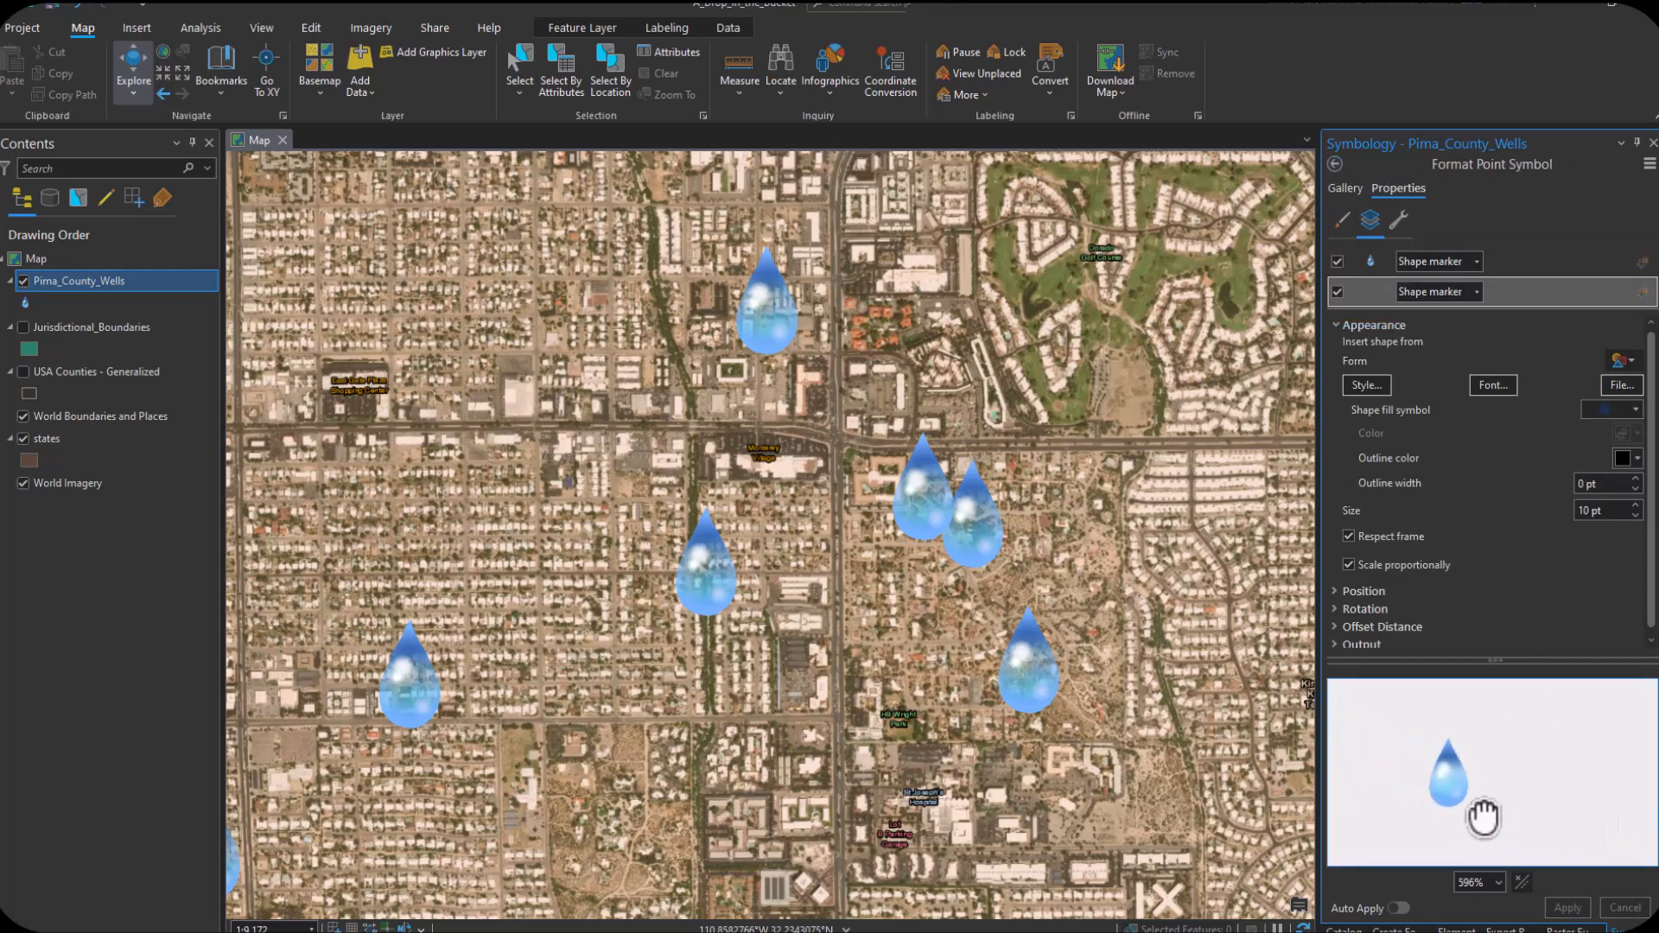
{"action": "left_click_drag", "start_coordinate": [1480, 815], "coordinate": [1596, 830]}
{"action": "scroll", "coordinate": [1518, 726], "scroll_direction": "up", "scroll_amount": 5}
{"action": "scroll", "coordinate": [1595, 828], "scroll_direction": "down", "scroll_amount": 2}
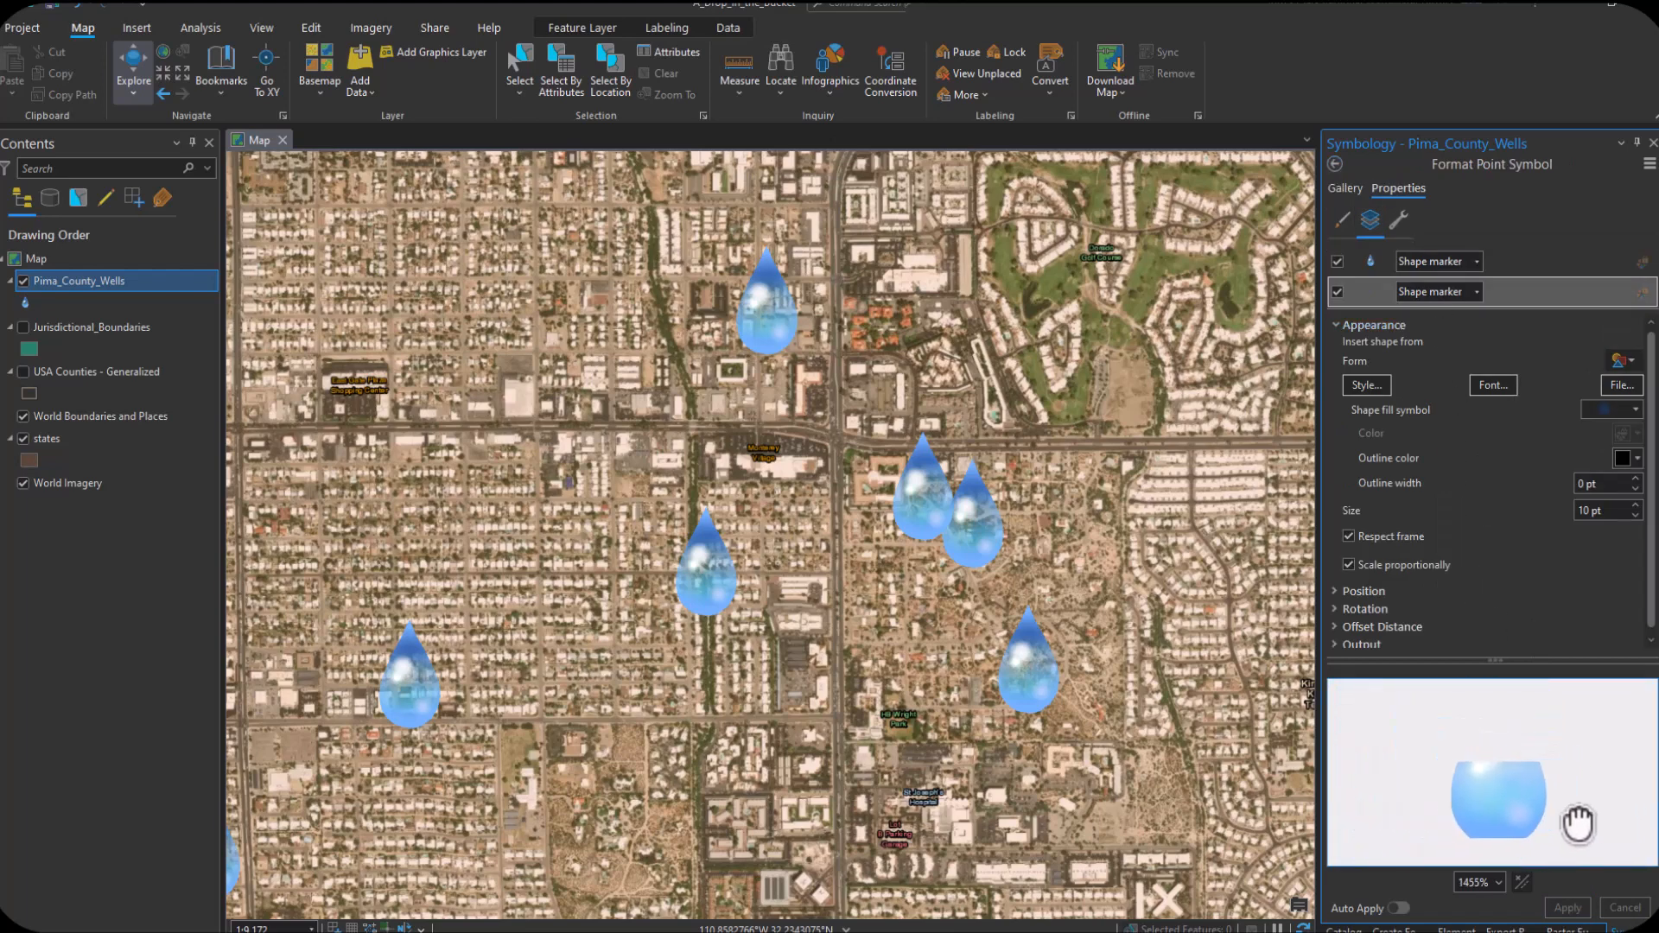
{"action": "scroll", "coordinate": [1574, 828], "scroll_direction": "down", "scroll_amount": 1}
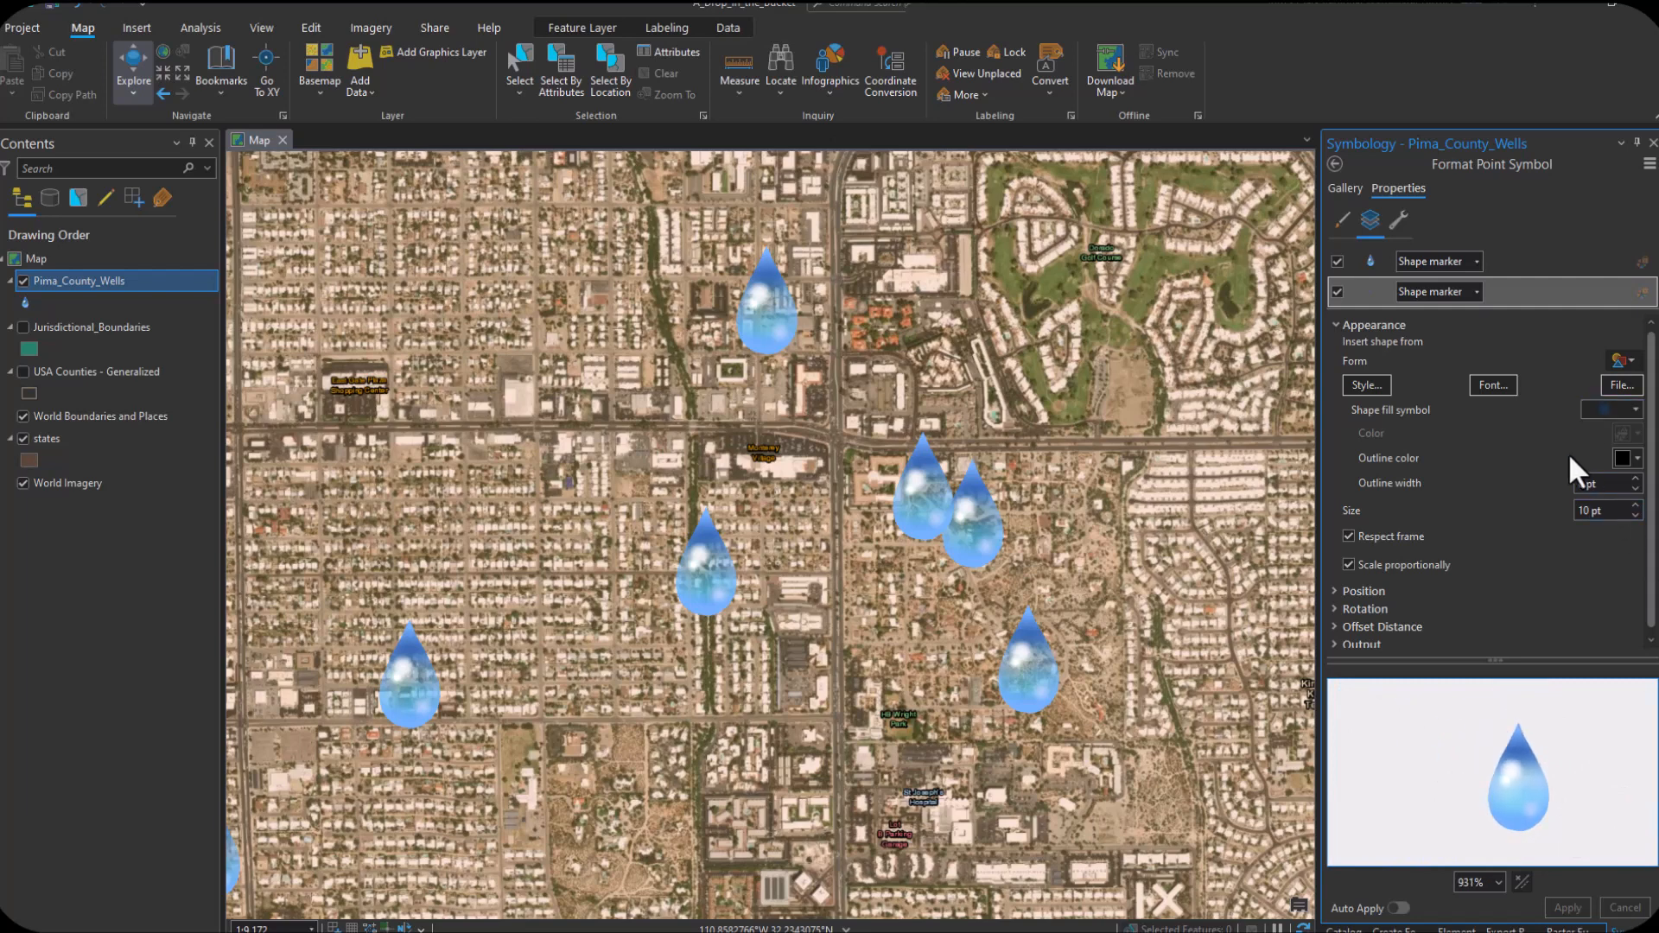
{"action": "left_click", "coordinate": [1383, 626]}
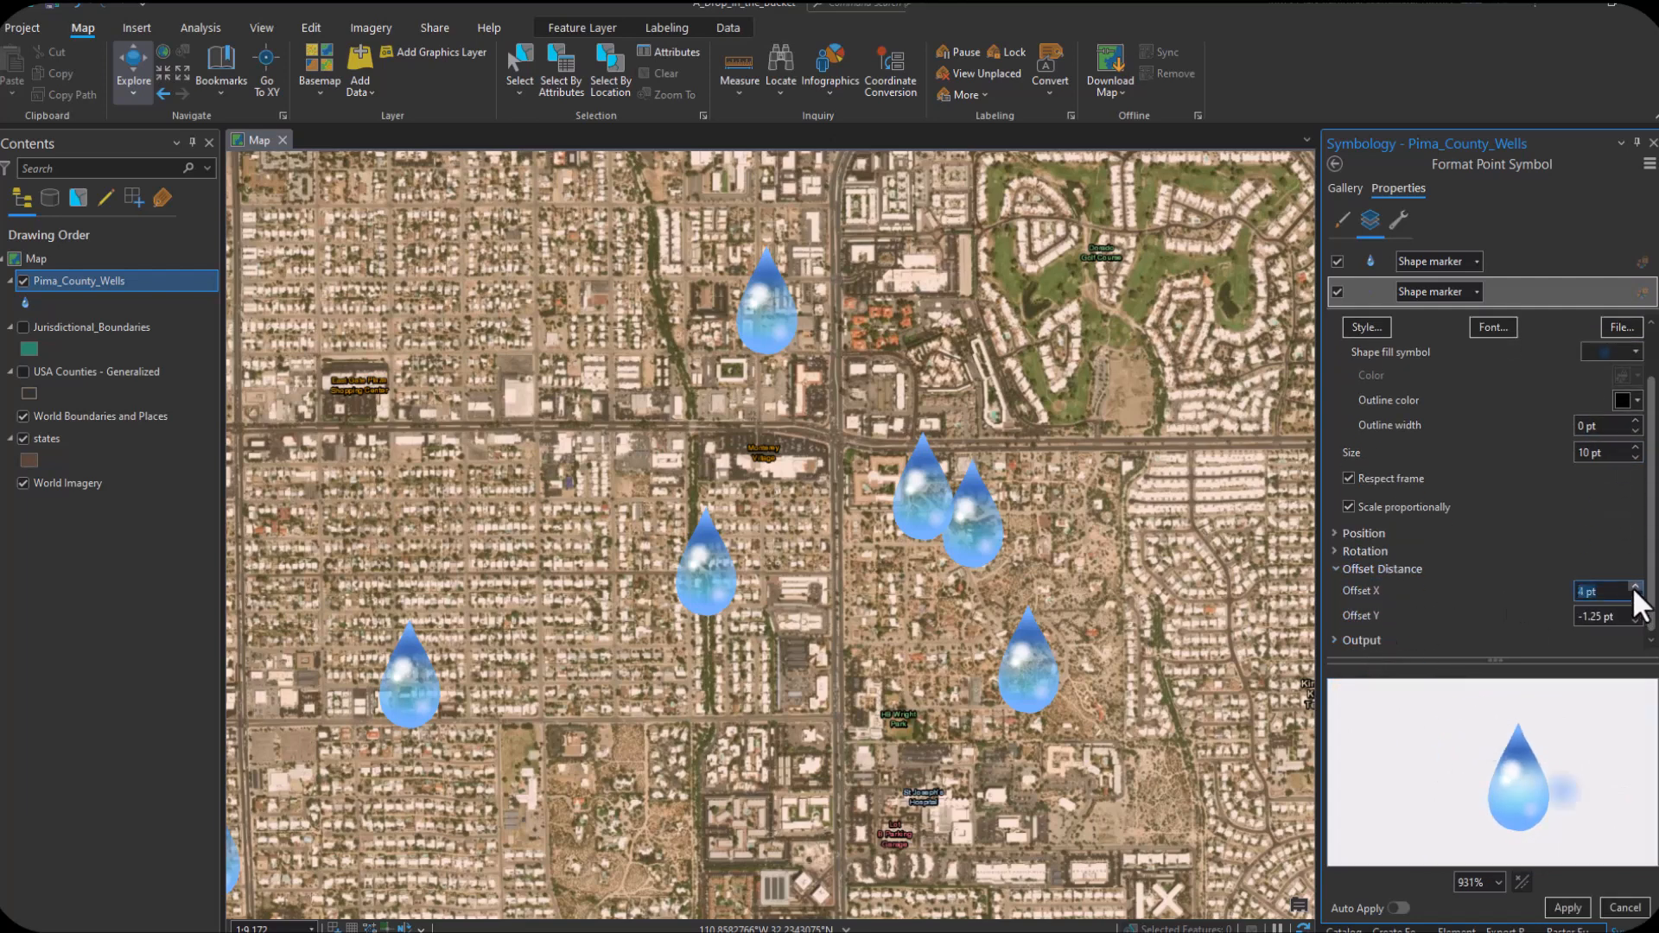
{"action": "left_click", "coordinate": [1634, 610]}
{"action": "left_click", "coordinate": [1634, 610]}
{"action": "left_click", "coordinate": [1634, 610]}
{"action": "left_click", "coordinate": [1635, 612]}
{"action": "left_click", "coordinate": [1635, 612]}
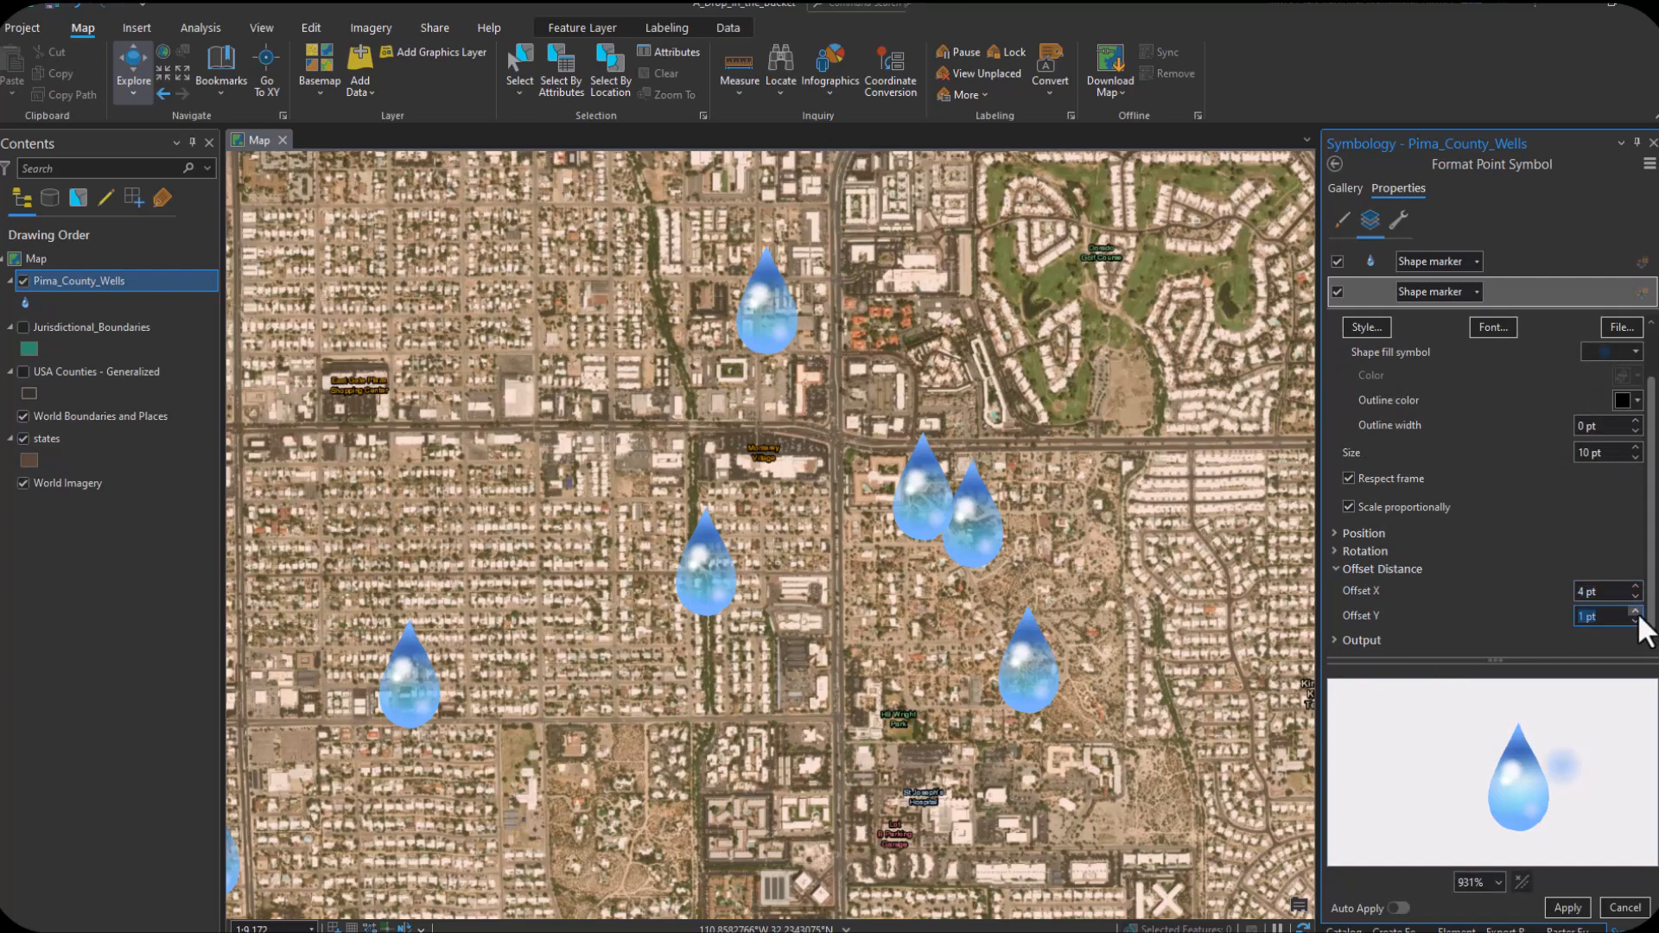
{"action": "left_click", "coordinate": [1634, 612]}
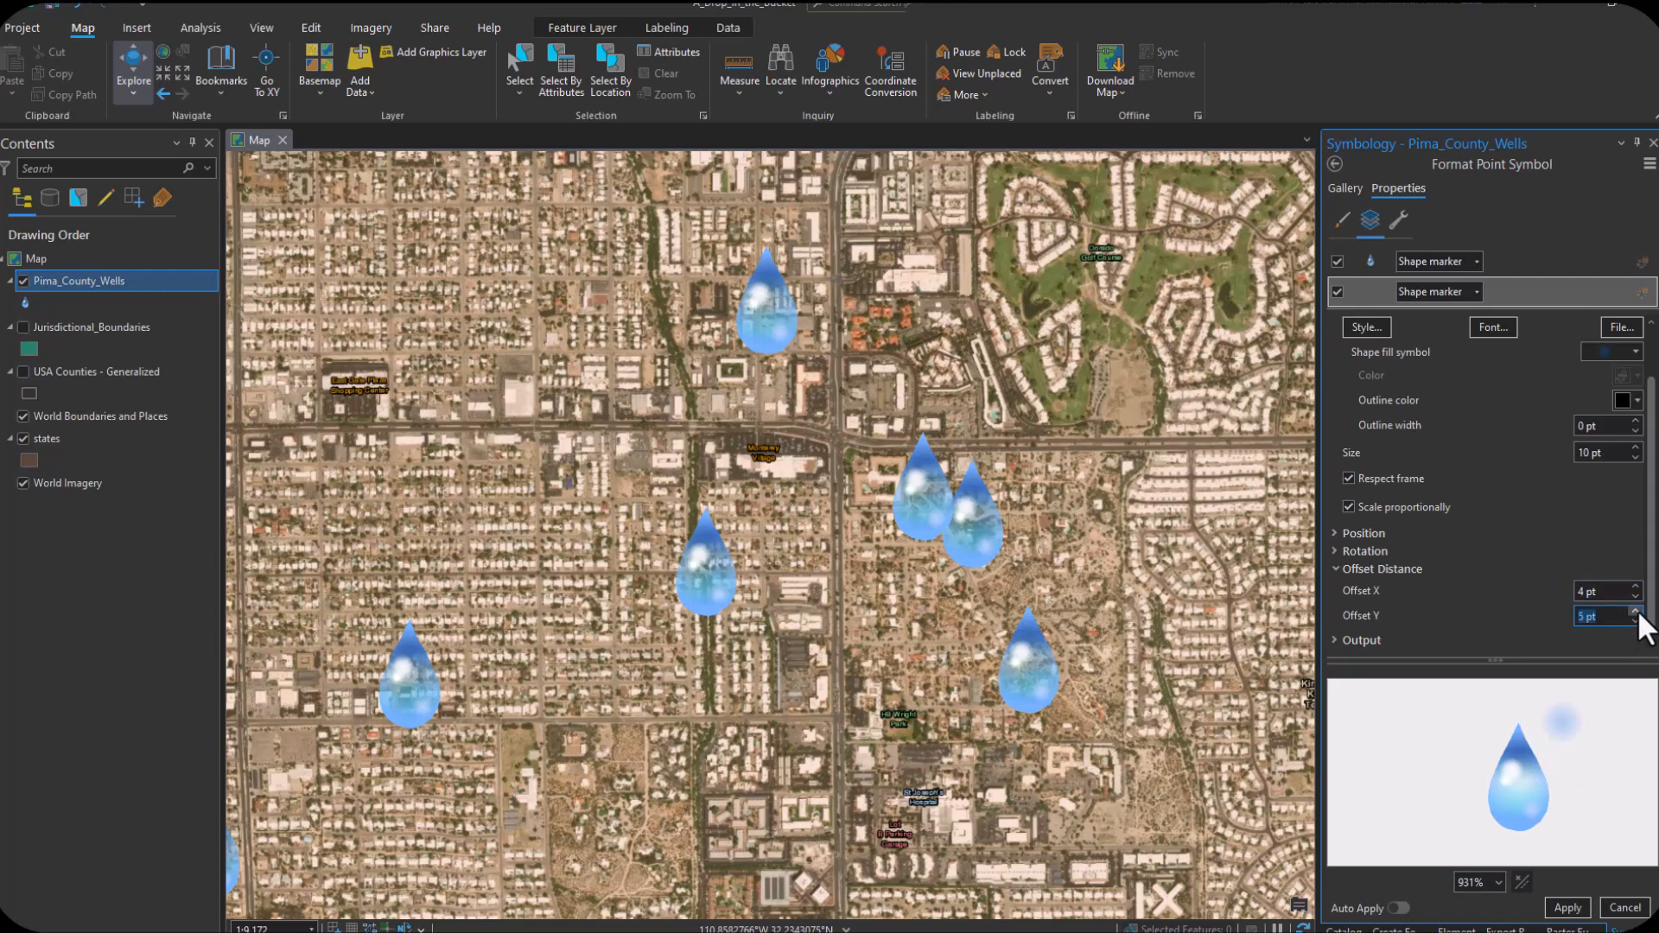
{"action": "left_click", "coordinate": [1634, 620]}
{"action": "left_click", "coordinate": [1634, 620]}
{"action": "left_click", "coordinate": [1634, 620]}
{"action": "left_click", "coordinate": [1634, 621]}
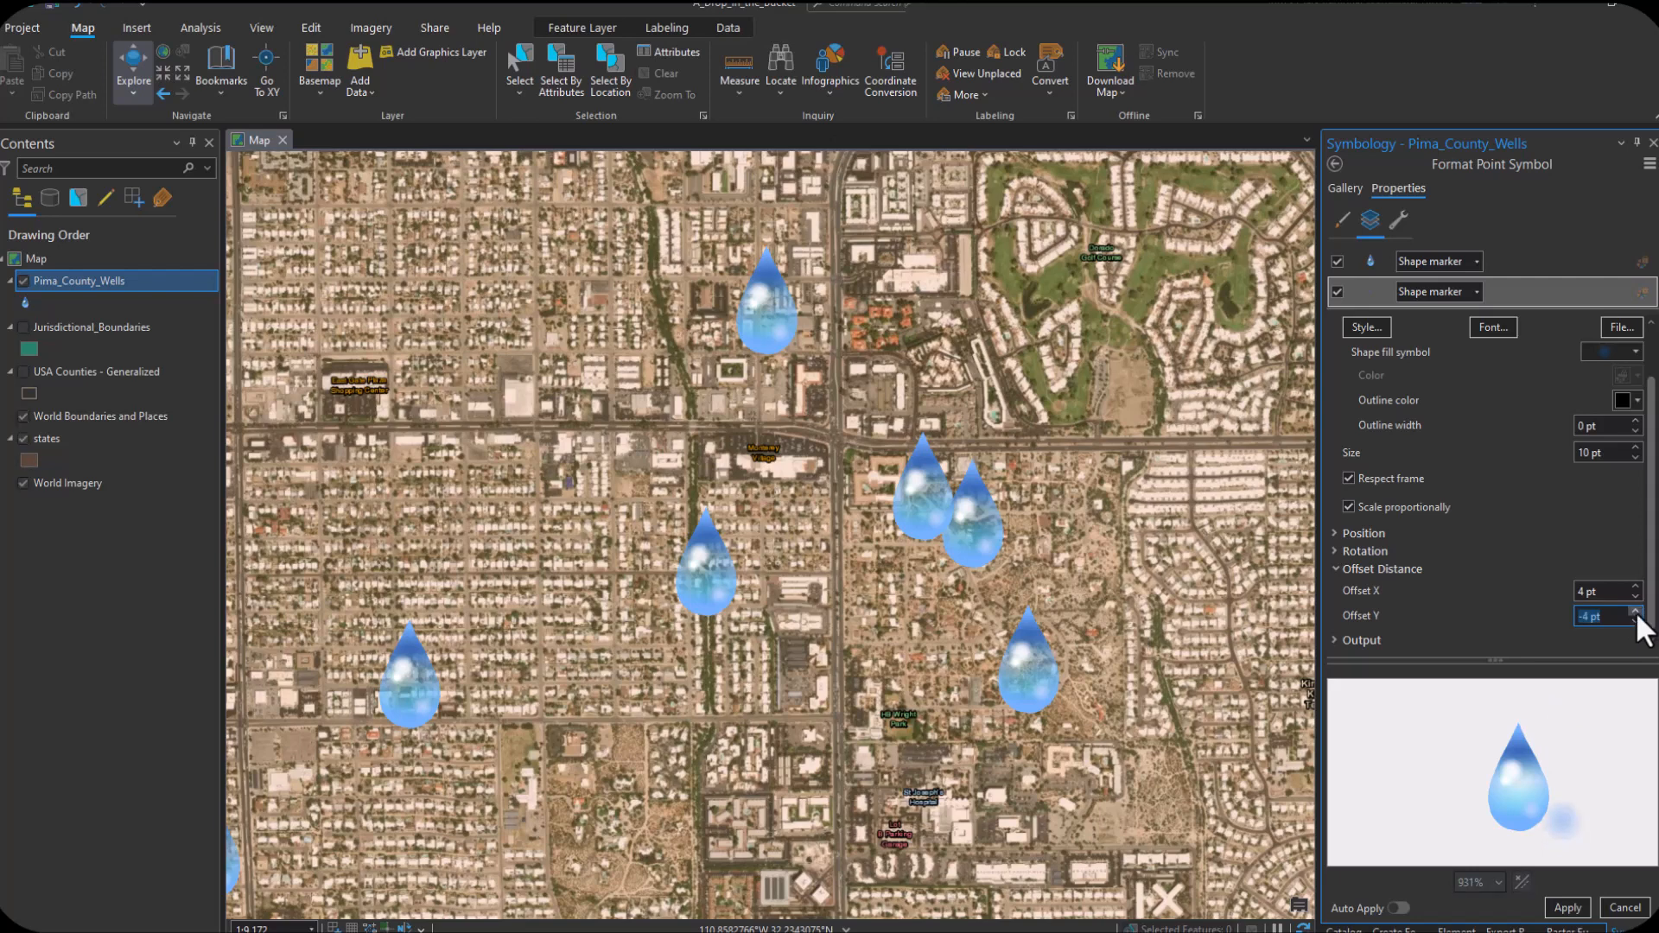
{"action": "left_click", "coordinate": [1635, 587]}
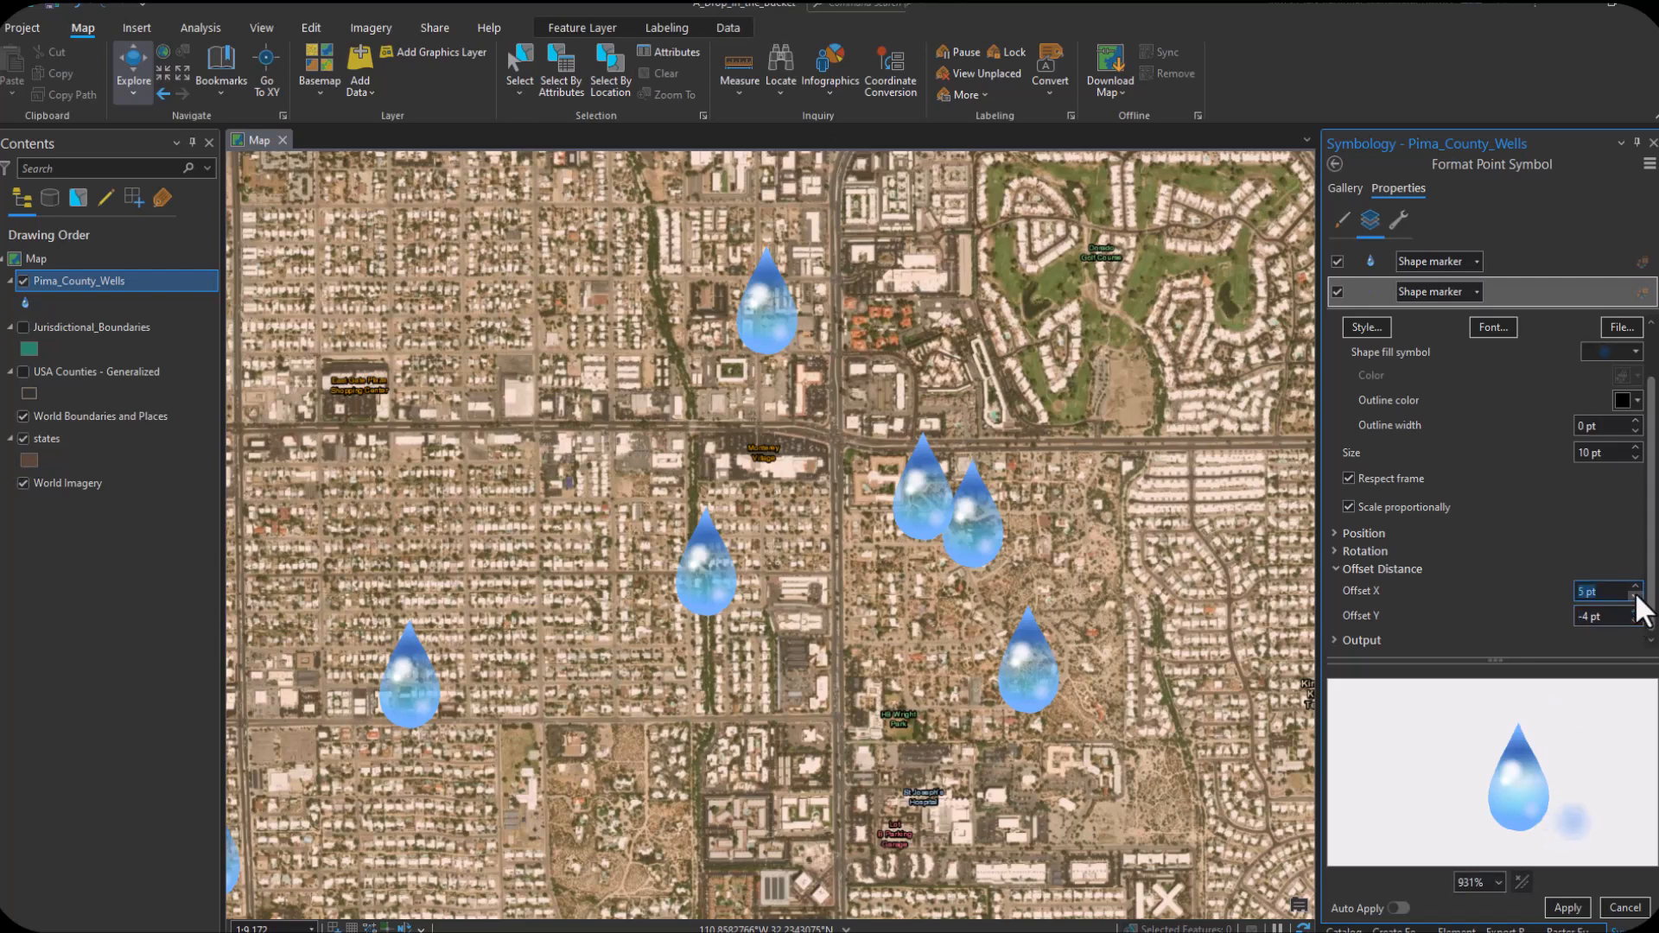
{"action": "left_click", "coordinate": [1635, 592]}
{"action": "left_click", "coordinate": [1568, 907]}
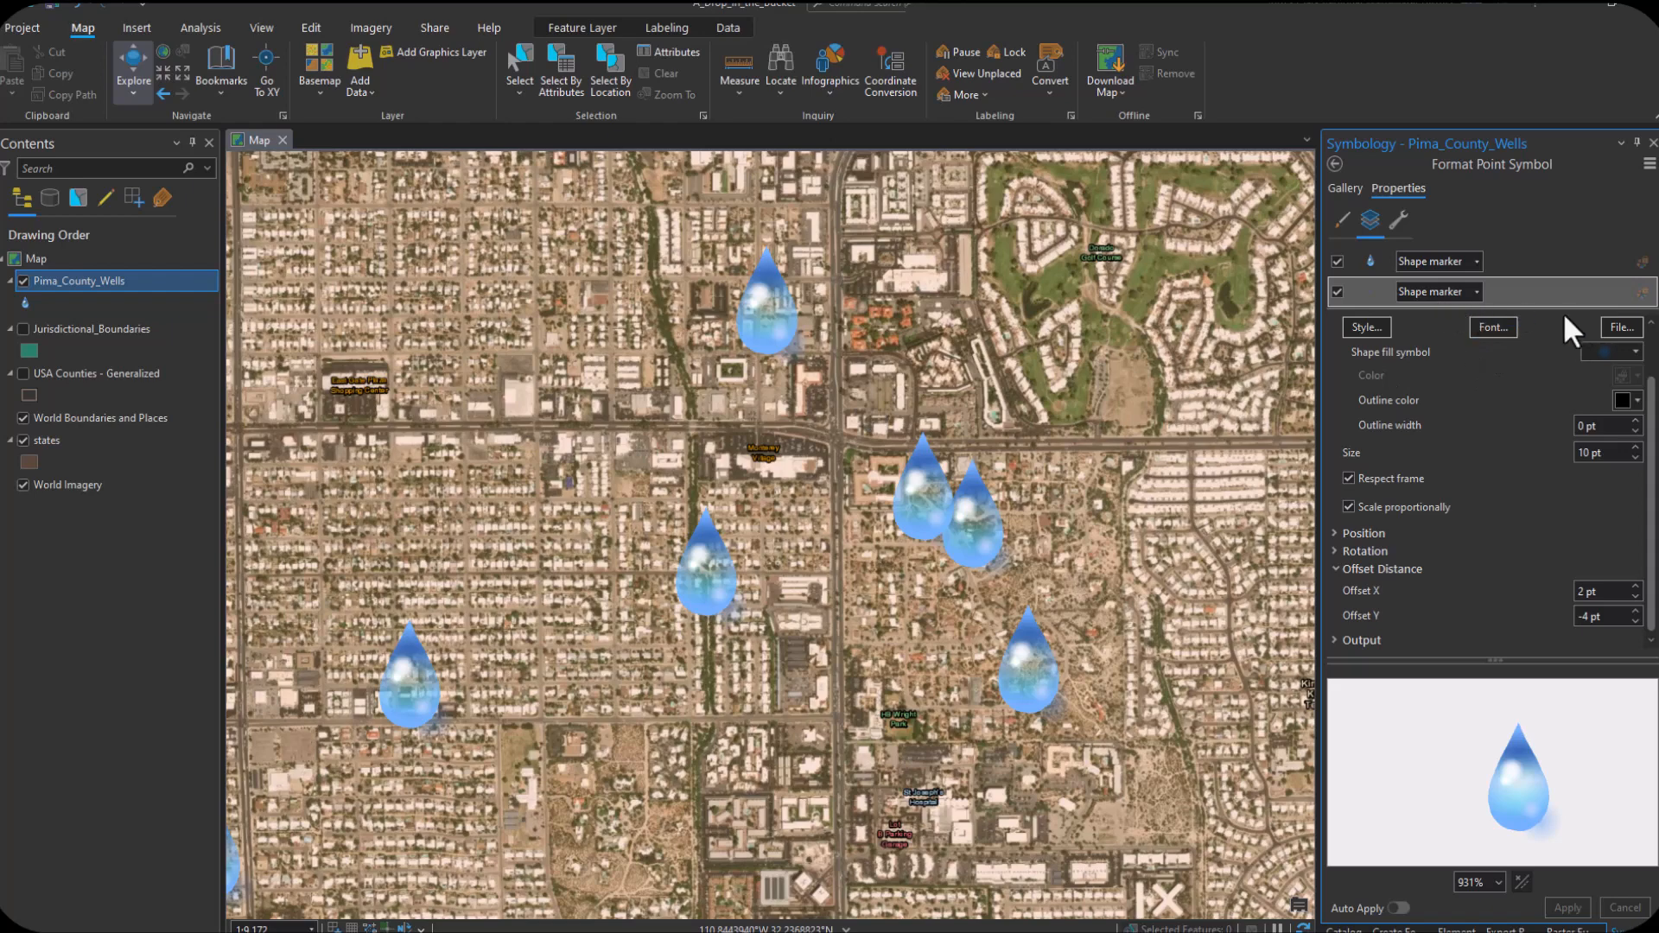
Step: Reopen the lower marker's gradient color scheme properties, set the 100% stop's transparency to 50%, and accept the color scheme
{"action": "left_click", "coordinate": [1590, 345]}
{"action": "left_click", "coordinate": [1594, 500]}
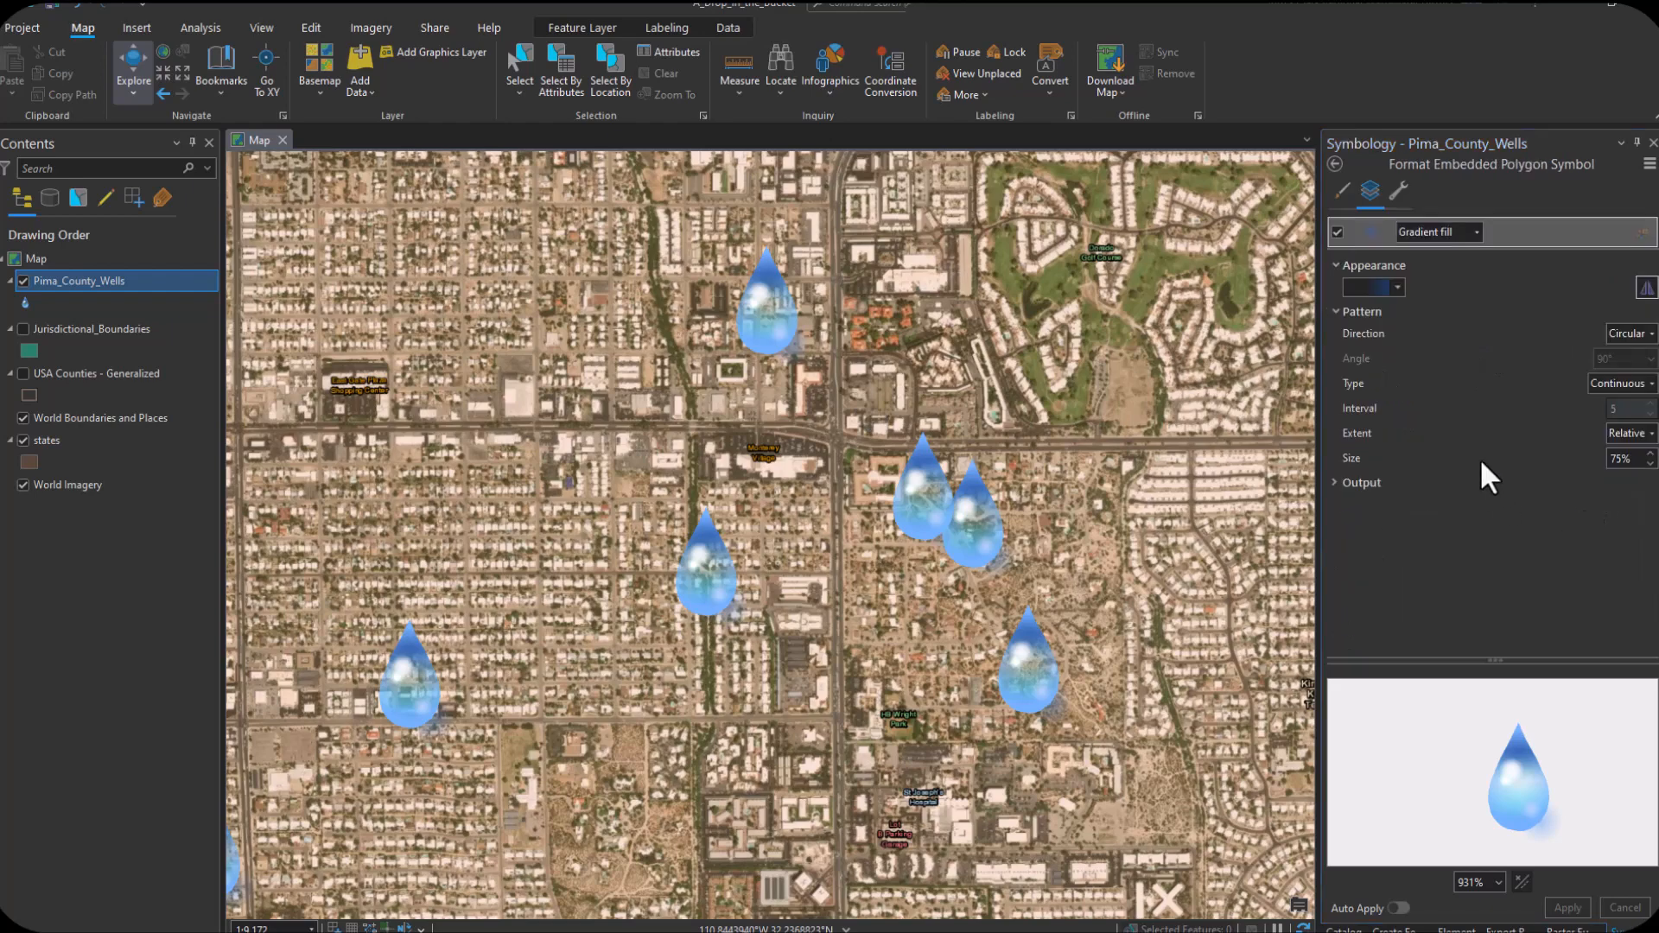
{"action": "left_click", "coordinate": [1373, 287]}
{"action": "left_click", "coordinate": [1401, 437]}
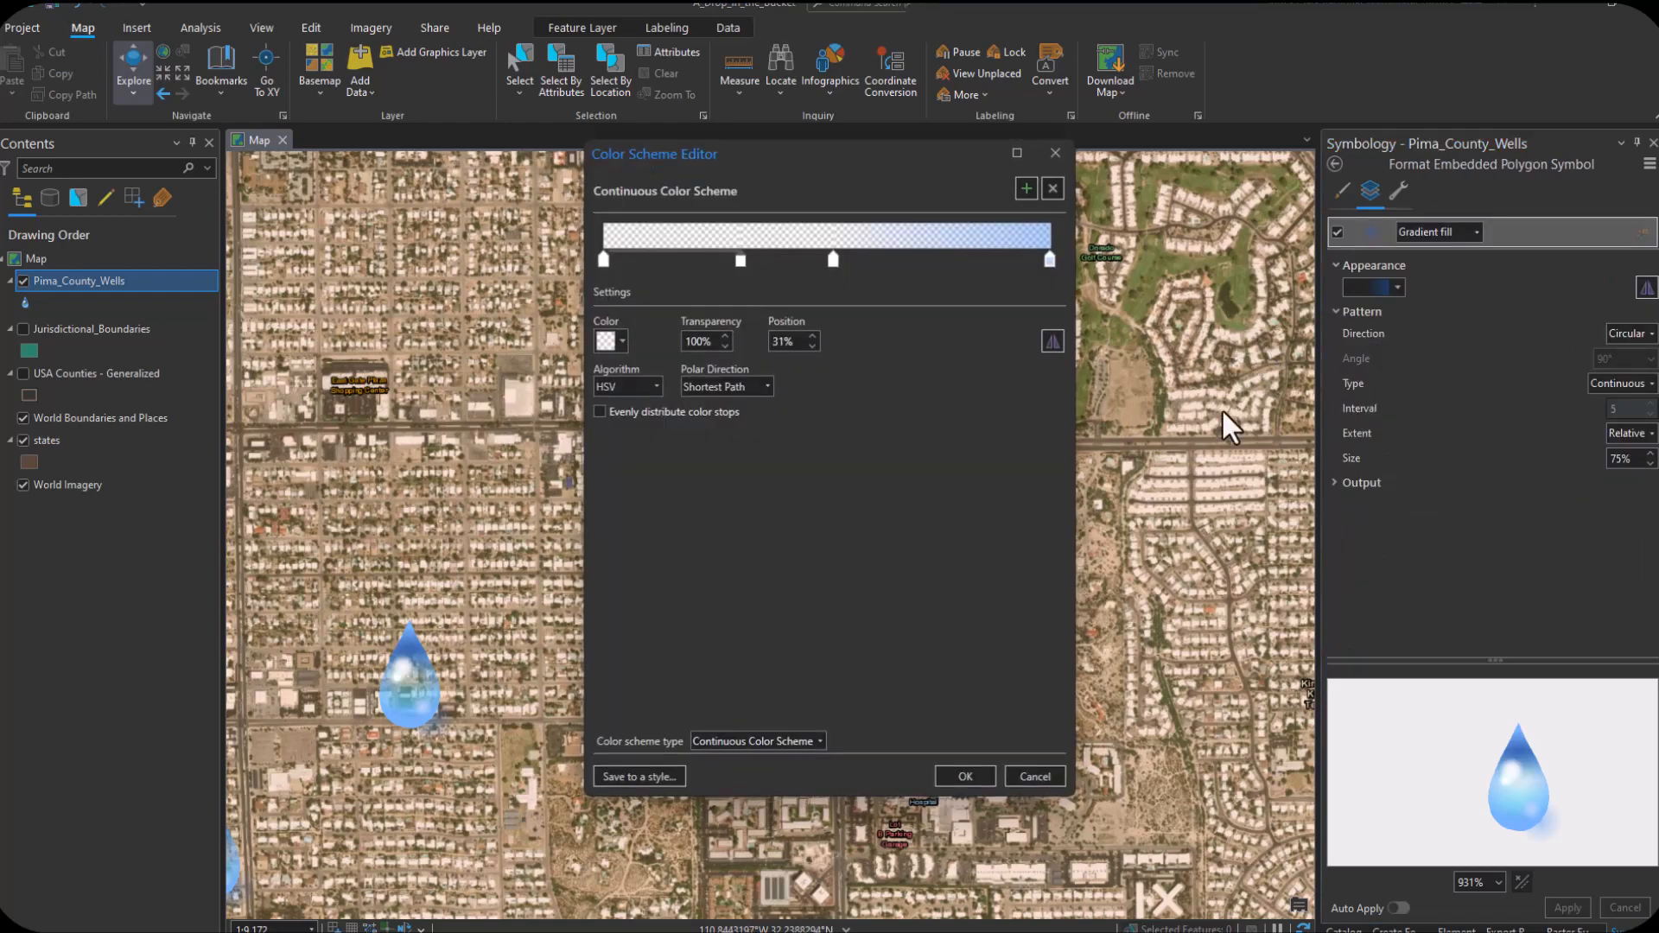
{"action": "left_click", "coordinate": [1046, 261]}
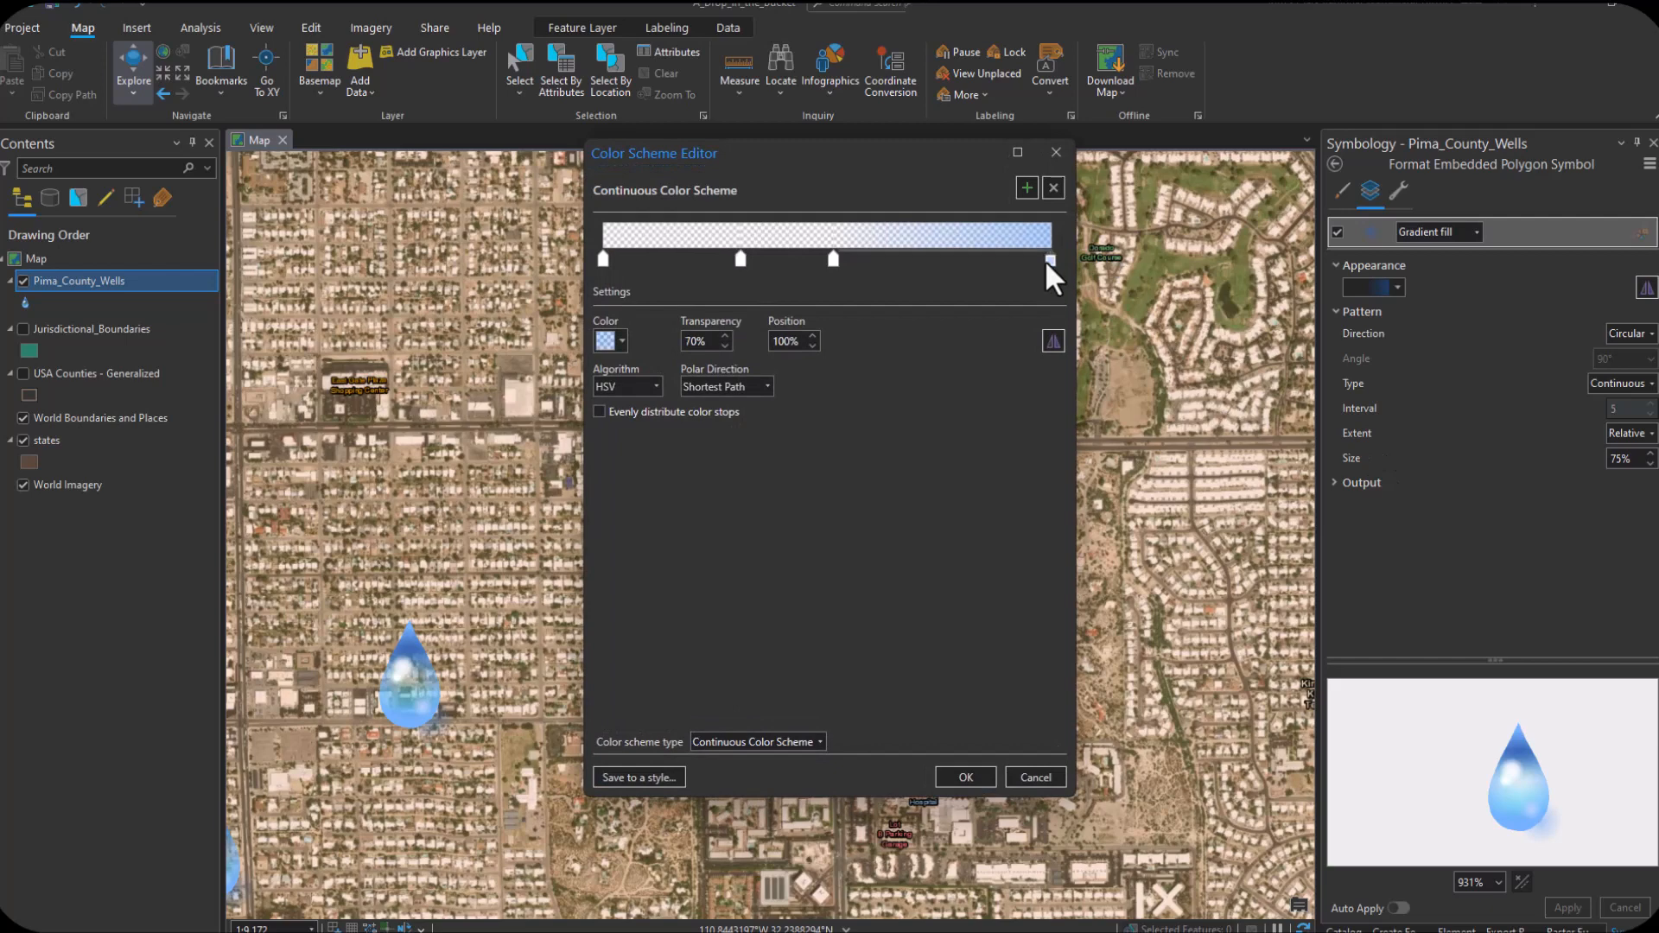
{"action": "double_click", "coordinate": [715, 341]}
{"action": "type", "text": "50"}
{"action": "left_click", "coordinate": [788, 341]}
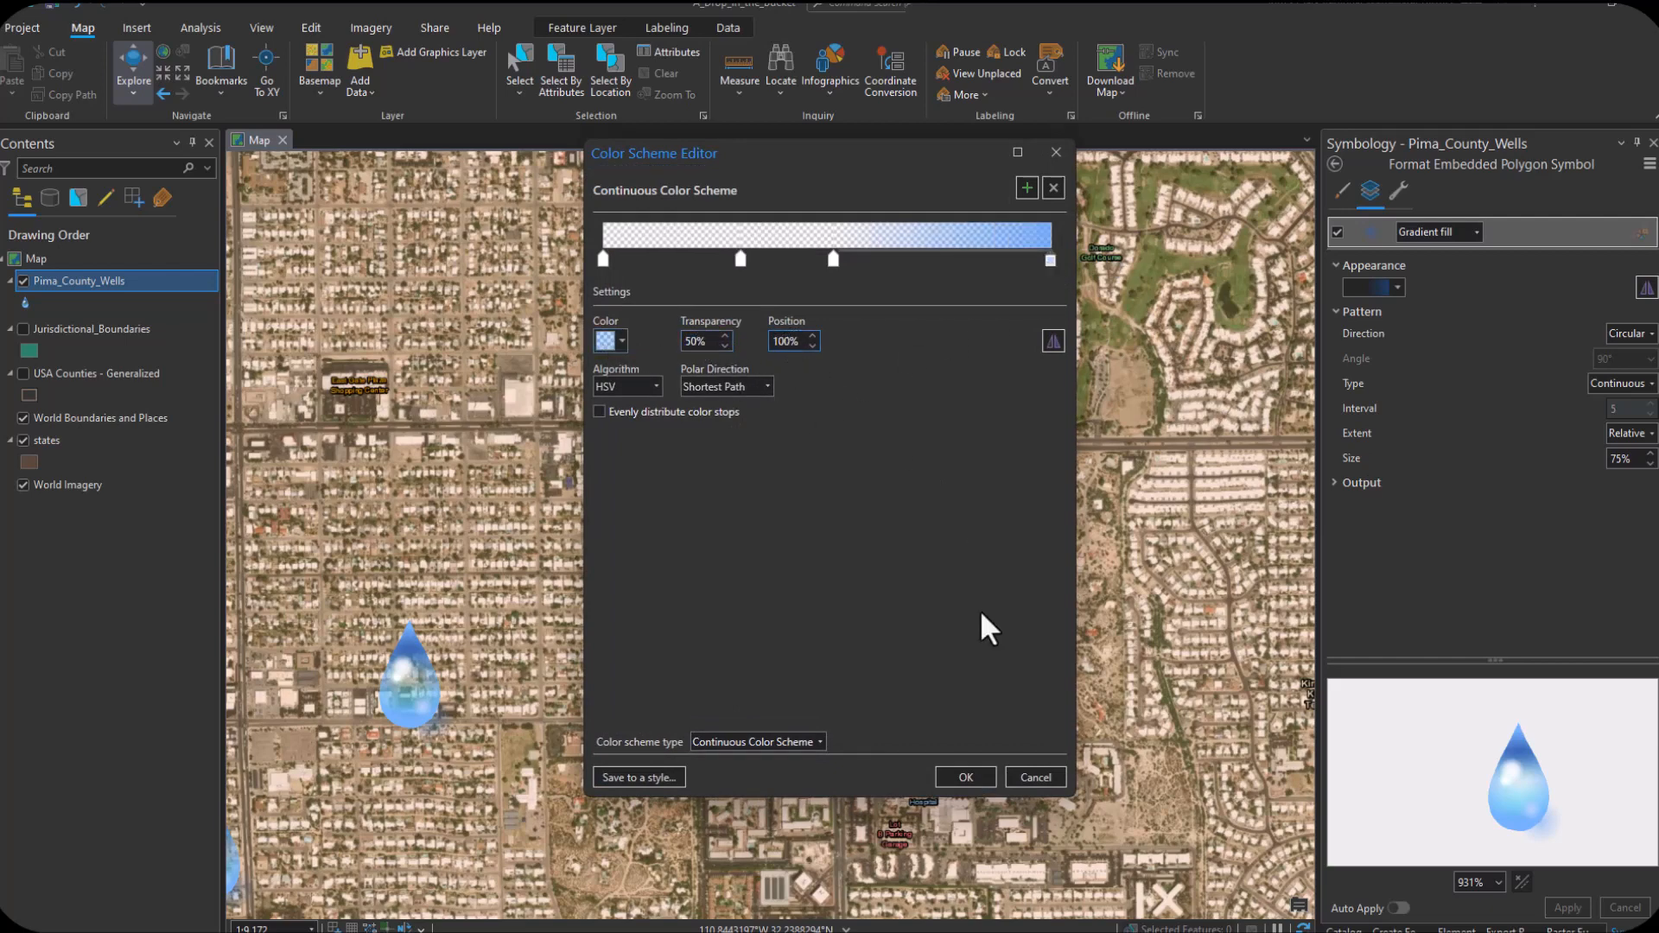
{"action": "left_click", "coordinate": [964, 777]}
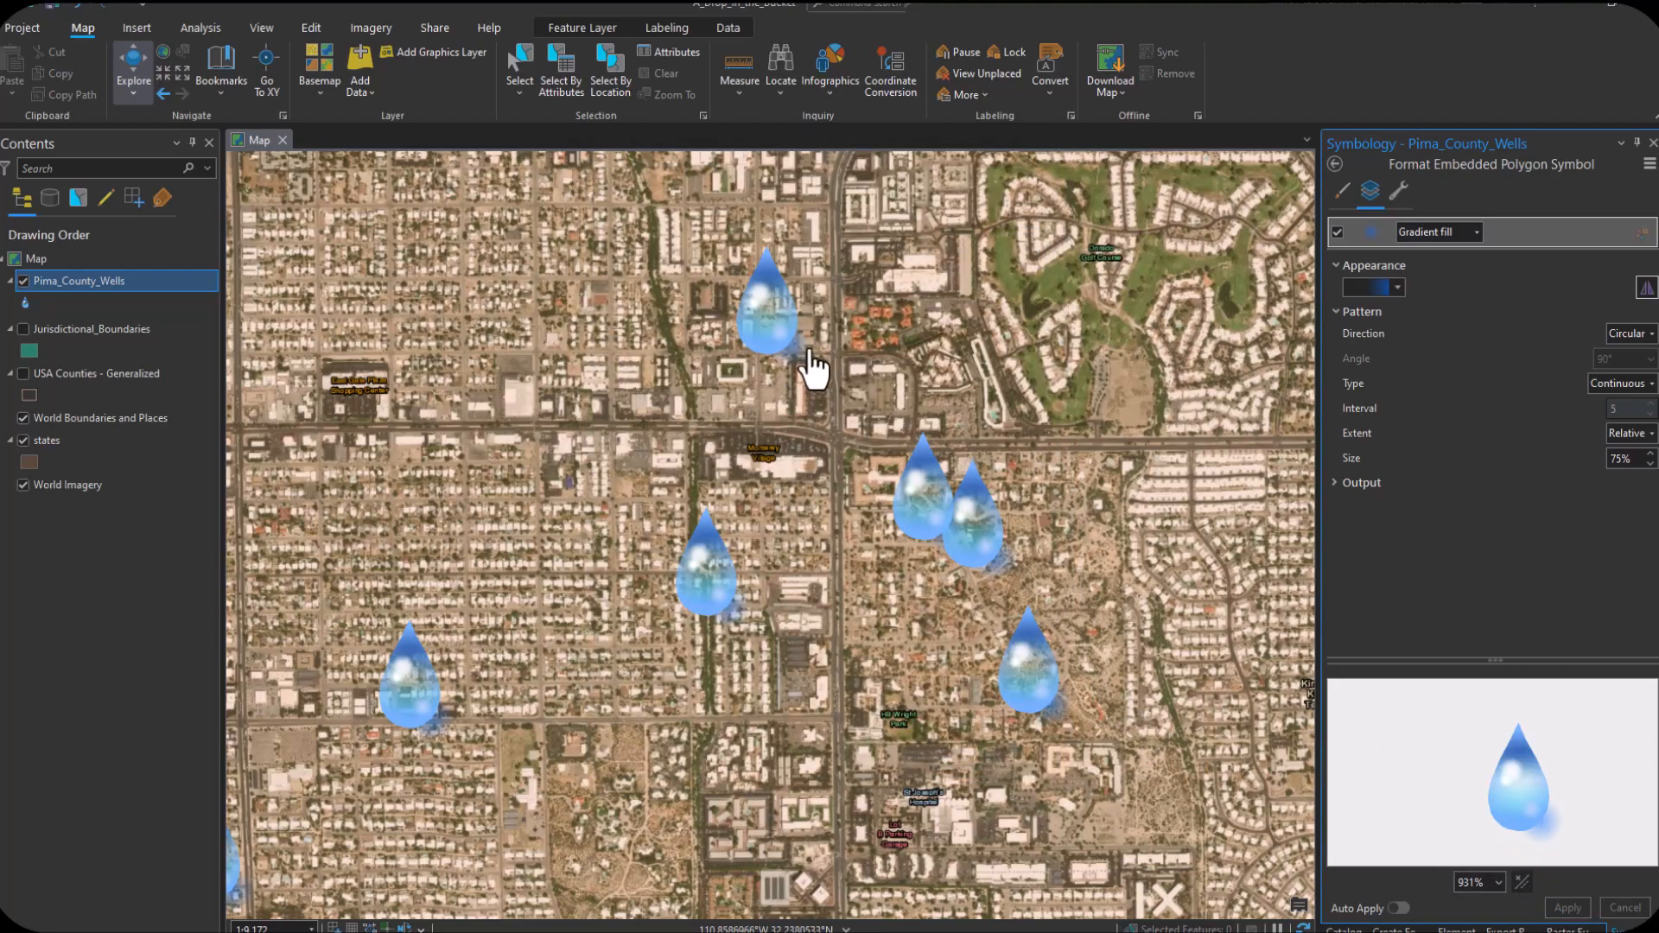
Step: Set the transparency of the gradient color scheme's 100% stop to 40%, accept the scheme, and apply the symbol
{"action": "scroll", "coordinate": [810, 364], "scroll_direction": "up", "scroll_amount": 2}
{"action": "scroll", "coordinate": [809, 365], "scroll_direction": "down", "scroll_amount": 3}
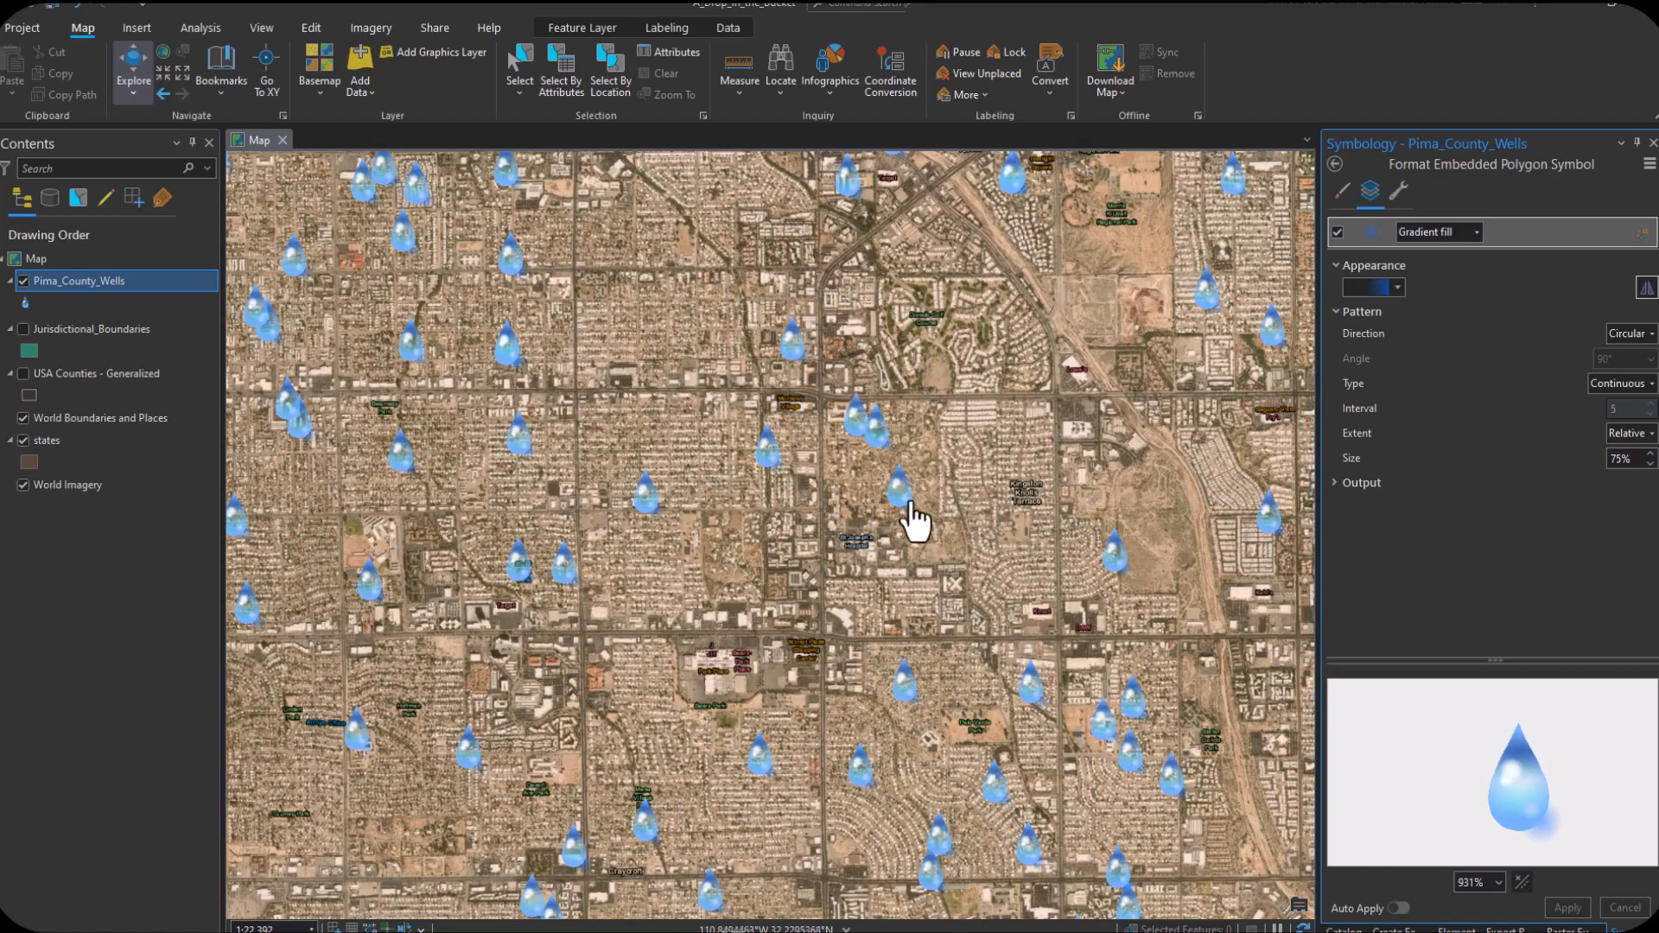
{"action": "scroll", "coordinate": [923, 529], "scroll_direction": "up", "scroll_amount": 4}
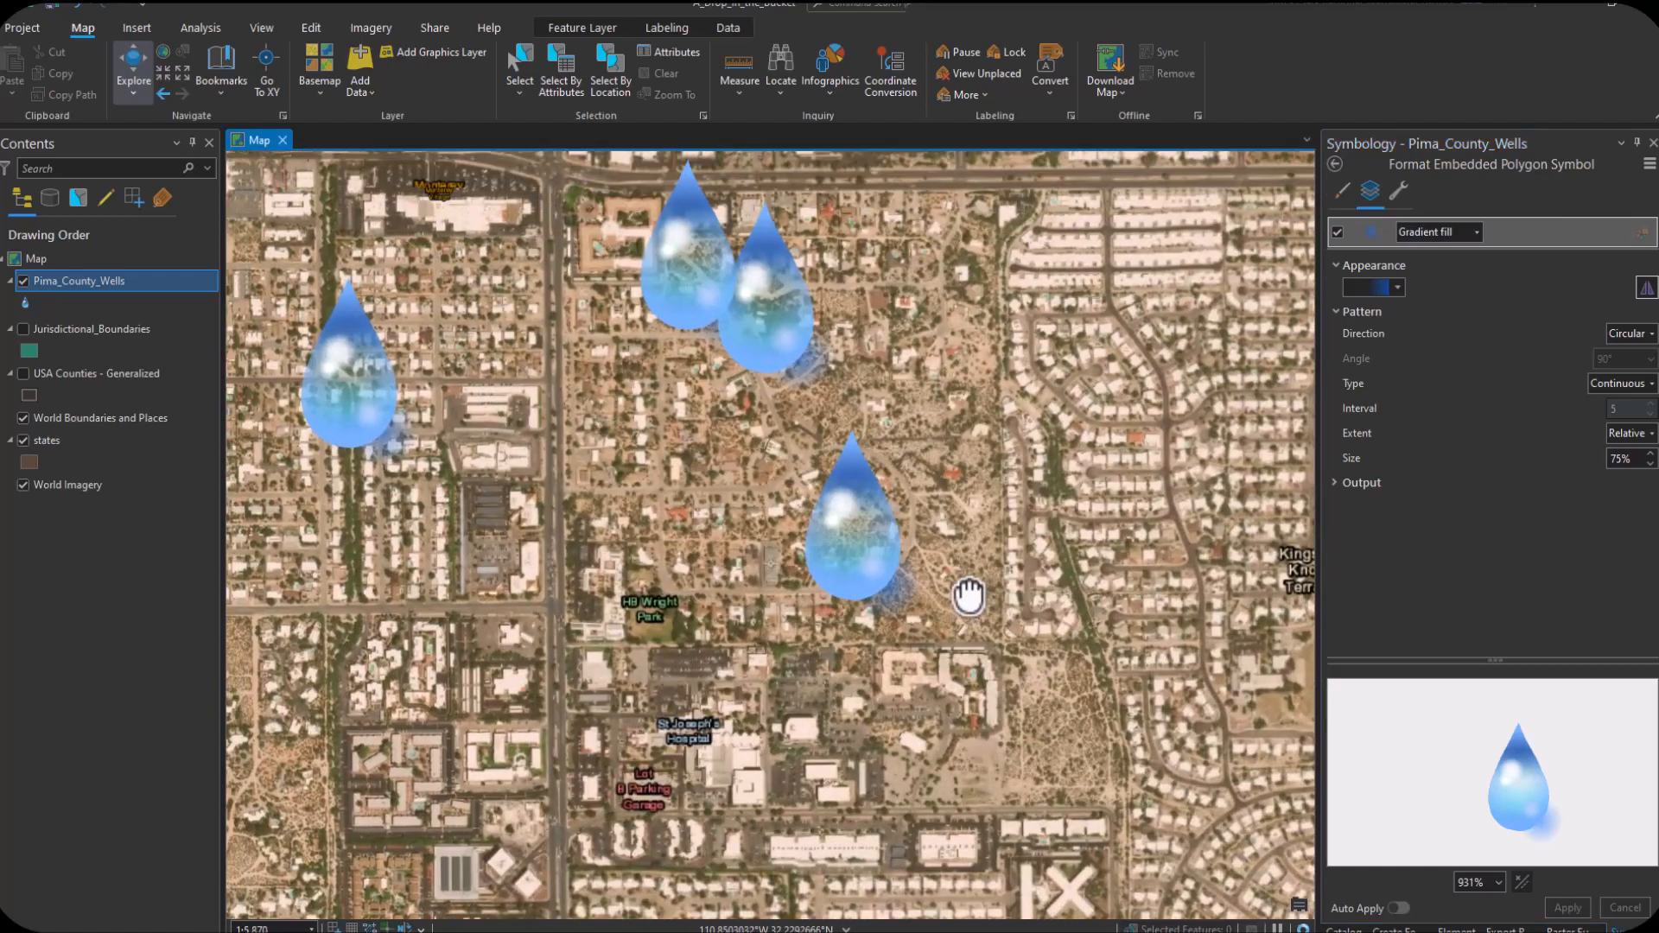
{"action": "left_click", "coordinate": [1387, 287]}
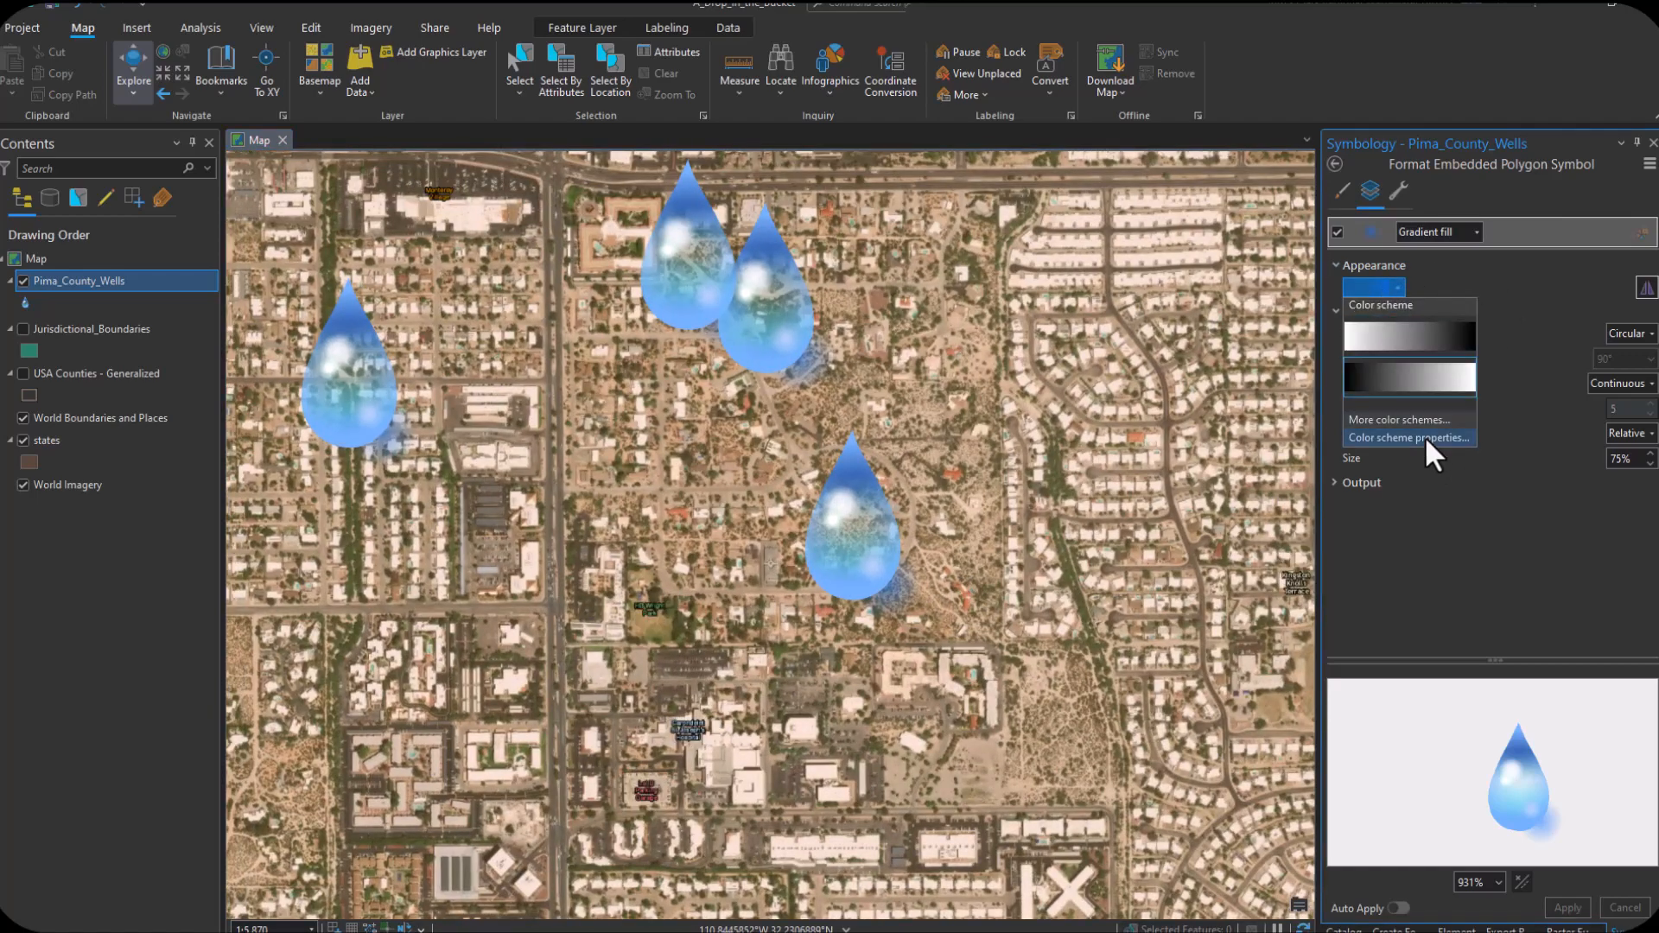
{"action": "left_click", "coordinate": [1423, 439]}
{"action": "left_click", "coordinate": [1049, 258]}
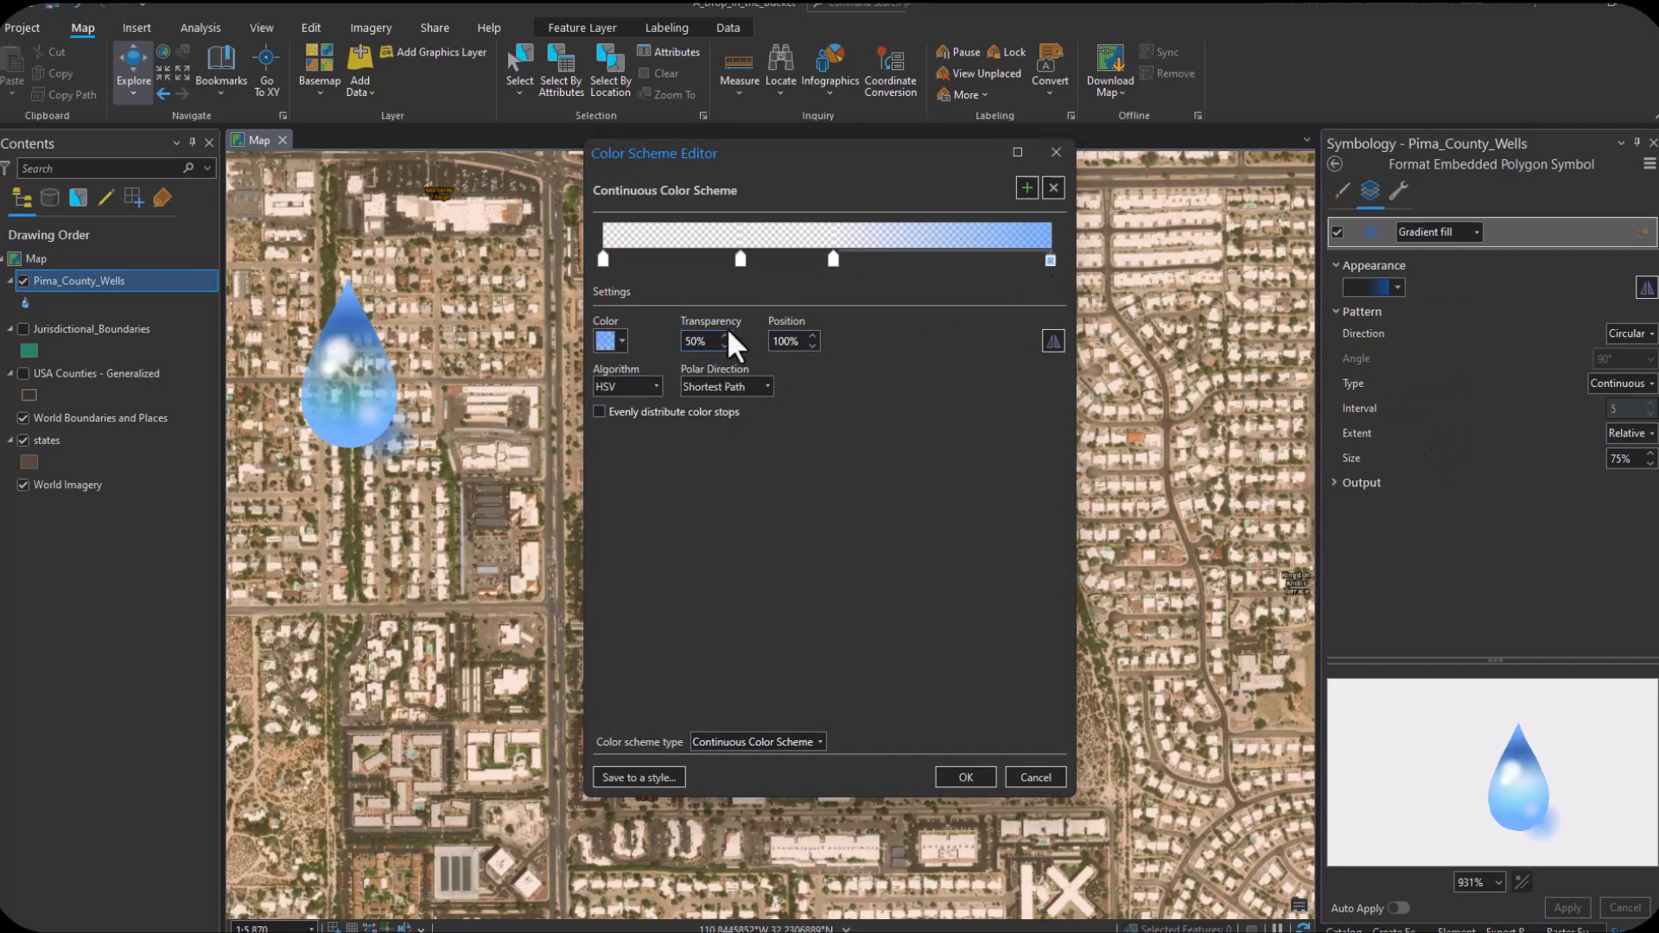
{"action": "double_click", "coordinate": [710, 341]}
{"action": "type", "text": "40"}
{"action": "double_click", "coordinate": [797, 339]}
{"action": "left_click", "coordinate": [966, 777]}
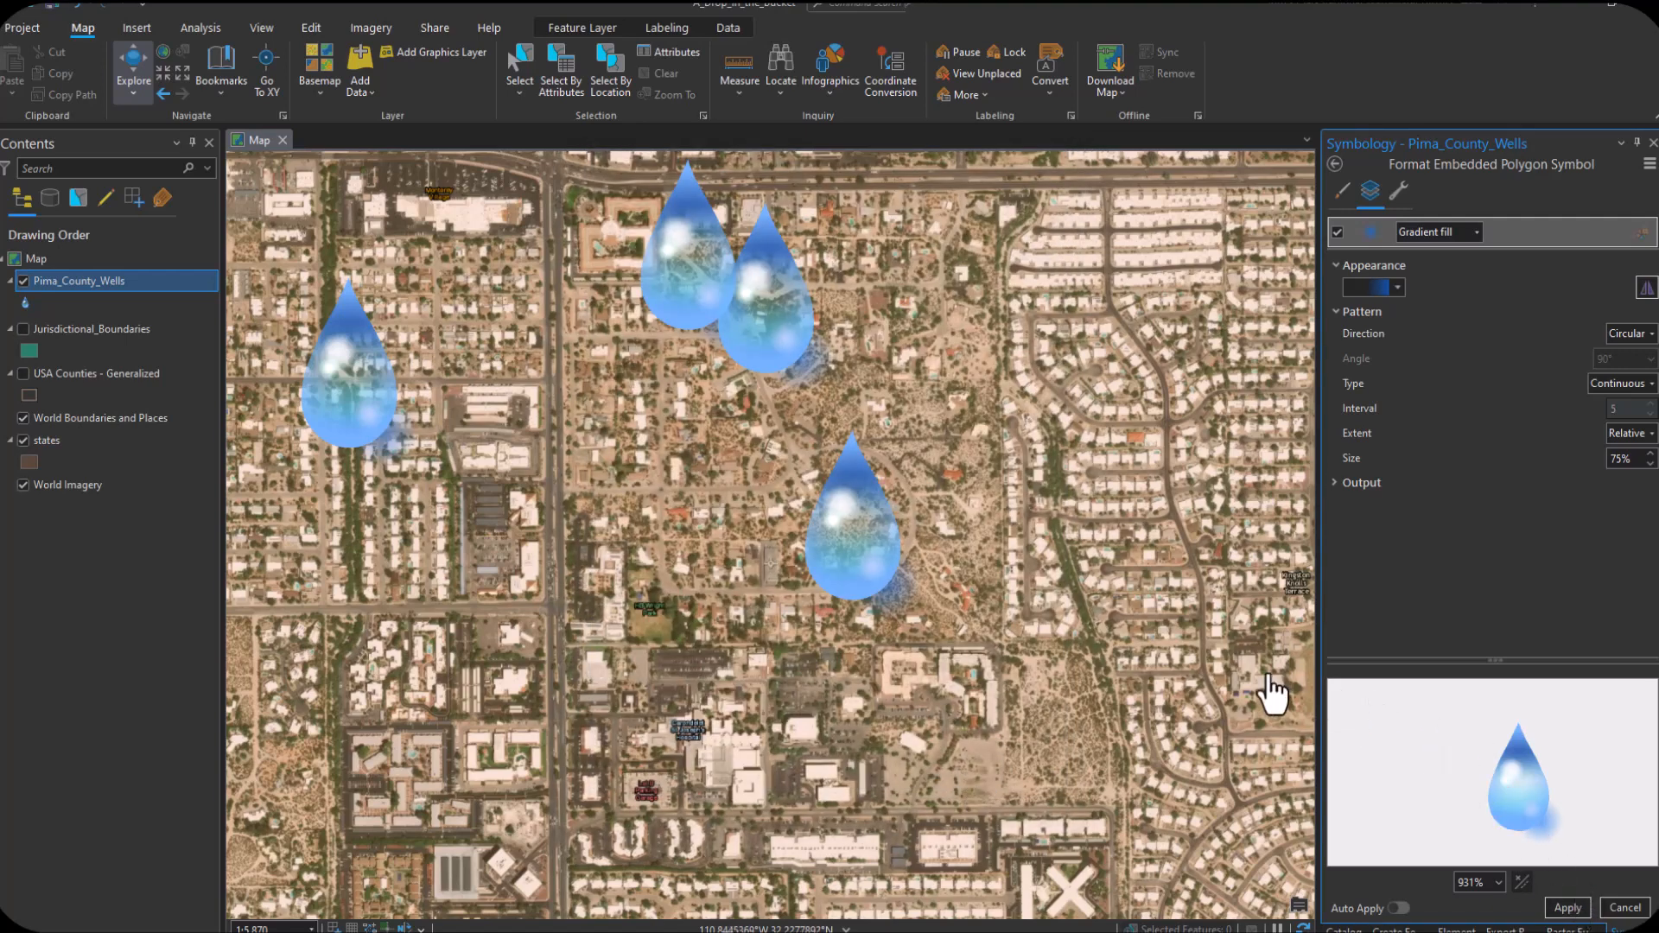
{"action": "left_click", "coordinate": [1566, 909]}
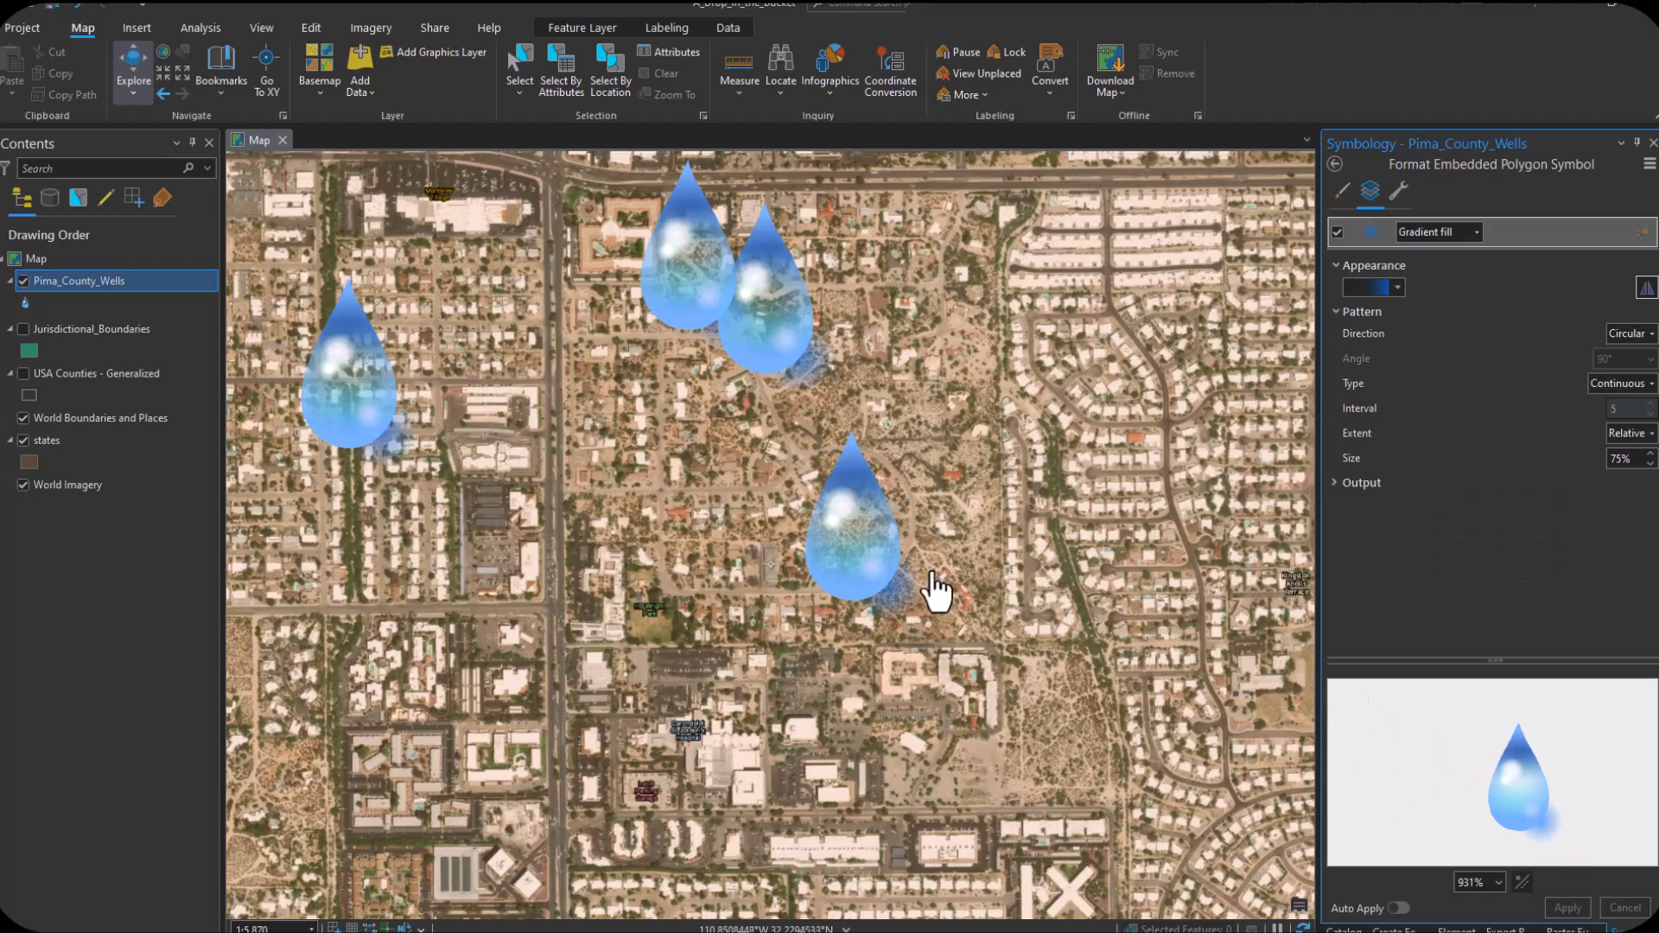
Step: Examine the finished droplet symbols at several map scales, from the Tucson area north to Oro Valley and Catalina
{"action": "scroll", "coordinate": [937, 585], "scroll_direction": "down", "scroll_amount": 3}
{"action": "scroll", "coordinate": [842, 579], "scroll_direction": "down", "scroll_amount": 3}
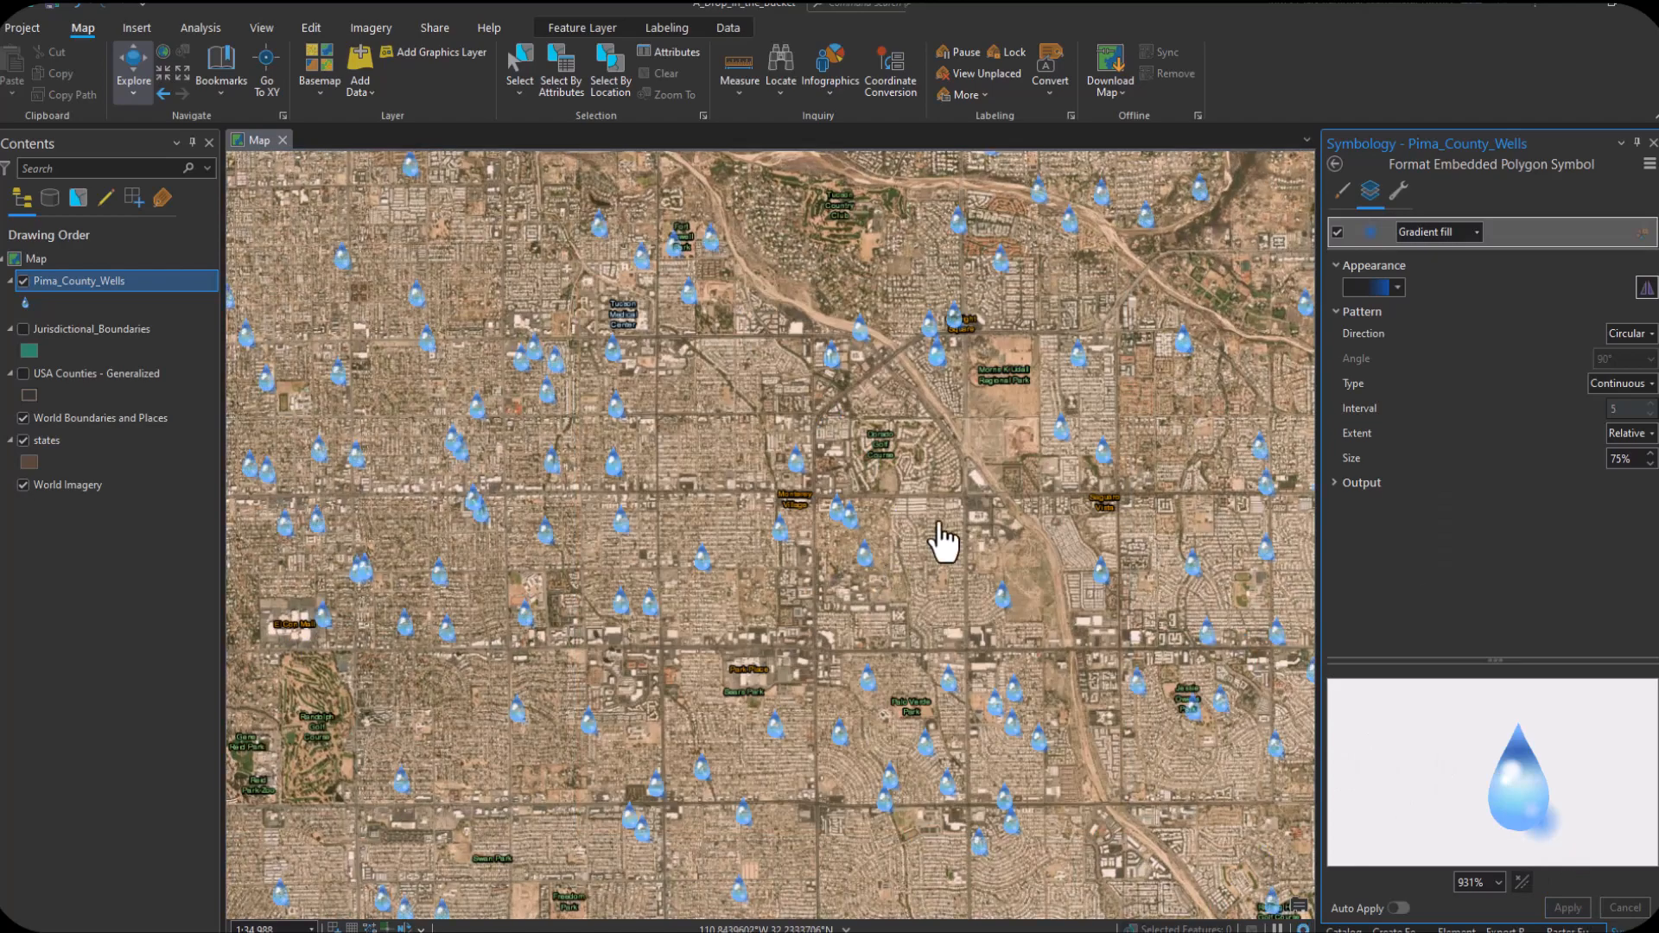
{"action": "scroll", "coordinate": [918, 556], "scroll_direction": "down", "scroll_amount": 2}
{"action": "scroll", "coordinate": [601, 435], "scroll_direction": "up", "scroll_amount": 3}
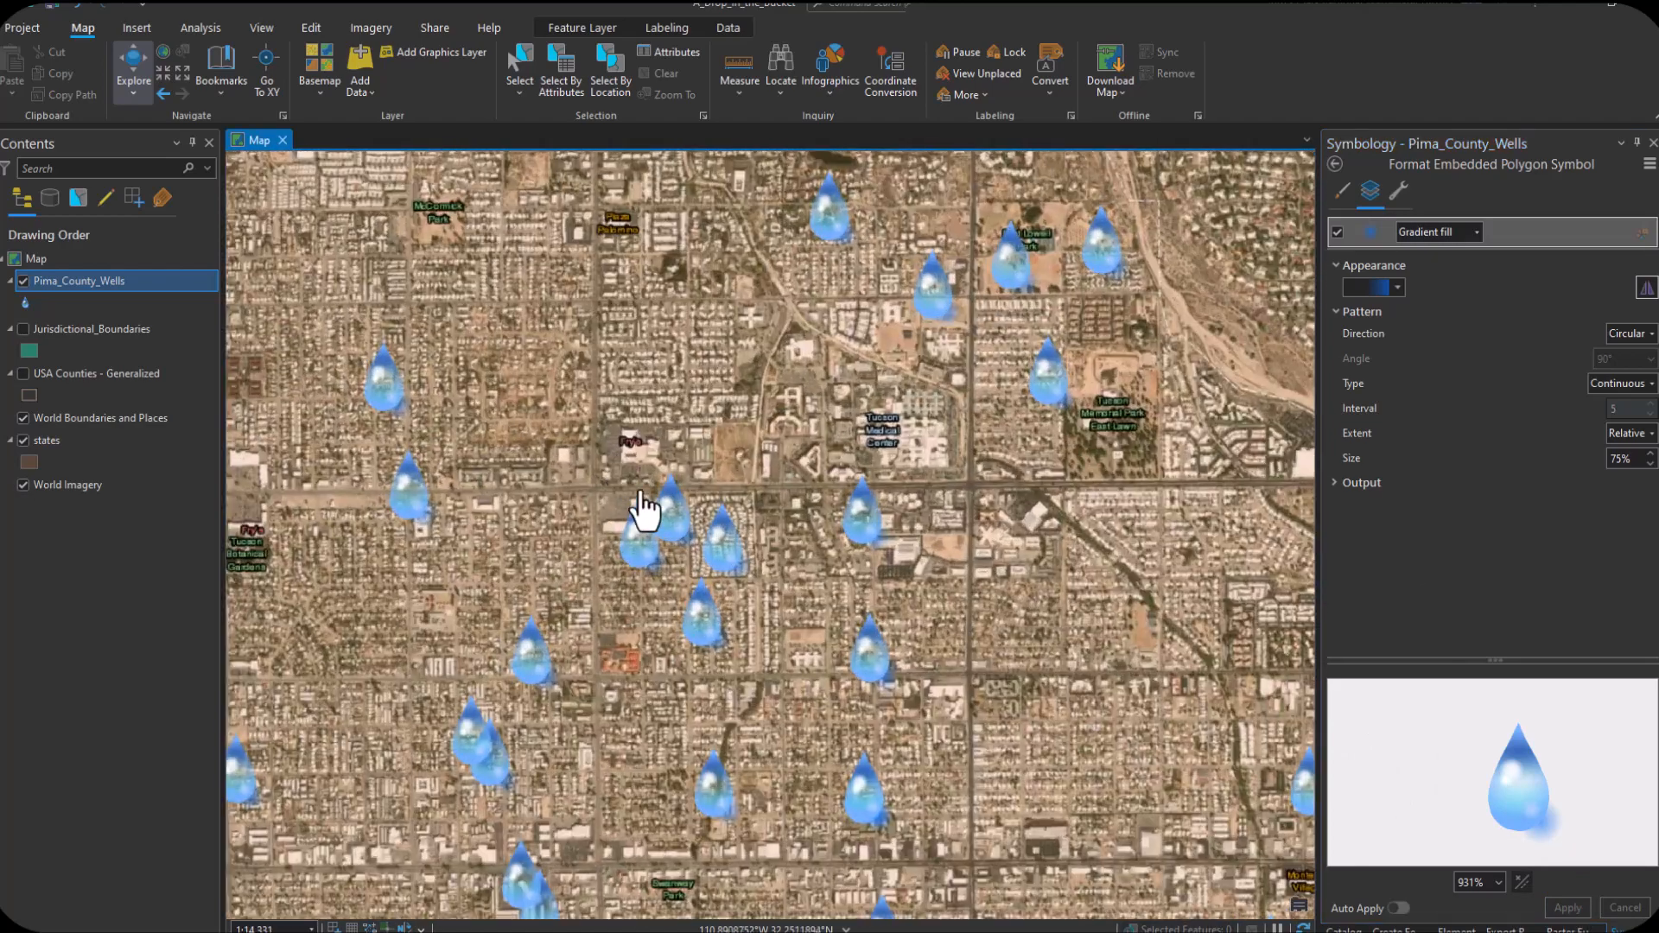
{"action": "scroll", "coordinate": [663, 508], "scroll_direction": "down", "scroll_amount": 2}
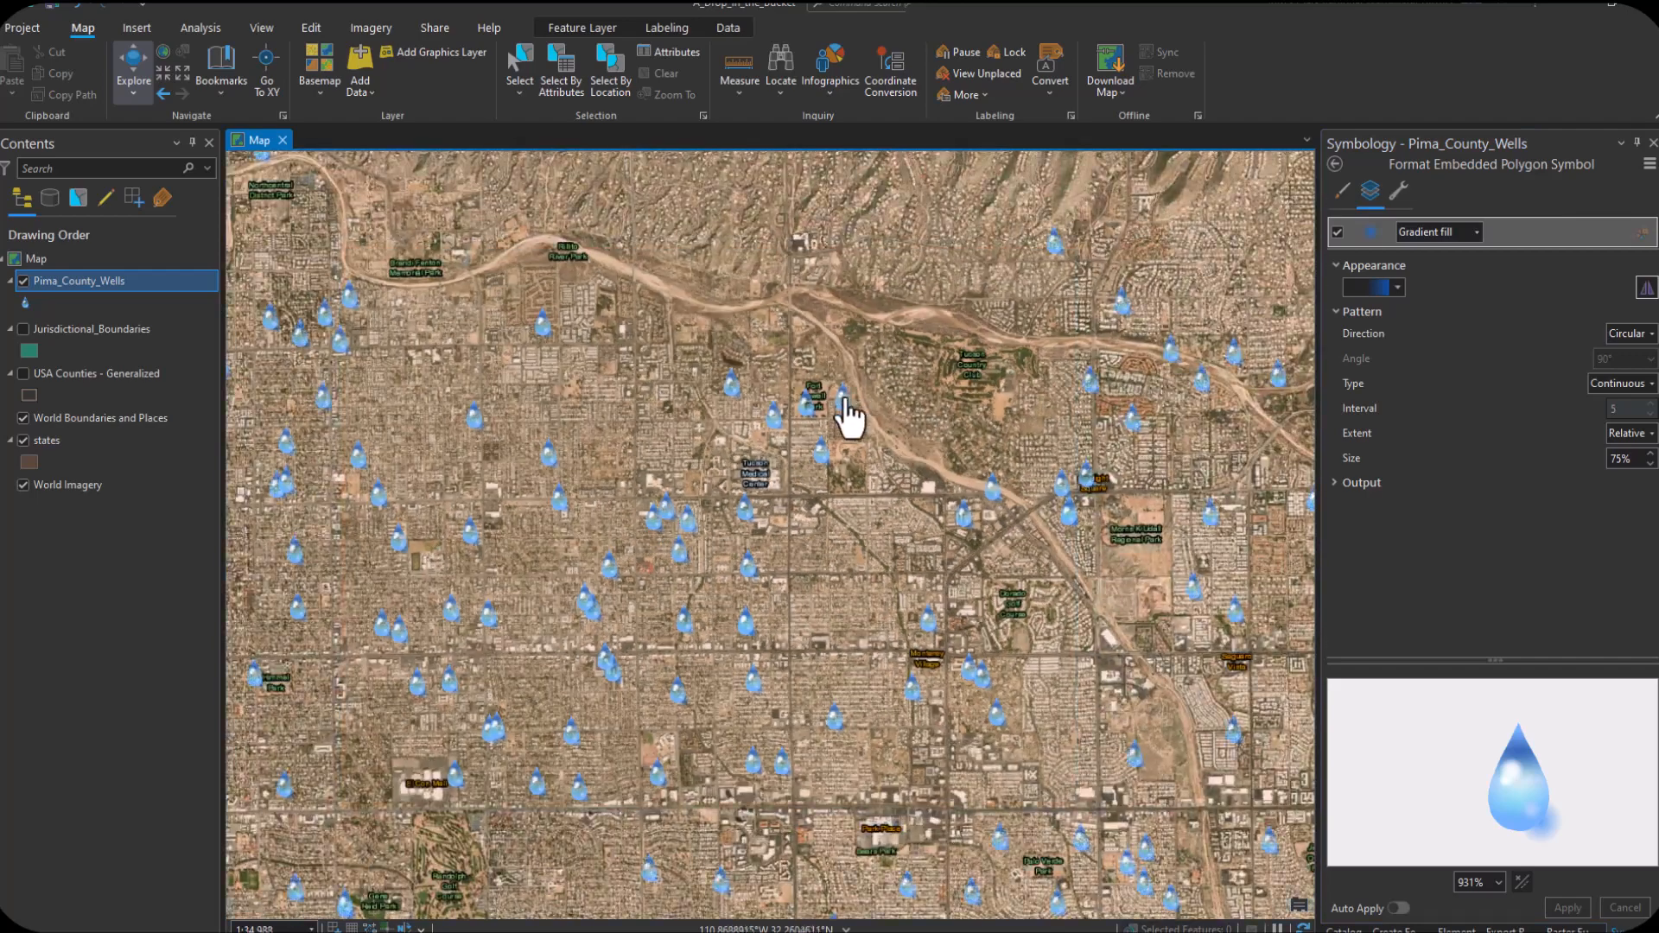
{"action": "scroll", "coordinate": [844, 419], "scroll_direction": "down", "scroll_amount": 3}
{"action": "left_click_drag", "start_coordinate": [882, 381], "coordinate": [830, 585]}
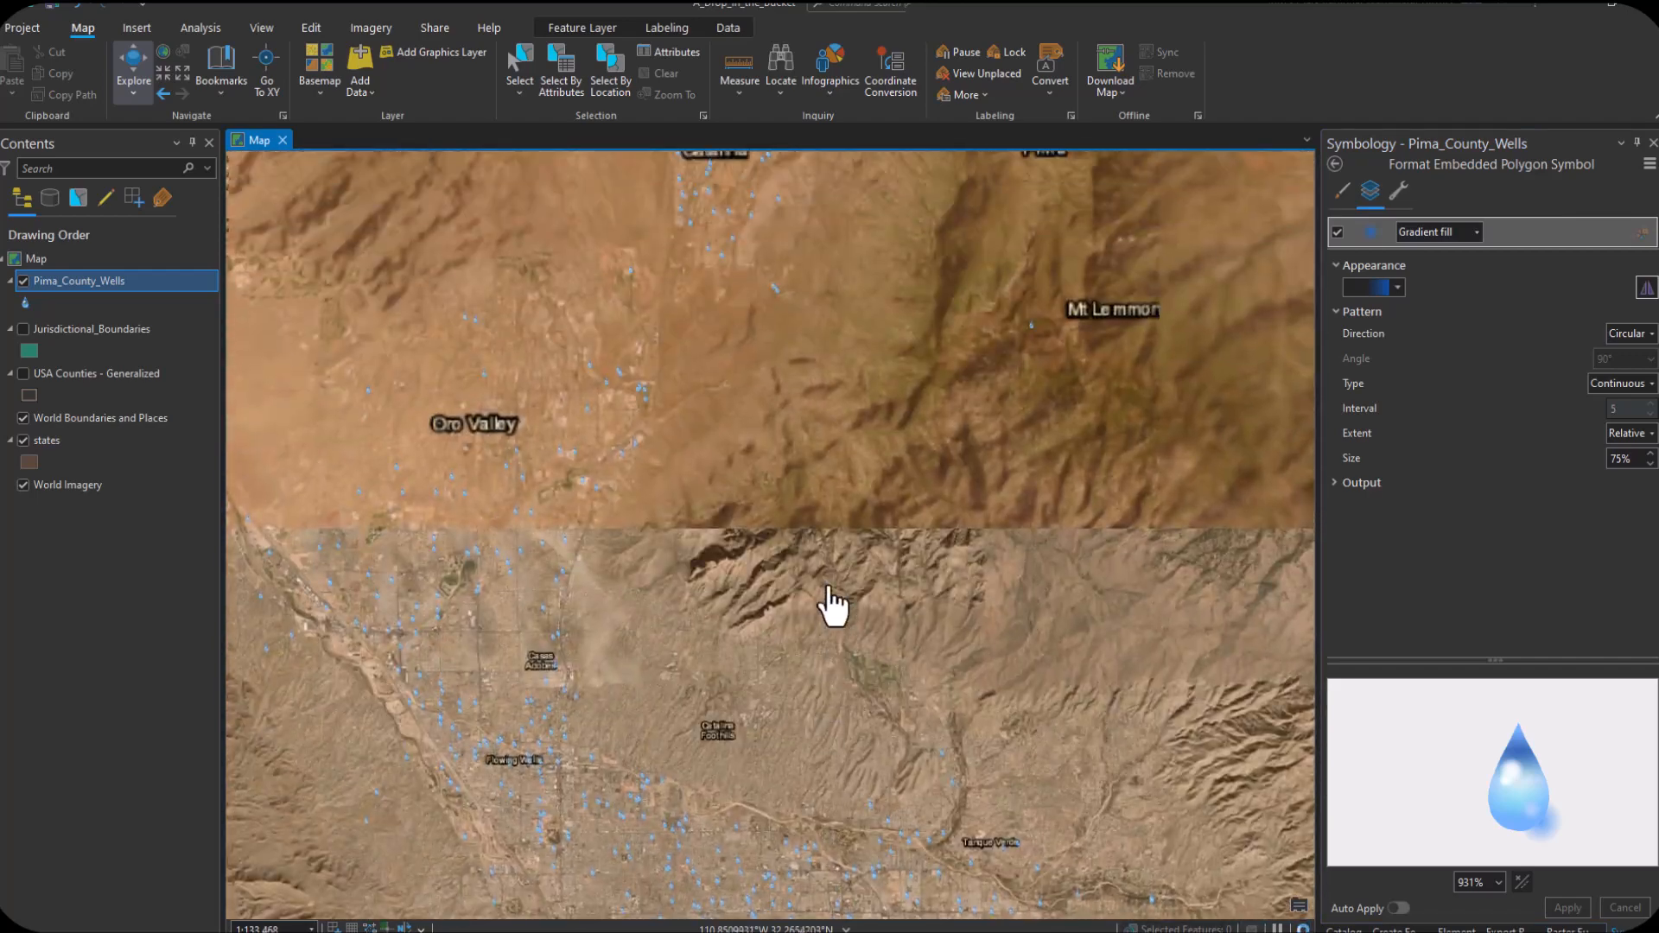
{"action": "scroll", "coordinate": [816, 583], "scroll_direction": "down", "scroll_amount": 3}
{"action": "scroll", "coordinate": [776, 487], "scroll_direction": "up", "scroll_amount": 3}
{"action": "scroll", "coordinate": [855, 473], "scroll_direction": "up", "scroll_amount": 6}
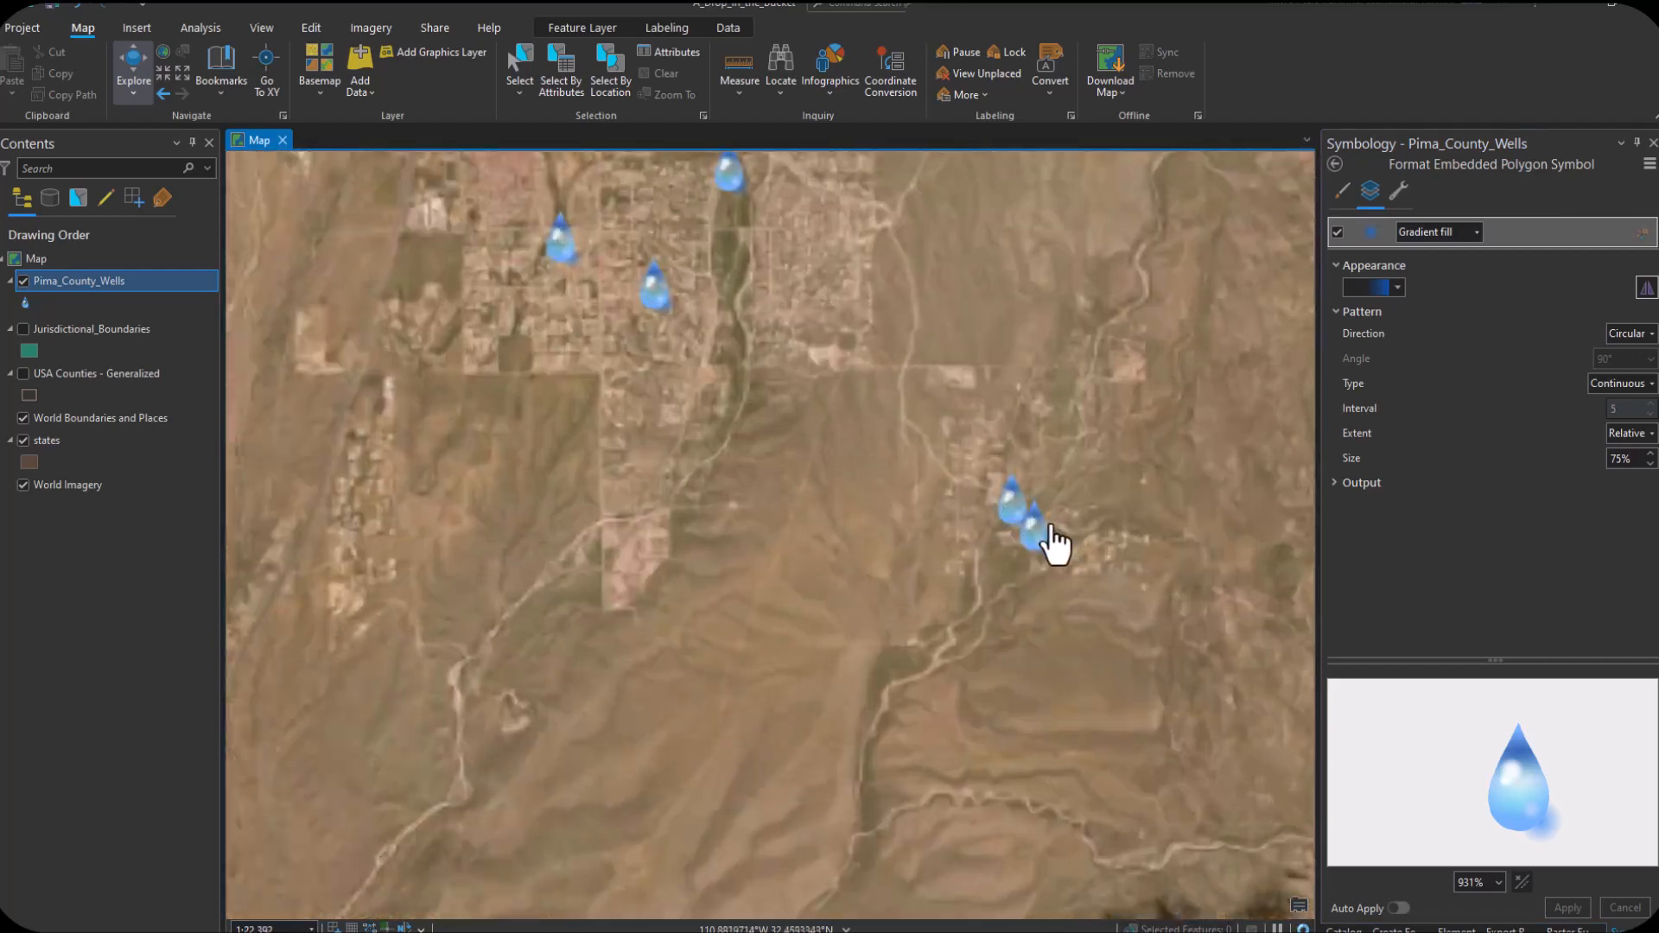
{"action": "scroll", "coordinate": [988, 555], "scroll_direction": "up", "scroll_amount": 1}
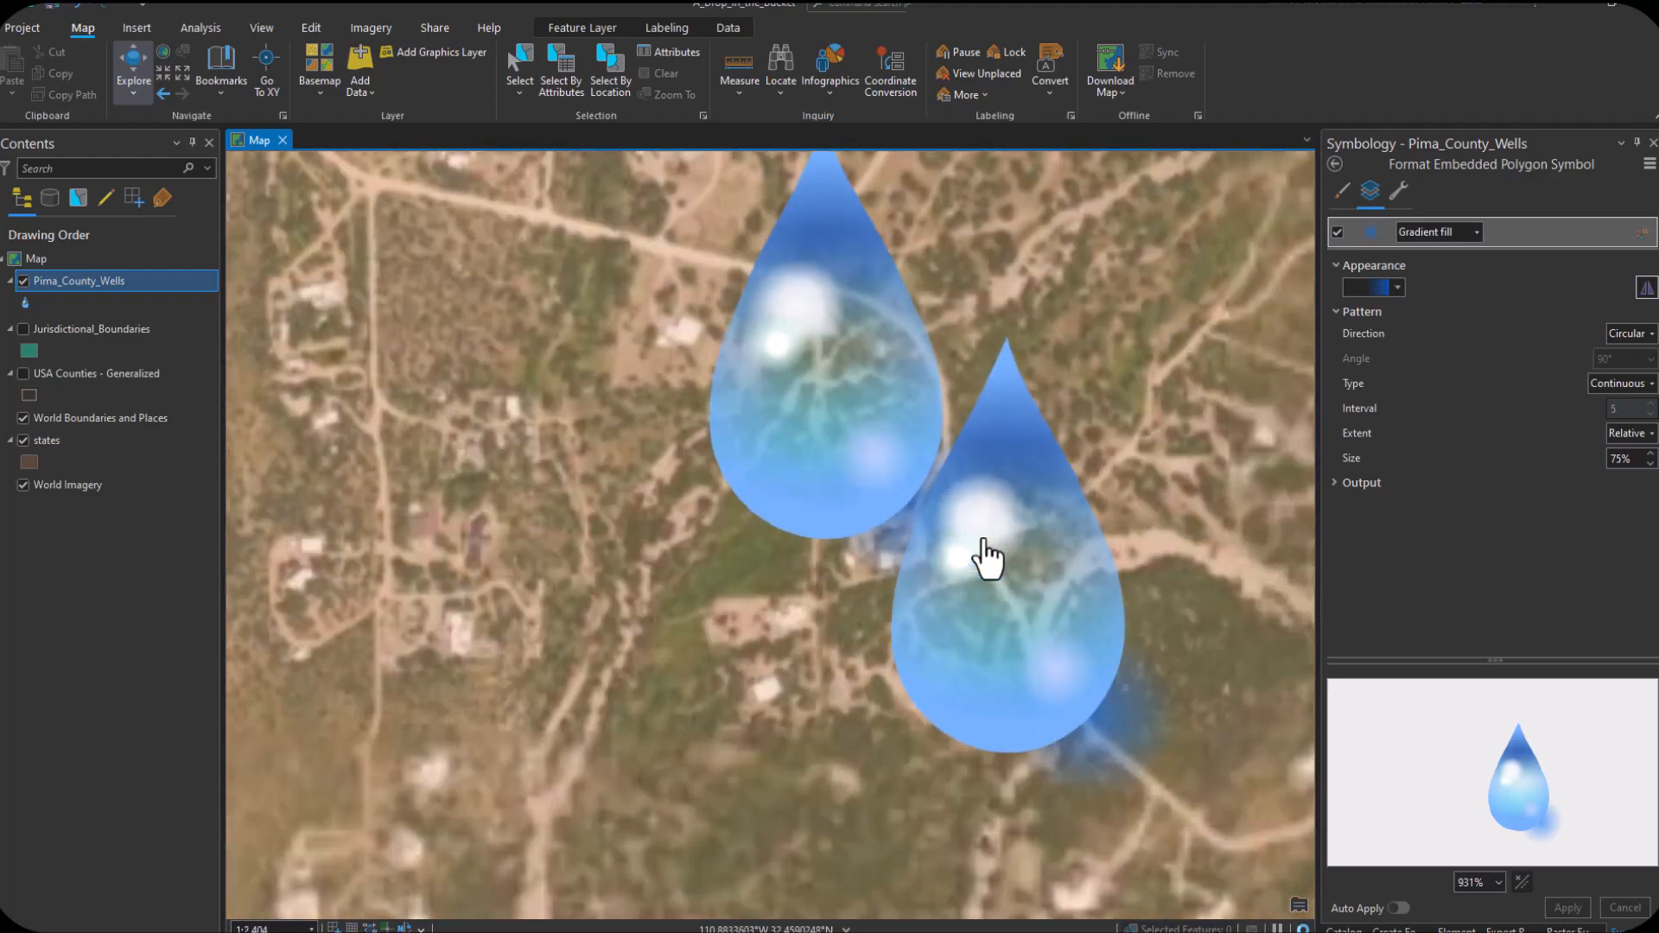
{"action": "scroll", "coordinate": [989, 570], "scroll_direction": "down", "scroll_amount": 4}
{"action": "left_click_drag", "start_coordinate": [778, 418], "coordinate": [915, 710]}
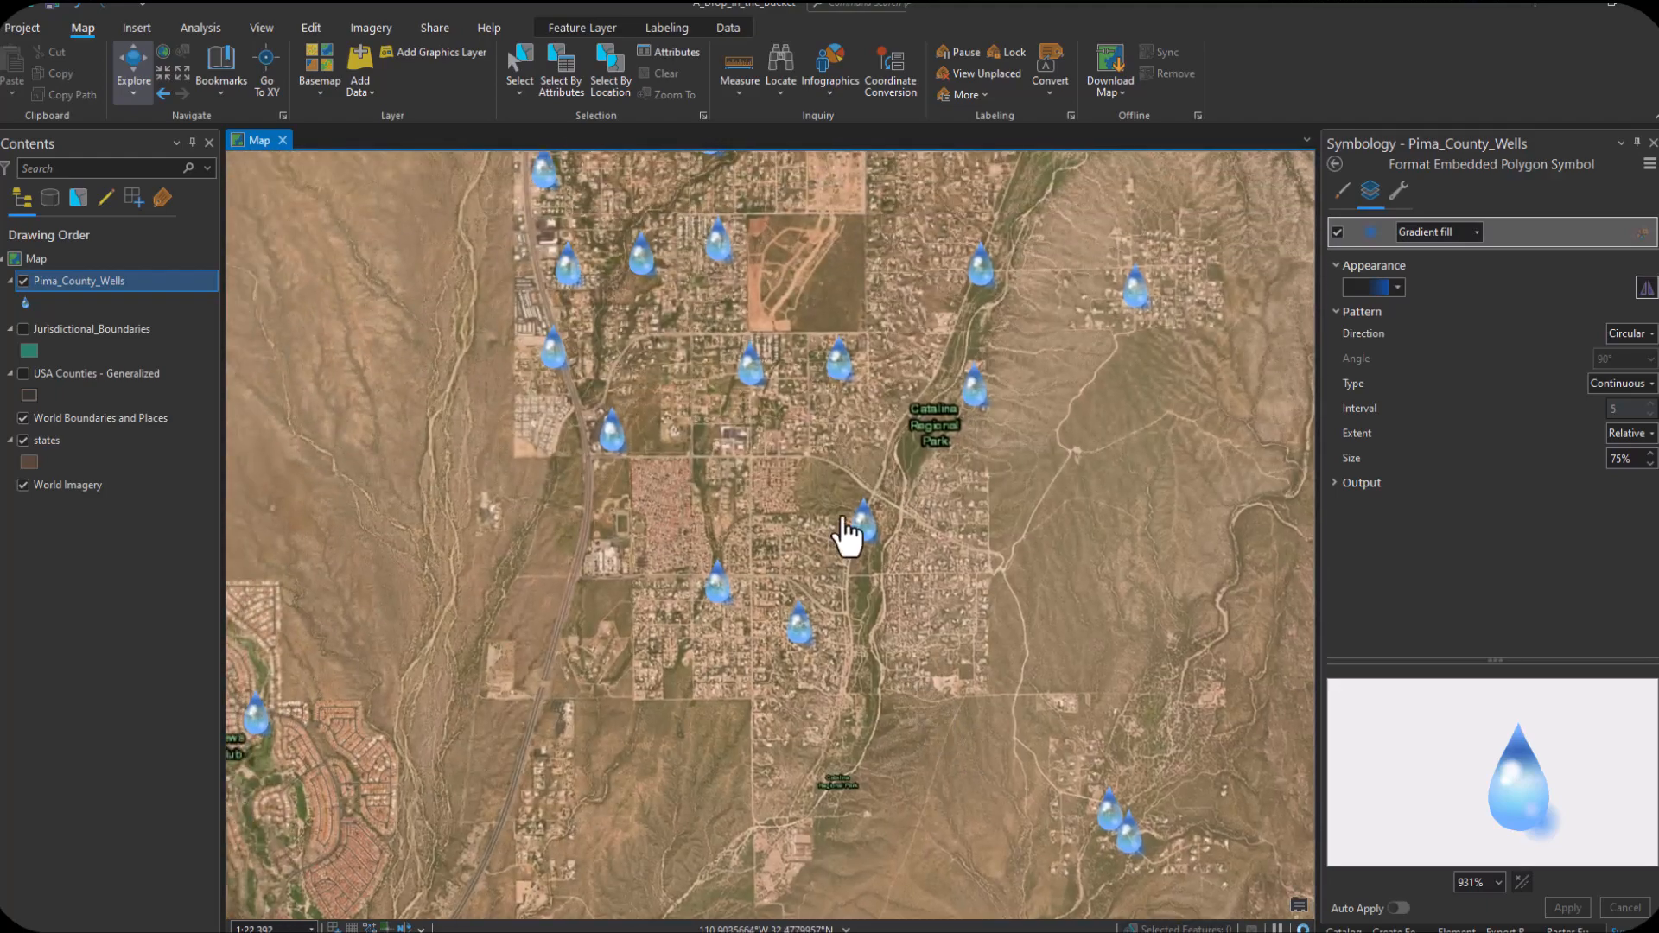
{"action": "left_click_drag", "start_coordinate": [842, 526], "coordinate": [916, 796]}
{"action": "left_click_drag", "start_coordinate": [1011, 423], "coordinate": [813, 315]}
{"action": "scroll", "coordinate": [949, 481], "scroll_direction": "down", "scroll_amount": 3}
{"action": "scroll", "coordinate": [875, 595], "scroll_direction": "down", "scroll_amount": 3}
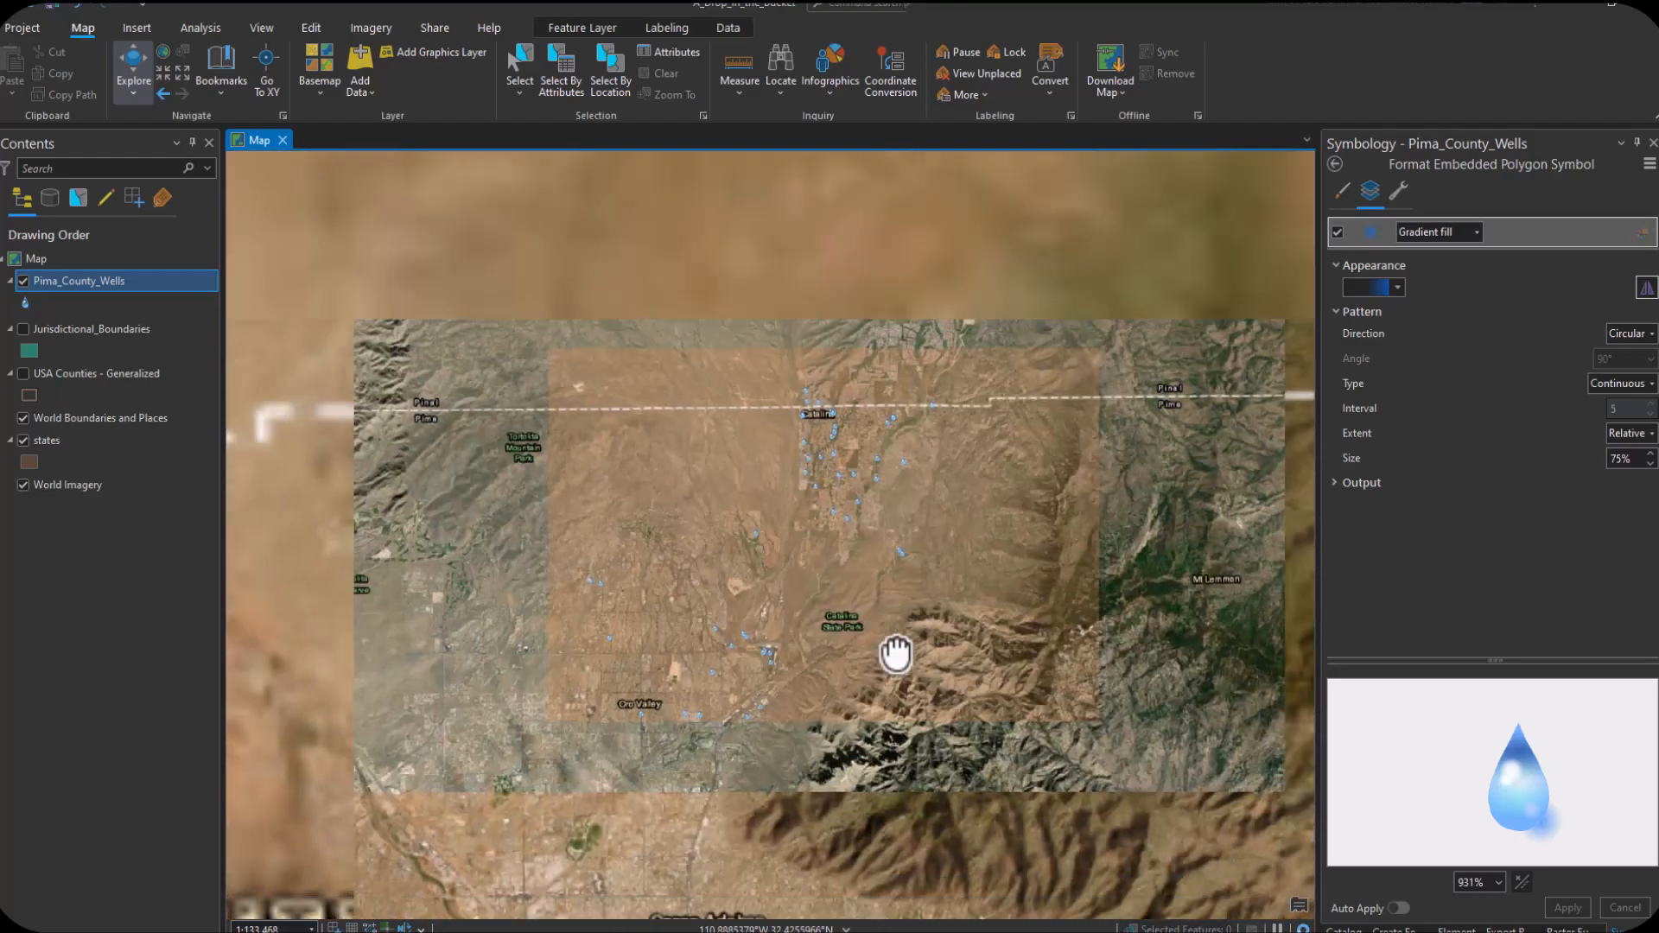